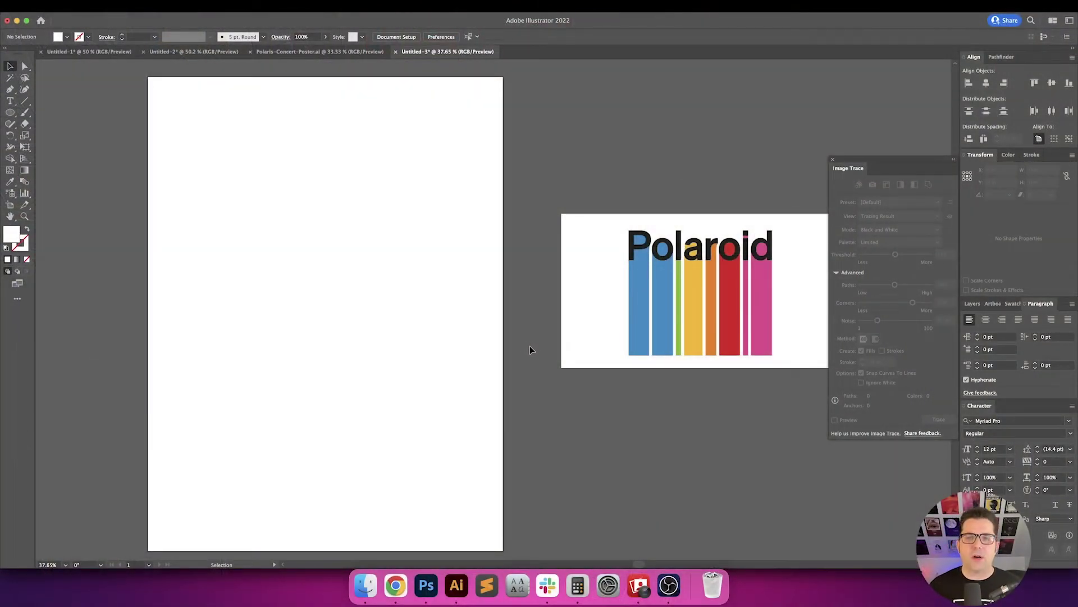
# Close the floating Image Trace panel to uncover the reference logo beside the artboard.
pyautogui.hscroll(-5, 531, 345)
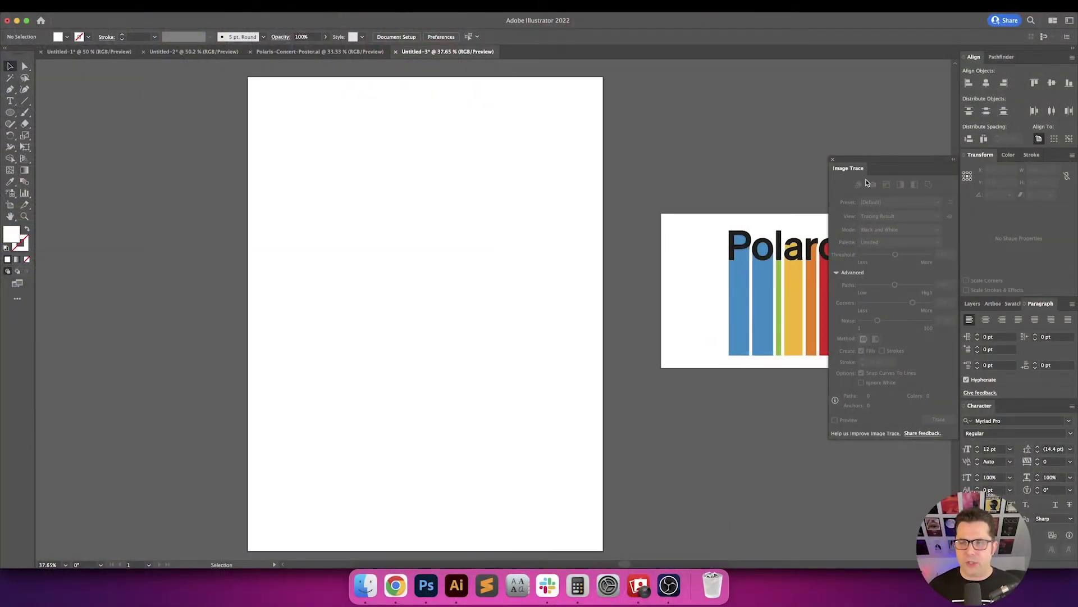
pyautogui.click(832, 161)
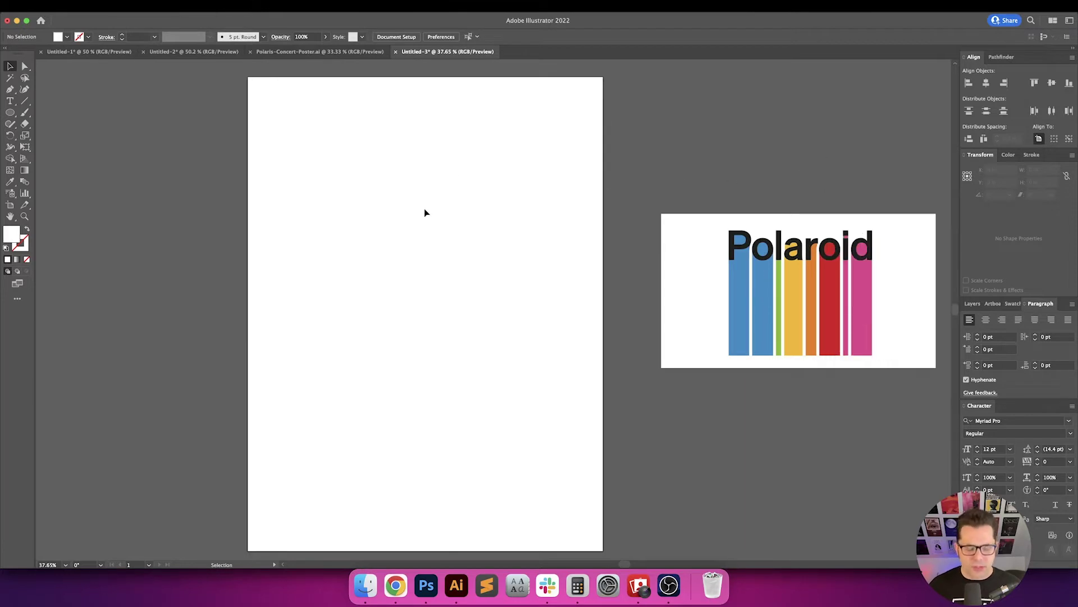
pyautogui.moveTo(425, 211); pyautogui.dragTo(440, 209)
# Add the text "Polaroid" to the artboard and enlarge it to about 10.9 in wide.
pyautogui.press('t')
pyautogui.click(330, 242)
pyautogui.write('Polaroid')
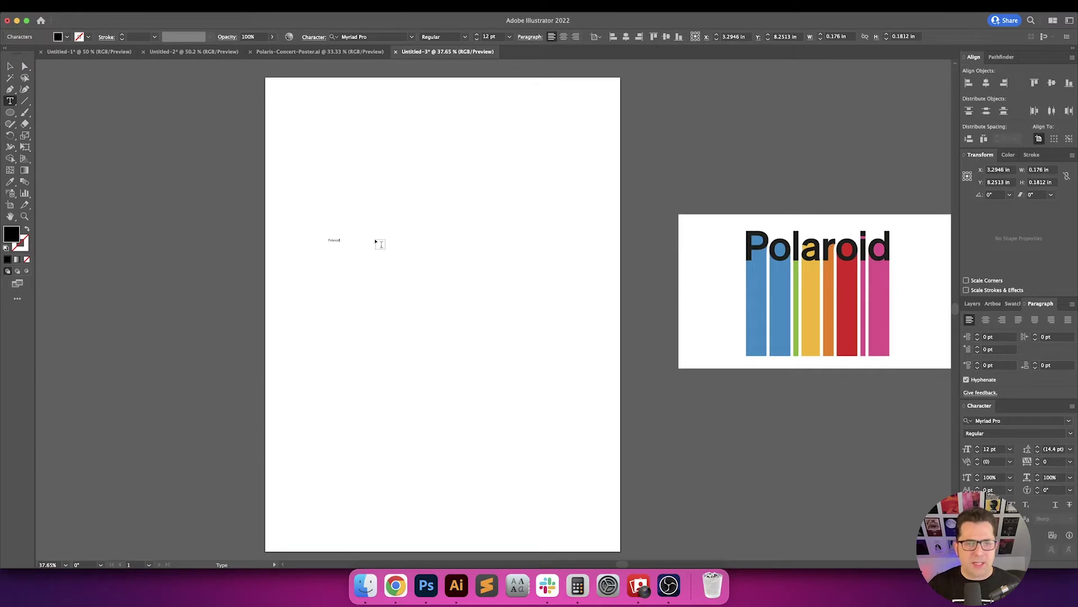
pyautogui.press('Escape')
pyautogui.moveTo(340, 243); pyautogui.dragTo(522, 356)
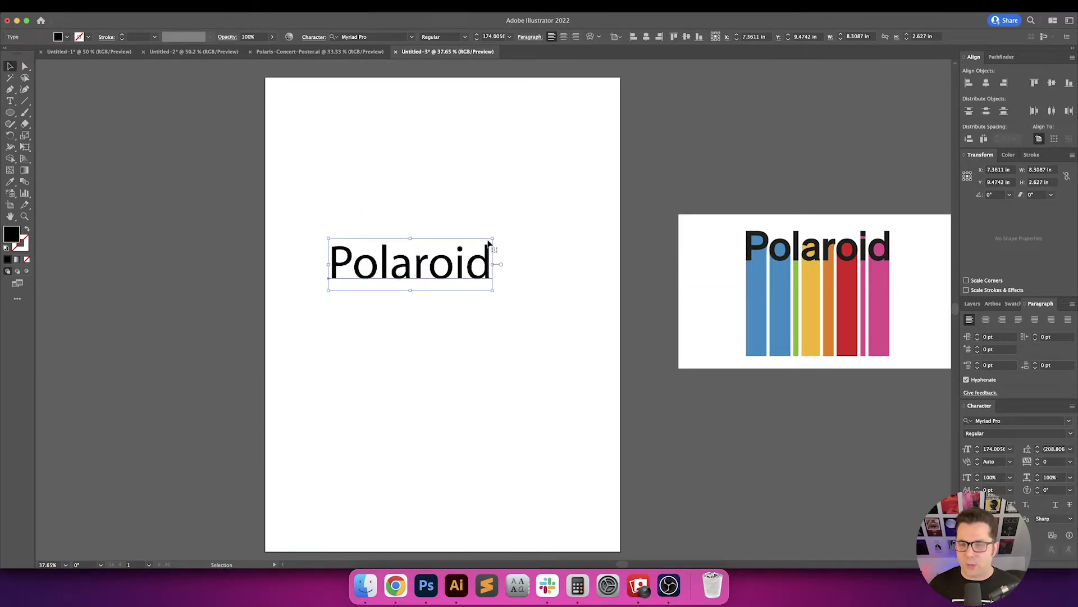
pyautogui.moveTo(493, 238); pyautogui.dragTo(544, 168)
# Change the font of the "Polaroid" text to Helvetica Bold.
pyautogui.click(378, 34)
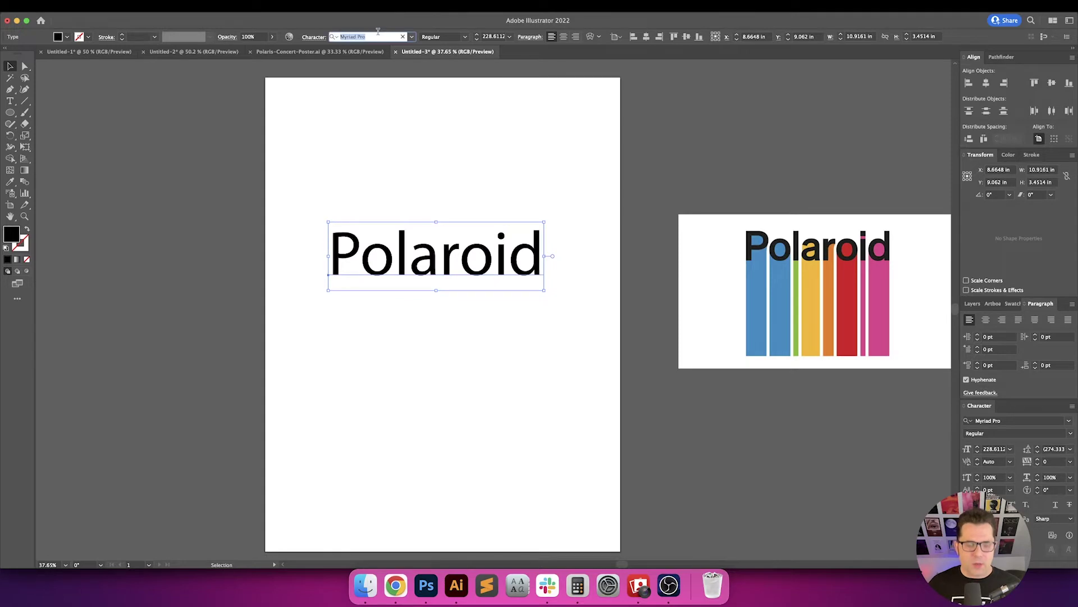
pyautogui.write('helvetica')
pyautogui.press('Down')
pyautogui.press('Down')
pyautogui.press('Down')
pyautogui.press('Down')
pyautogui.press('Return')
pyautogui.click(543, 159)
# Overlay the text on the reference Polaroid logo and scale it to match the lettering's height, about 147 pt.
pyautogui.hscroll(5, 472, 163)
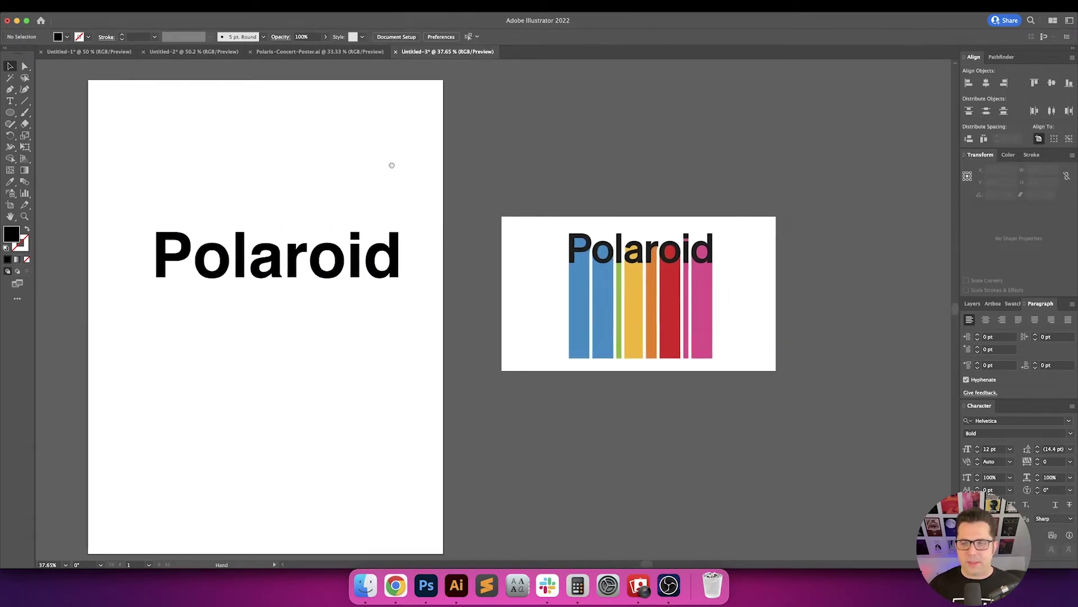
pyautogui.moveTo(302, 256); pyautogui.dragTo(637, 276)
pyautogui.scroll(3, 706, 247)
pyautogui.moveTo(587, 276); pyautogui.dragTo(561, 263)
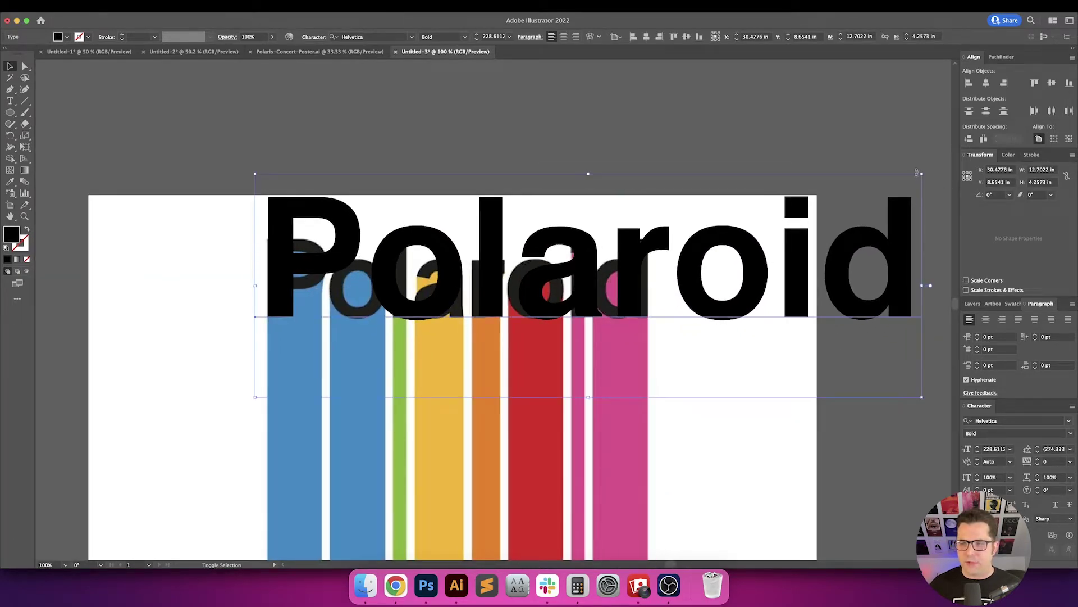
pyautogui.moveTo(922, 175); pyautogui.dragTo(725, 274)
pyautogui.moveTo(508, 323); pyautogui.dragTo(520, 254)
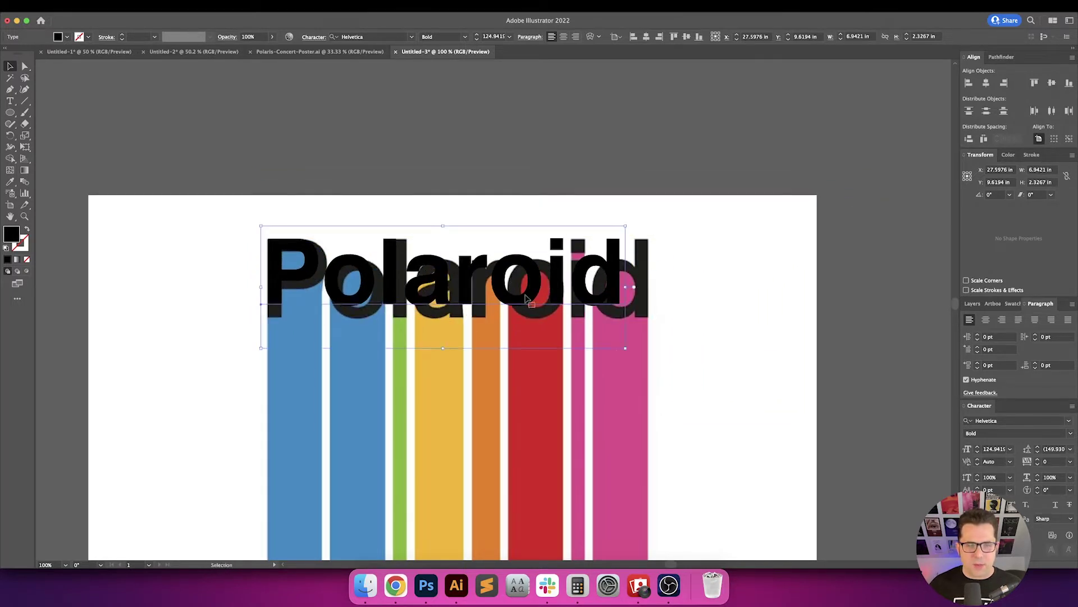
pyautogui.moveTo(626, 348); pyautogui.dragTo(687, 372)
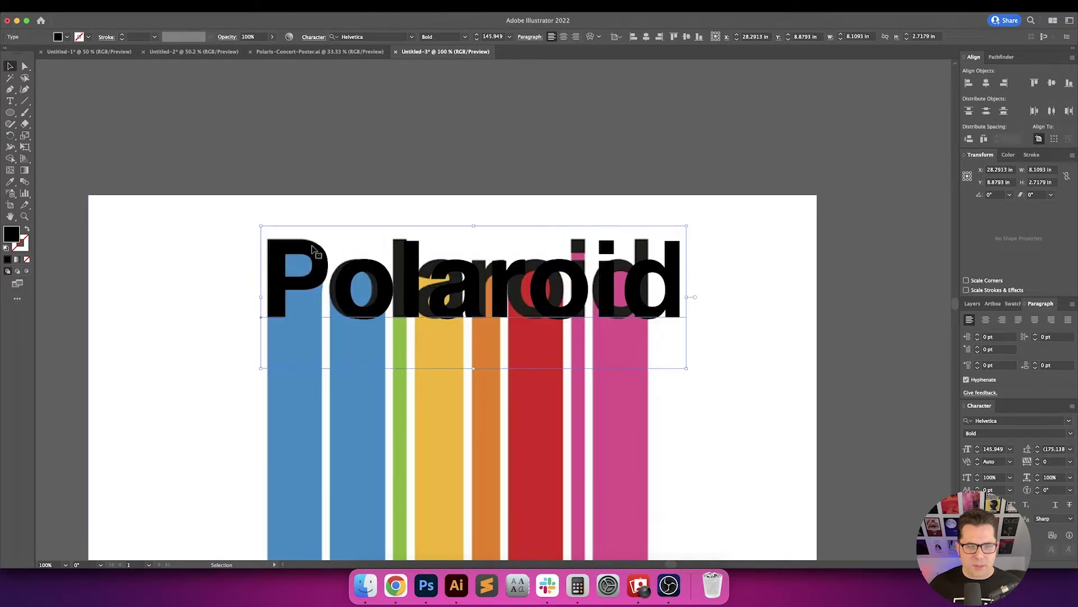
pyautogui.moveTo(259, 225); pyautogui.dragTo(256, 224)
# Move the text straight up so it sits just above the reference image.
pyautogui.moveTo(392, 278); pyautogui.dragTo(392, 141)
pyautogui.scroll(3, 498, 241)
pyautogui.hscroll(-2, 498, 241)
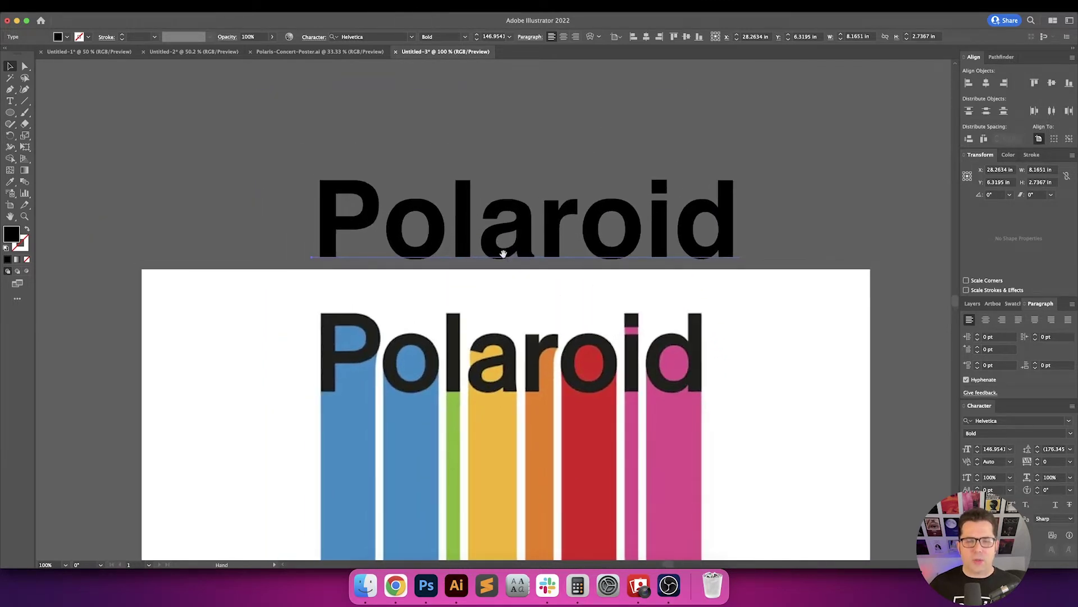
# Set the text's kerning to Optical and its tracking to -30.
pyautogui.click(1011, 461)
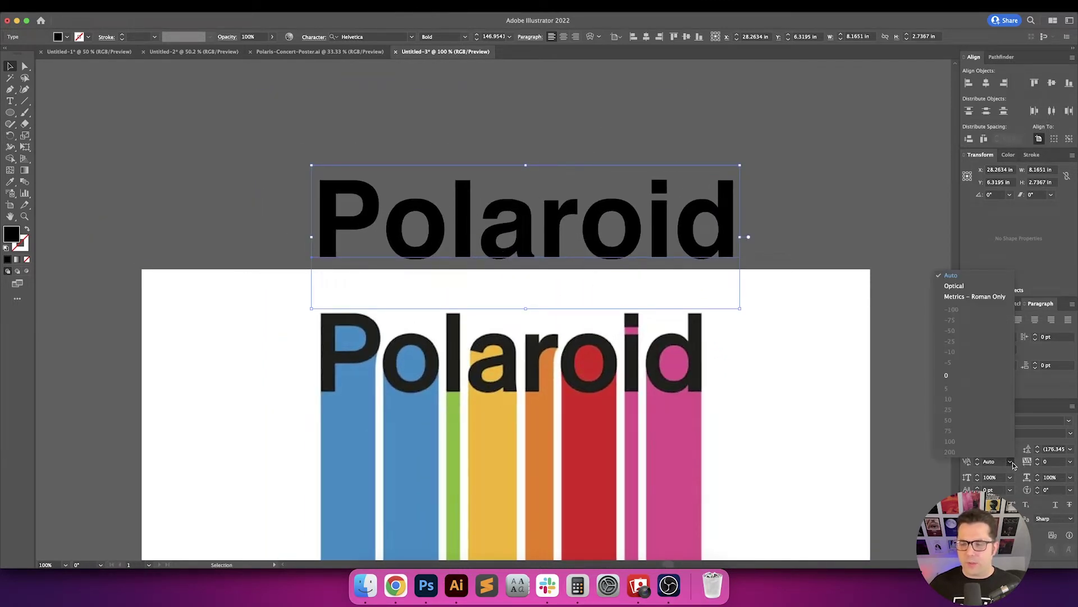
pyautogui.click(977, 285)
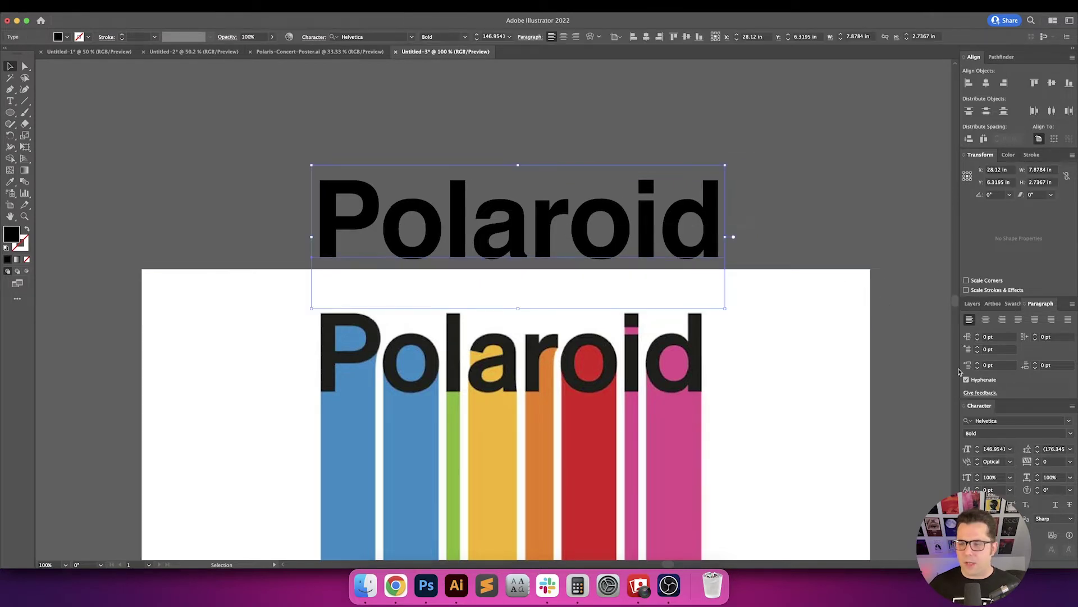
pyautogui.click(1058, 462)
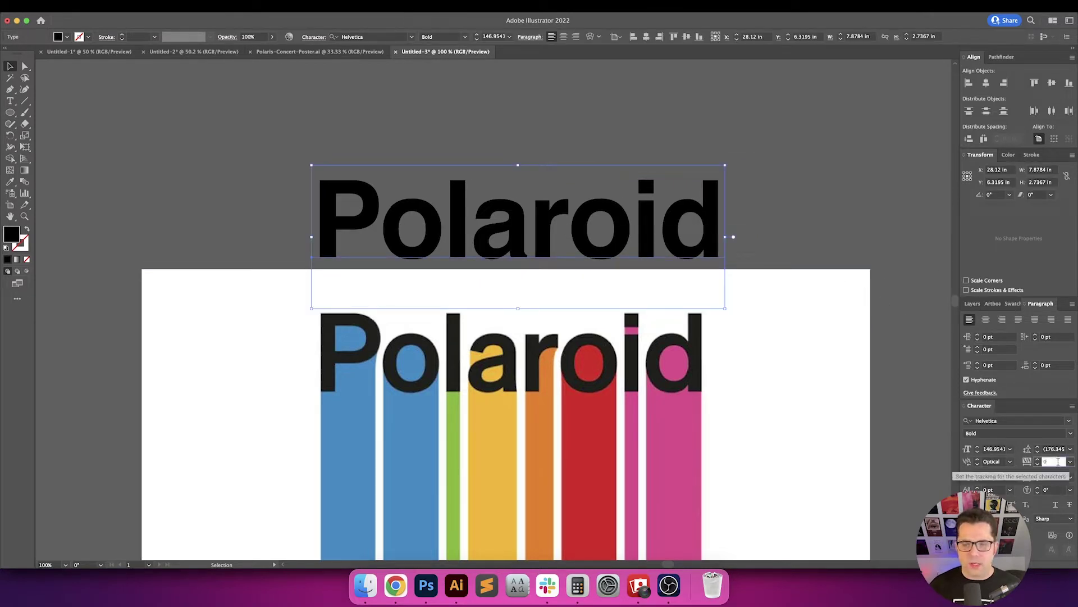
pyautogui.write('-30')
pyautogui.press('Return')
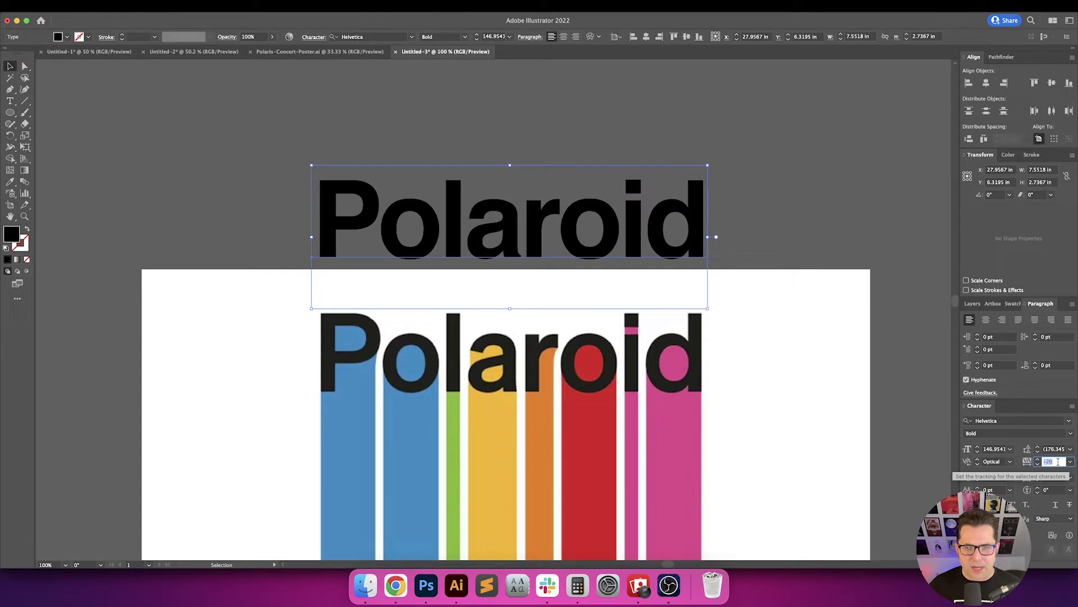
pyautogui.click(790, 236)
# Change the Helvetica style of the text above the reference image from Bold to Regular.
pyautogui.scroll(2, 792, 236)
pyautogui.press('super+minus')
pyautogui.press('super+minus')
pyautogui.press('super+minus')
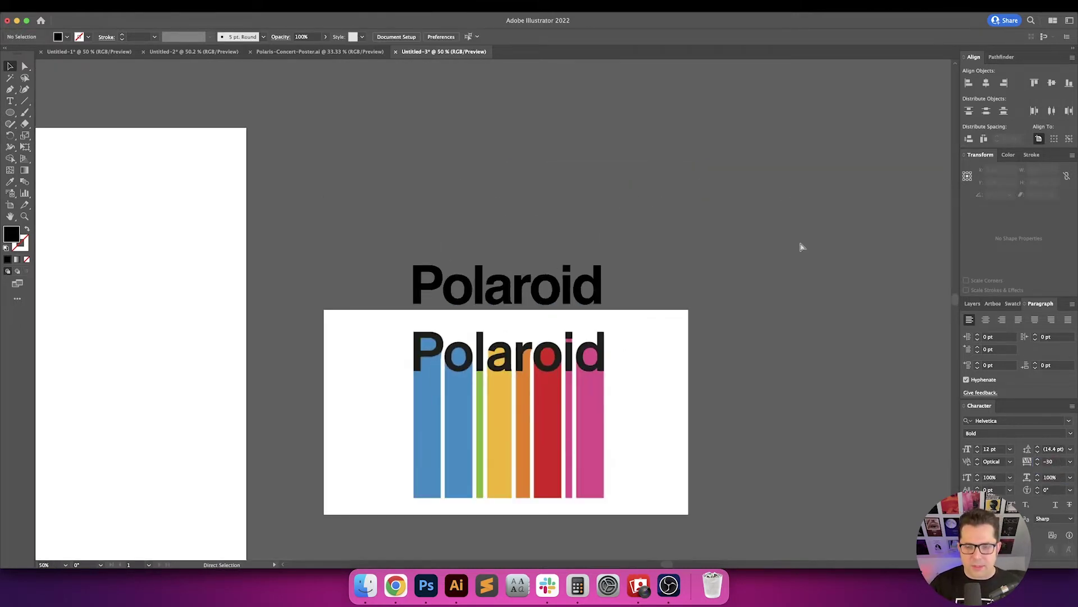
pyautogui.press('super+equal')
pyautogui.press('super+equal')
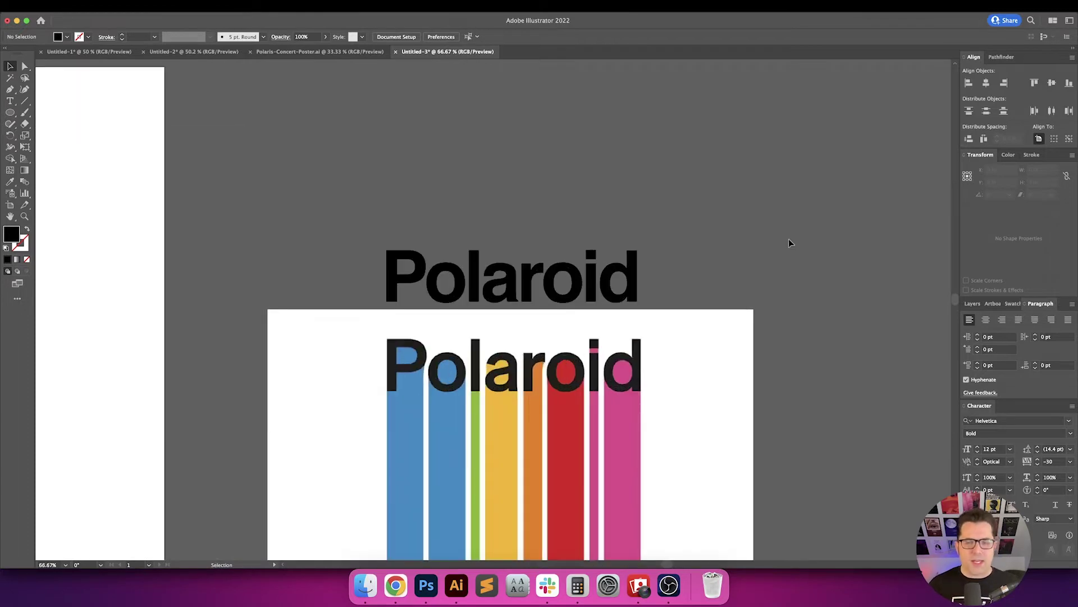
pyautogui.click(508, 275)
pyautogui.click(443, 37)
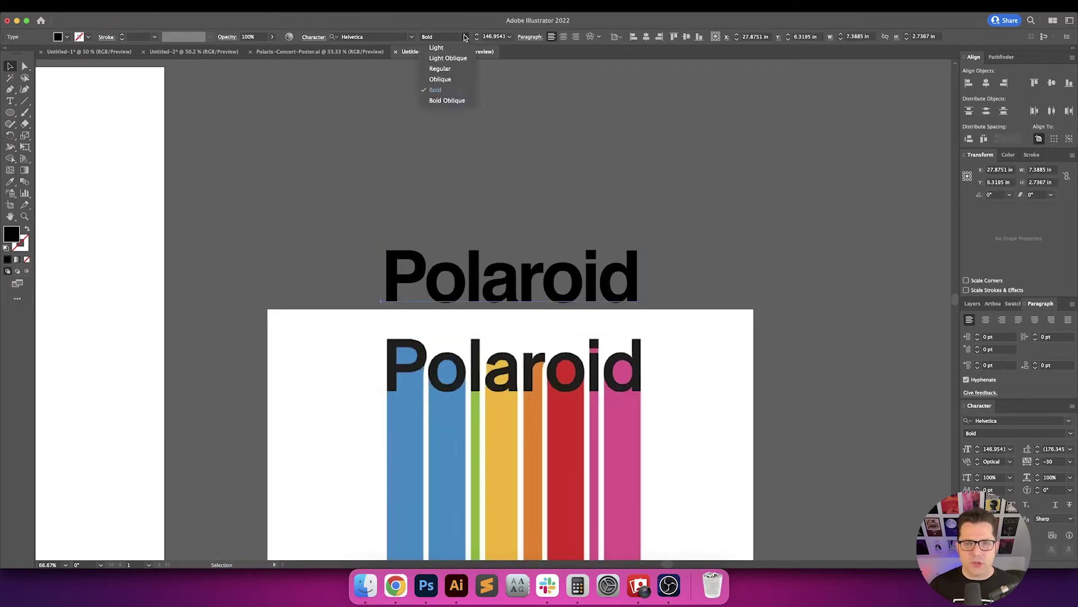
pyautogui.click(453, 70)
pyautogui.click(546, 146)
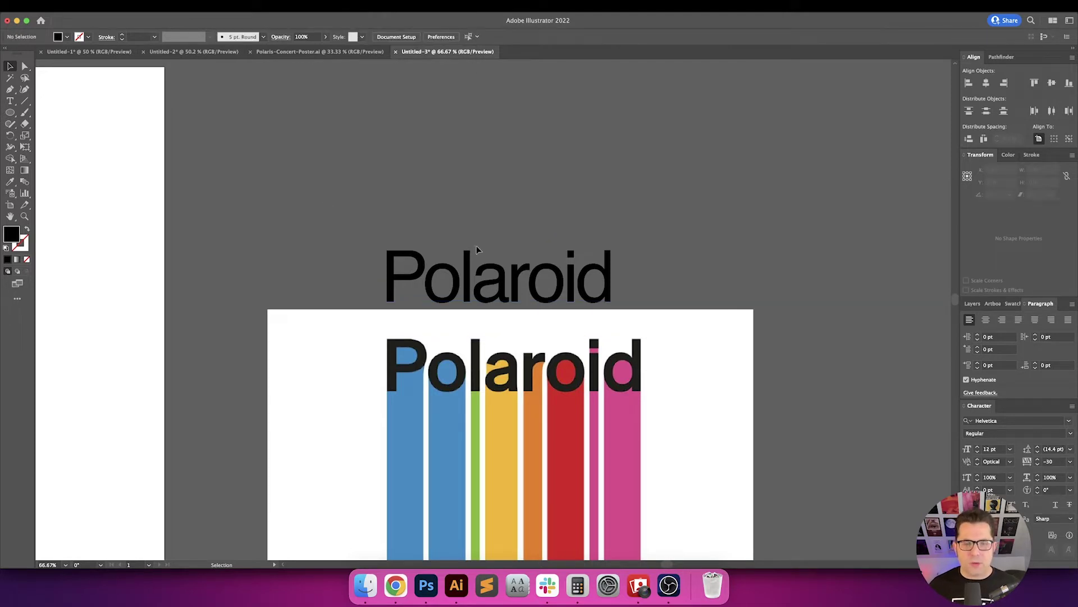
# Add a 3 pt stroke in the black swatch to the text to thicken its letters.
pyautogui.click(512, 259)
pyautogui.press('i')
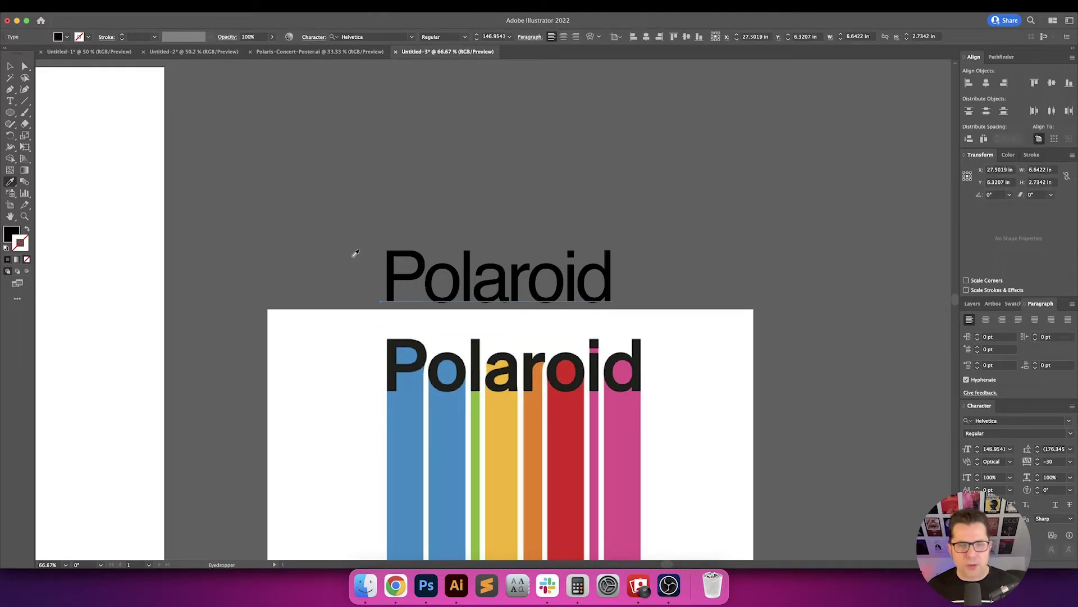
pyautogui.click(67, 36)
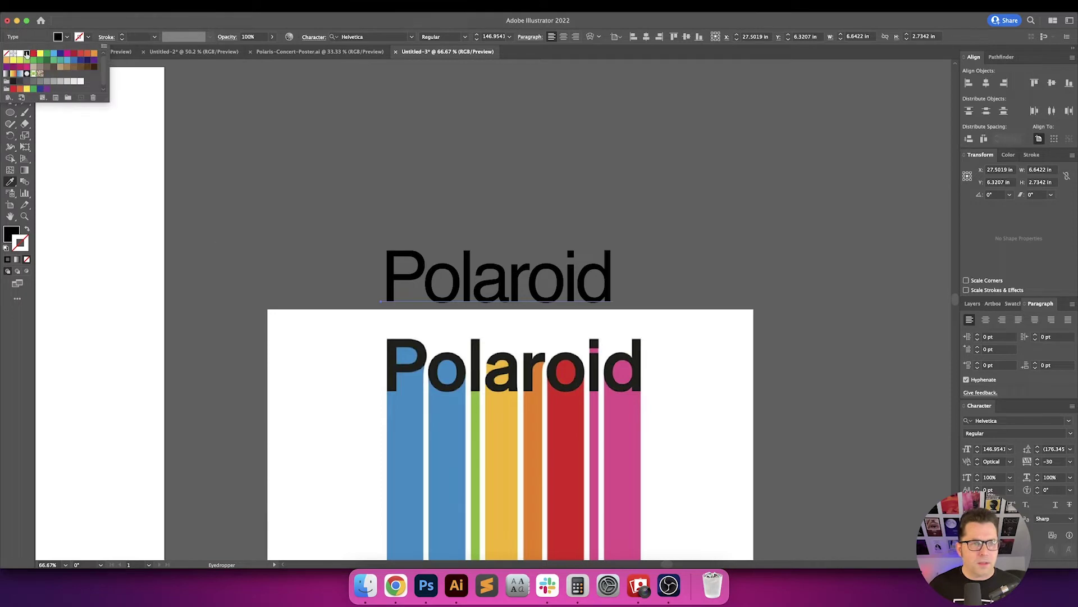
pyautogui.click(27, 54)
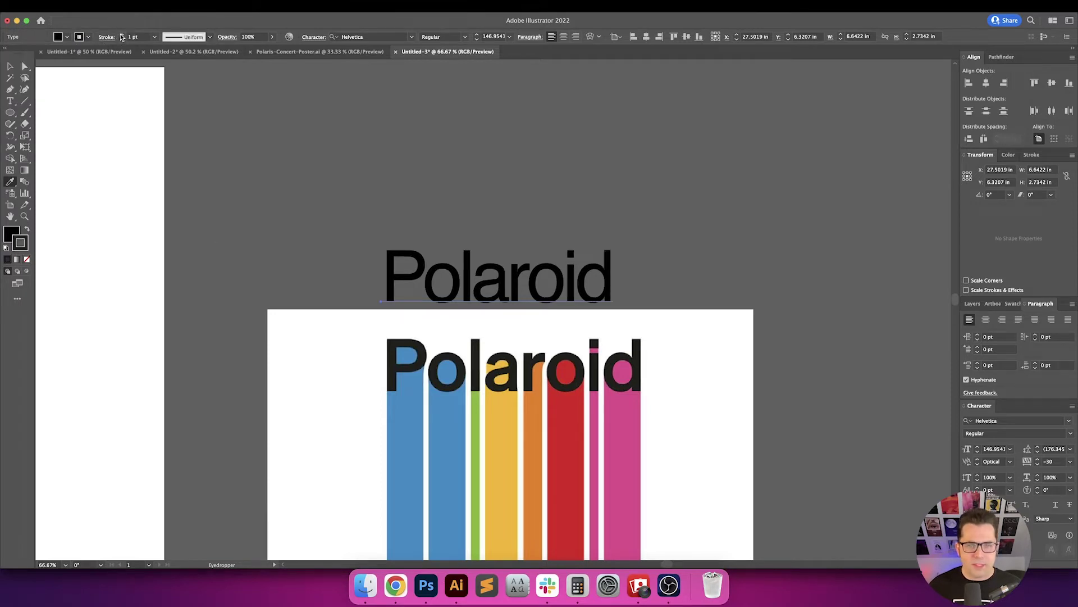
pyautogui.press('v')
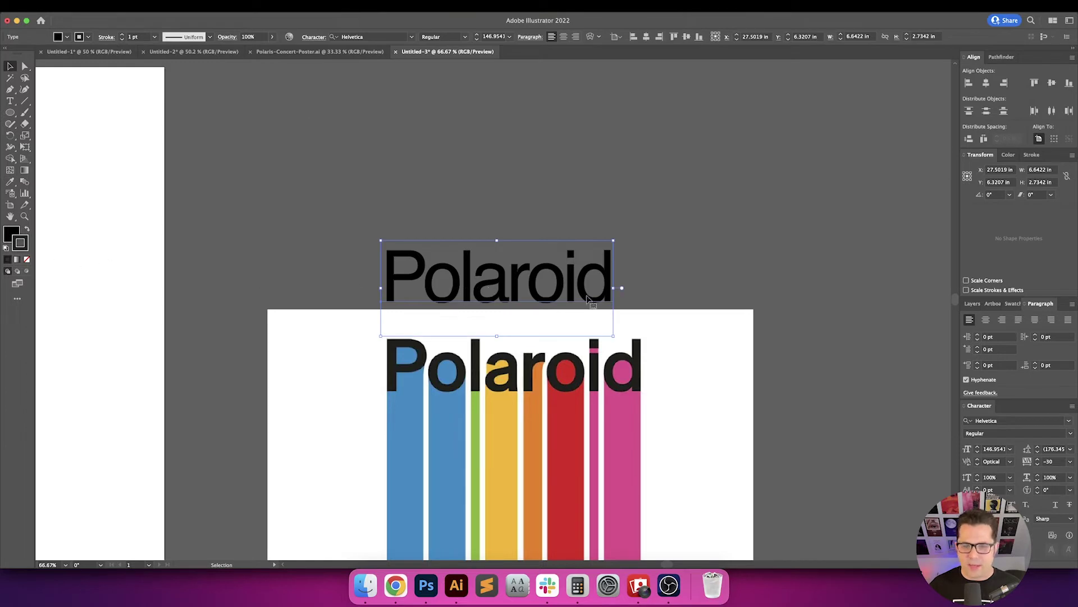
pyautogui.click(122, 34)
pyautogui.click(122, 35)
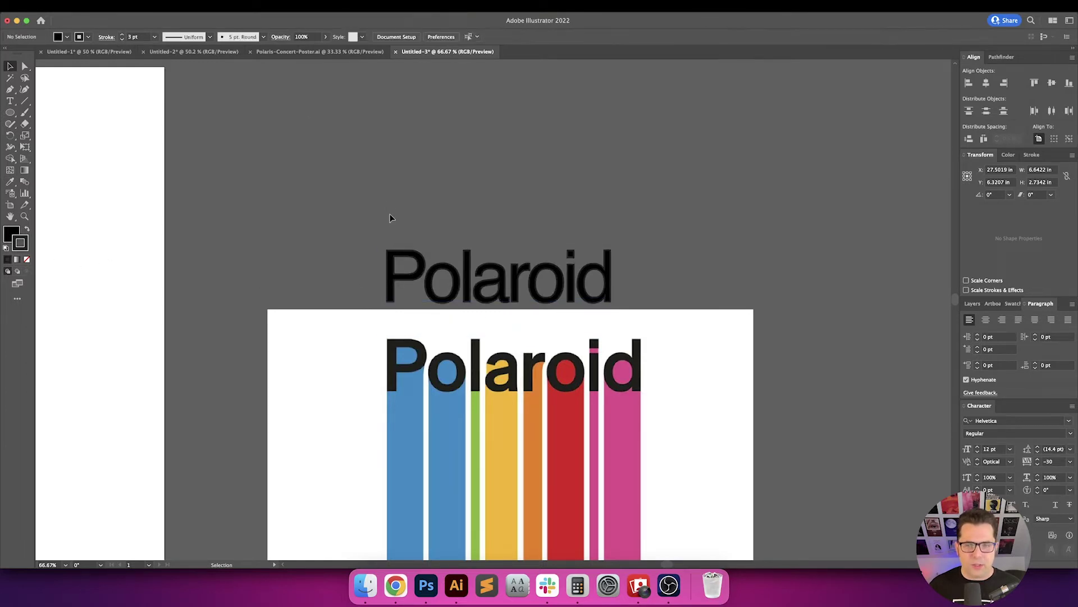
# Change the text's stroke color to pure black so it matches the fill.
pyautogui.doubleClick(25, 244)
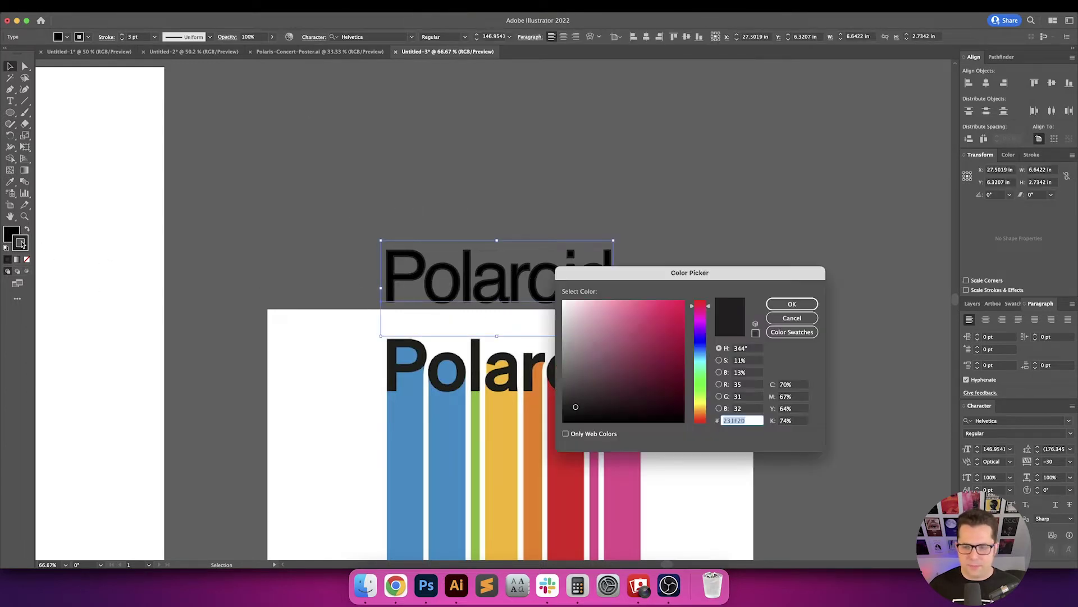
pyautogui.press('Return')
pyautogui.click(347, 239)
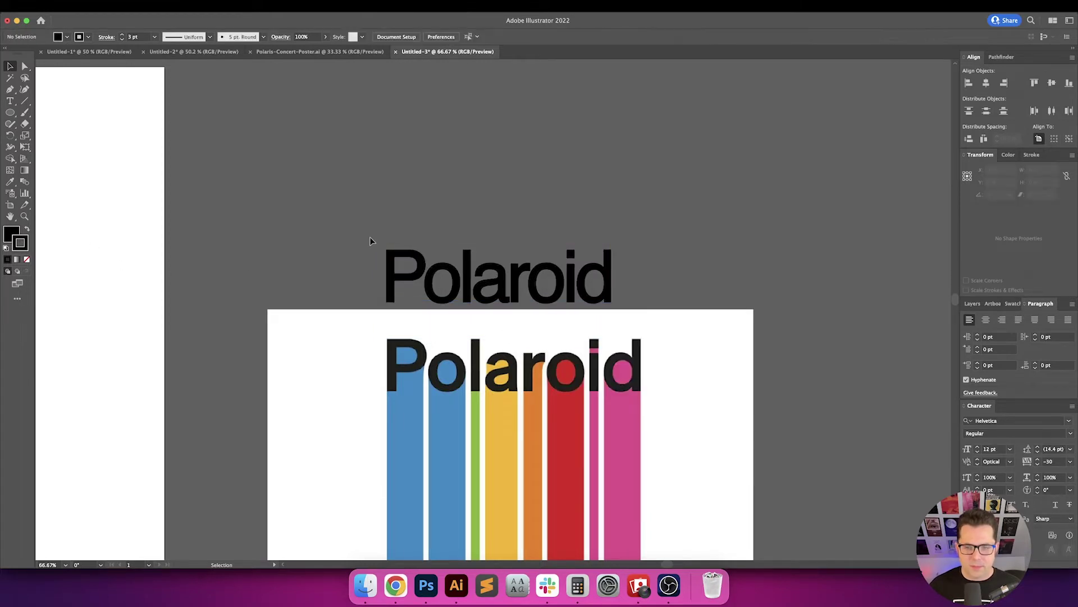
# Move the text farther up to leave a clear gap above the reference image.
pyautogui.click(527, 312)
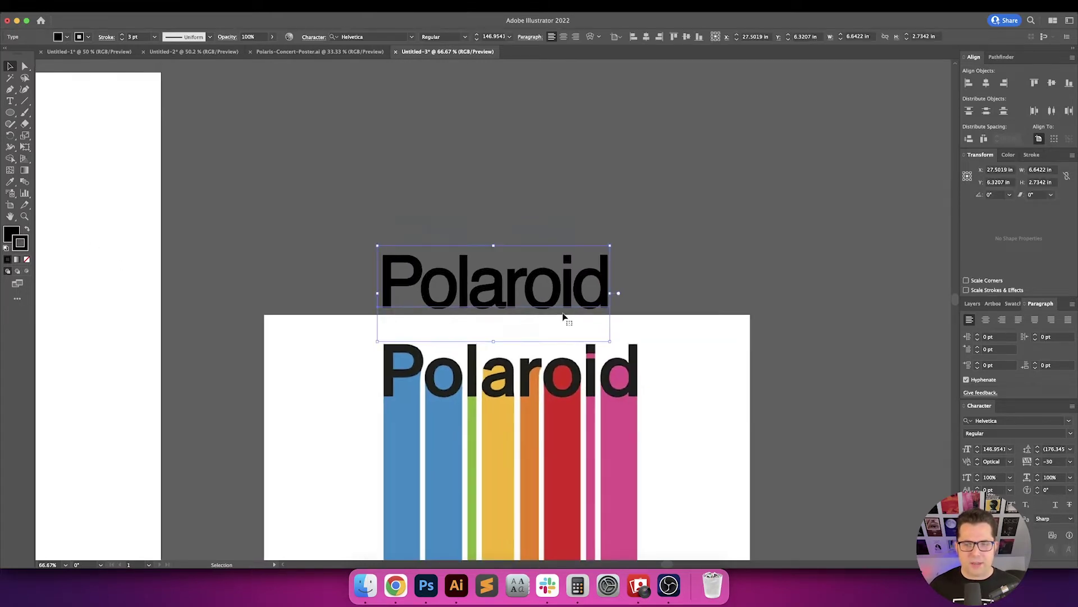
pyautogui.moveTo(564, 314); pyautogui.dragTo(564, 264)
pyautogui.click(666, 234)
pyautogui.moveTo(666, 235); pyautogui.dragTo(666, 280)
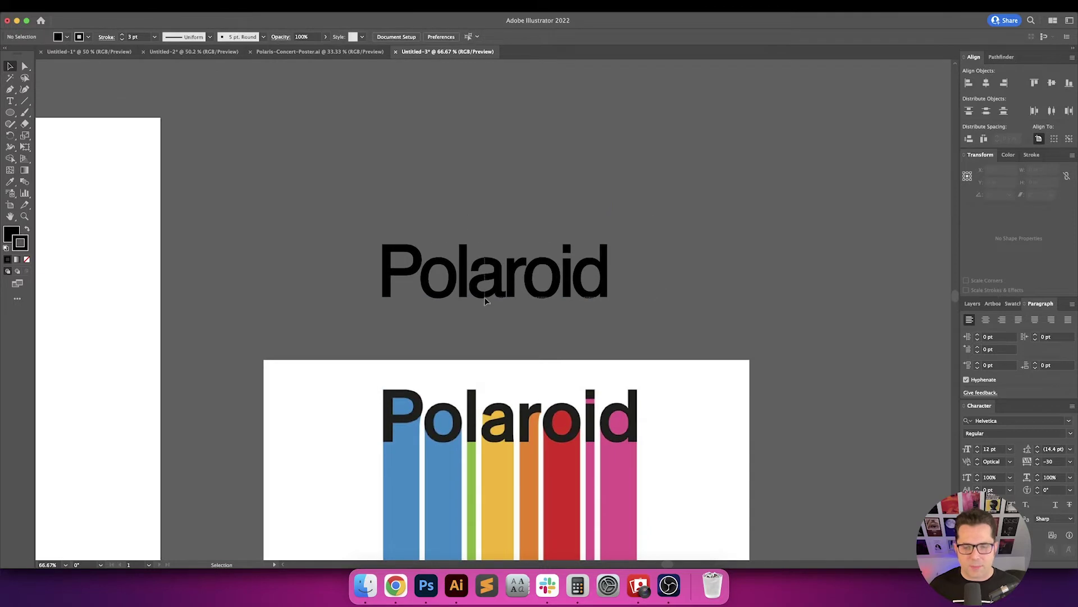
pyautogui.click(511, 290)
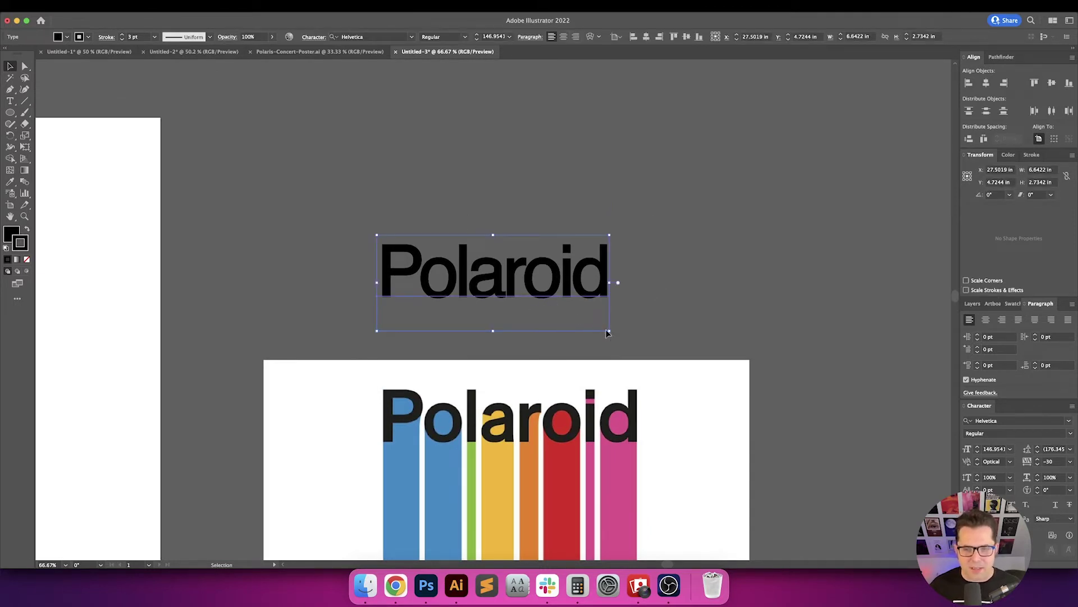
pyautogui.click(657, 353)
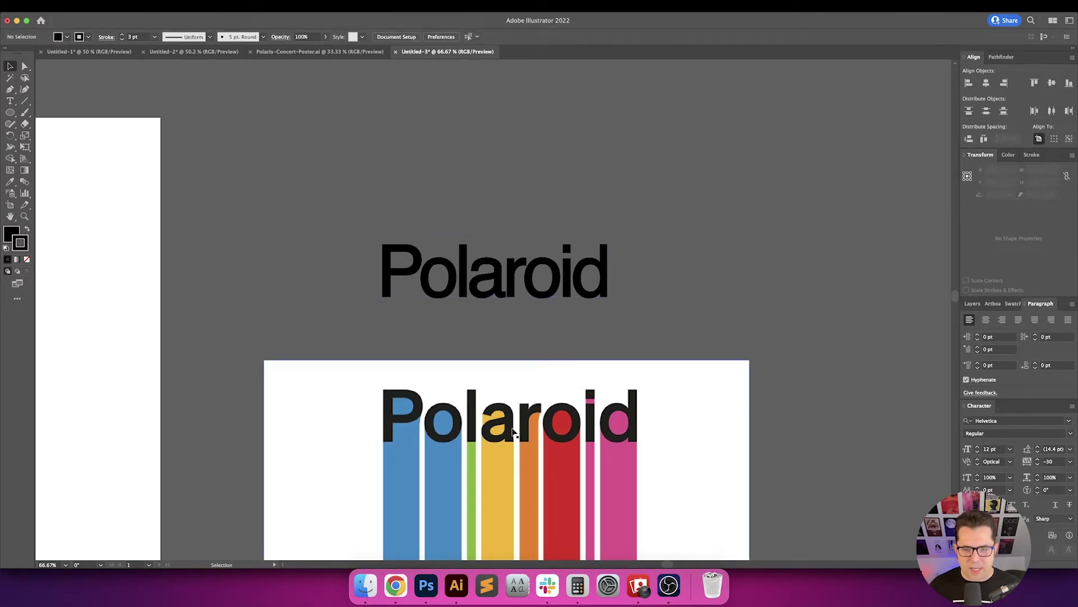
# Replace the letters "oid" with "is" so the text reads "Polaris".
pyautogui.press('t')
pyautogui.moveTo(524, 274); pyautogui.dragTo(635, 272)
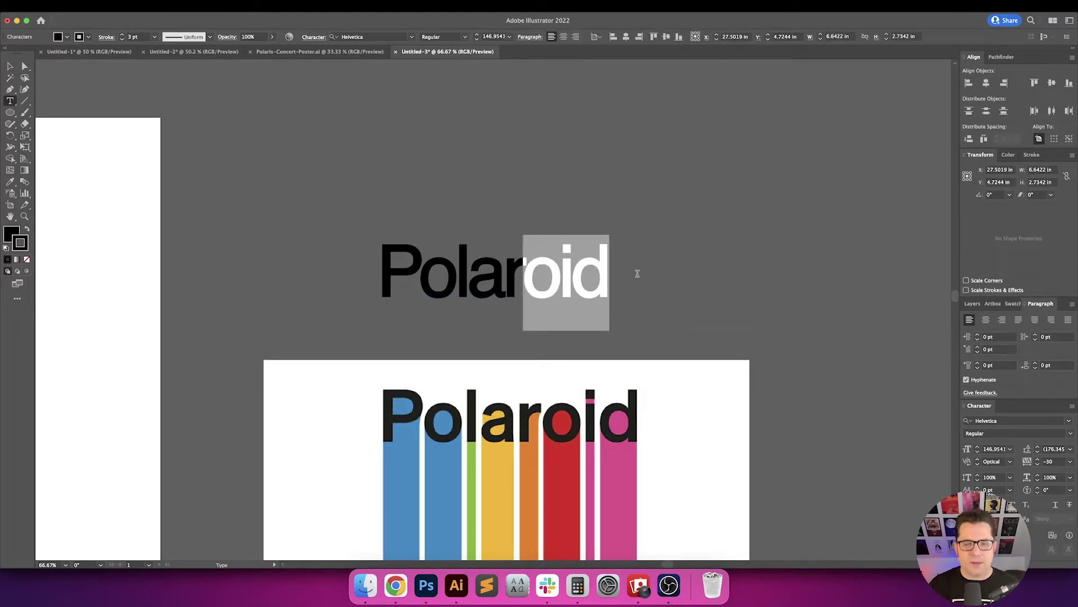
pyautogui.write('is')
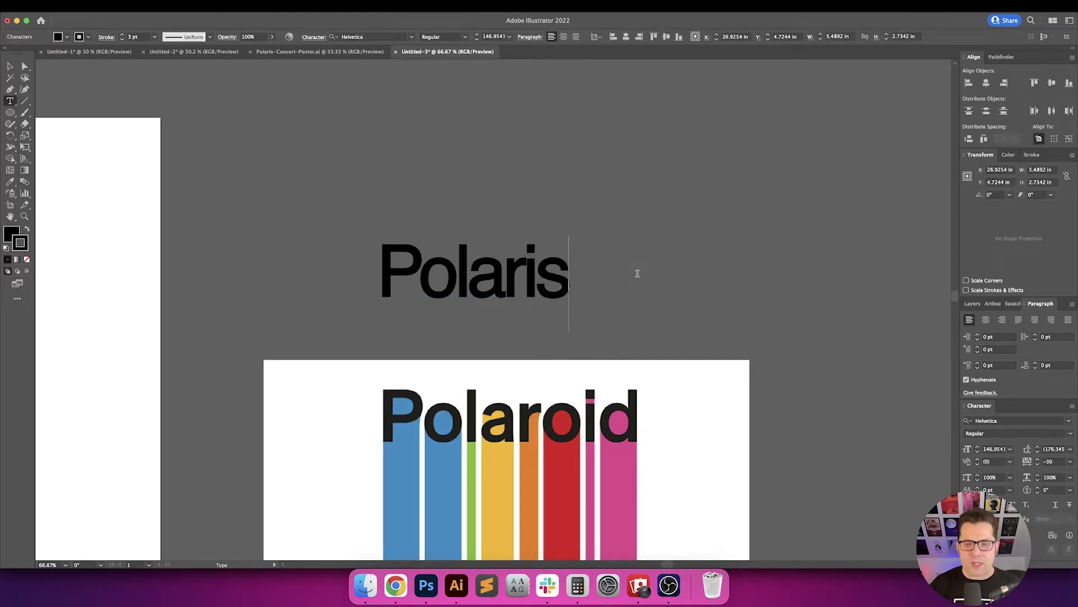
pyautogui.press('Escape')
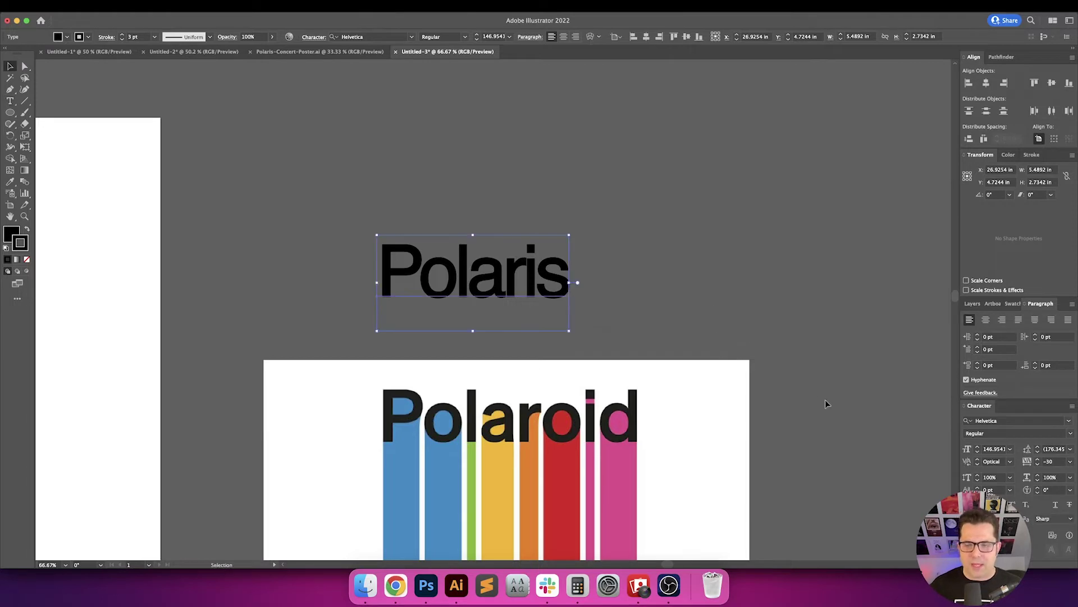
# Set the "Polaris" text's kerning to Optical and its tracking to 0.
pyautogui.click(1009, 461)
pyautogui.click(954, 286)
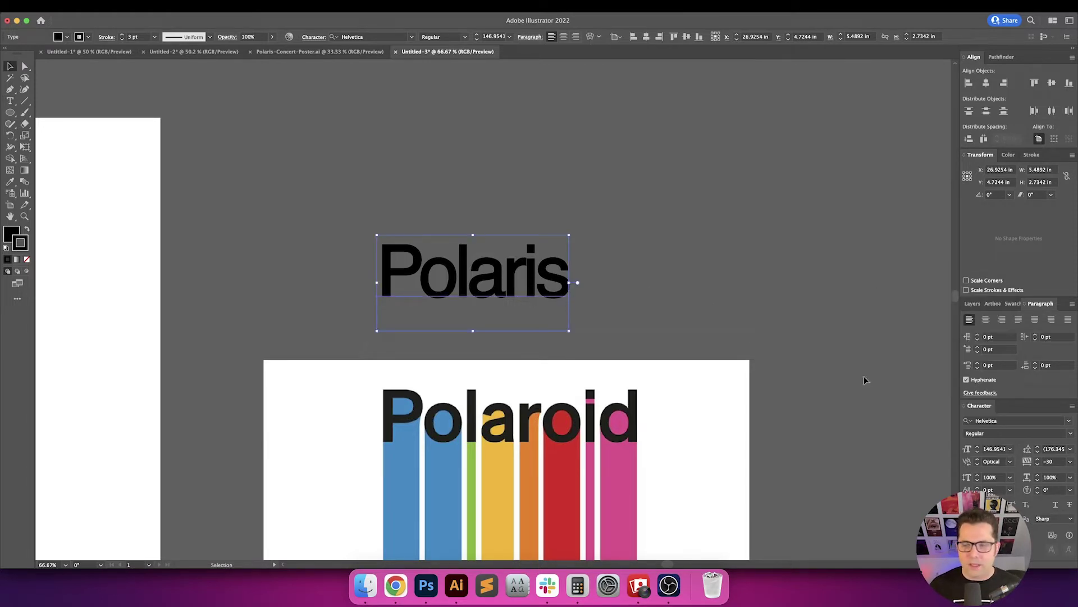
pyautogui.click(1058, 461)
pyautogui.write('0')
pyautogui.press('Return')
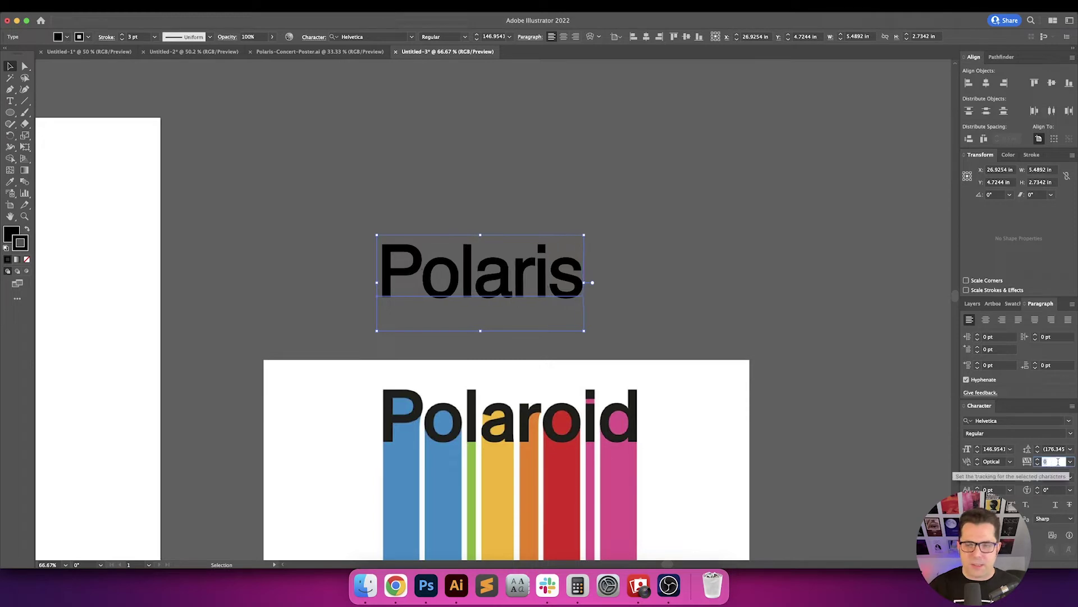
# Set the kerning between the letters P and o in "Polaris" to -70.
pyautogui.doubleClick(420, 269)
pyautogui.click(999, 461)
pyautogui.write('-70')
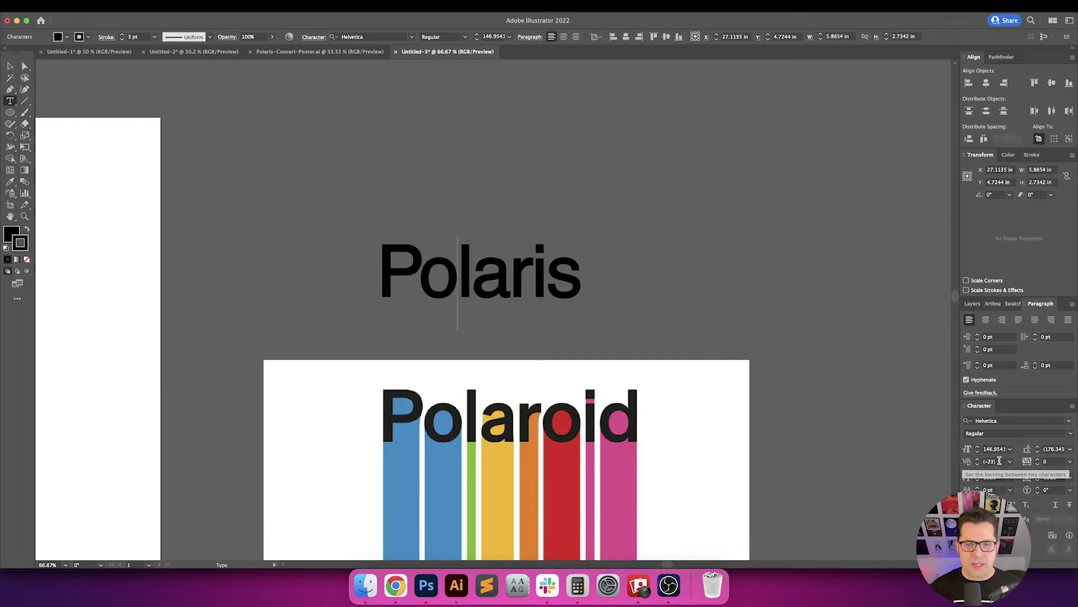
# Tighten the kerning between the middle letters of "Polaris", following the o, to -30.
pyautogui.press('Return')
pyautogui.press('Return')
pyautogui.press('Right')
pyautogui.click(999, 461)
pyautogui.press('Return')
pyautogui.press('Right')
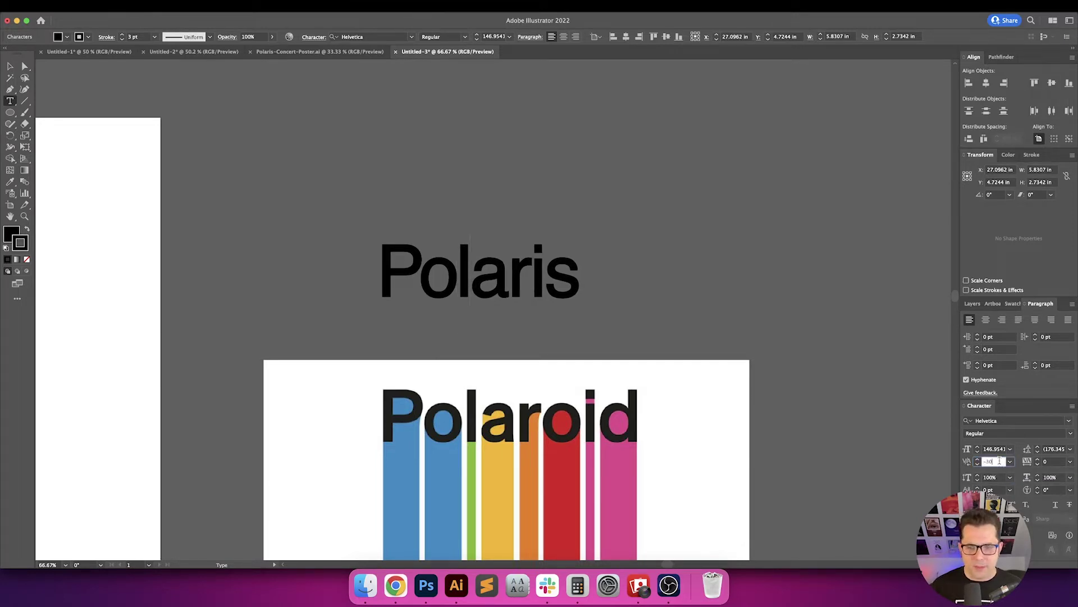
pyautogui.write('-30')
pyautogui.press('Return')
# Set the kerning between r and i and between i and s in "Polaris" to -20.
pyautogui.click(999, 460)
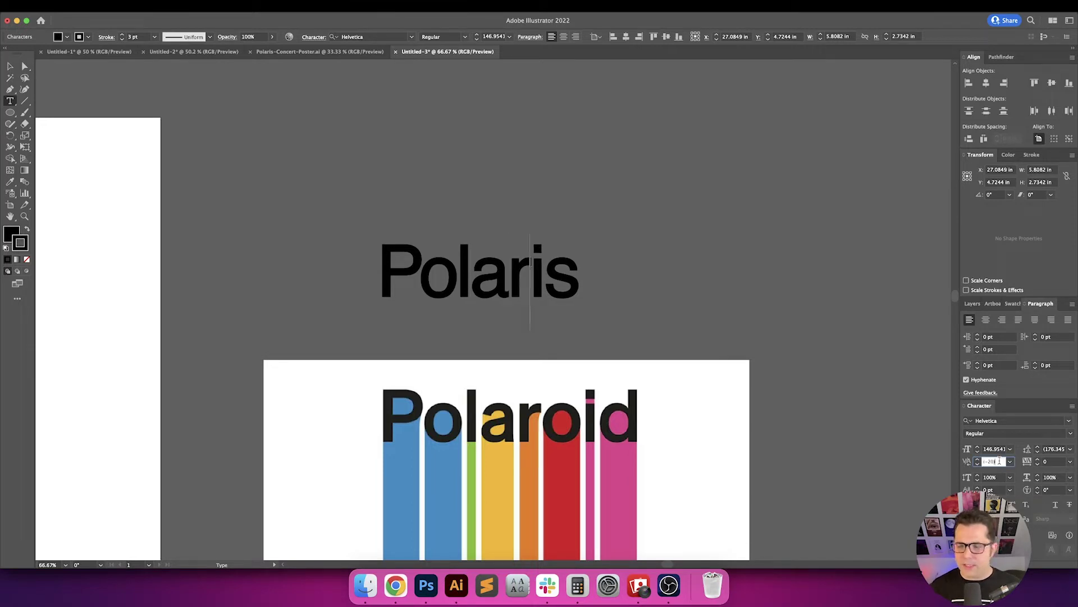
pyautogui.write('-20')
pyautogui.press('Return')
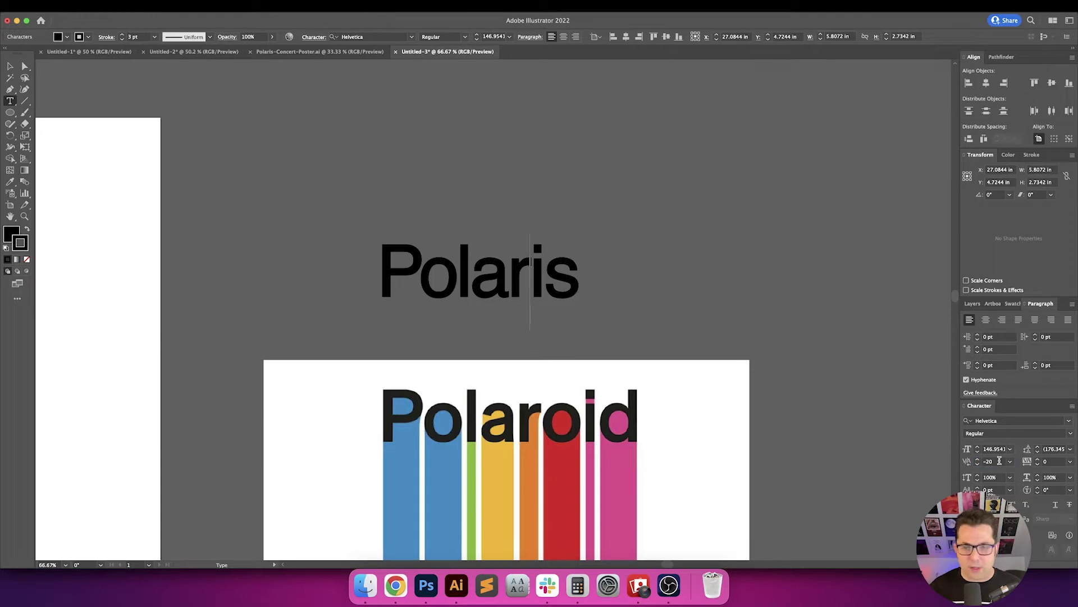
pyautogui.click(999, 461)
pyautogui.write('-20')
pyautogui.press('Return')
pyautogui.press('Escape')
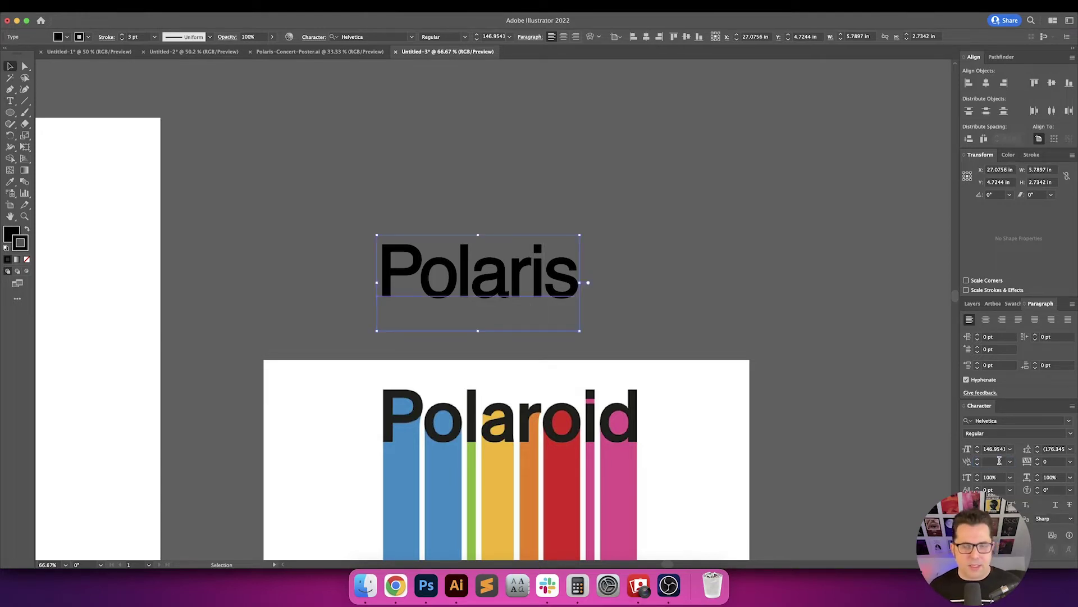
# Move the "Polaris" text from above the reference image onto the upper part of the blank artboard.
pyautogui.click(702, 181)
pyautogui.hscroll(-10, 730, 191)
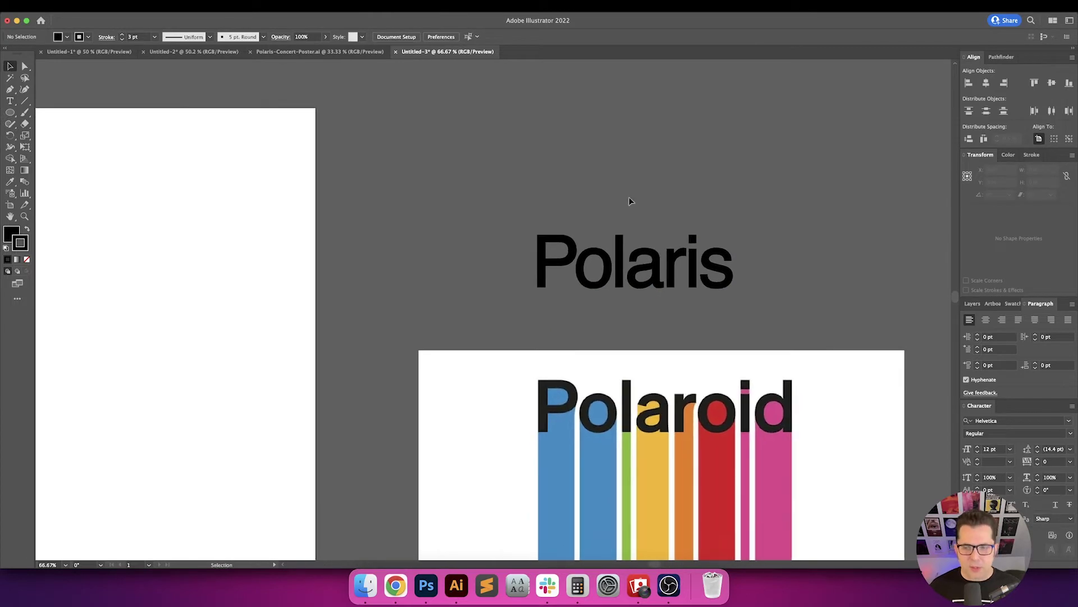
pyautogui.moveTo(760, 281); pyautogui.dragTo(226, 281)
pyautogui.hscroll(-5, 418, 266)
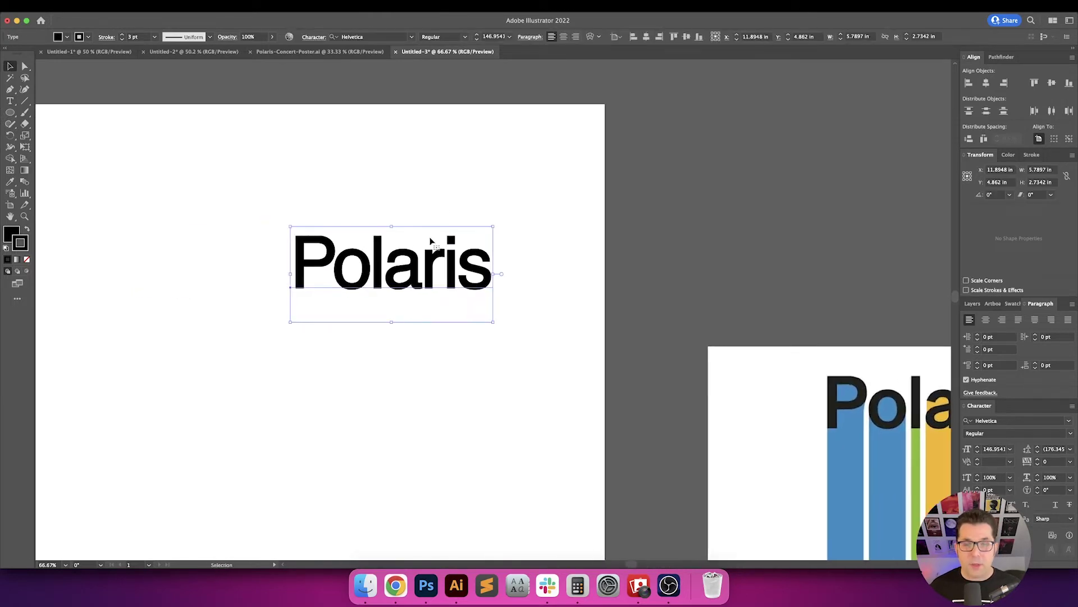
pyautogui.click(443, 209)
pyautogui.scroll(-3, 443, 209)
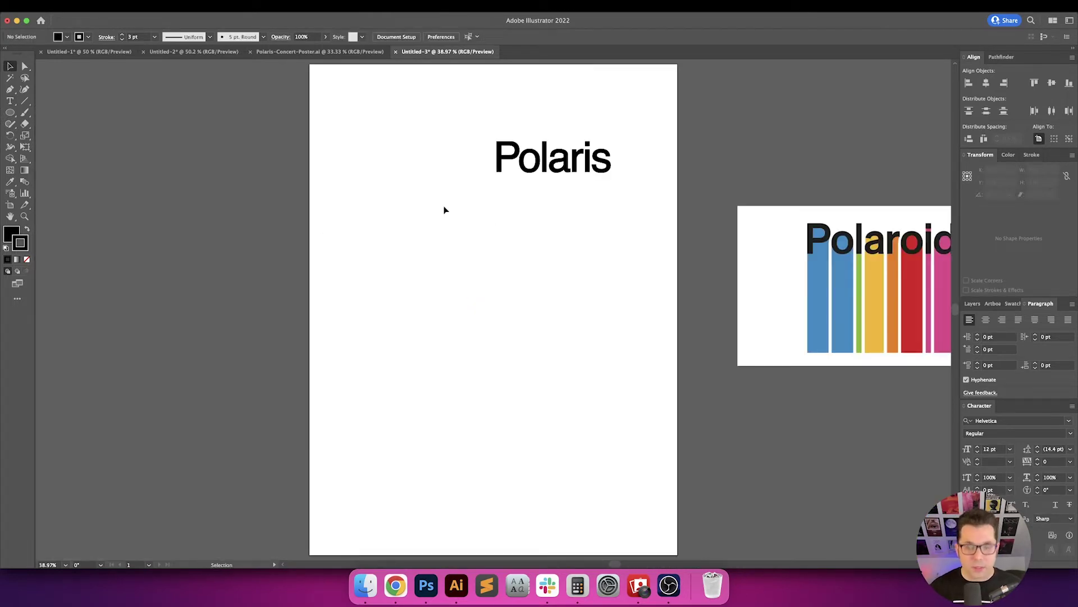
pyautogui.hscroll(3, 541, 212)
# Expand the "Polaris" text into outlined letter shapes.
pyautogui.click(526, 180)
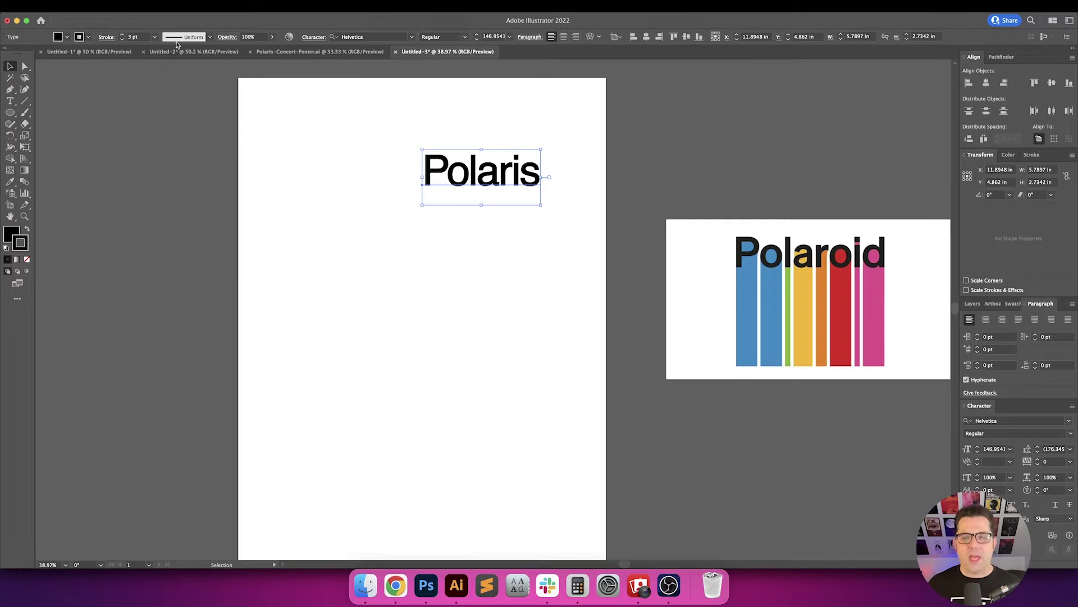
pyautogui.click(217, 103)
pyautogui.moveTo(351, 122); pyautogui.dragTo(460, 183)
pyautogui.click(128, 6)
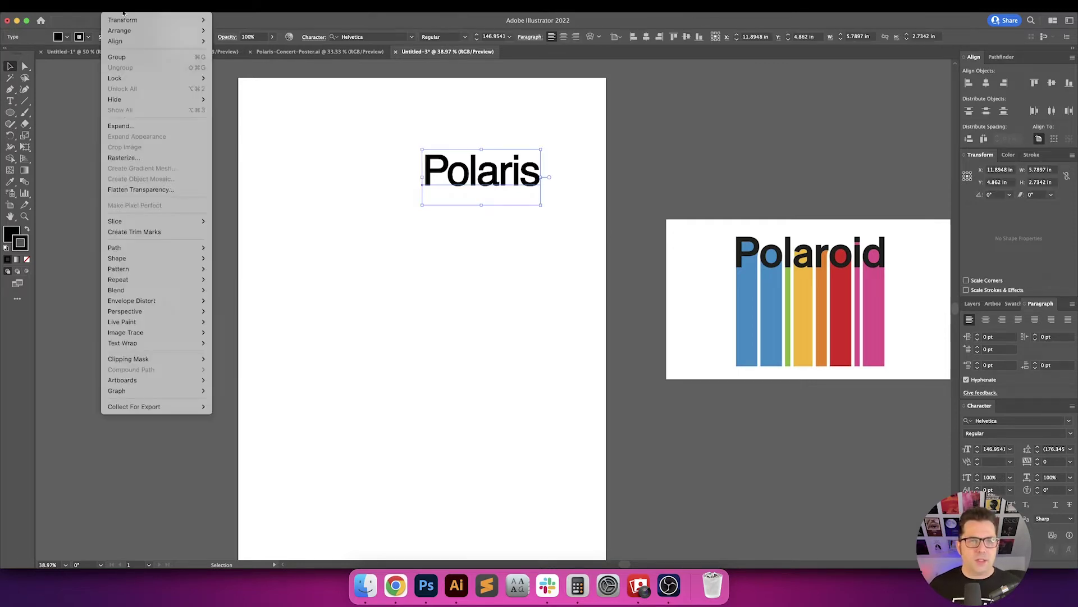
pyautogui.click(125, 127)
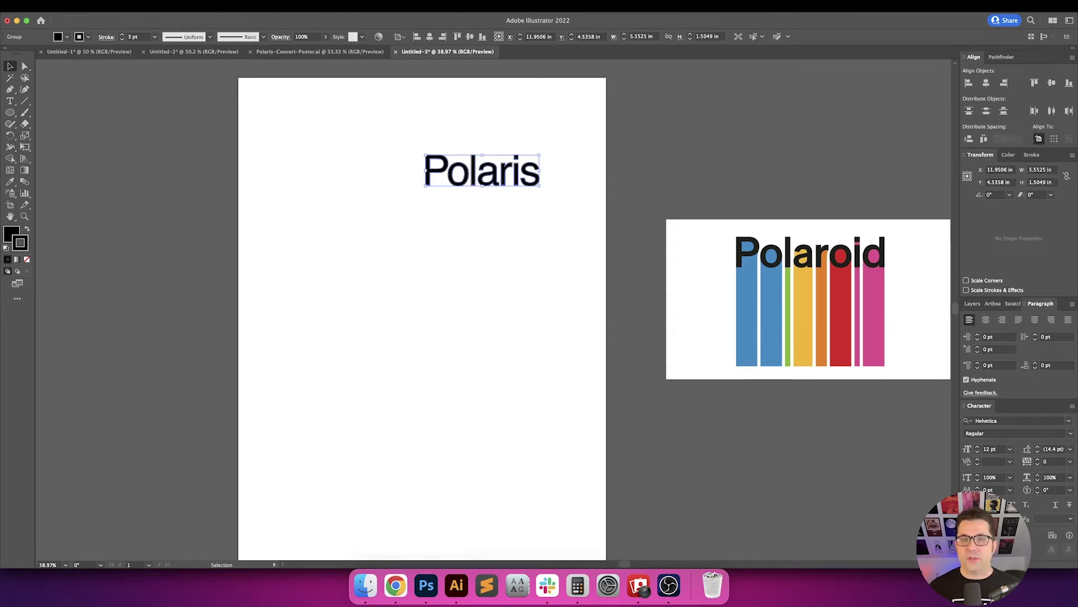
# Expand the outlined letters' fill and stroke, and unite the resulting shapes with Pathfinder.
pyautogui.click(113, 6)
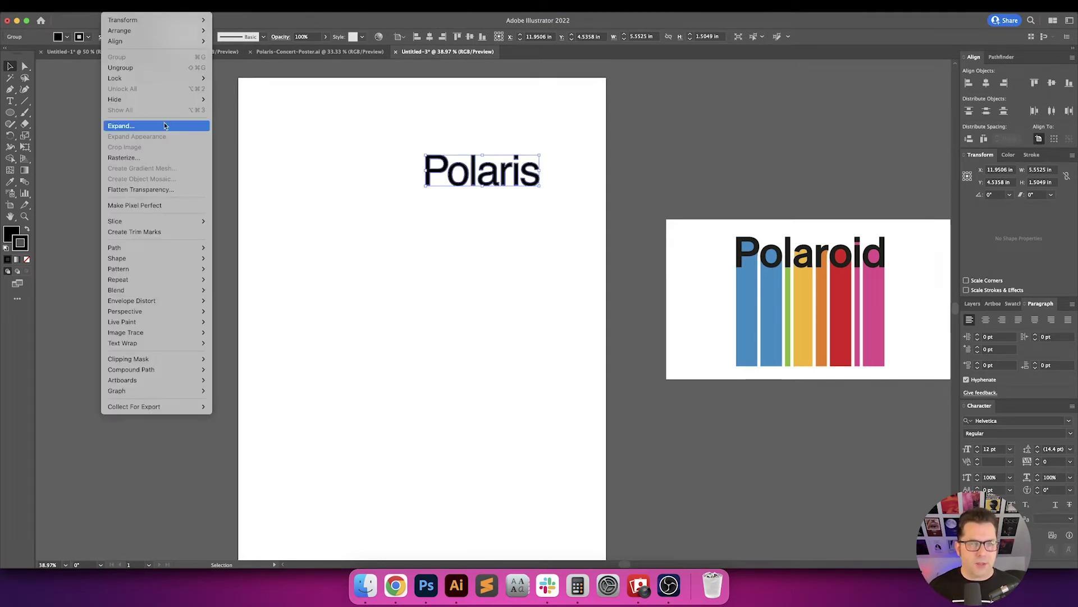
pyautogui.click(164, 122)
pyautogui.press('Return')
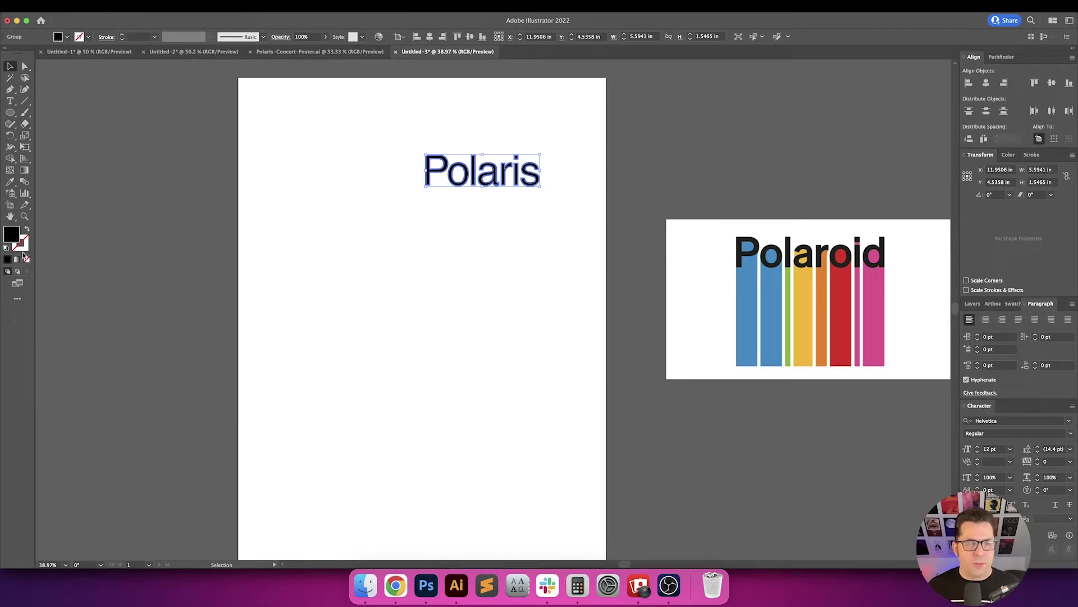
pyautogui.click(1001, 57)
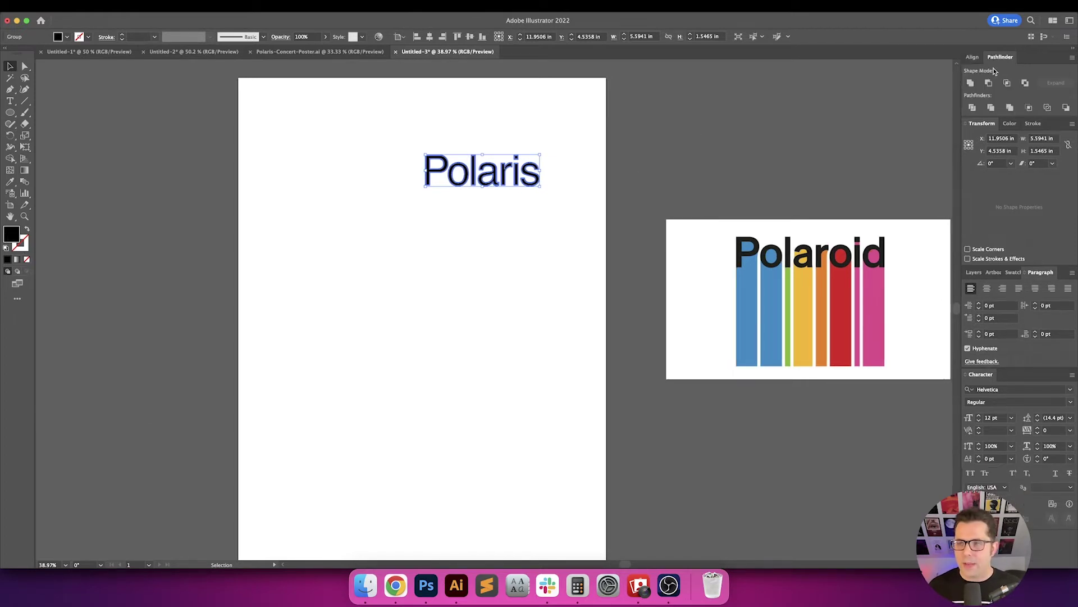
pyautogui.click(970, 84)
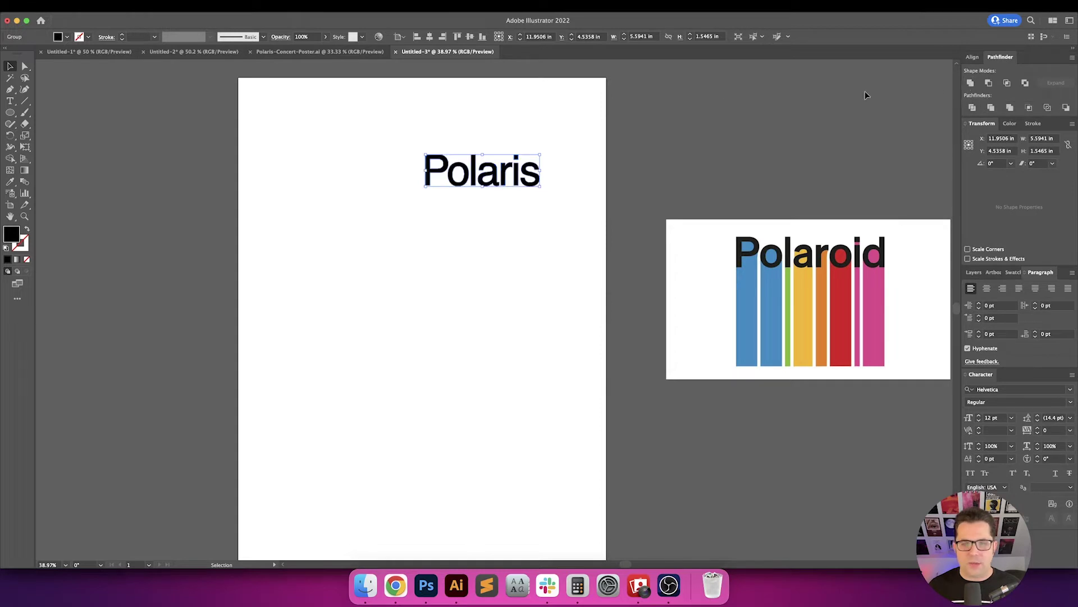
# Center the "Polaris" wordmark horizontally on the artboard and align it to the artboard's top edge.
pyautogui.hscroll(-3, 706, 132)
pyautogui.scroll(1, 705, 133)
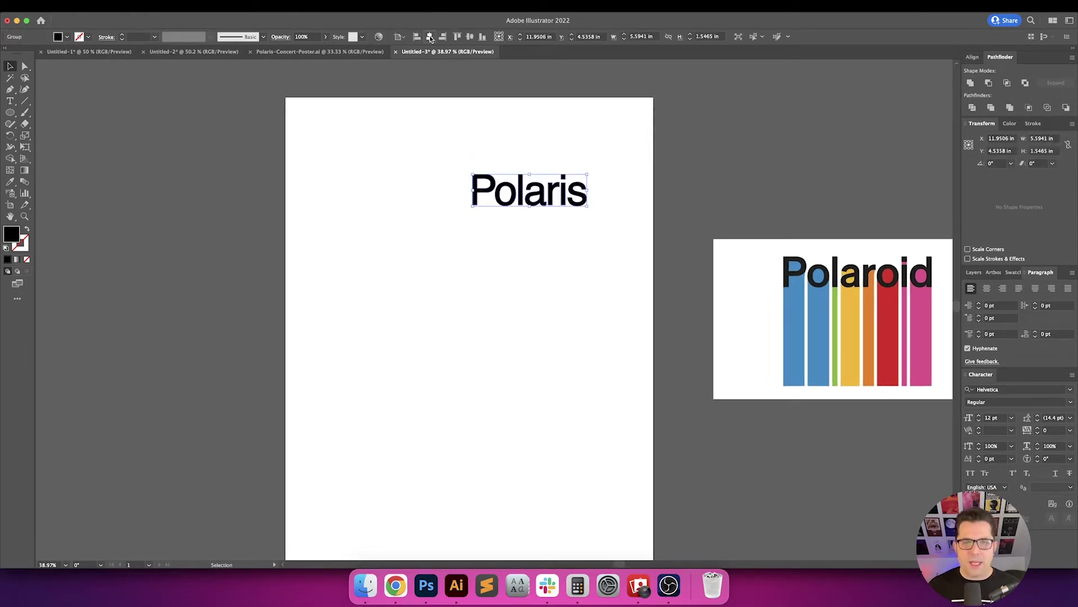
pyautogui.click(431, 37)
pyautogui.click(458, 37)
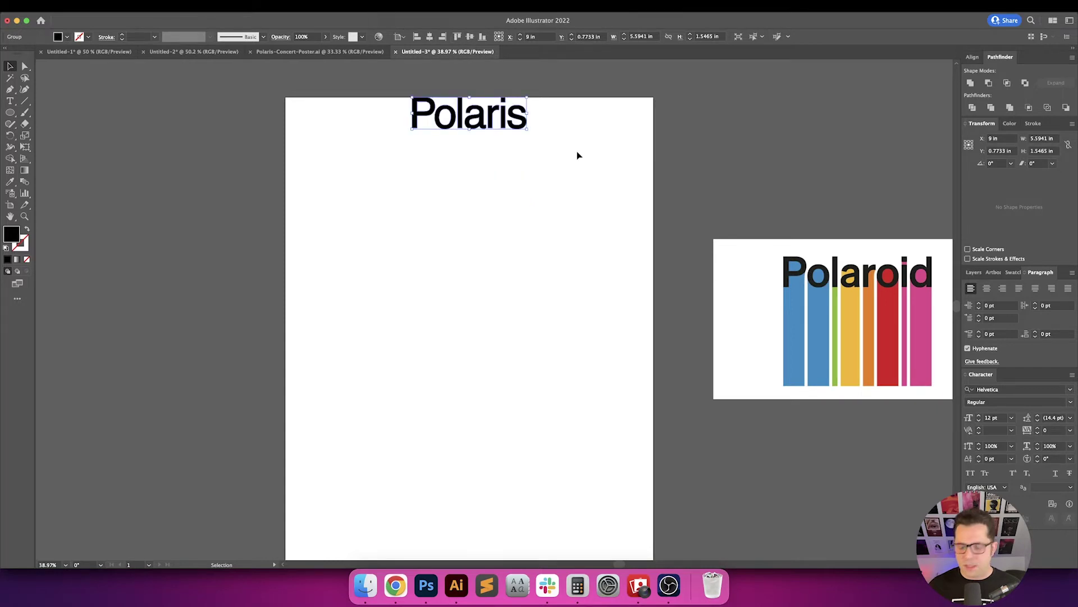
# Move the "Polaris" wordmark by 0 in horizontally and 2 in vertically downward.
pyautogui.press('Return')
pyautogui.write('1')
pyautogui.press('Tab')
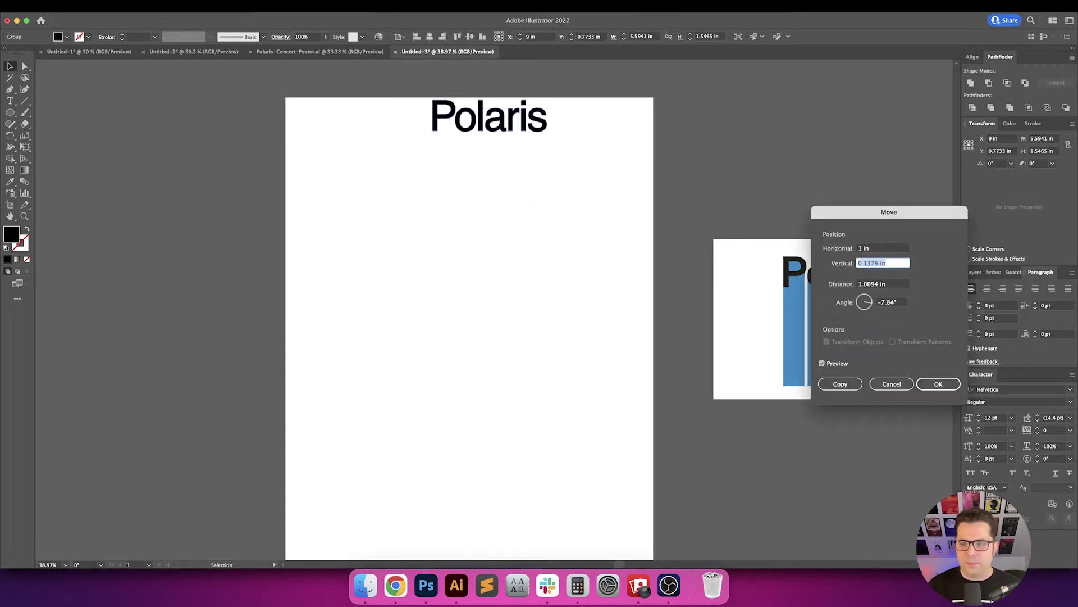
pyautogui.hotkey('shift', 'Tab')
pyautogui.write('0')
pyautogui.press('Tab')
pyautogui.write('1')
pyautogui.press('Tab')
pyautogui.hotkey('shift', 'Tab')
pyautogui.press('Up')
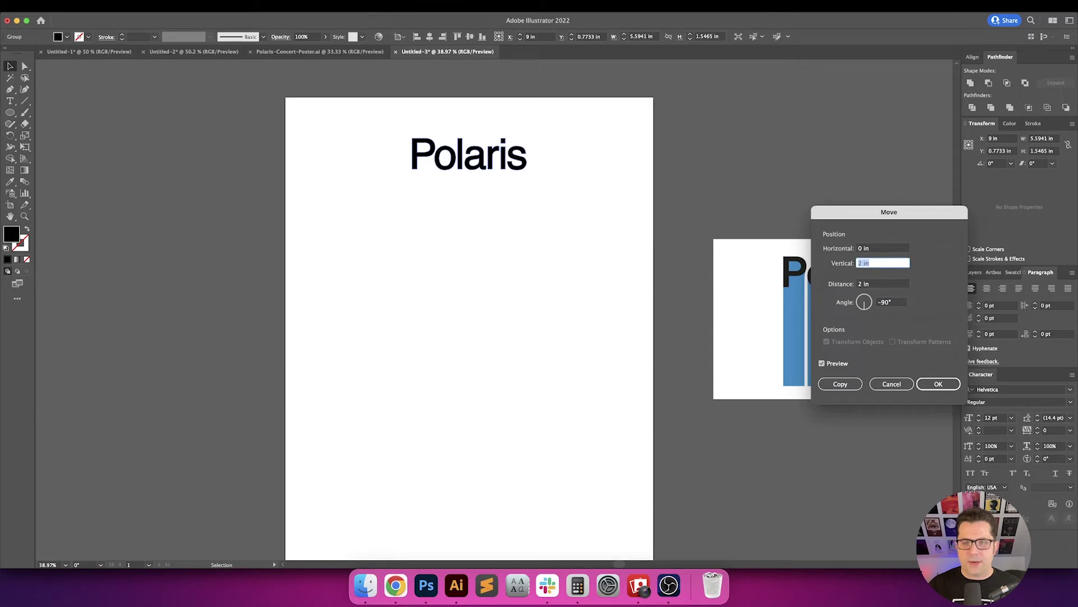
pyautogui.press('Return')
# Scale the "Polaris" wordmark proportionally from its top-center reference point to a width of 14 in.
pyautogui.click(969, 143)
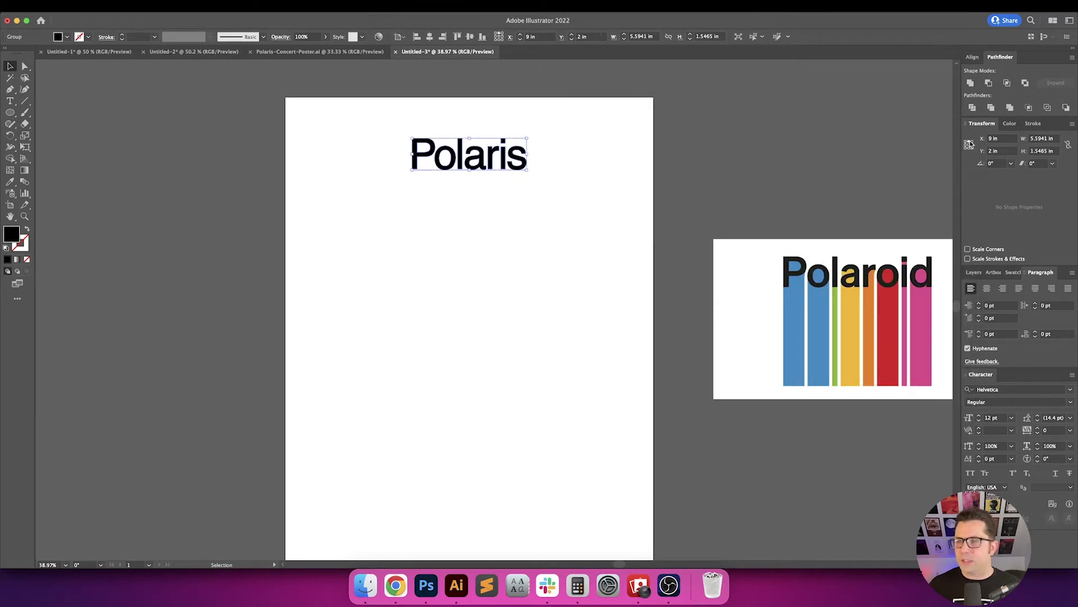
pyautogui.click(1068, 144)
pyautogui.click(1043, 138)
pyautogui.write('8')
pyautogui.press('Return')
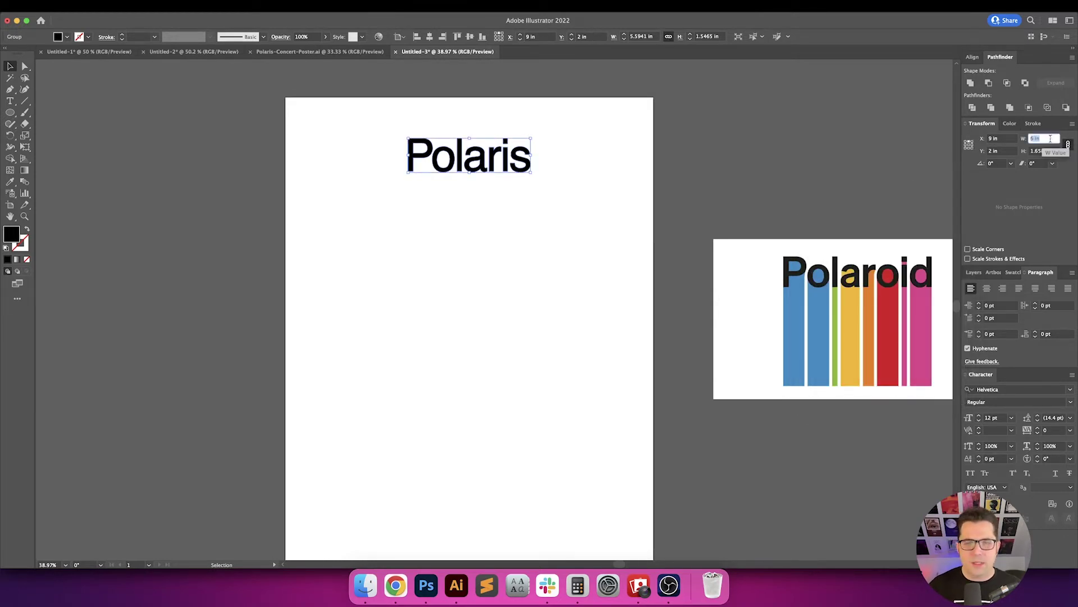
pyautogui.press('Up')
pyautogui.press('Up')
pyautogui.press('Up')
pyautogui.press('Up')
pyautogui.press('Up')
pyautogui.press('Up')
pyautogui.press('Up')
pyautogui.press('Up')
pyautogui.press('Up')
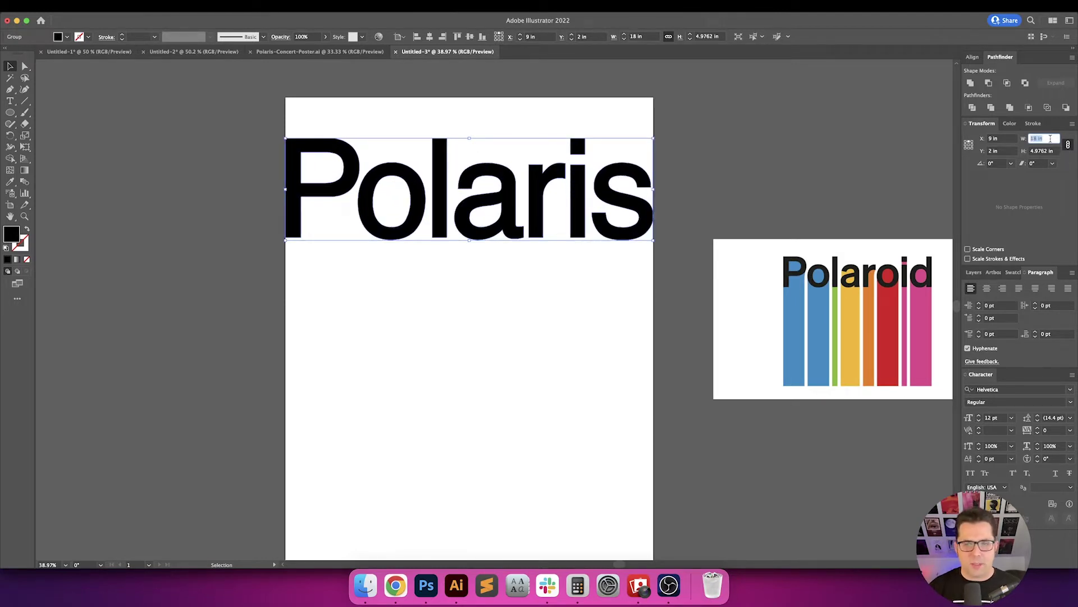
pyautogui.press('Down')
pyautogui.press('Down')
pyautogui.press('Down')
pyautogui.press('Down')
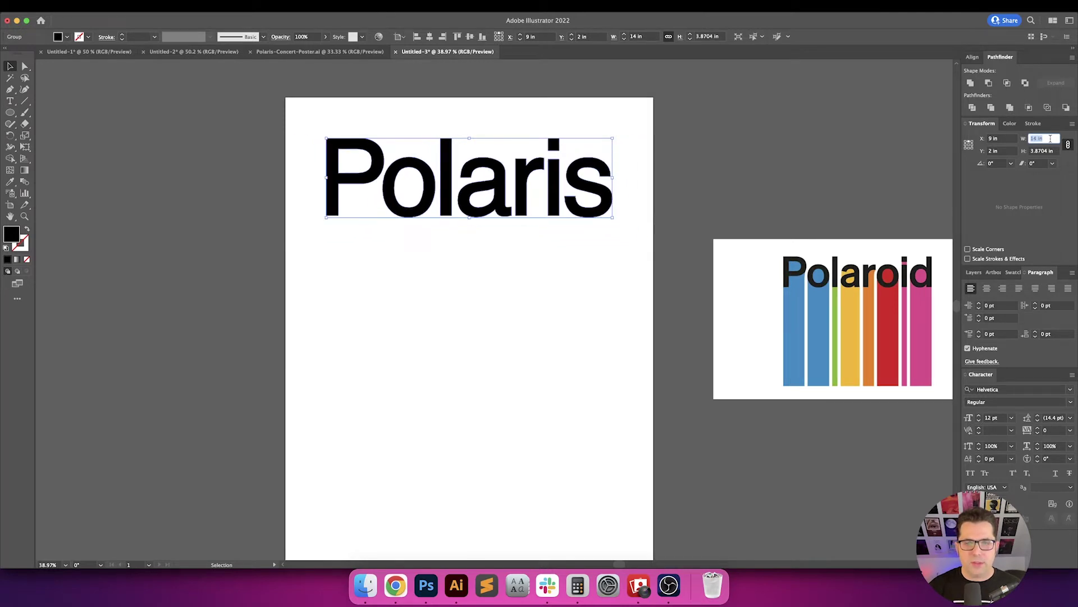
pyautogui.click(790, 193)
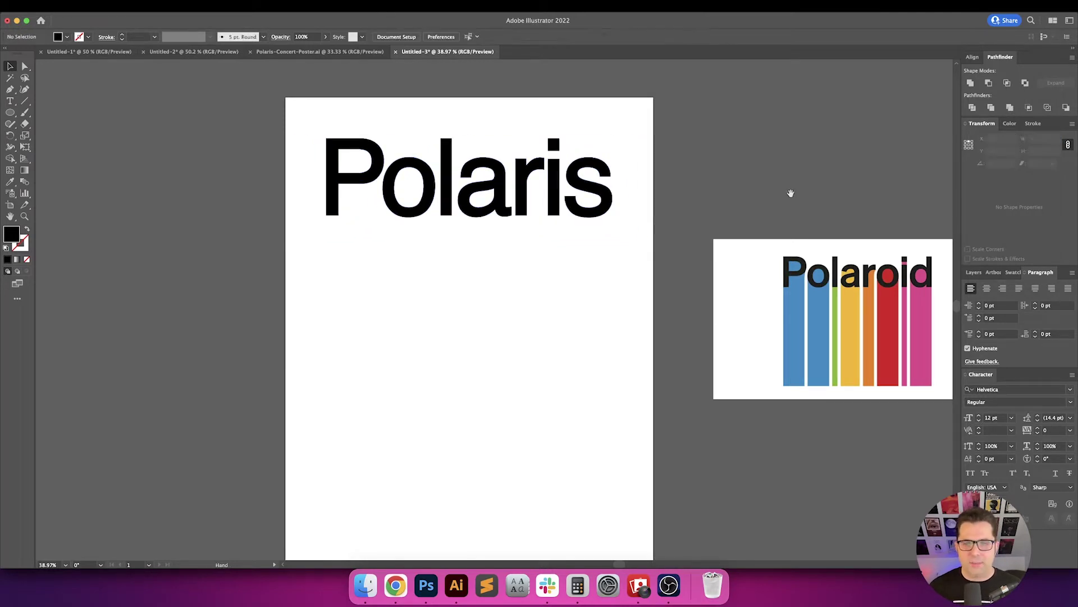
# Examine how the colored stripes line up with the letters in the Polaroid reference image.
pyautogui.scroll(-2, 790, 140)
pyautogui.hscroll(-2, 790, 140)
pyautogui.press('super+minus')
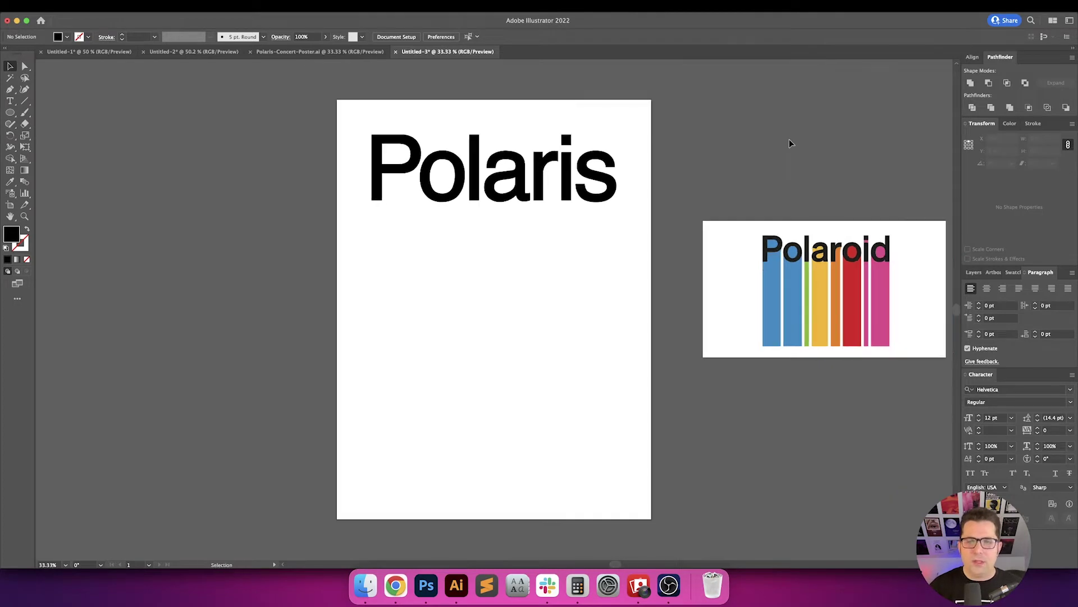
pyautogui.hscroll(2, 764, 149)
pyautogui.scroll(1, 764, 150)
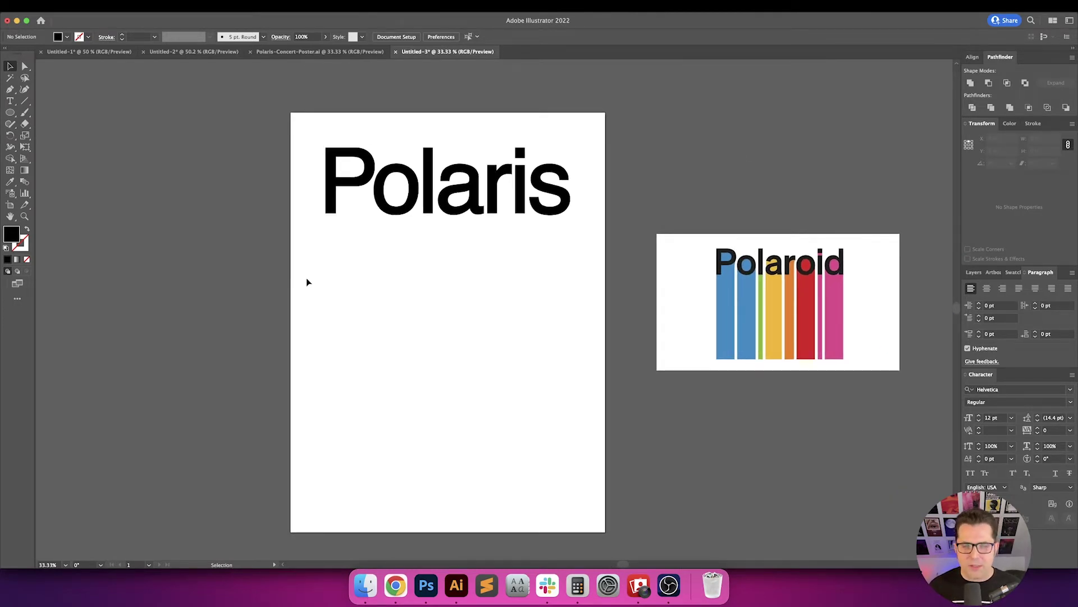
pyautogui.click(10, 112)
pyautogui.click(32, 114)
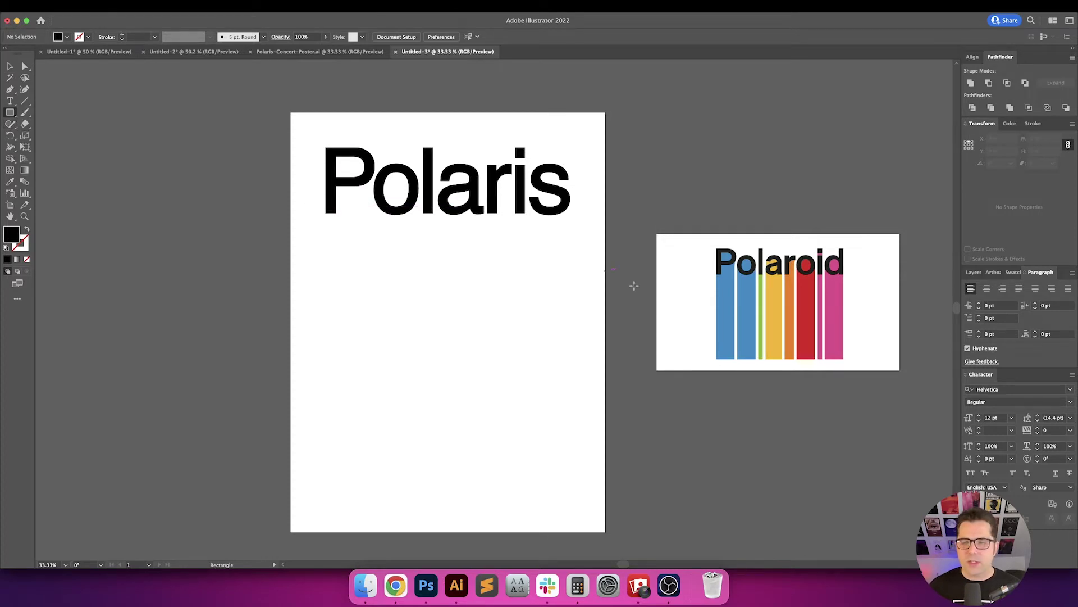
pyautogui.press('v')
pyautogui.press('super+equal')
pyautogui.press('super+equal')
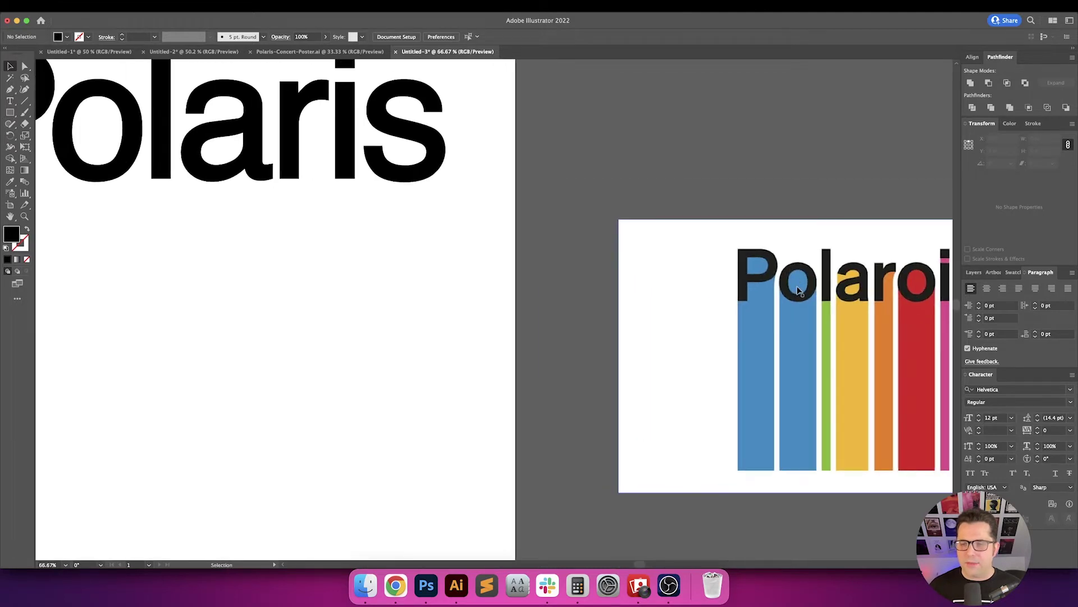
pyautogui.press('super+minus')
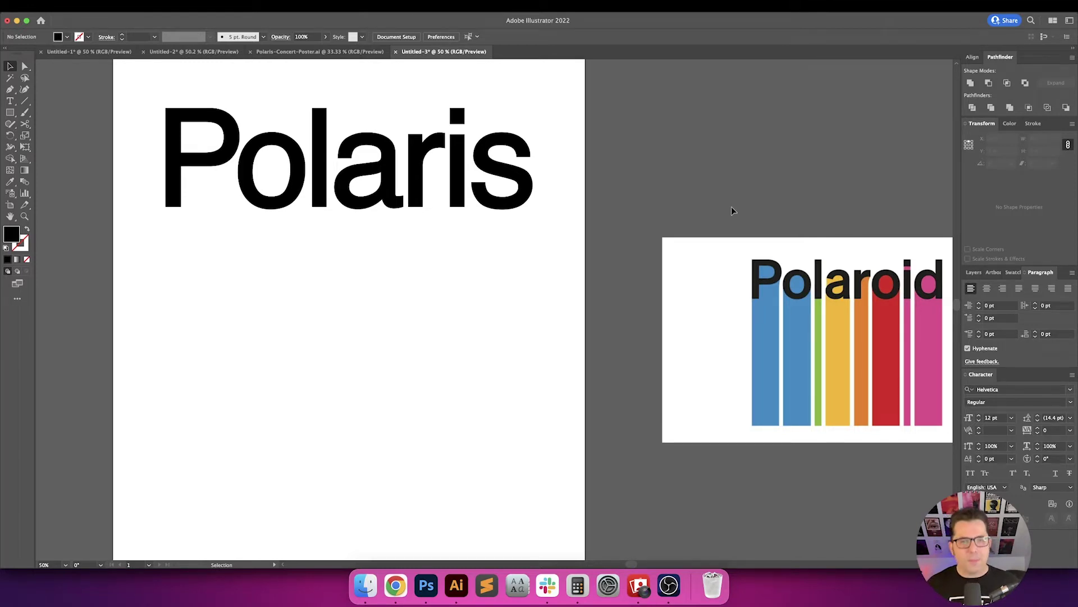
# Draw a rectangle about 2.83 by 5.73 in over the letter P, extending below the baseline, and fill it with the reference logo's blue.
pyautogui.moveTo(625, 179); pyautogui.dragTo(678, 205)
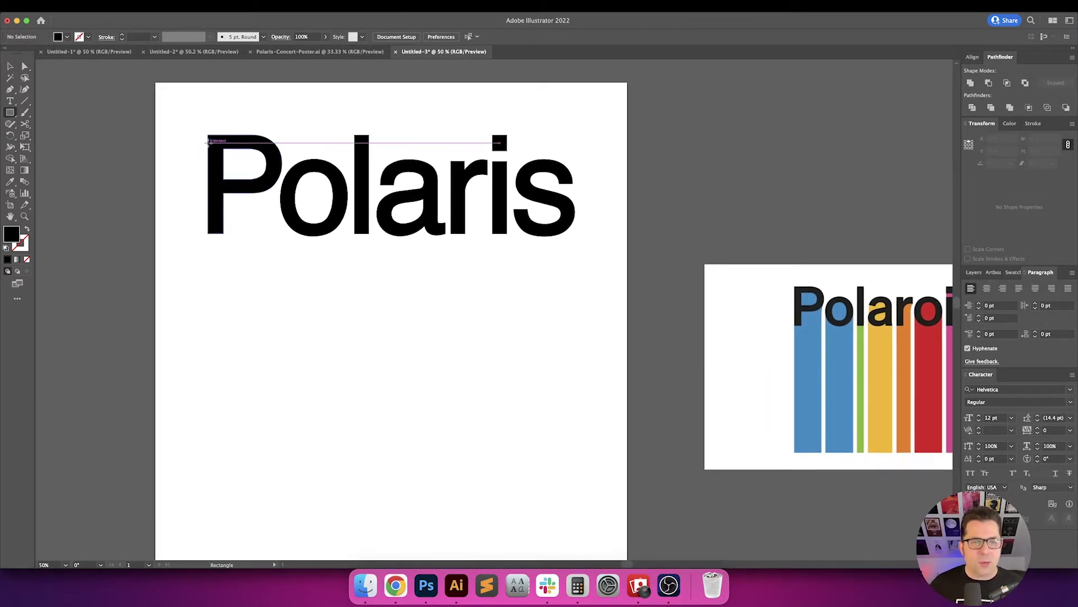
pyautogui.moveTo(209, 141); pyautogui.dragTo(283, 293)
pyautogui.press('v')
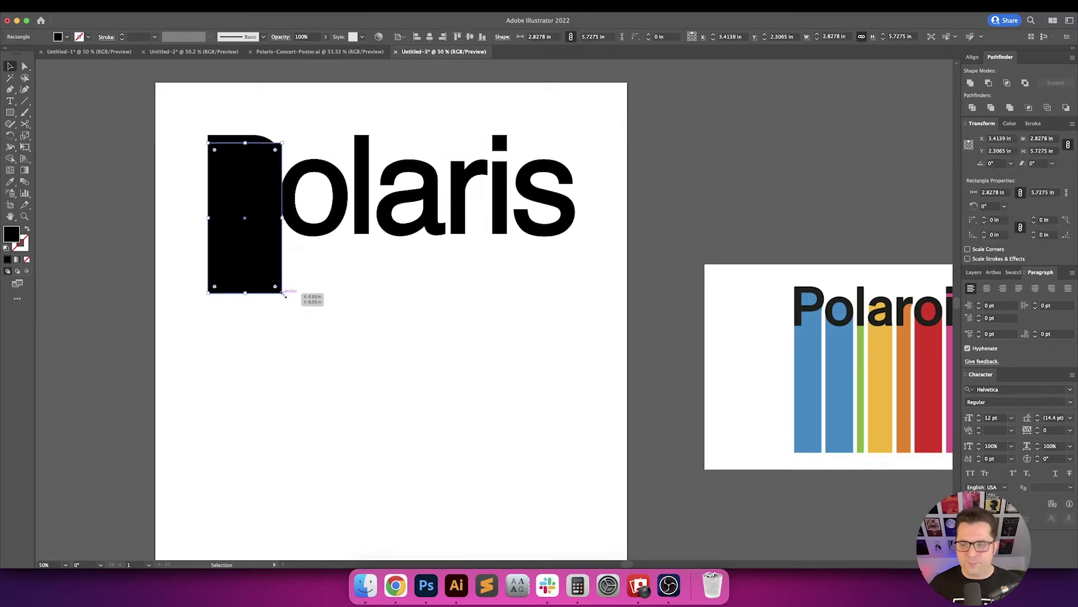
pyautogui.press('i')
pyautogui.click(809, 365)
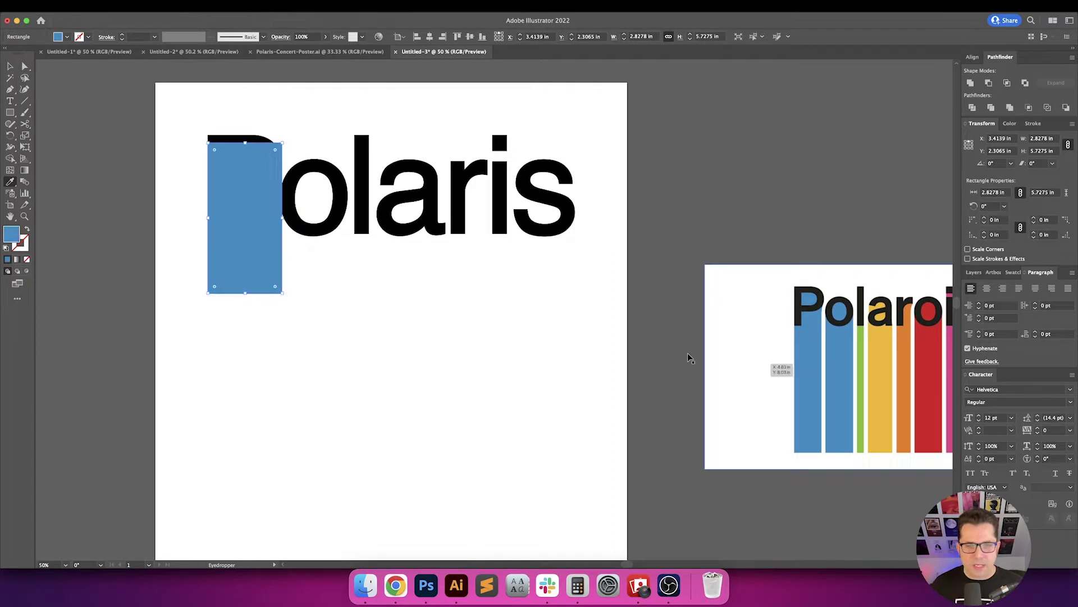
pyautogui.press('super+shift+a')
# Send the blue rectangle over the P to the back so it sits behind the "Polaris" lettering.
pyautogui.moveTo(437, 351); pyautogui.dragTo(313, 355)
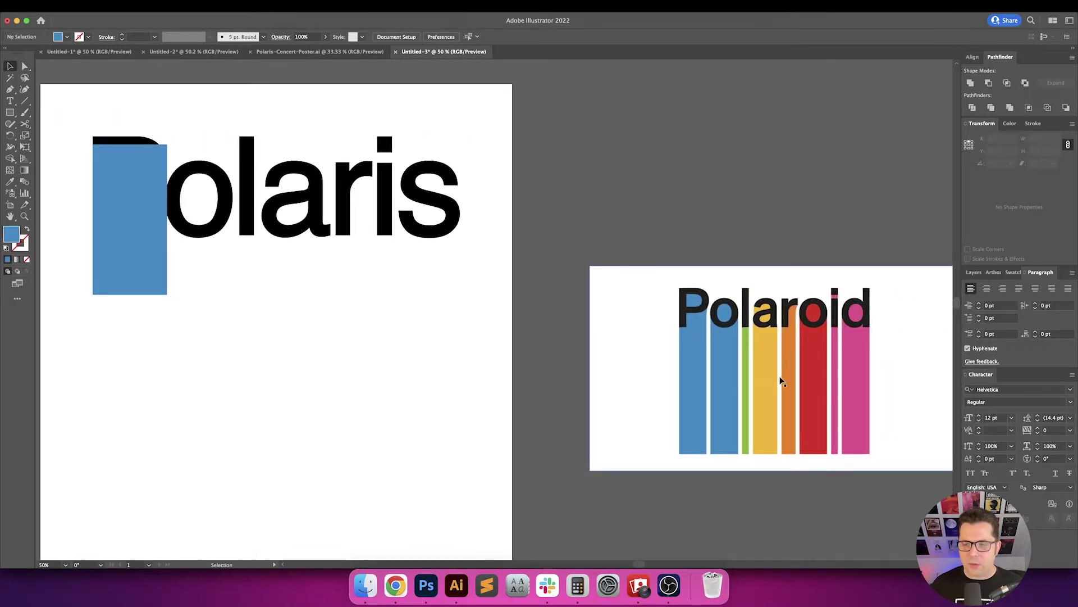
pyautogui.scroll(3, 356, 349)
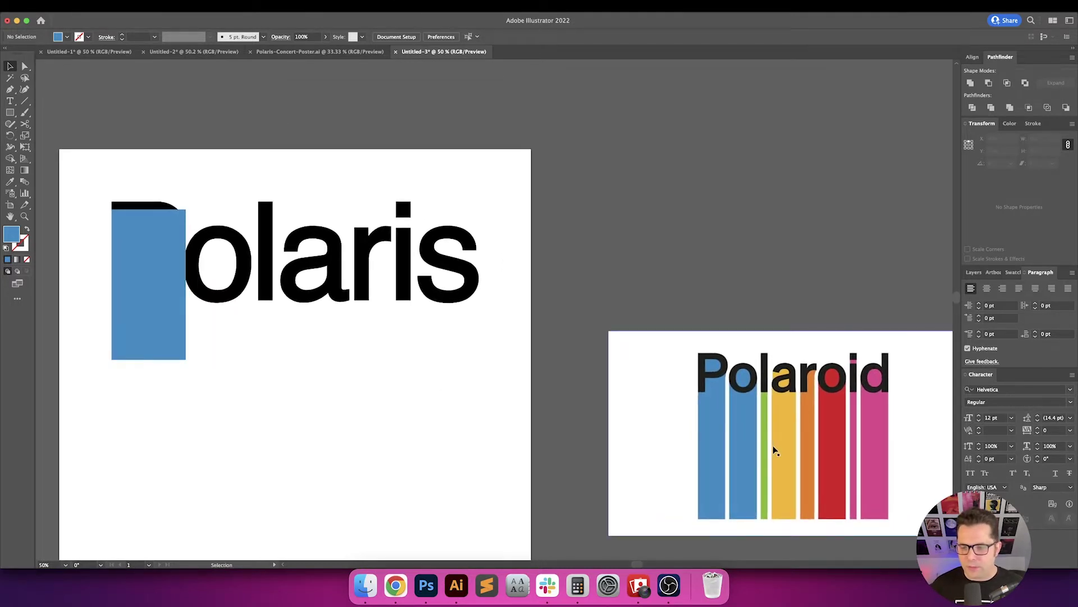
pyautogui.moveTo(481, 407); pyautogui.dragTo(536, 406)
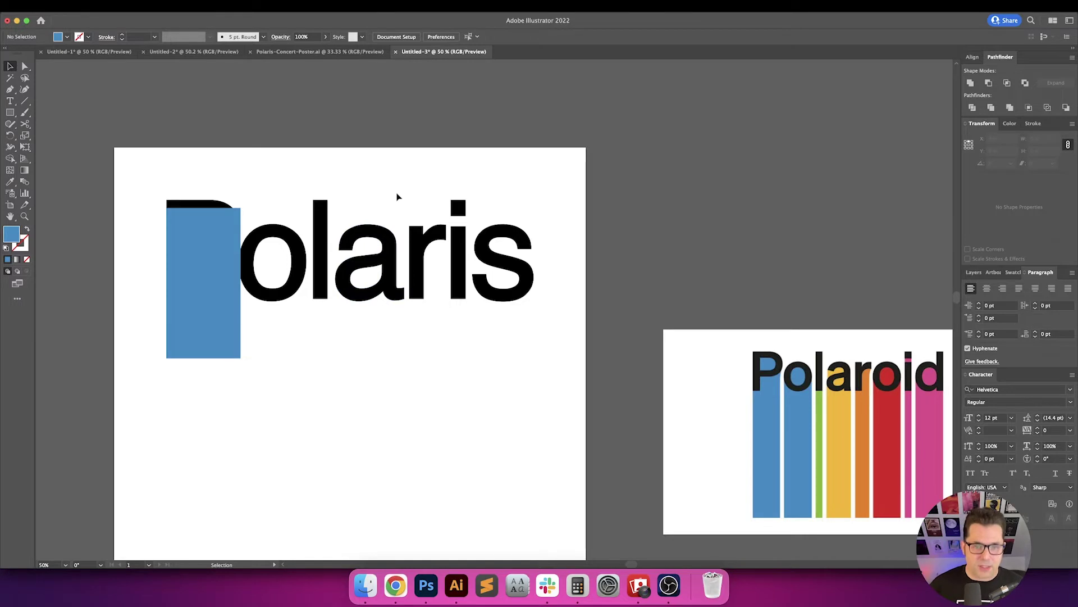
pyautogui.click(224, 242)
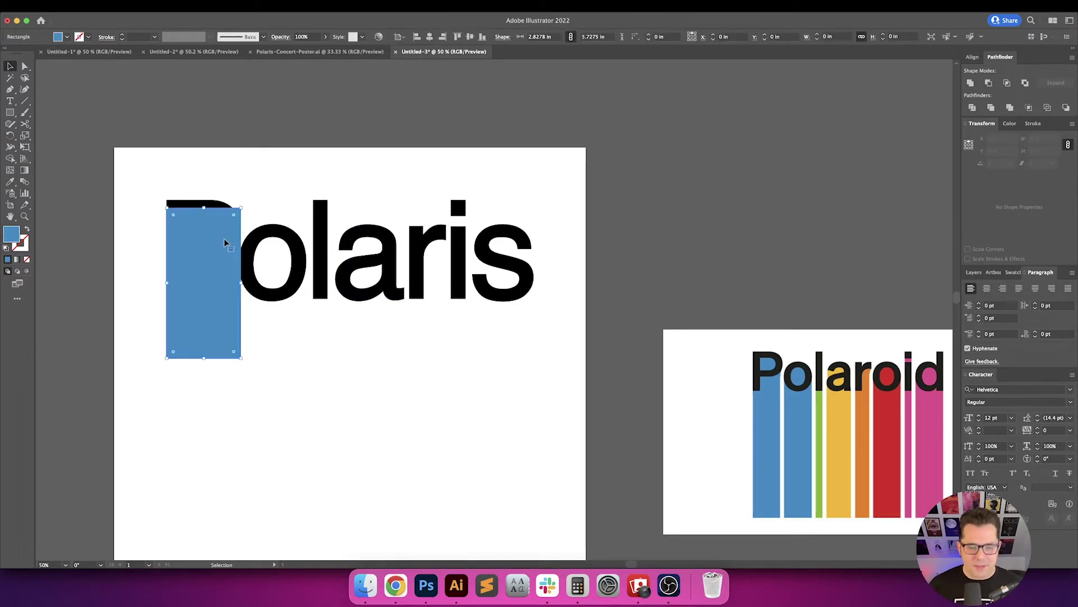
pyautogui.press('super+shift+bracketleft')
pyautogui.click(256, 187)
pyautogui.moveTo(279, 186)
pyautogui.mouseDown()
pyautogui.moveTo(245, 202)
pyautogui.moveTo(294, 197)
pyautogui.mouseUp()
pyautogui.click(241, 319)
pyautogui.moveTo(240, 306); pyautogui.dragTo(285, 313)
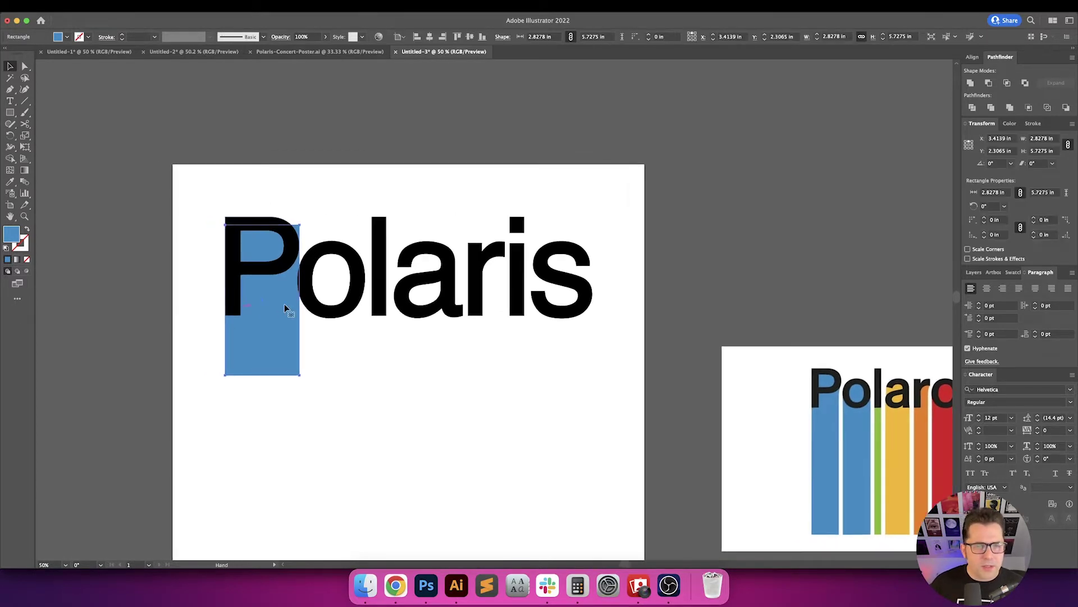
# Lower the blue rectangle's upper-right corner point so it no longer sticks out past the P's rounded bowl.
pyautogui.scroll(2, 282, 265)
pyautogui.moveTo(282, 266); pyautogui.dragTo(325, 254)
pyautogui.click(375, 175)
pyautogui.moveTo(365, 186); pyautogui.dragTo(439, 234)
pyautogui.press('a')
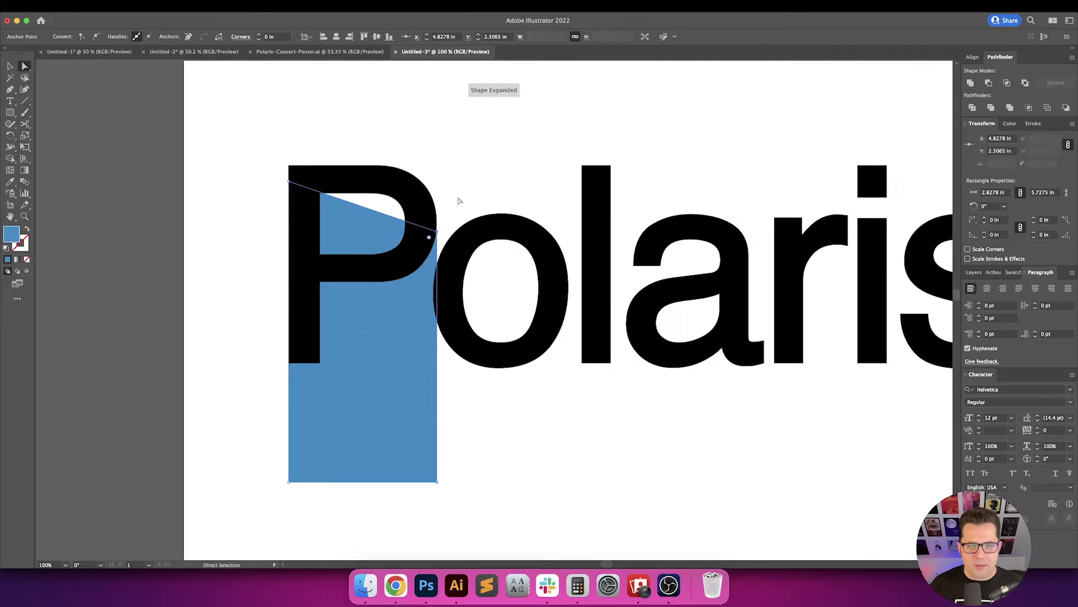
pyautogui.click(457, 200)
pyautogui.moveTo(458, 198); pyautogui.dragTo(468, 206)
# Add an anchor point on the blue shape's slanted top edge and raise it so the blue fills the P's counter.
pyautogui.press('p')
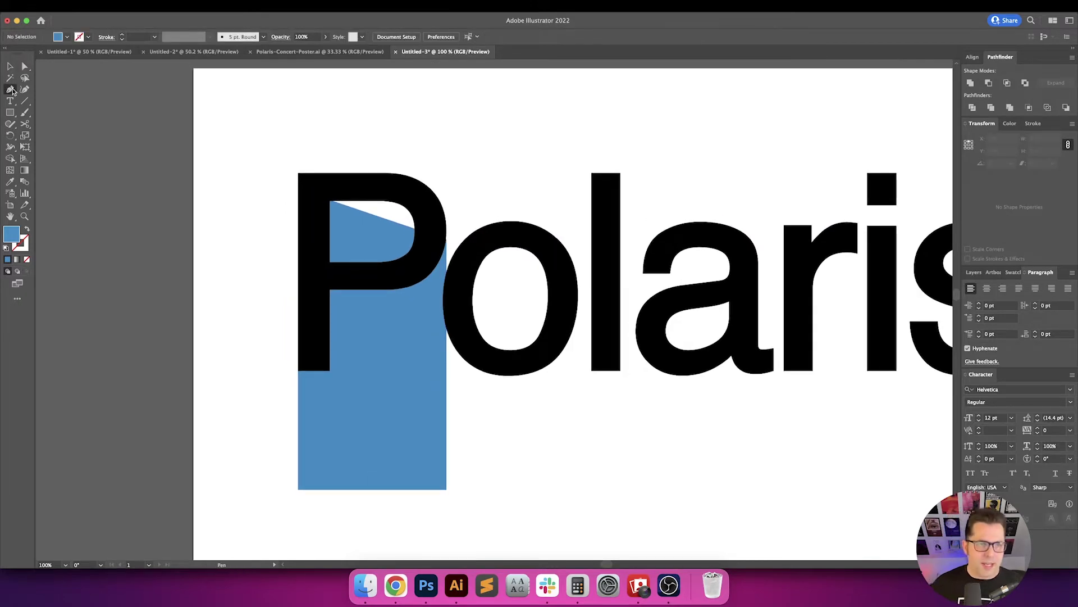
pyautogui.moveTo(10, 90); pyautogui.dragTo(78, 102)
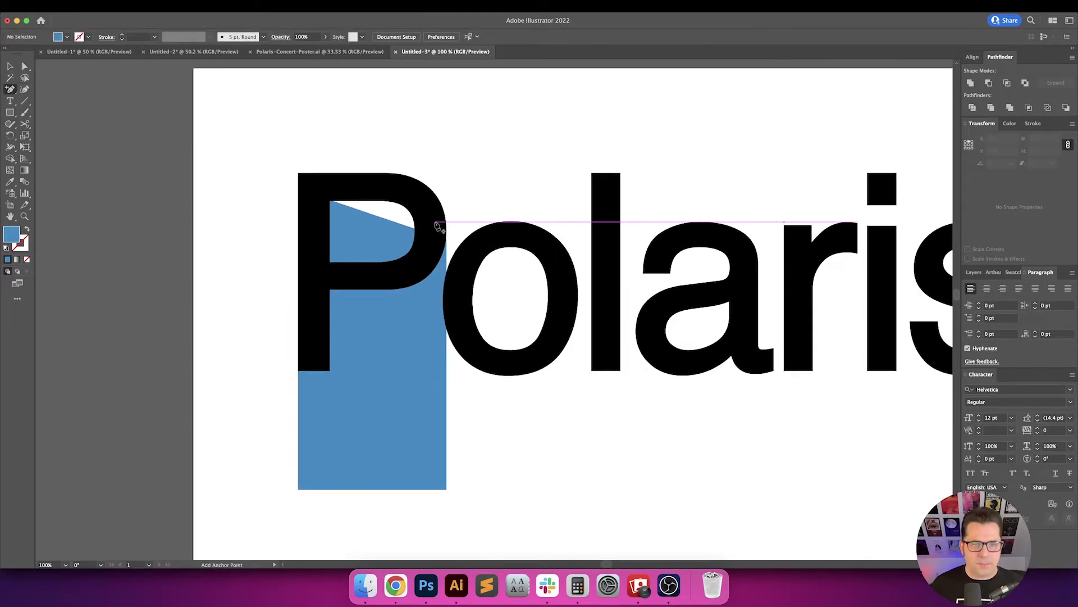
pyautogui.click(390, 223)
pyautogui.press('a')
pyautogui.moveTo(390, 223); pyautogui.dragTo(409, 192)
pyautogui.click(542, 199)
pyautogui.moveTo(542, 199); pyautogui.dragTo(542, 135)
# Extend the bottom edge of the P's blue stripe downward so the shape is about 9.62 in tall.
pyautogui.press('v')
pyautogui.click(410, 277)
pyautogui.moveTo(416, 283); pyautogui.dragTo(398, 294)
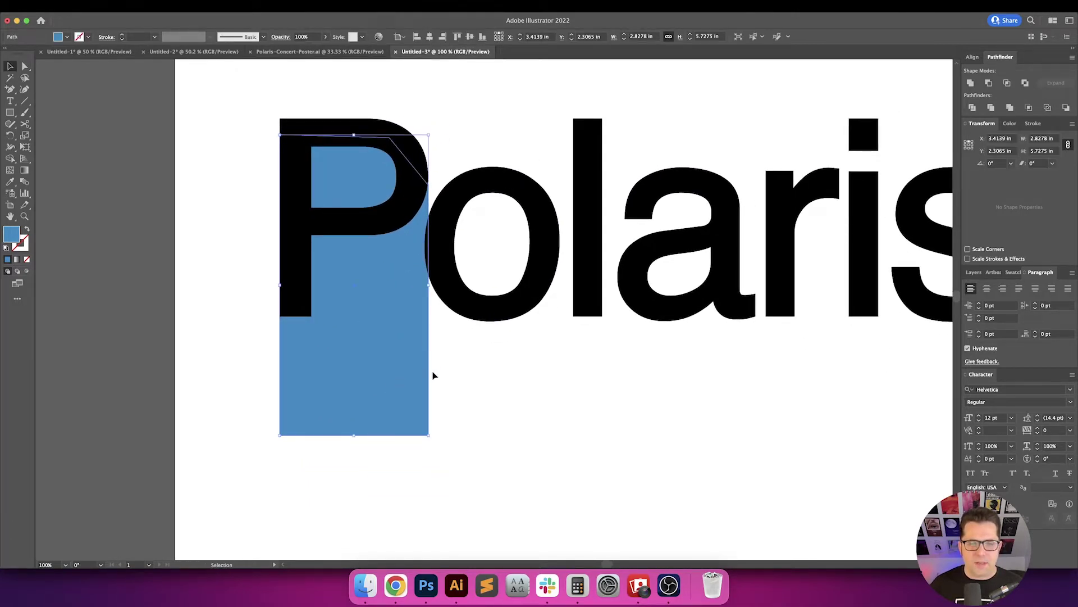
pyautogui.moveTo(433, 375); pyautogui.dragTo(412, 387)
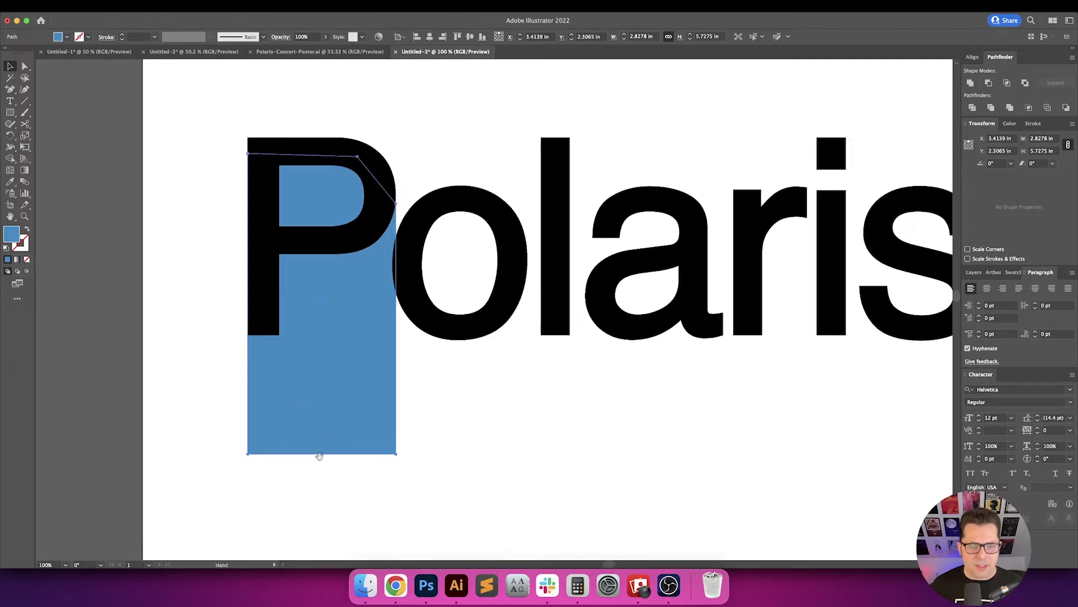
pyautogui.press('a')
pyautogui.moveTo(427, 456); pyautogui.dragTo(160, 434)
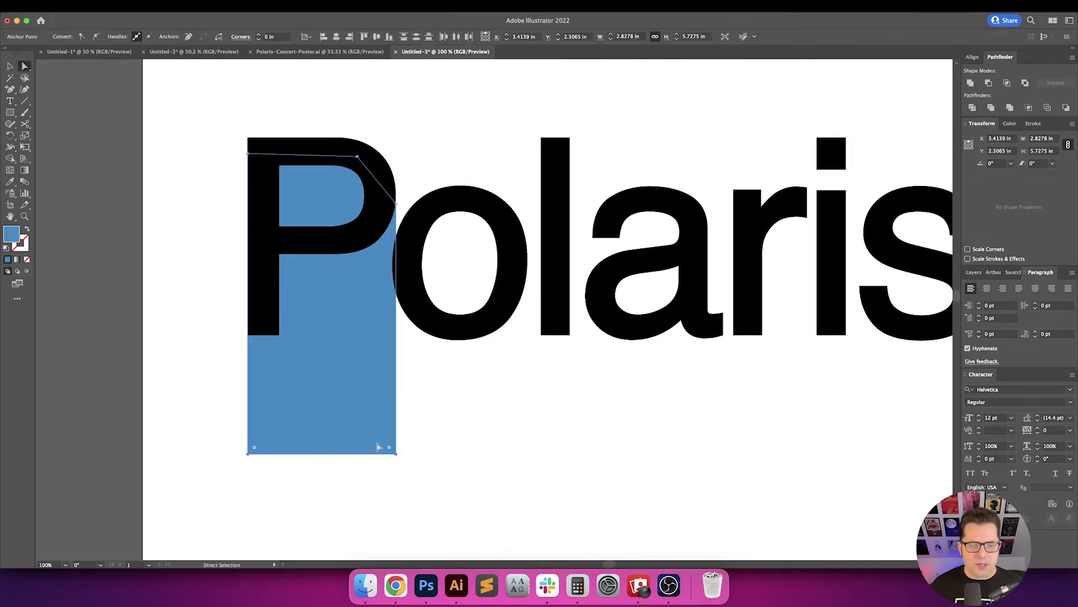
pyautogui.moveTo(395, 463); pyautogui.dragTo(361, 456)
pyautogui.click(385, 349)
pyautogui.moveTo(399, 287); pyautogui.dragTo(398, 486)
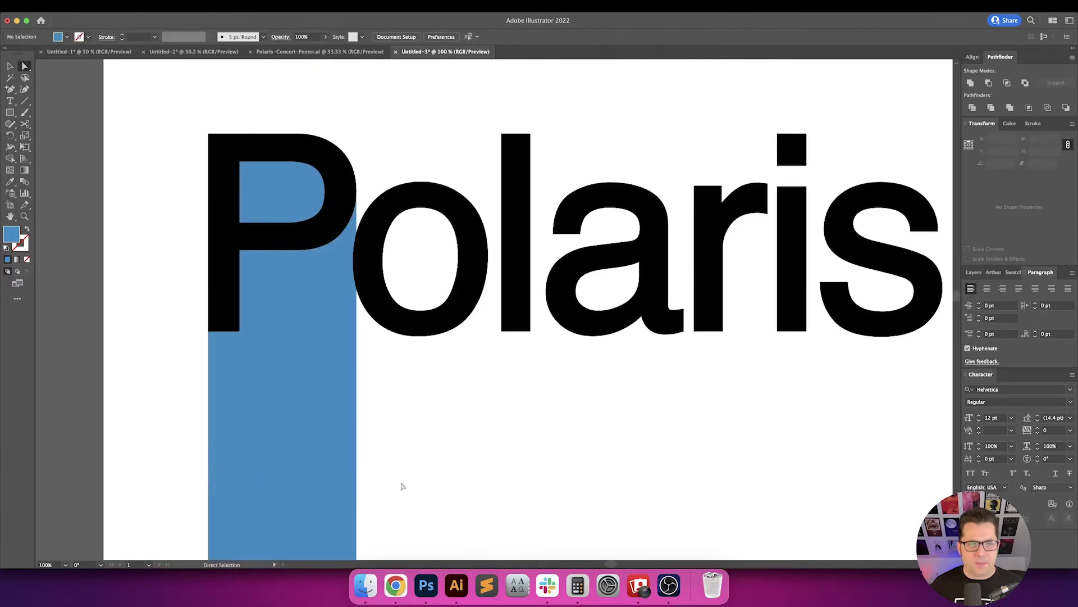
pyautogui.moveTo(444, 419); pyautogui.dragTo(384, 405)
pyautogui.press('super+minus')
pyautogui.press('super+minus')
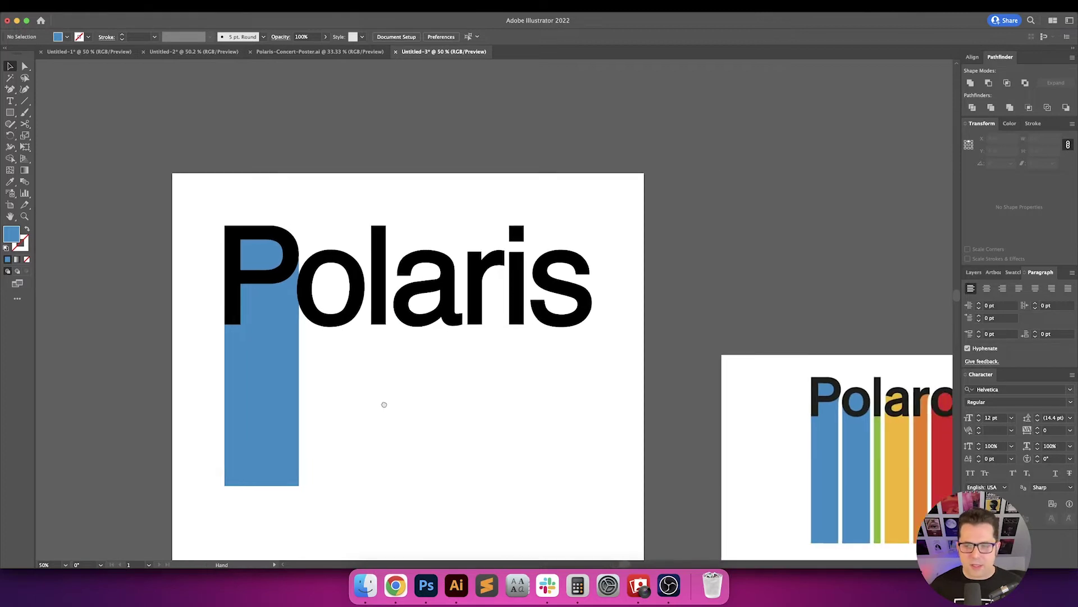
# Move the letters "olaris" horizontally to the right, leaving a wide gap after the P.
pyautogui.moveTo(475, 307); pyautogui.dragTo(476, 310)
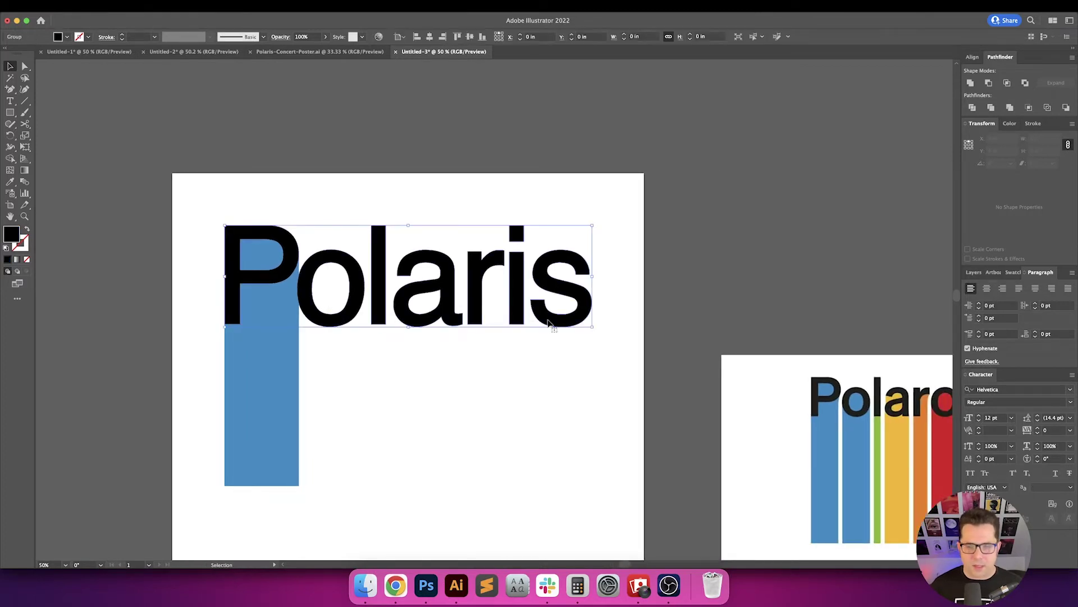
pyautogui.click(341, 210)
pyautogui.moveTo(613, 332); pyautogui.dragTo(613, 332)
pyautogui.moveTo(353, 307); pyautogui.dragTo(388, 307)
pyautogui.click(373, 225)
pyautogui.moveTo(374, 226); pyautogui.dragTo(407, 227)
# Raise the right shoulder point of the P's blue stripe so it hides behind the P's outermost curve.
pyautogui.click(296, 313)
pyautogui.press('super+equal')
pyautogui.press('super+equal')
pyautogui.press('super+equal')
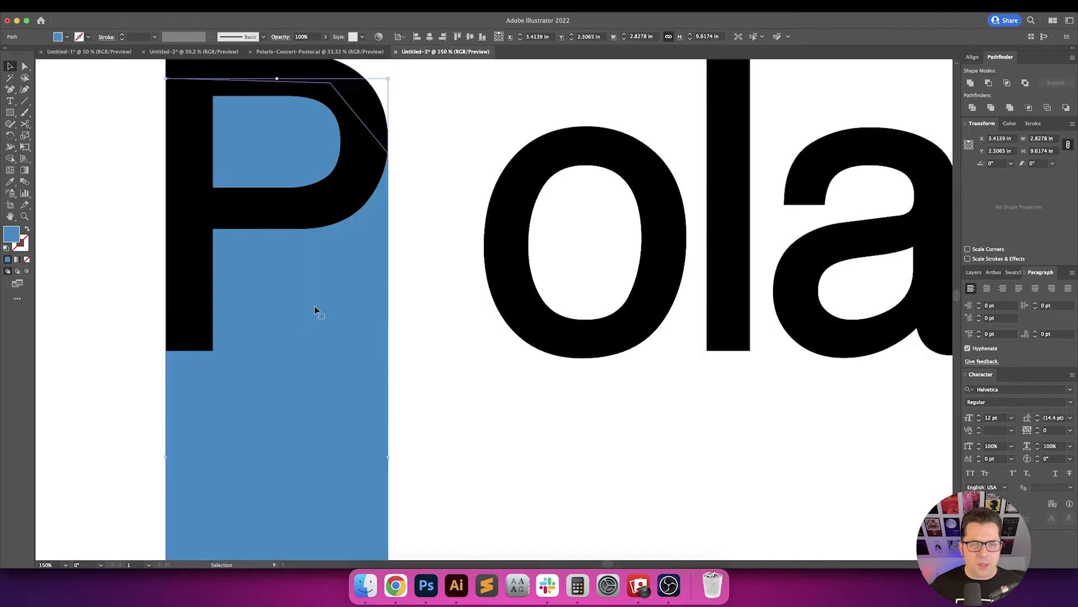
pyautogui.press('a')
pyautogui.click(428, 242)
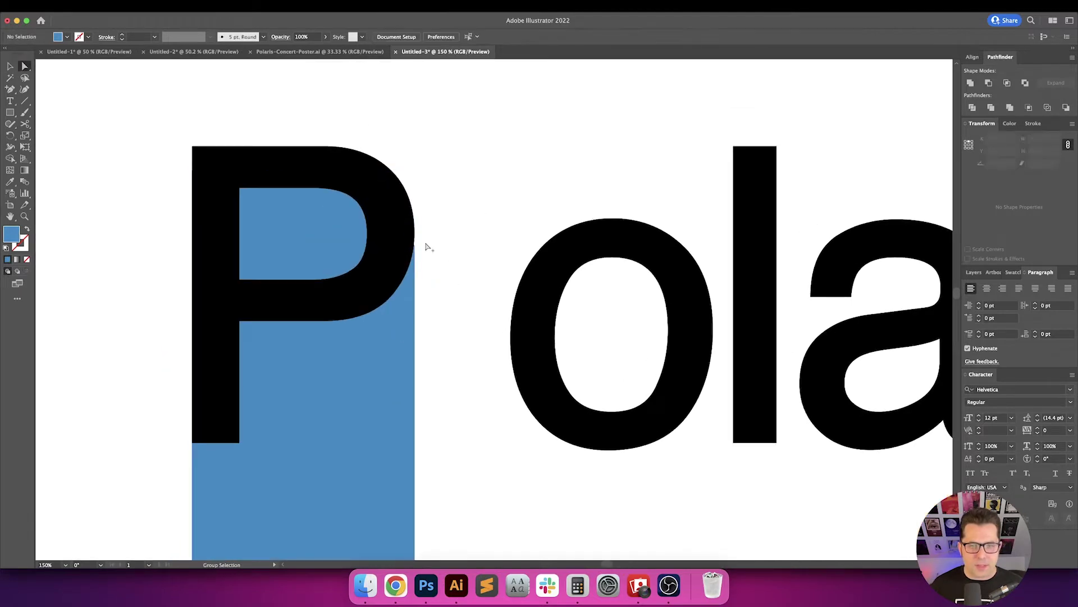
pyautogui.scroll(6, 405, 244)
pyautogui.click(468, 262)
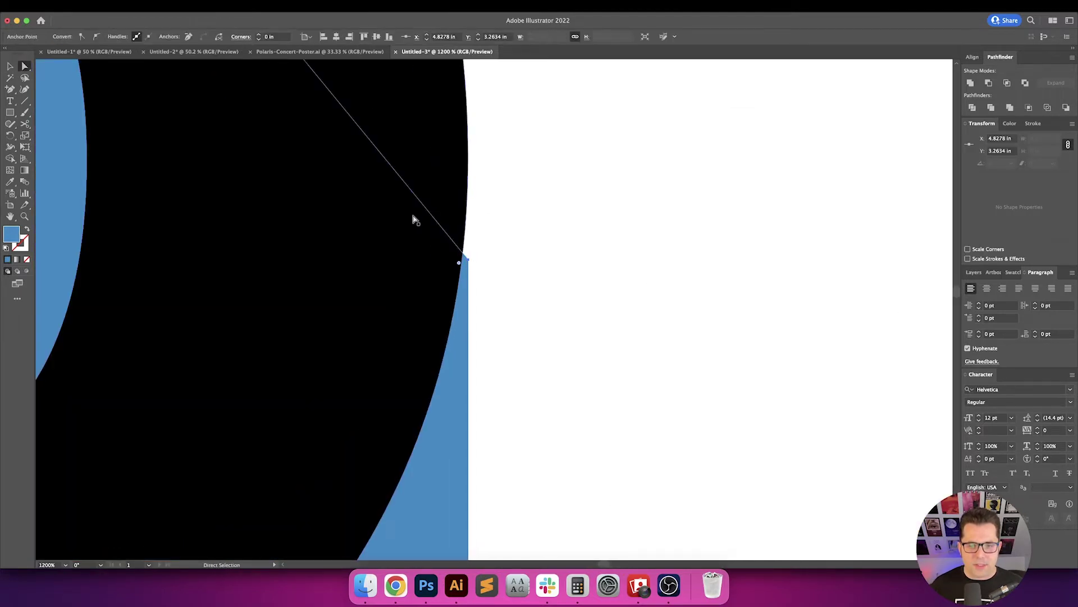
pyautogui.scroll(5, 433, 234)
pyautogui.moveTo(471, 394); pyautogui.dragTo(320, 128)
pyautogui.click(493, 280)
pyautogui.scroll(-8, 493, 280)
pyautogui.press('v')
pyautogui.moveTo(356, 292); pyautogui.dragTo(333, 344)
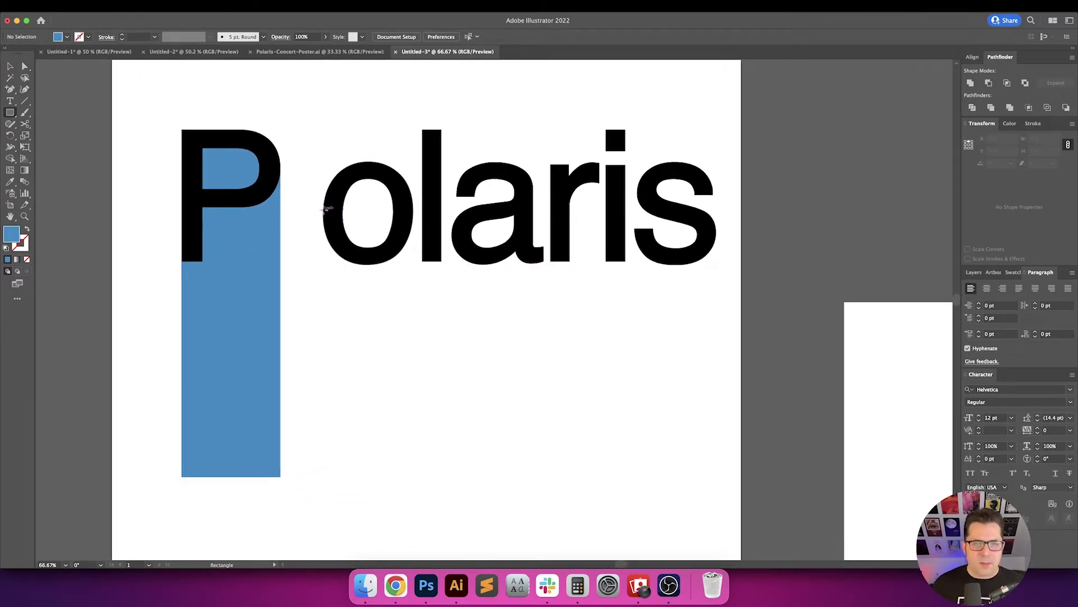
# Draw a blue rectangle over the o, send it to the back, and raise its top edge for a size of about 2.58 by 5.73 in.
pyautogui.moveTo(323, 214); pyautogui.dragTo(413, 374)
pyautogui.press('super+shift+bracketleft')
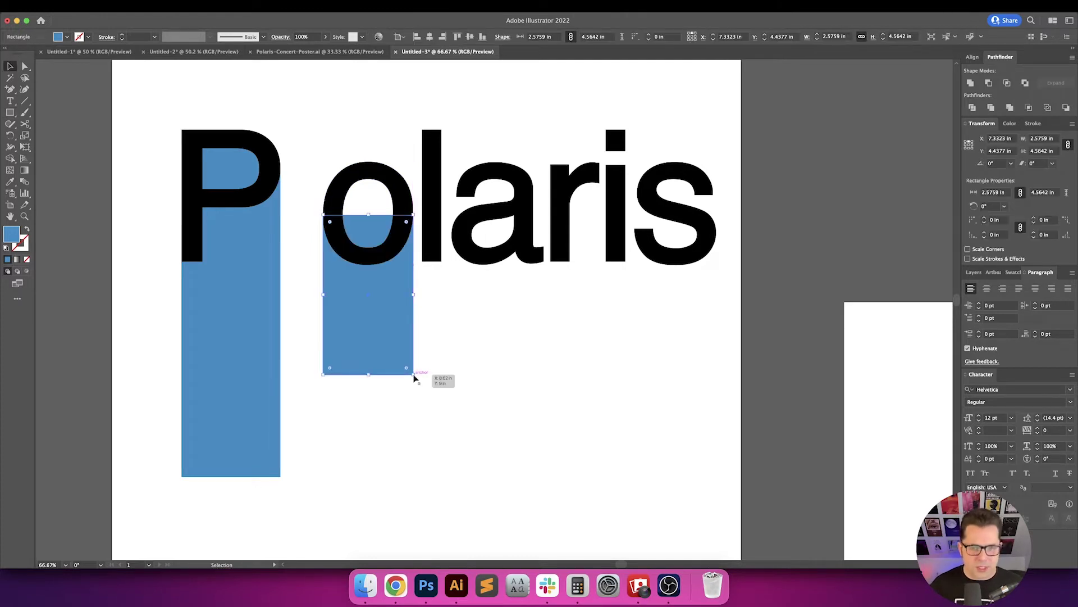
pyautogui.scroll(3, 470, 318)
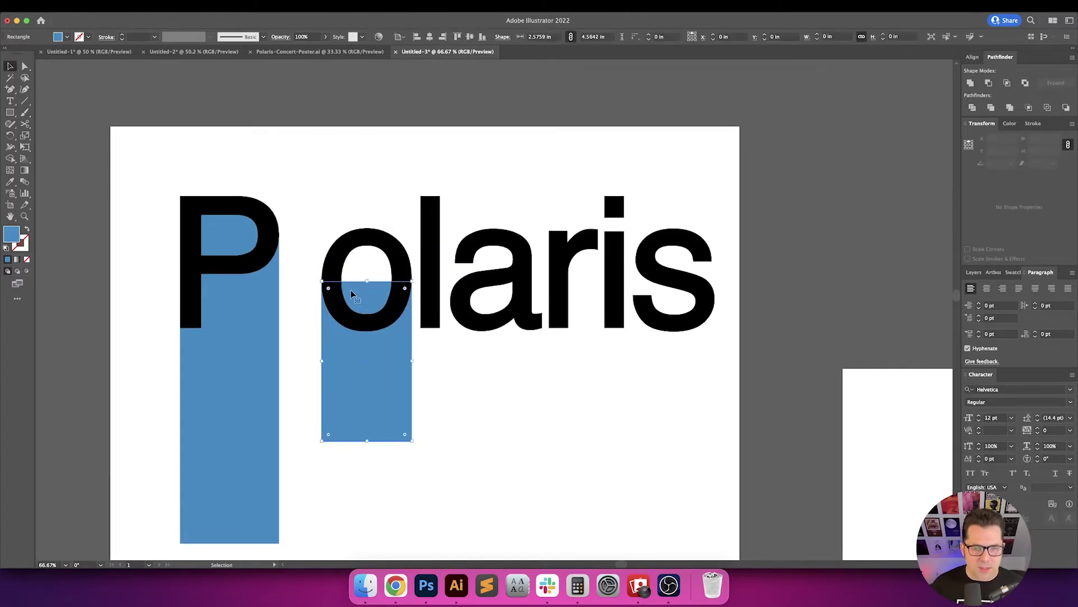
pyautogui.moveTo(365, 278); pyautogui.dragTo(368, 238)
# Add anchor points near both ends of the o rectangle's top edge and pull its upper corners down behind the o's curves.
pyautogui.scroll(3, 365, 239)
pyautogui.hscroll(-2, 314, 214)
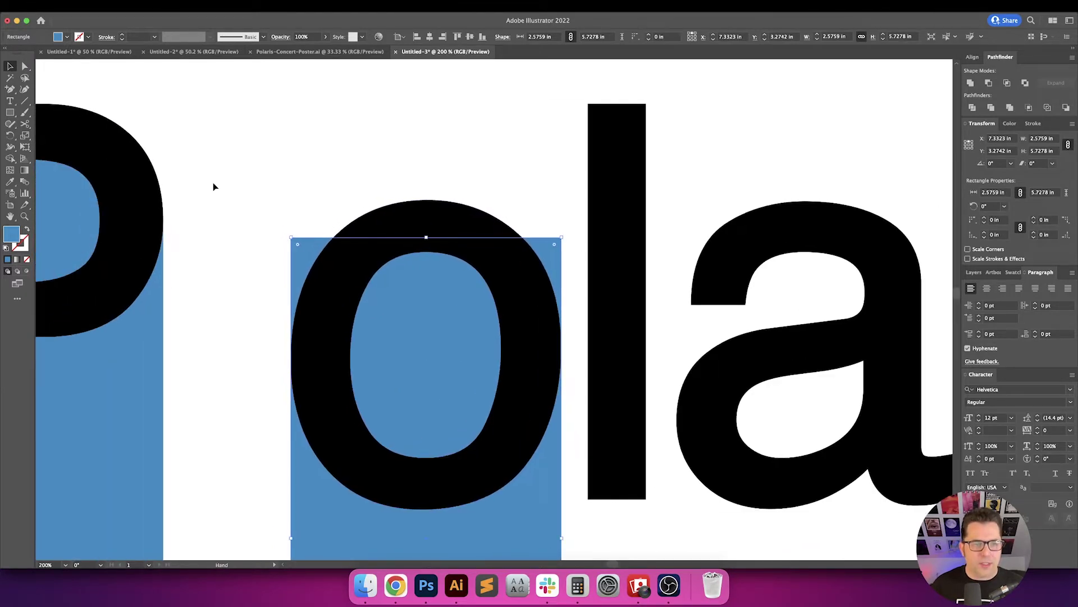
pyautogui.moveTo(10, 88); pyautogui.dragTo(56, 98)
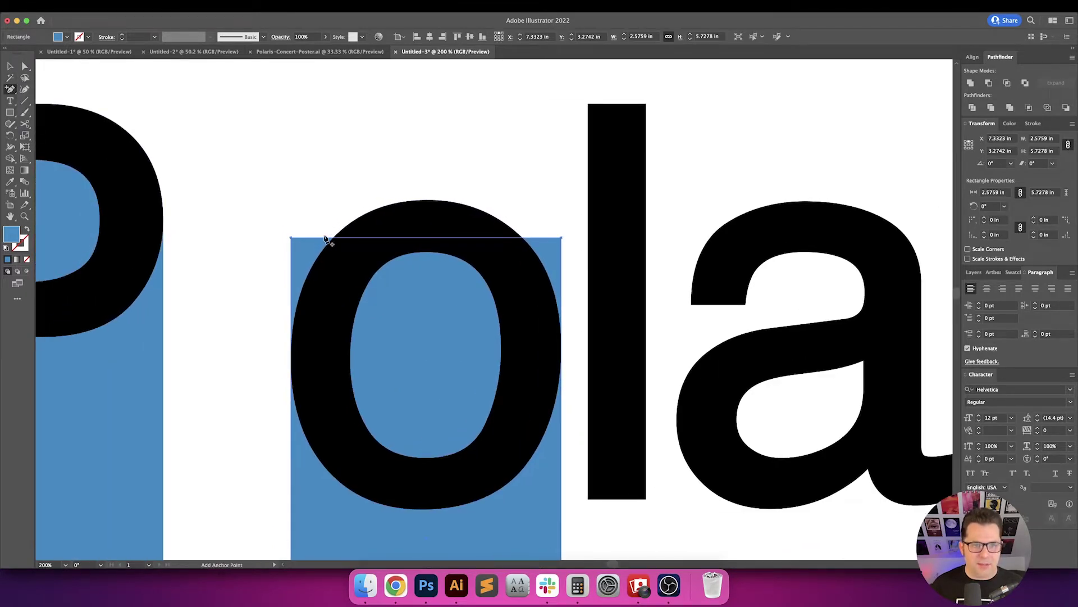
pyautogui.click(316, 238)
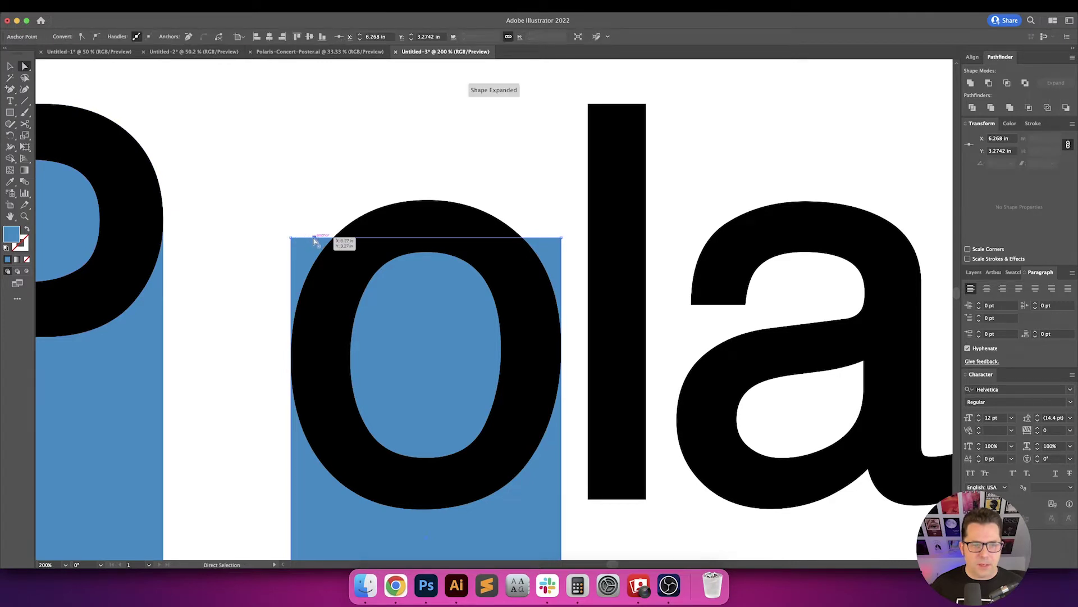
pyautogui.moveTo(291, 238); pyautogui.dragTo(291, 359)
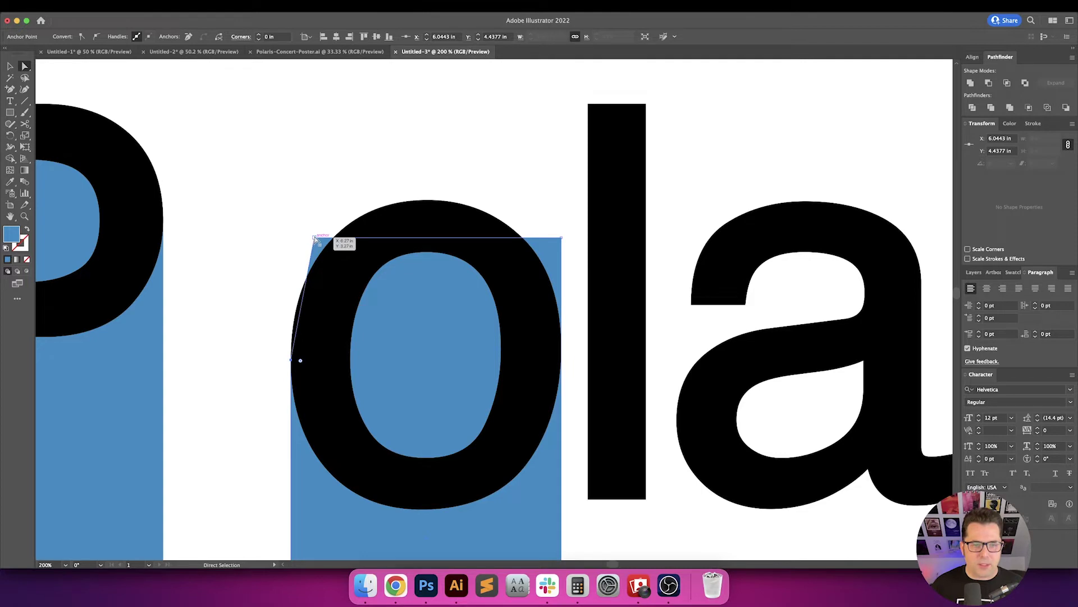
pyautogui.click(321, 209)
pyautogui.hscroll(3, 351, 199)
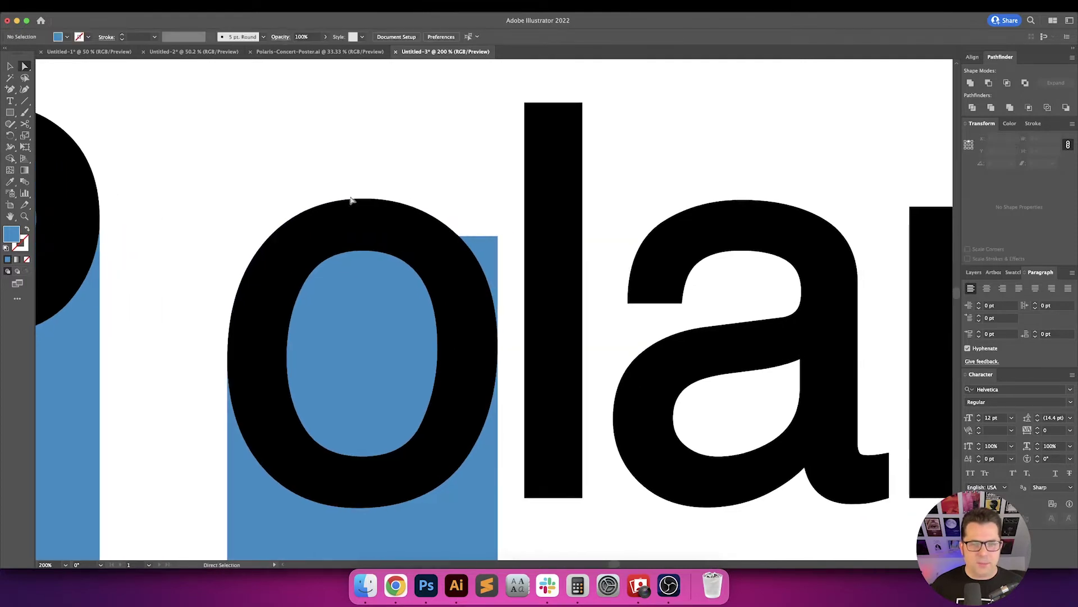
pyautogui.click(472, 237)
pyautogui.moveTo(472, 236); pyautogui.dragTo(498, 350)
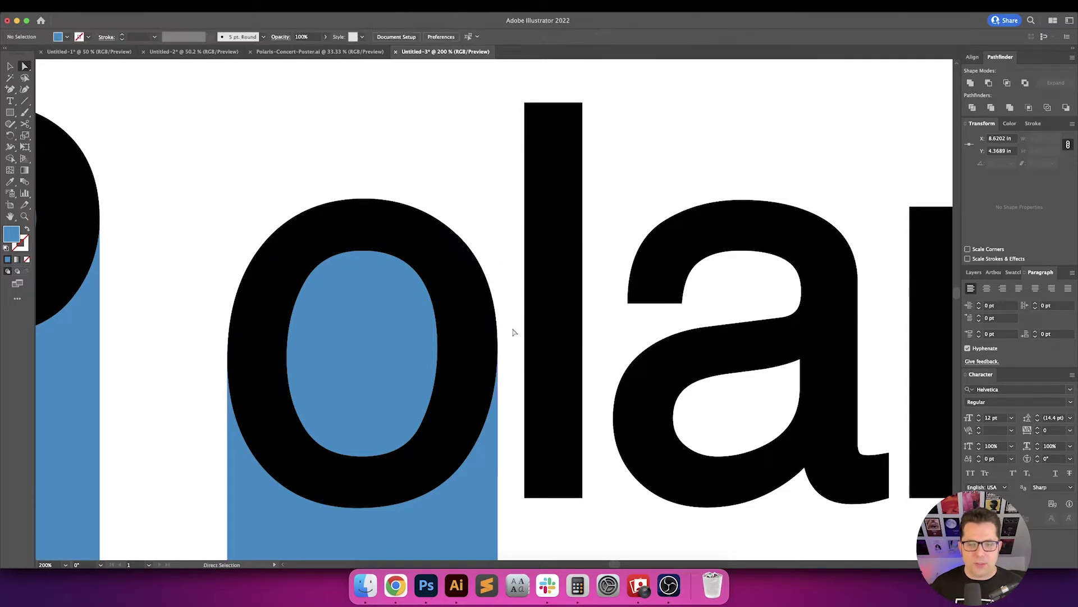
pyautogui.press('super+shift+a')
pyautogui.scroll(-3, 513, 326)
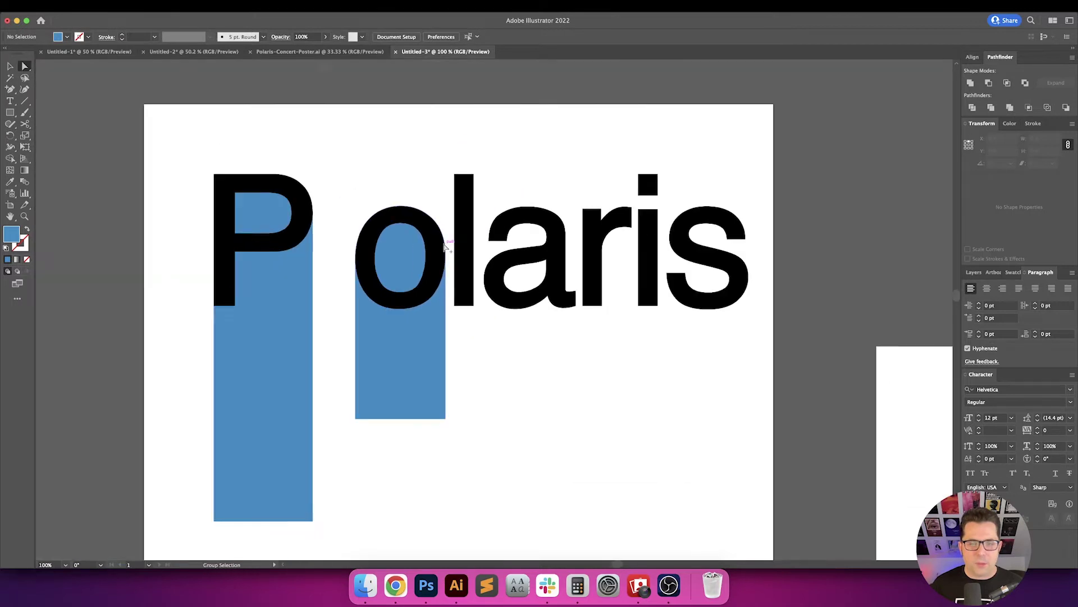
# Move the letter o together with its blue stripe left toward the P, leaving only a narrow gap between the stripes.
pyautogui.scroll(-2, 503, 313)
pyautogui.press('v')
pyautogui.hscroll(-2, 415, 166)
pyautogui.moveTo(409, 159); pyautogui.dragTo(450, 283)
pyautogui.press('Return')
pyautogui.write('0.5')
pyautogui.press('Tab')
pyautogui.hotkey('shift', 'Tab')
pyautogui.press('Down')
pyautogui.press('Down')
pyautogui.press('Up')
pyautogui.press('Down')
pyautogui.press('Return')
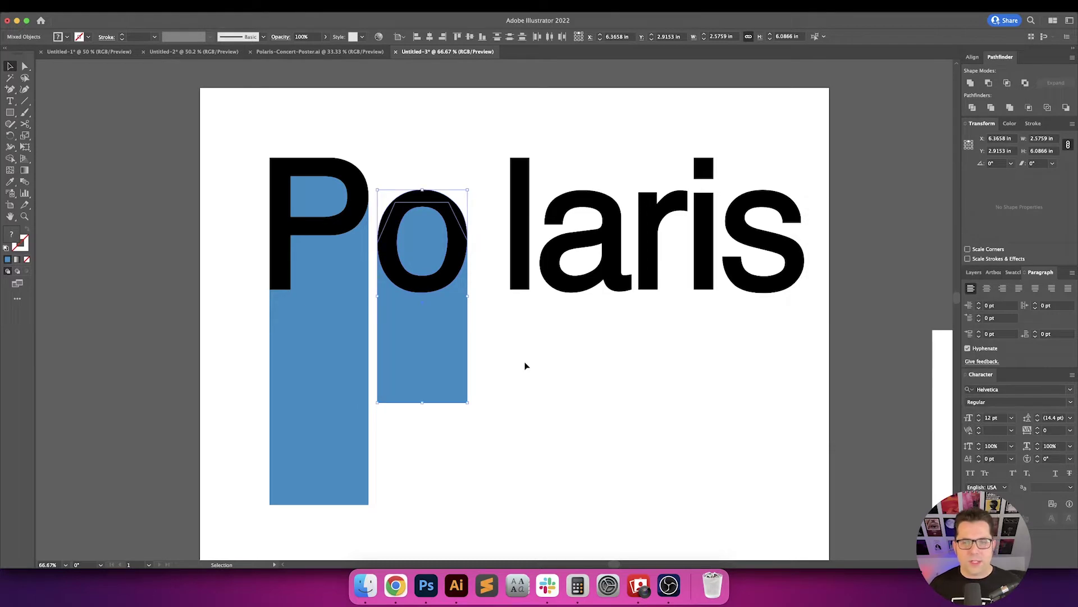
# Examine the spacing between stripes and how the blue stripe curves in below the P in the Polaroid reference.
pyautogui.click(525, 366)
pyautogui.press('super+minus')
pyautogui.press('super+minus')
pyautogui.moveTo(482, 366)
pyautogui.mouseDown()
pyautogui.moveTo(468, 352)
pyautogui.moveTo(468, 366)
pyautogui.mouseUp()
pyautogui.scroll(1, 470, 352)
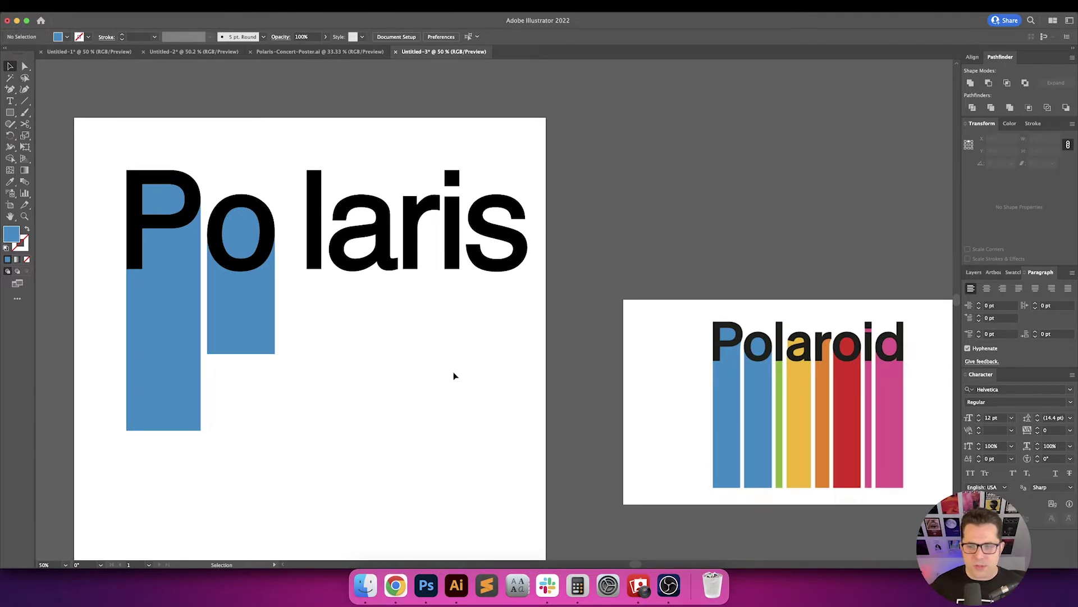
pyautogui.moveTo(380, 377); pyautogui.dragTo(439, 389)
pyautogui.hscroll(10, 477, 382)
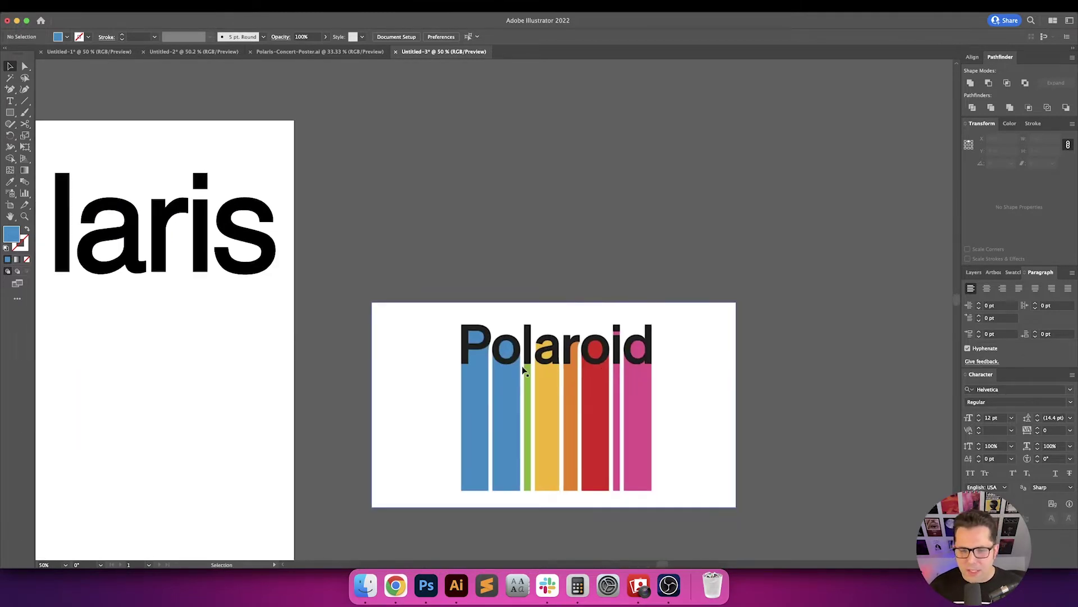
pyautogui.scroll(10, 530, 372)
pyautogui.scroll(-4, 413, 259)
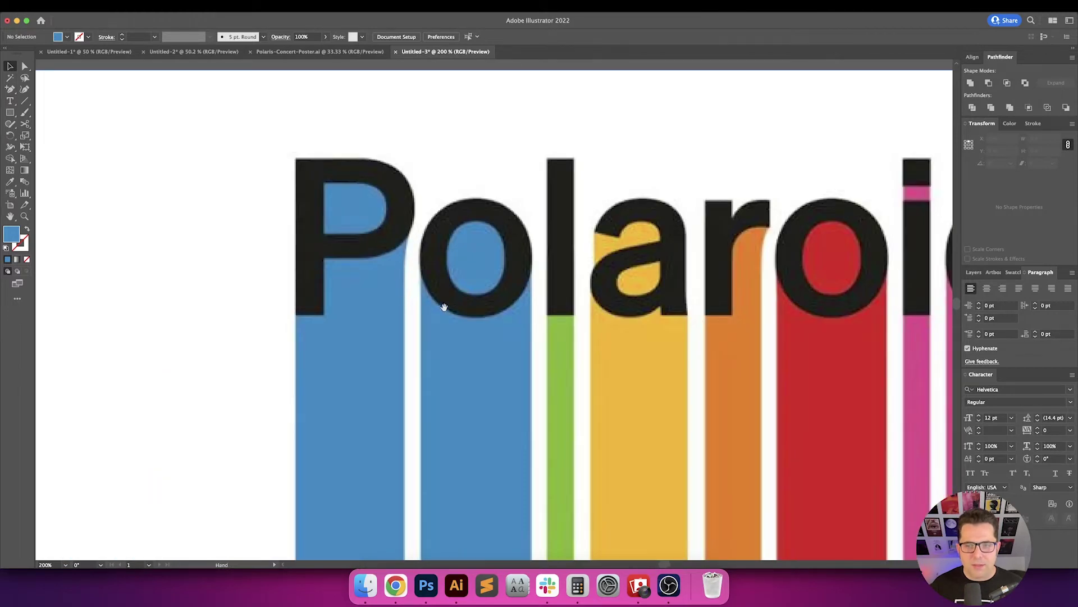
pyautogui.moveTo(442, 307); pyautogui.dragTo(332, 286)
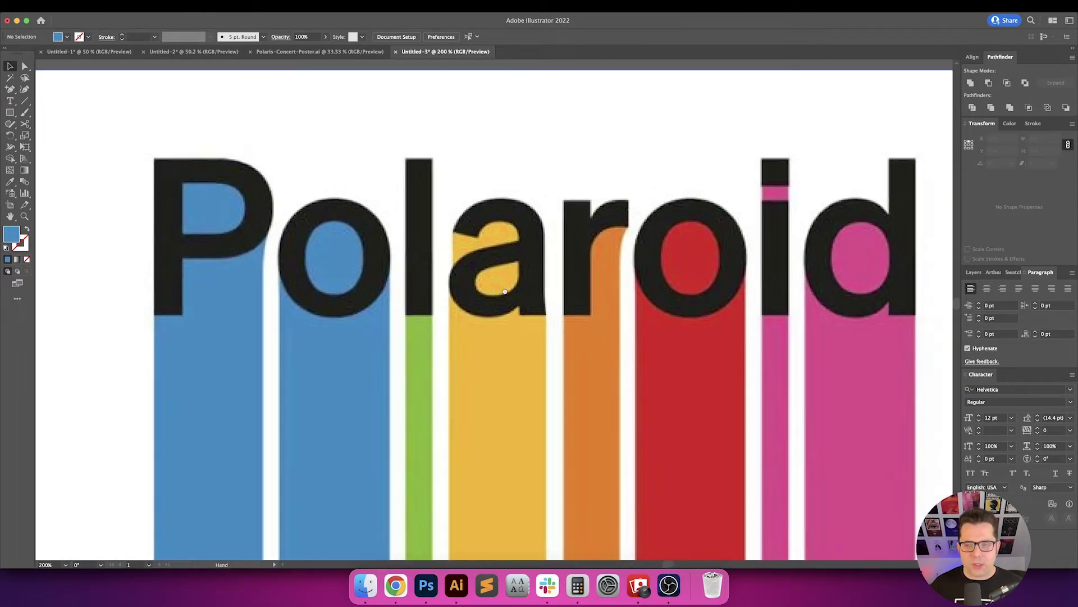
pyautogui.hscroll(-10, 509, 298)
pyautogui.hscroll(10, 507, 302)
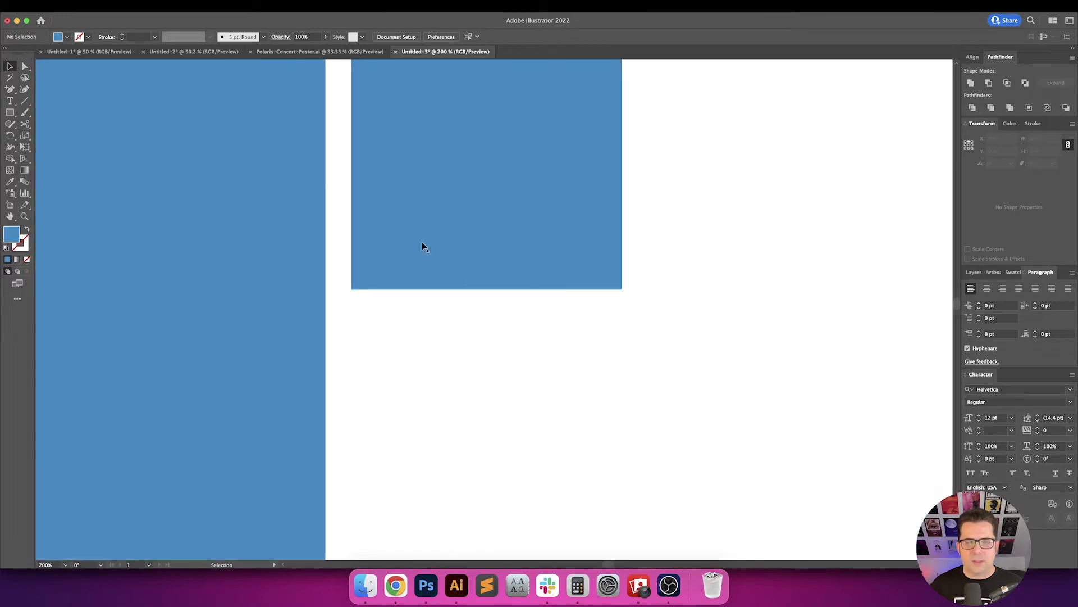
# Add an anchor point on the P stripe's right edge below the bowl, convert it to smooth, and pull it inward.
pyautogui.press('p')
pyautogui.moveTo(11, 89); pyautogui.dragTo(84, 98)
pyautogui.click(439, 278)
pyautogui.press('a')
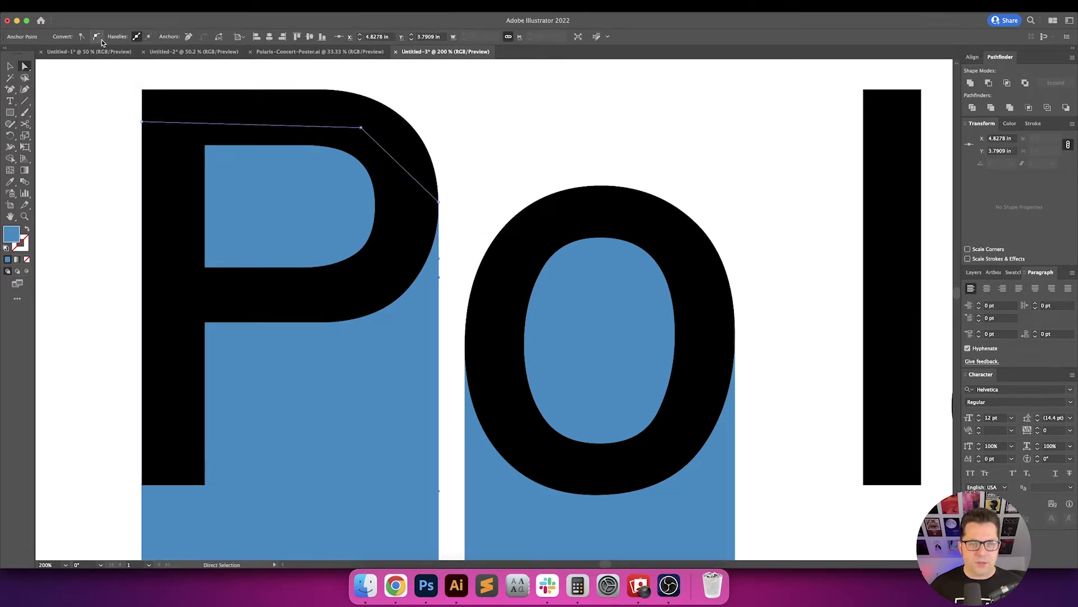
pyautogui.moveTo(440, 260); pyautogui.dragTo(443, 262)
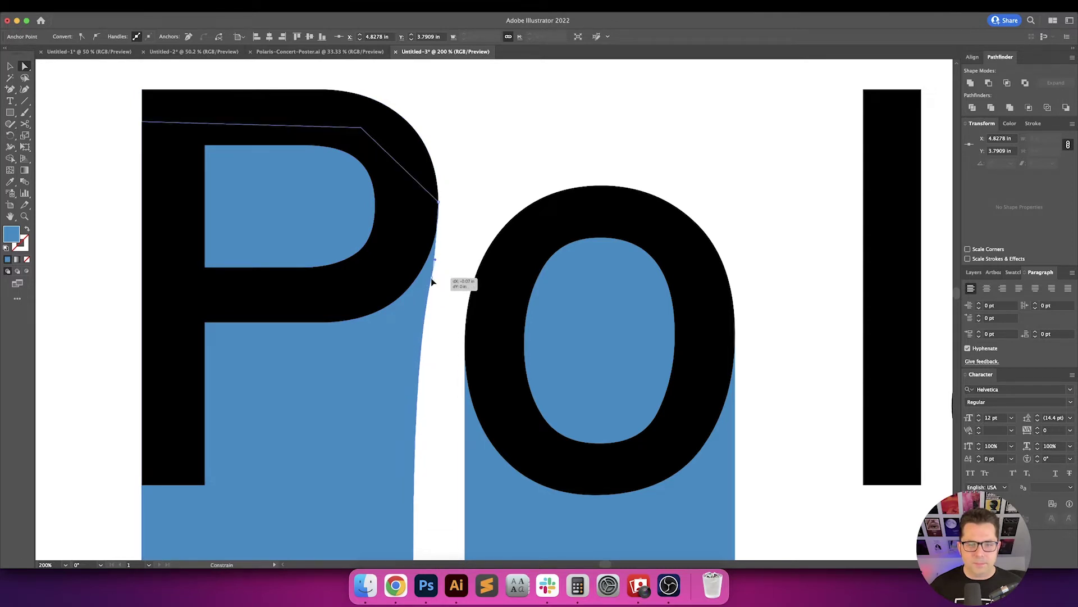
pyautogui.click(448, 294)
# Move the P stripe's lower right corner inward to narrow the stripe's base.
pyautogui.scroll(-5, 448, 293)
pyautogui.hscroll(1, 447, 293)
pyautogui.scroll(1, 430, 300)
pyautogui.scroll(-4, 457, 409)
pyautogui.click(430, 433)
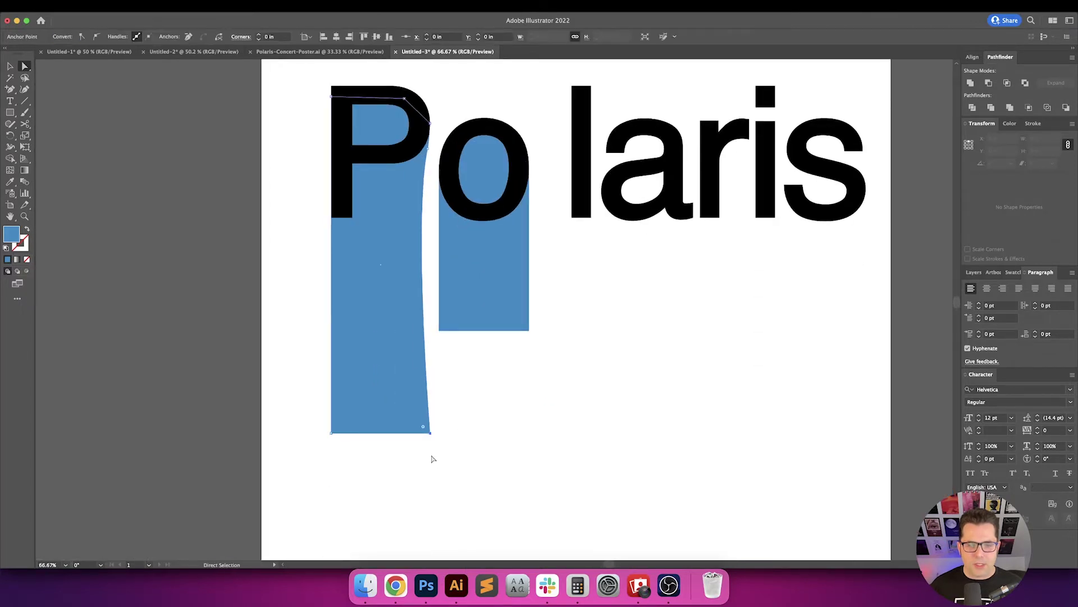
pyautogui.moveTo(430, 437); pyautogui.dragTo(413, 436)
pyautogui.click(431, 369)
# Pull the smooth anchor point on the P stripe's edge slightly further in under the bowl.
pyautogui.scroll(3, 444, 421)
pyautogui.press('v')
pyautogui.scroll(3, 438, 208)
pyautogui.press('a')
pyautogui.click(424, 241)
pyautogui.moveTo(424, 241); pyautogui.dragTo(421, 243)
pyautogui.click(429, 244)
pyautogui.scroll(-2, 431, 232)
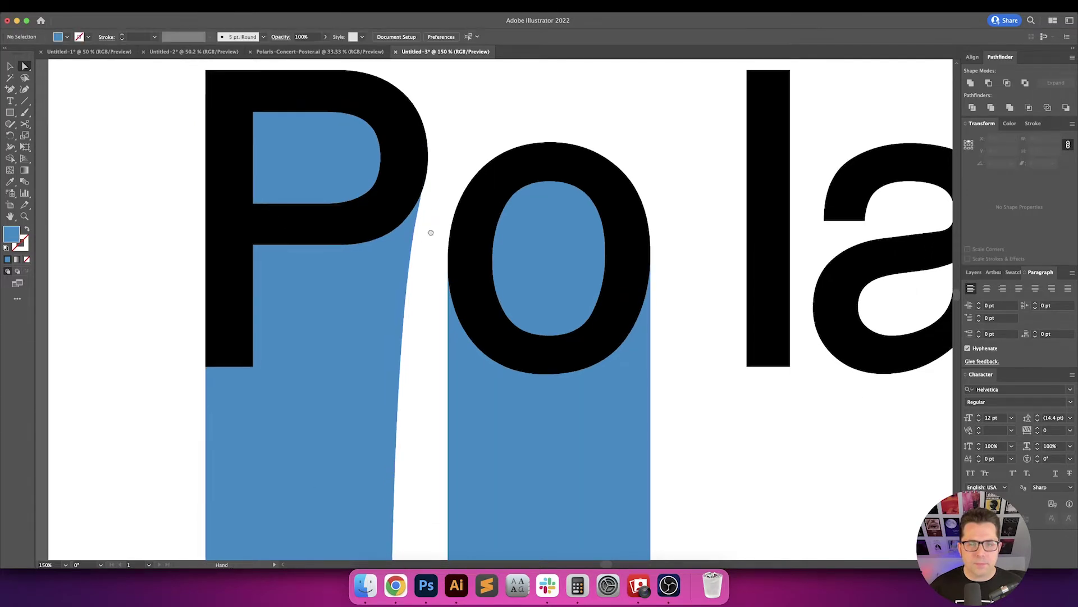
# Compare the edge of the P's blue stripe with the matching stripe in the Polaroid reference.
pyautogui.scroll(-12, 429, 218)
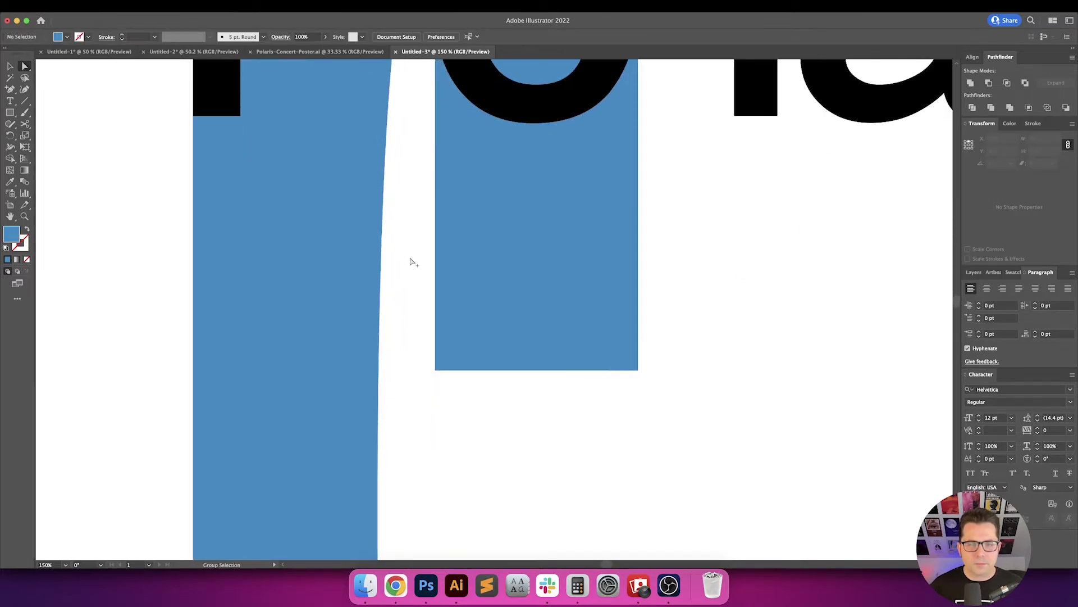
pyautogui.scroll(-2, 410, 260)
pyautogui.scroll(-2, 496, 327)
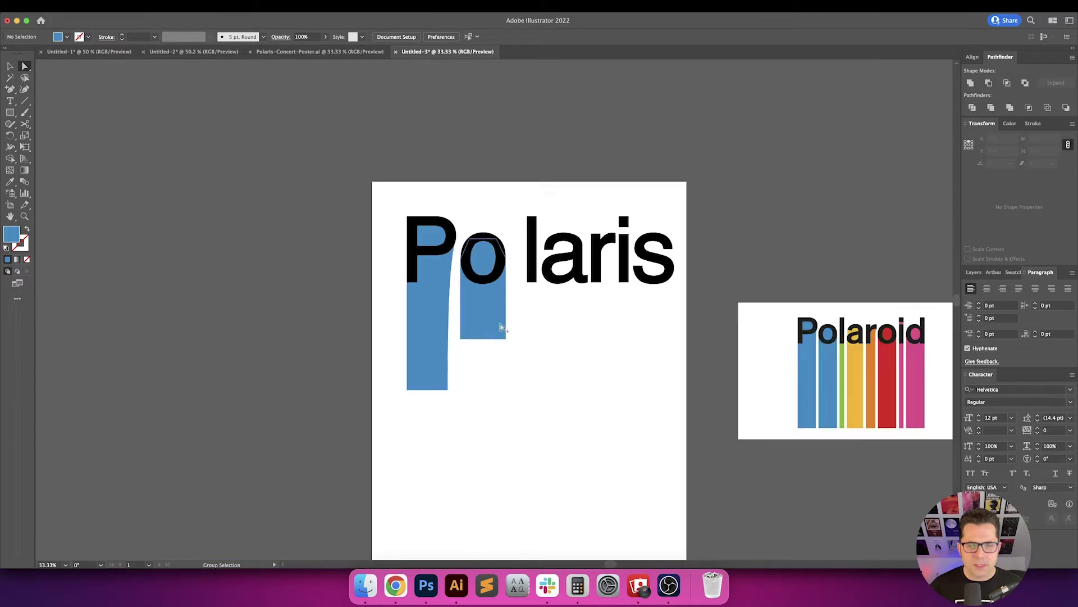
pyautogui.hscroll(5, 421, 323)
pyautogui.press('v')
pyautogui.scroll(2, 592, 335)
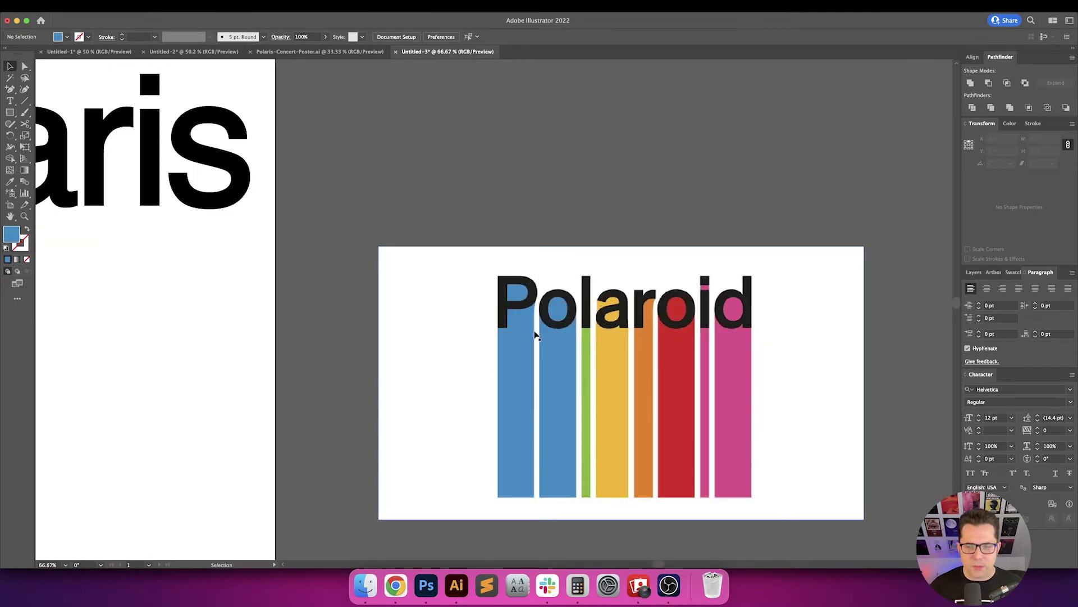
pyautogui.scroll(2, 534, 336)
pyautogui.hscroll(-10, 523, 323)
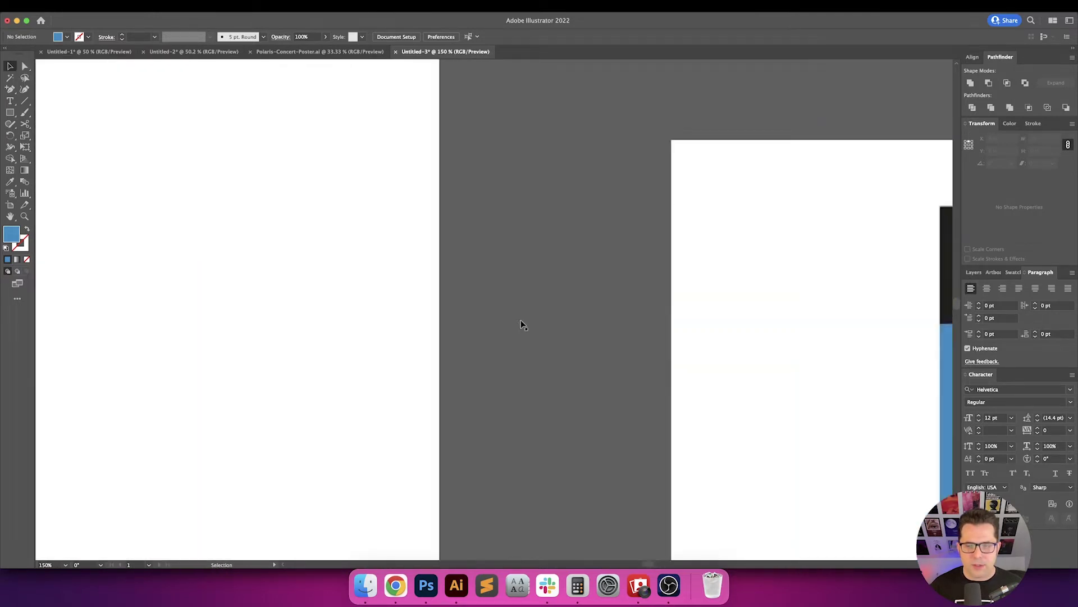
pyautogui.moveTo(212, 241); pyautogui.dragTo(479, 493)
pyautogui.moveTo(258, 290); pyautogui.dragTo(471, 425)
pyautogui.hscroll(-3, 337, 386)
pyautogui.scroll(-3, 354, 308)
# Shift the smooth anchor on the P stripe's edge down and inward to X 4.5325 in, Y 4.187 in.
pyautogui.press('a')
pyautogui.click(370, 243)
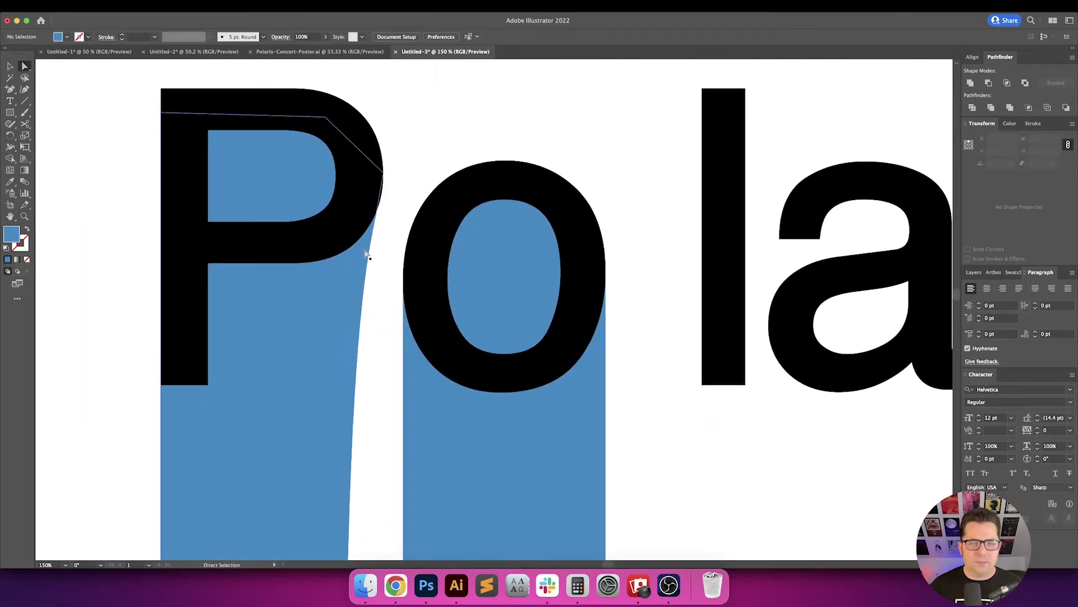
pyautogui.moveTo(375, 230); pyautogui.dragTo(360, 251)
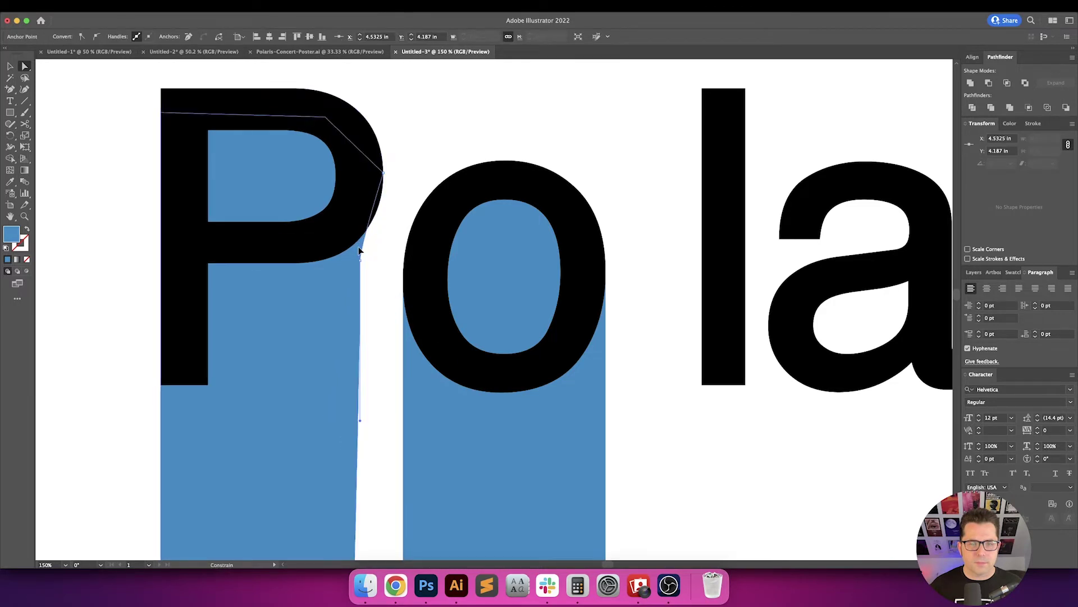
pyautogui.click(366, 271)
pyautogui.scroll(-4, 362, 253)
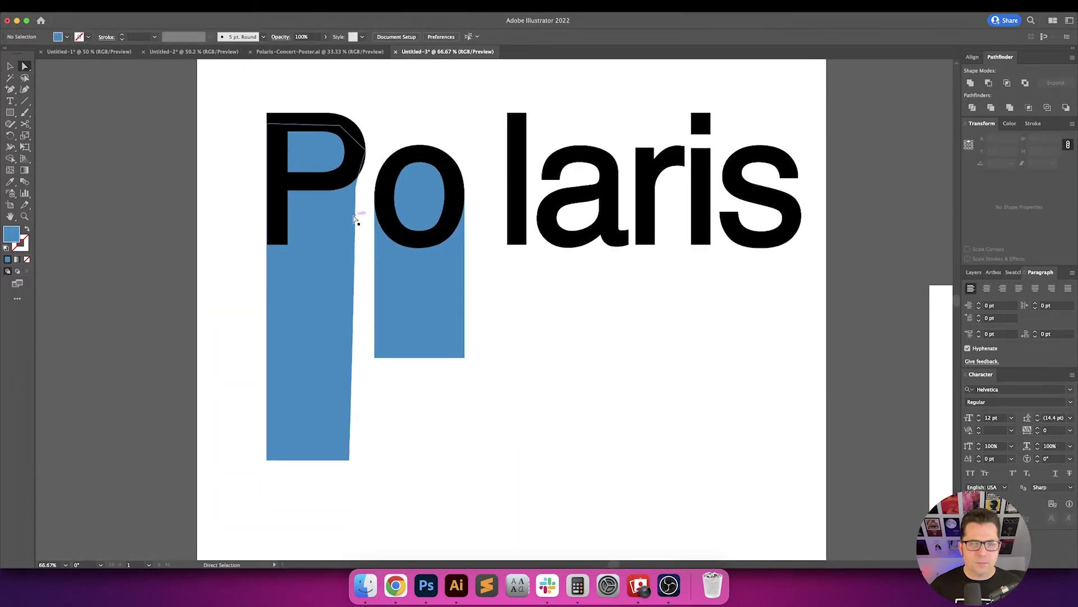
# Align the P stripe's lower right corner vertically with the smooth anchor above it, at X 4.5325 in.
pyautogui.click(352, 433)
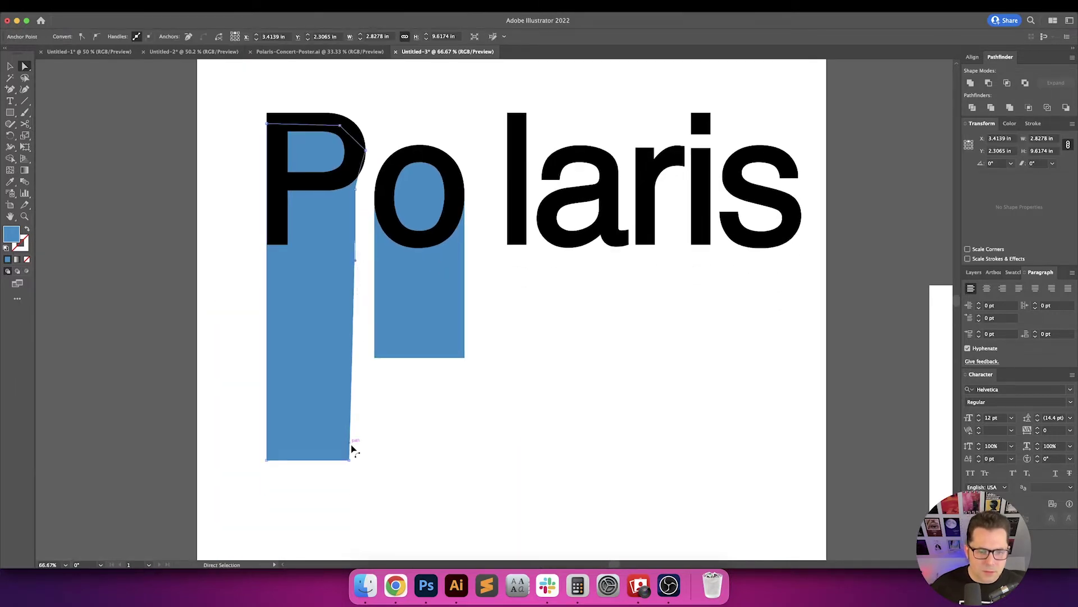
pyautogui.moveTo(348, 464); pyautogui.dragTo(355, 460)
pyautogui.click(358, 189)
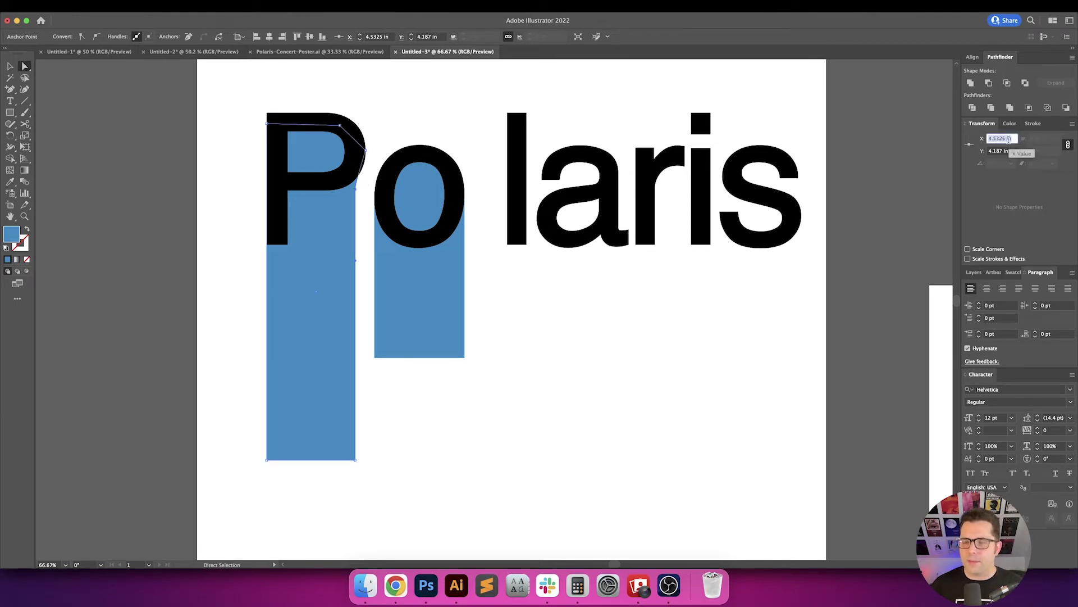
pyautogui.press('Down')
pyautogui.press('Down')
pyautogui.press('Down')
pyautogui.press('Down')
pyautogui.press('Down')
pyautogui.click(385, 479)
pyautogui.click(356, 459)
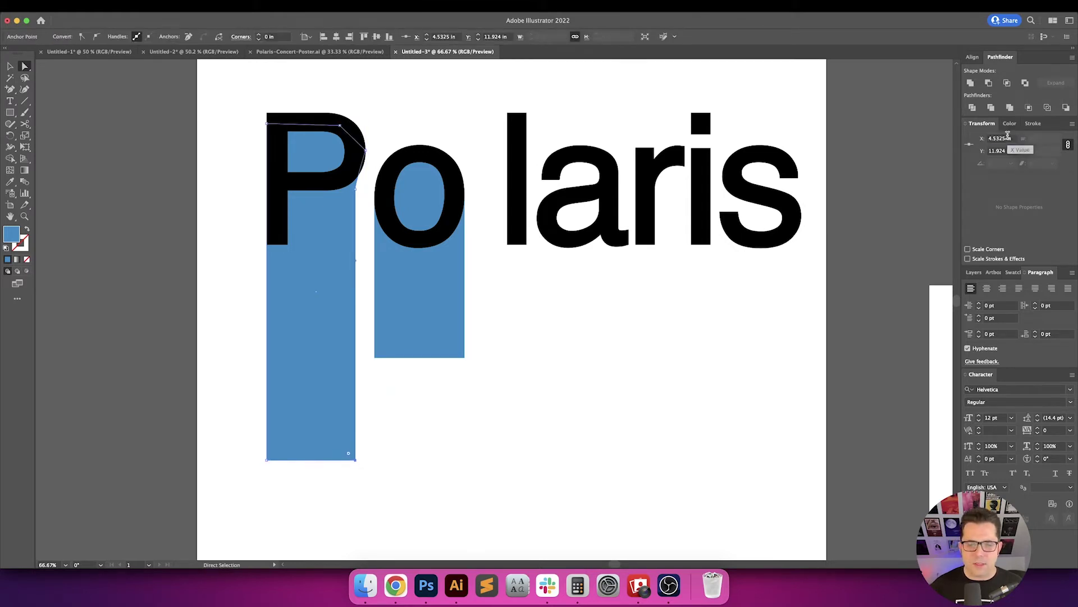
pyautogui.click(604, 432)
# Raise the smooth anchor on the P stripe's edge to Y 4.1426 in, closer to the bowl.
pyautogui.press('v')
pyautogui.moveTo(574, 399); pyautogui.dragTo(613, 437)
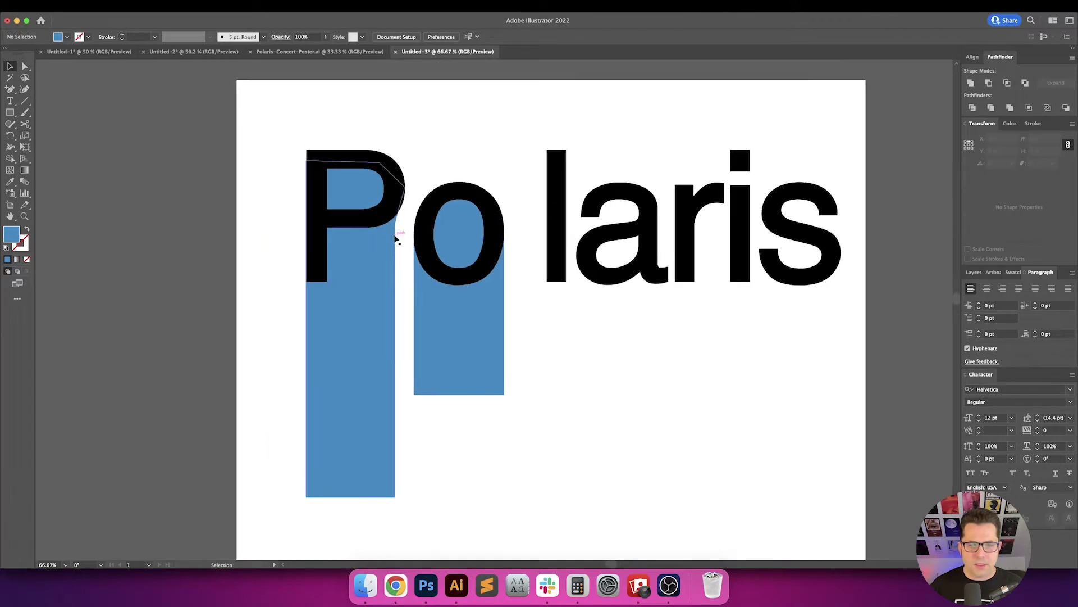
pyautogui.scroll(3, 394, 236)
pyautogui.press('a')
pyautogui.click(396, 207)
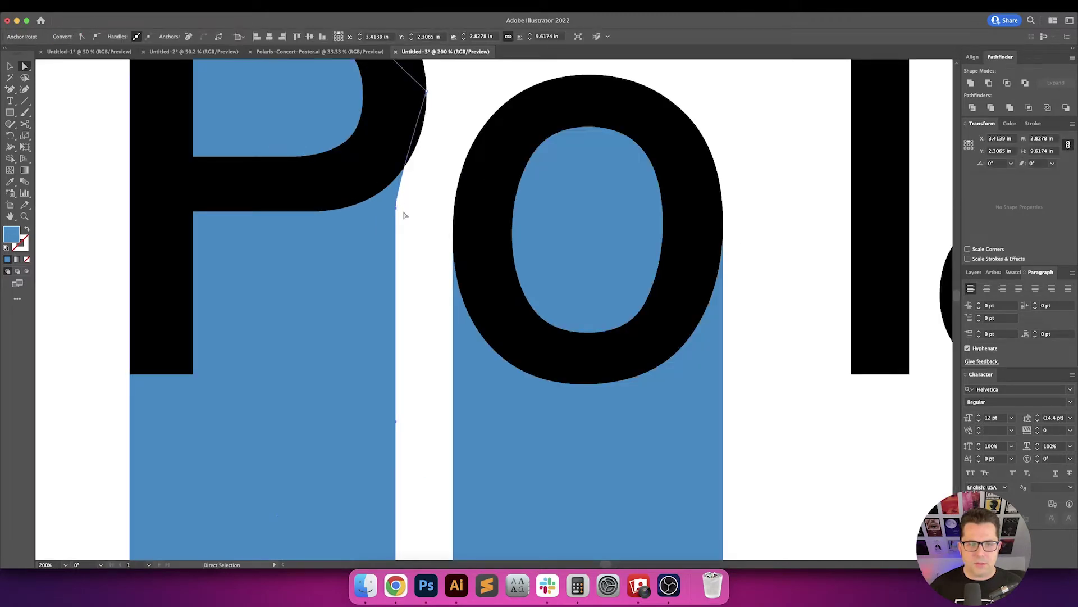
pyautogui.scroll(4, 418, 215)
pyautogui.moveTo(367, 214)
pyautogui.mouseDown()
pyautogui.moveTo(368, 243)
pyautogui.moveTo(367, 197)
pyautogui.mouseUp()
pyautogui.scroll(-2, 412, 253)
pyautogui.scroll(-2, 429, 252)
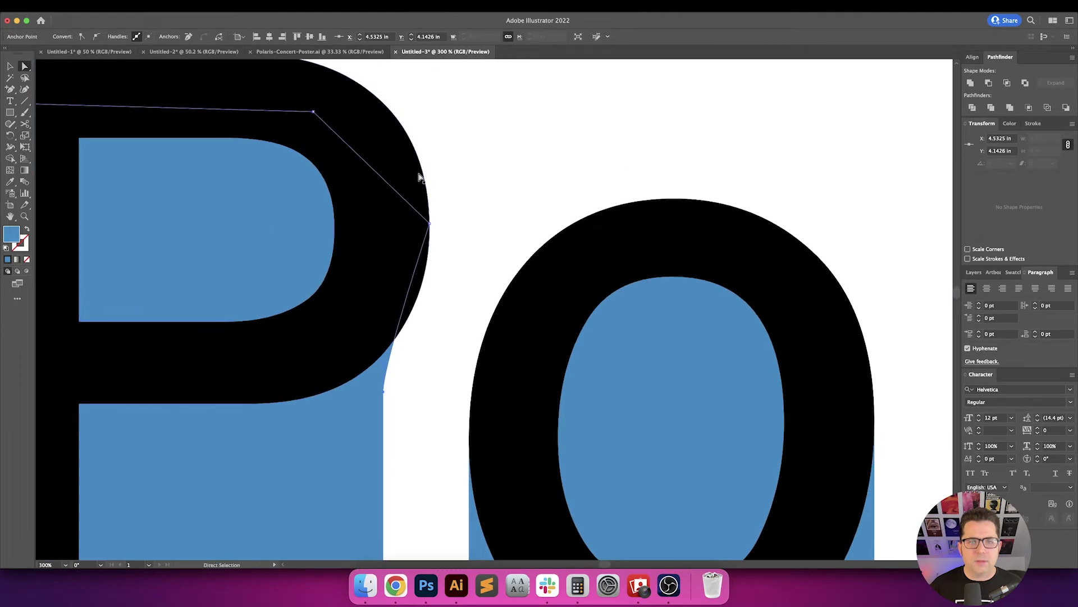
# Try moving the smooth anchor on the P stripe's edge outward to X 4.7711 in.
pyautogui.moveTo(386, 391); pyautogui.dragTo(422, 397)
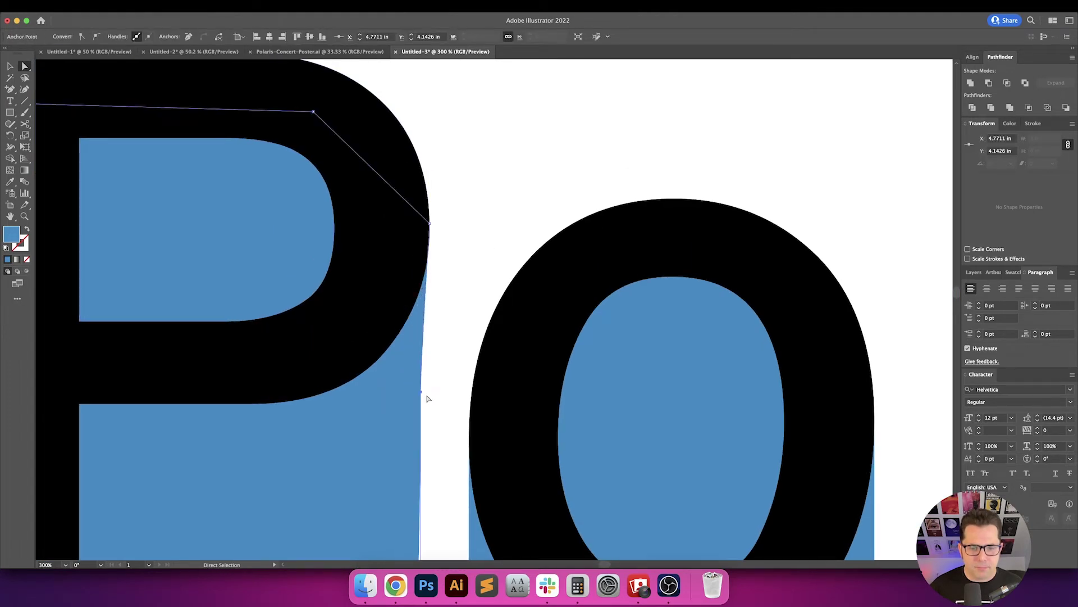
pyautogui.scroll(-5, 423, 391)
pyautogui.press('super+z')
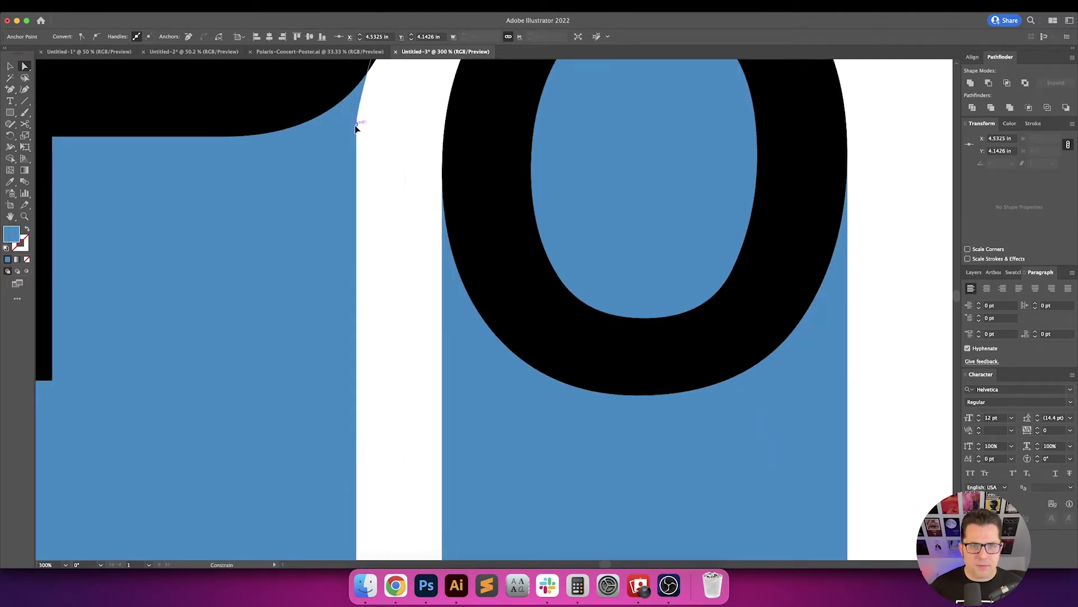
# Angle the smooth anchor's lower handle inward so the P stripe's edge curves softly down from the bowl.
pyautogui.moveTo(358, 185); pyautogui.dragTo(341, 204)
pyautogui.click(393, 197)
pyautogui.scroll(-2, 394, 195)
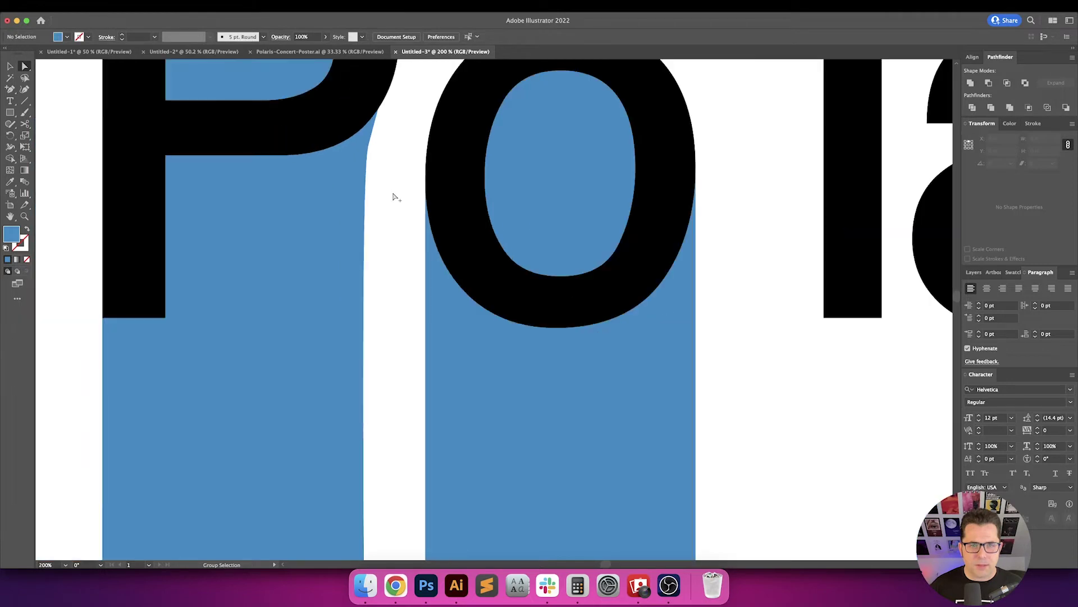
pyautogui.moveTo(393, 227); pyautogui.dragTo(391, 155)
pyautogui.press('v')
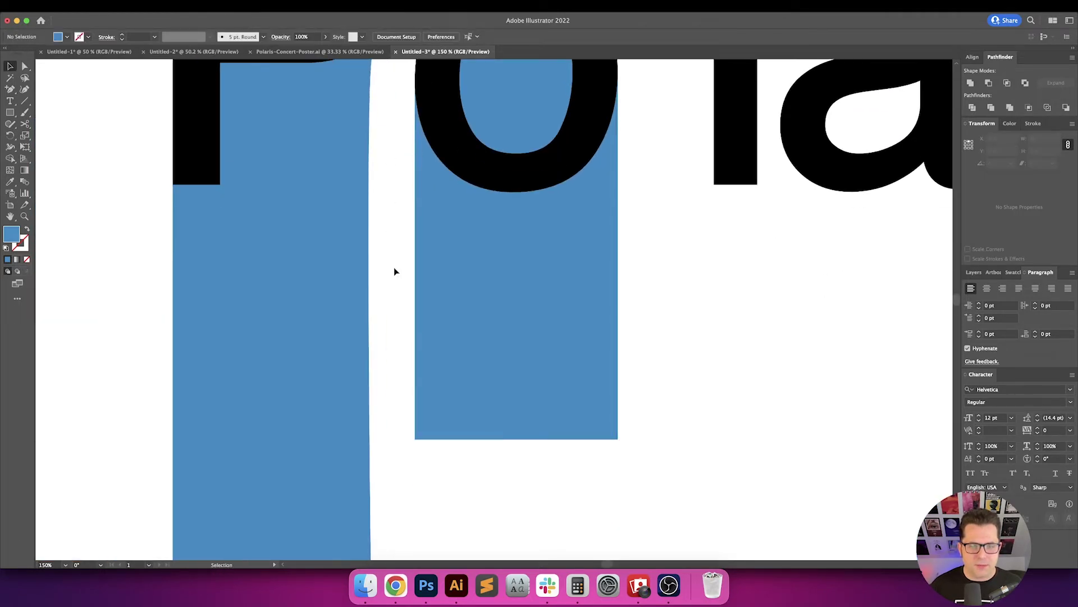
pyautogui.moveTo(393, 270); pyautogui.dragTo(392, 173)
pyautogui.scroll(-2, 389, 181)
# Move the letter o and its blue stripe left so the o almost touches the P.
pyautogui.moveTo(396, 214); pyautogui.dragTo(388, 332)
pyautogui.click(393, 344)
pyautogui.hscroll(2, 444, 365)
pyautogui.keyDown('shift'); pyautogui.click(448, 231); pyautogui.keyUp('shift')
pyautogui.moveTo(445, 233); pyautogui.dragTo(474, 247)
pyautogui.click(461, 233)
# Nudge the P stripe's upper anchor slightly inward behind the bowl to steepen the edge emerging below it.
pyautogui.scroll(4, 374, 225)
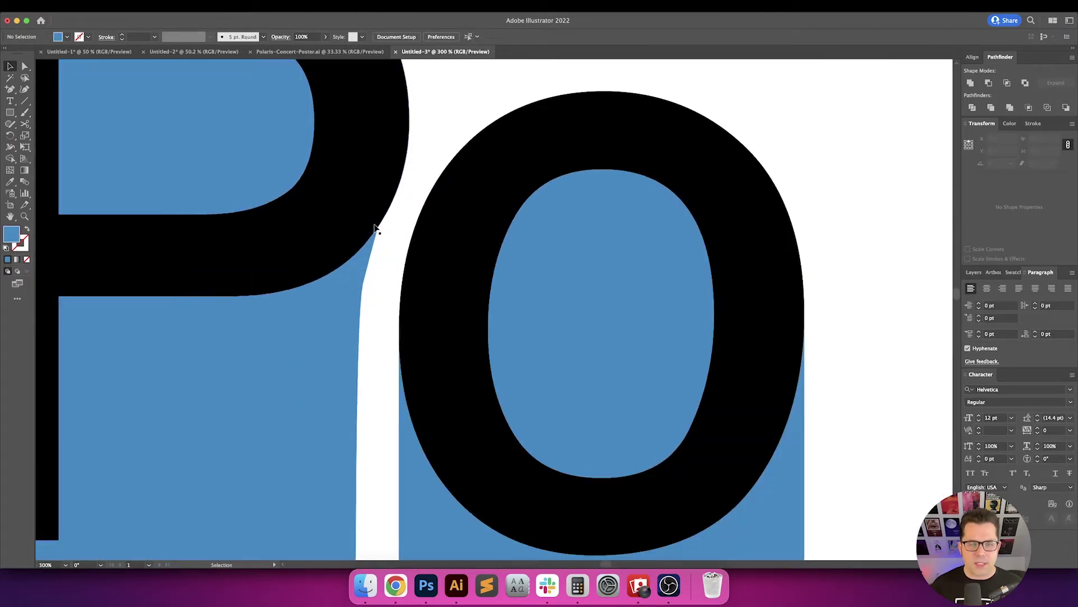
pyautogui.press('a')
pyautogui.click(364, 289)
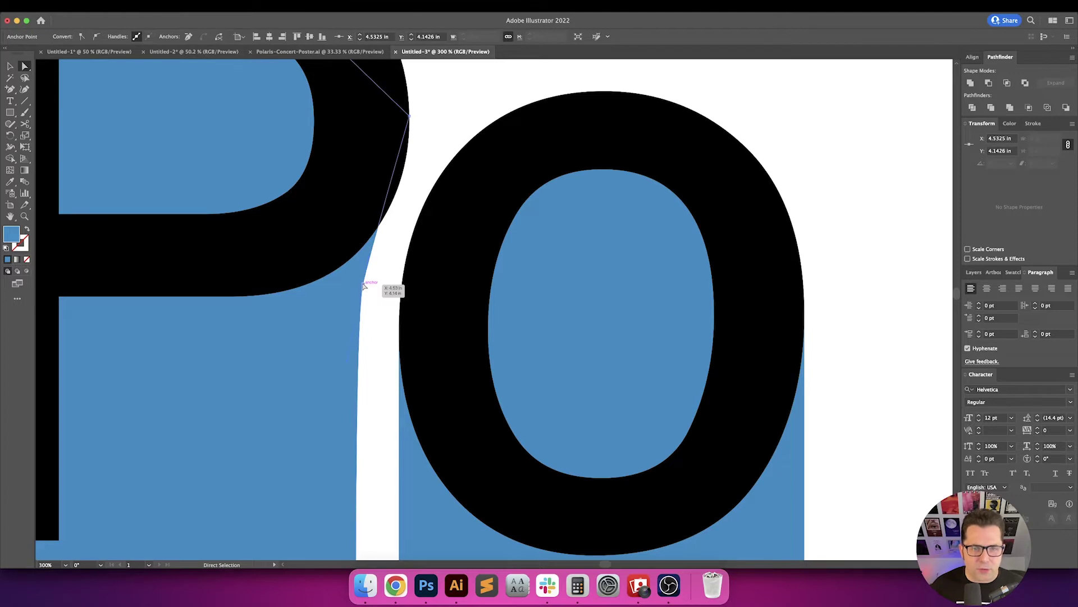
pyautogui.scroll(3, 419, 217)
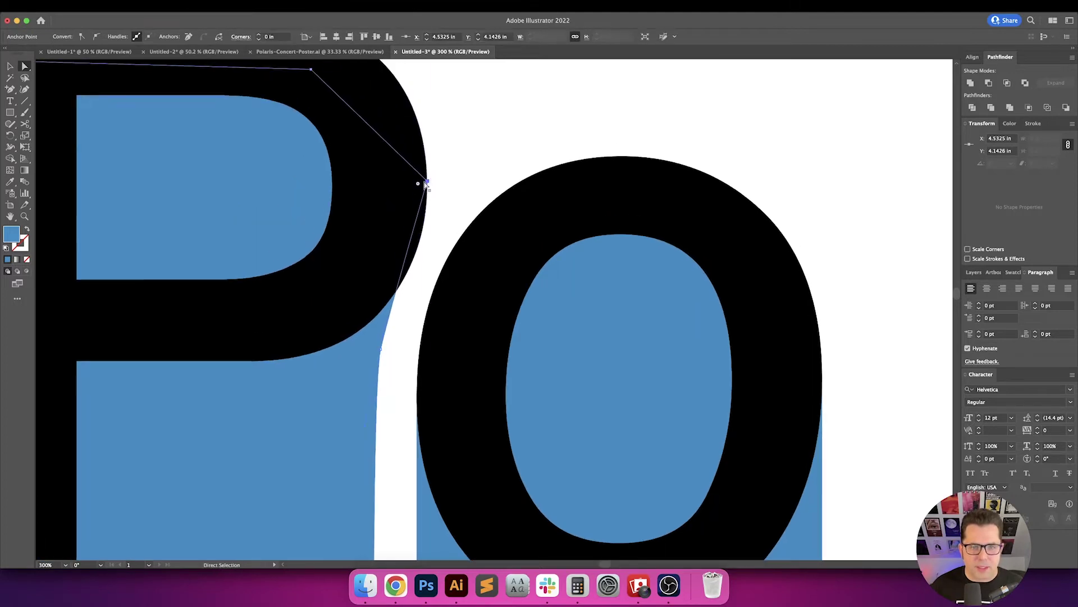
pyautogui.click(427, 181)
pyautogui.click(438, 184)
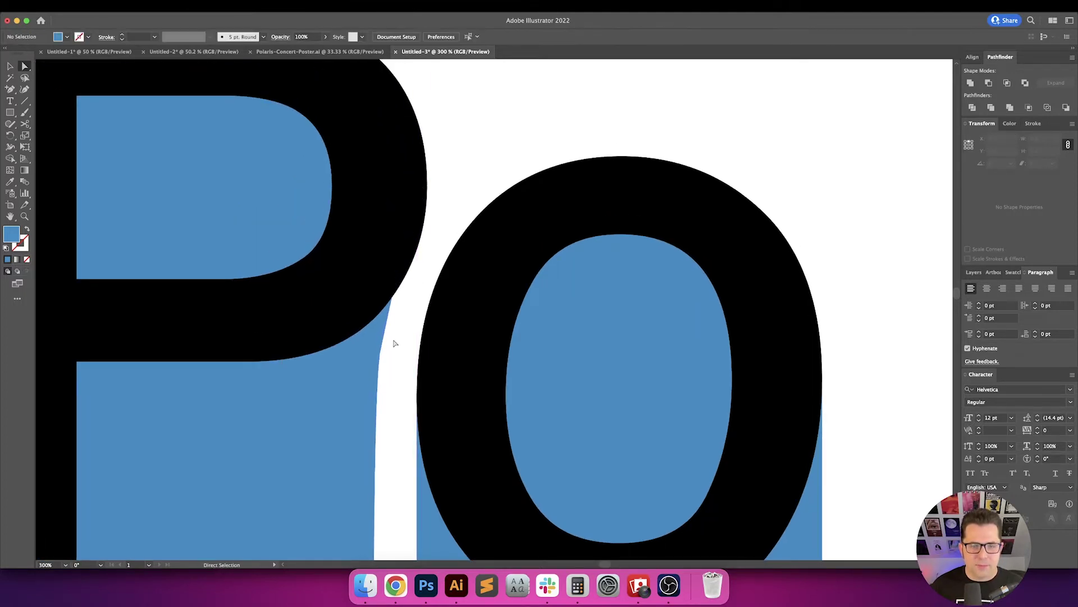
pyautogui.press('super+0')
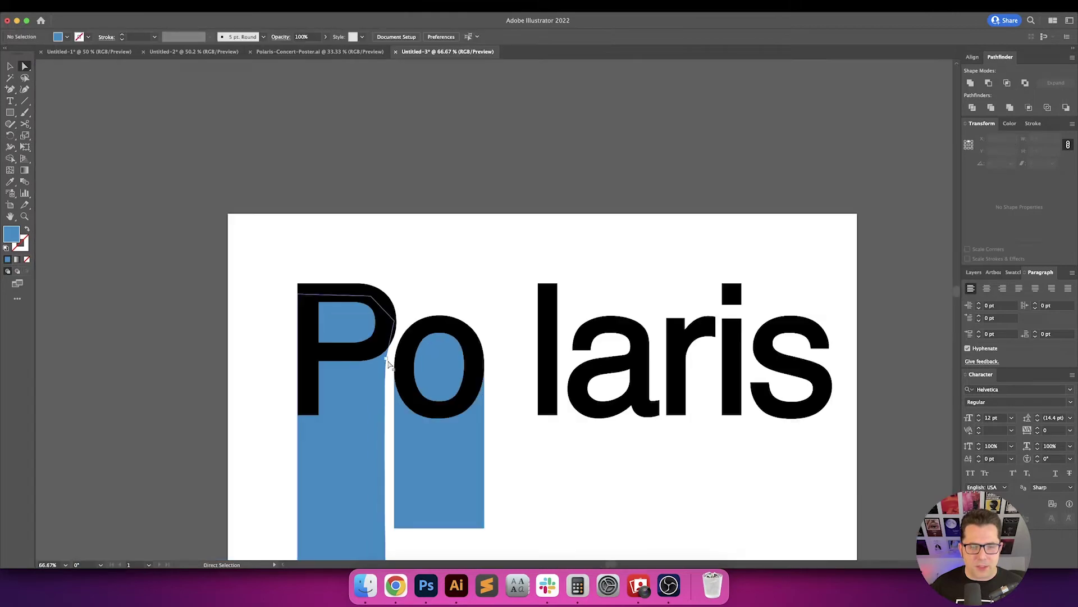
# Raise the bottom edge of the P stripe to line up with the bottom of the o stripe.
pyautogui.moveTo(479, 429); pyautogui.dragTo(478, 434)
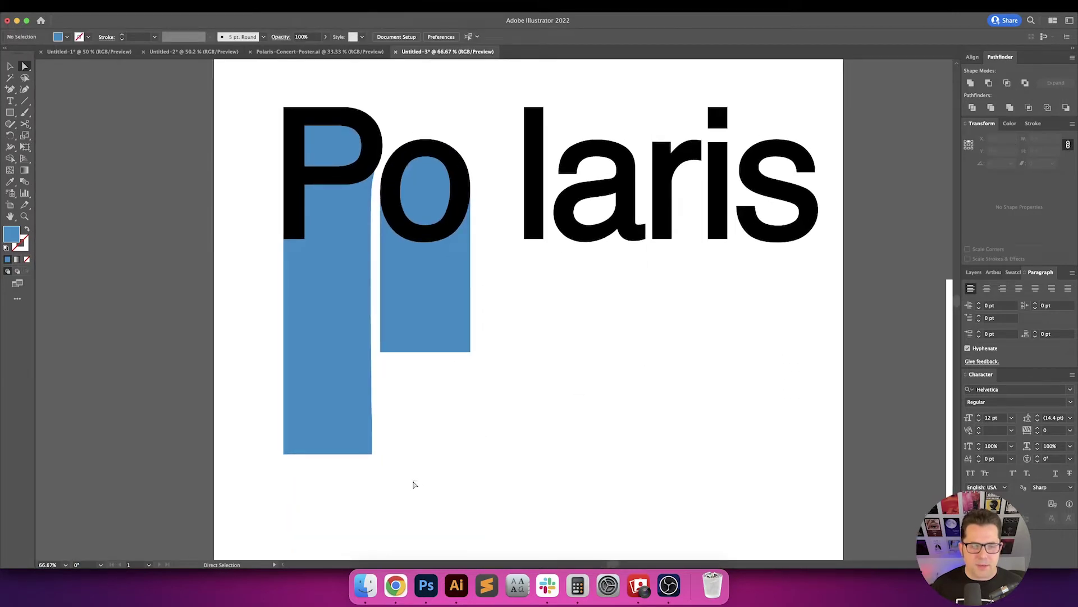
pyautogui.moveTo(418, 485); pyautogui.dragTo(267, 438)
pyautogui.moveTo(373, 458); pyautogui.dragTo(373, 352)
pyautogui.click(427, 391)
pyautogui.press('v')
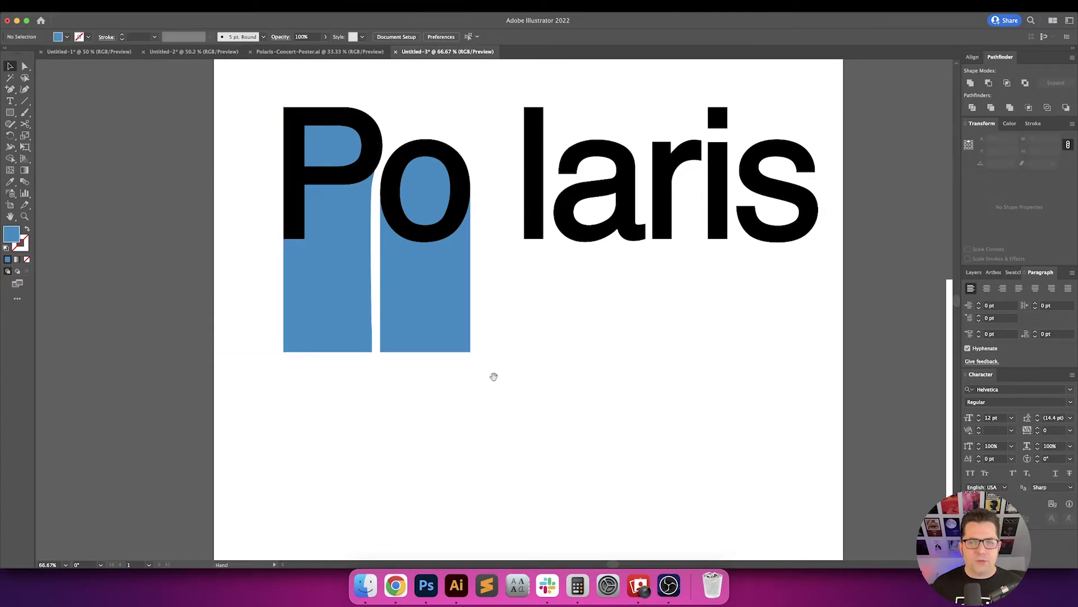
# Move the letter l left beside the o and draw a rectangle of about 0.55 by 3.63 in below it.
pyautogui.moveTo(494, 378); pyautogui.dragTo(417, 454)
pyautogui.moveTo(420, 248); pyautogui.dragTo(351, 225)
pyautogui.press('m')
pyautogui.moveTo(313, 261); pyautogui.dragTo(329, 389)
# Fill the rectangle under the l with the green sampled from the Polaroid reference.
pyautogui.press('i')
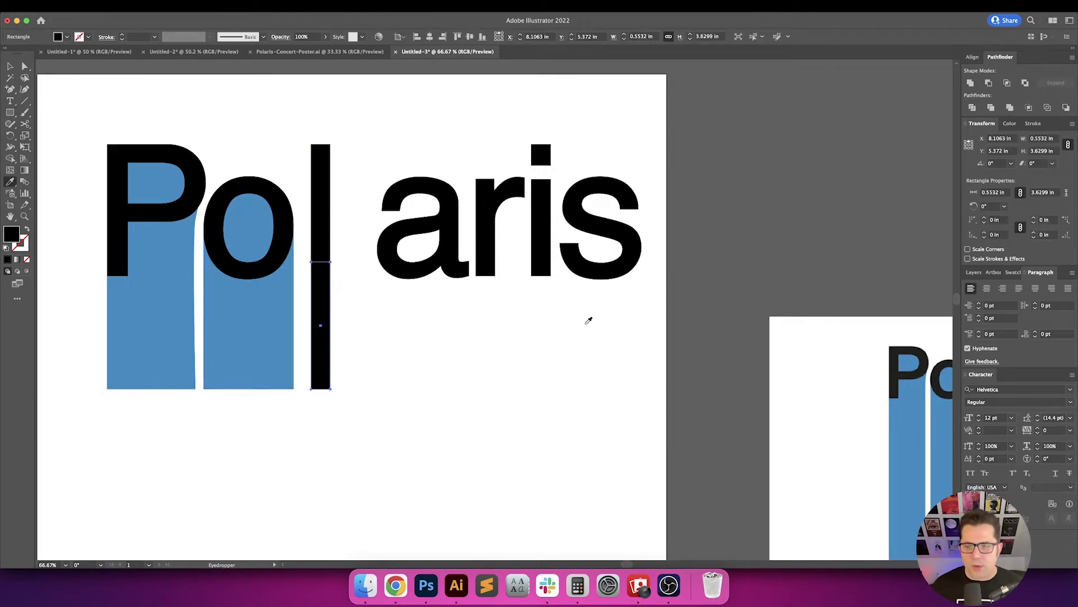
pyautogui.hscroll(5, 588, 323)
pyautogui.click(817, 418)
# Move the letter l together with its green stripe left, matching the narrow gap between the blue stripes.
pyautogui.press('v')
pyautogui.click(344, 395)
pyautogui.moveTo(344, 394); pyautogui.dragTo(486, 378)
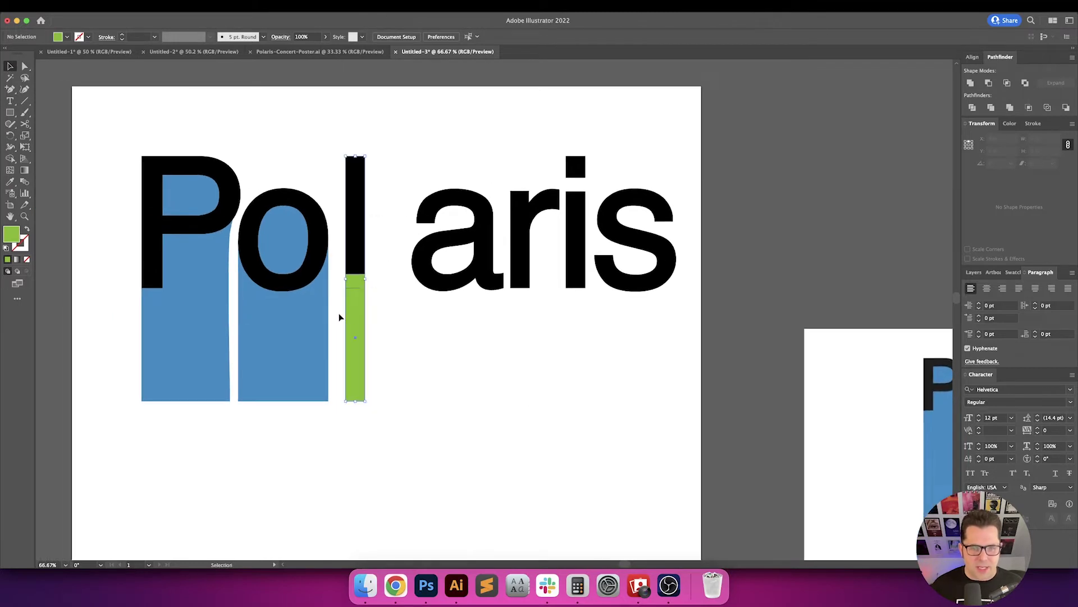
pyautogui.click(354, 312)
pyautogui.moveTo(352, 313); pyautogui.dragTo(327, 306)
pyautogui.click(378, 306)
pyautogui.moveTo(349, 258); pyautogui.dragTo(283, 214)
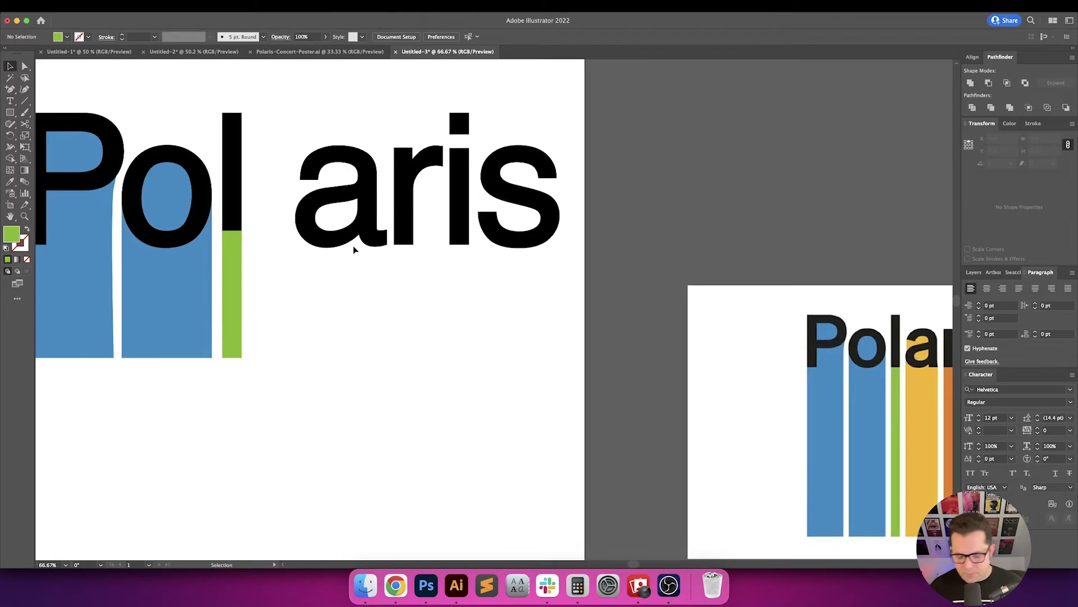
# Examine how the yellow and orange stripes fit the shapes of the a and r in the Polaroid reference.
pyautogui.press('m')
pyautogui.moveTo(411, 271); pyautogui.dragTo(312, 277)
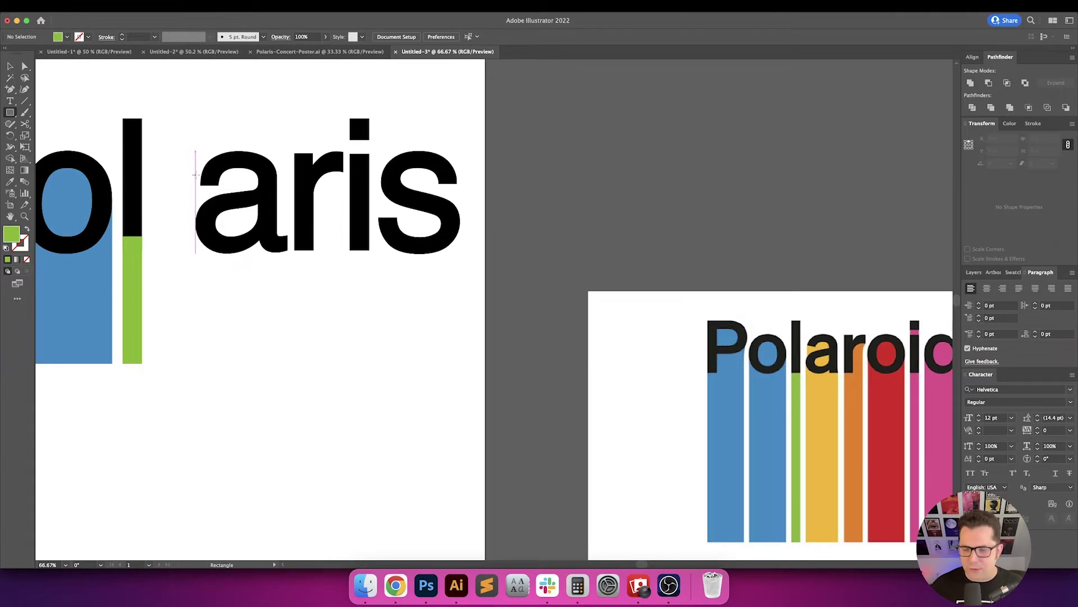
pyautogui.scroll(2, 208, 181)
pyautogui.moveTo(208, 180); pyautogui.dragTo(171, 182)
pyautogui.press('v')
pyautogui.scroll(-4, 494, 257)
pyautogui.moveTo(658, 285); pyautogui.dragTo(327, 257)
pyautogui.scroll(7, 401, 301)
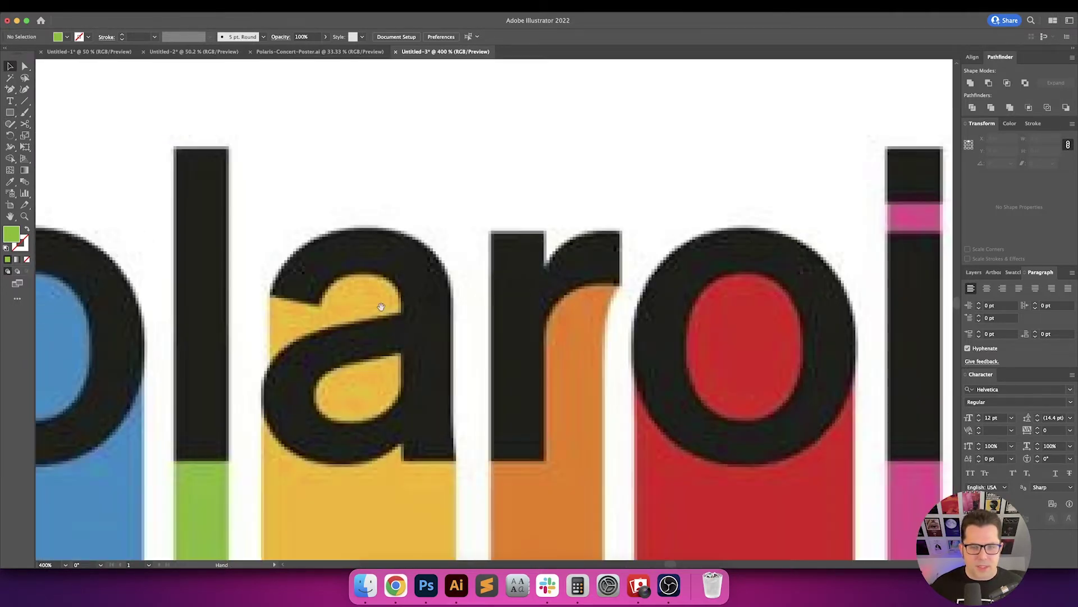
pyautogui.press('a')
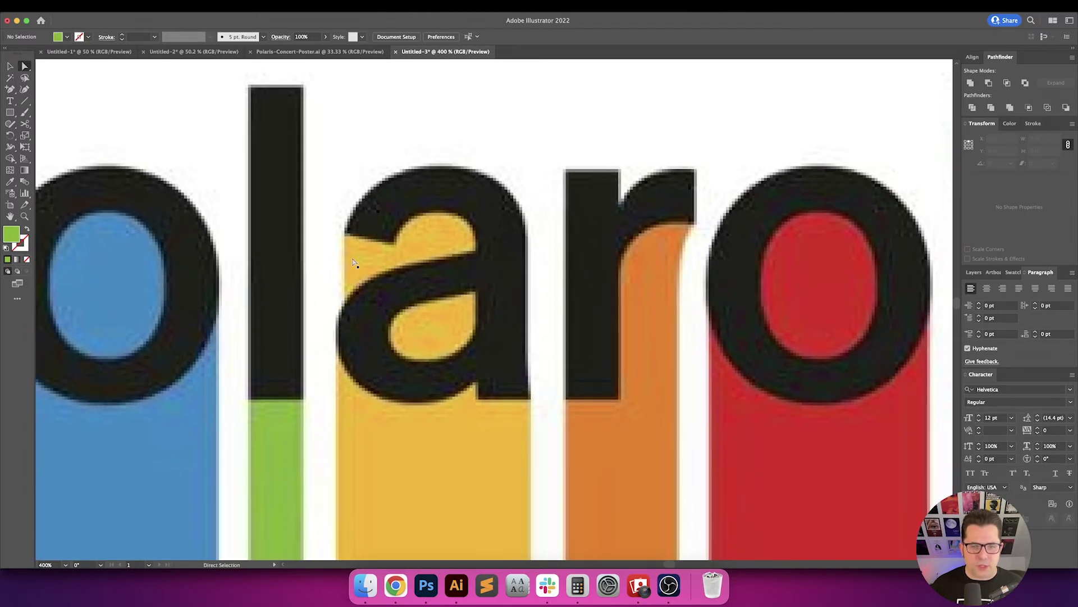
pyautogui.scroll(-5, 387, 292)
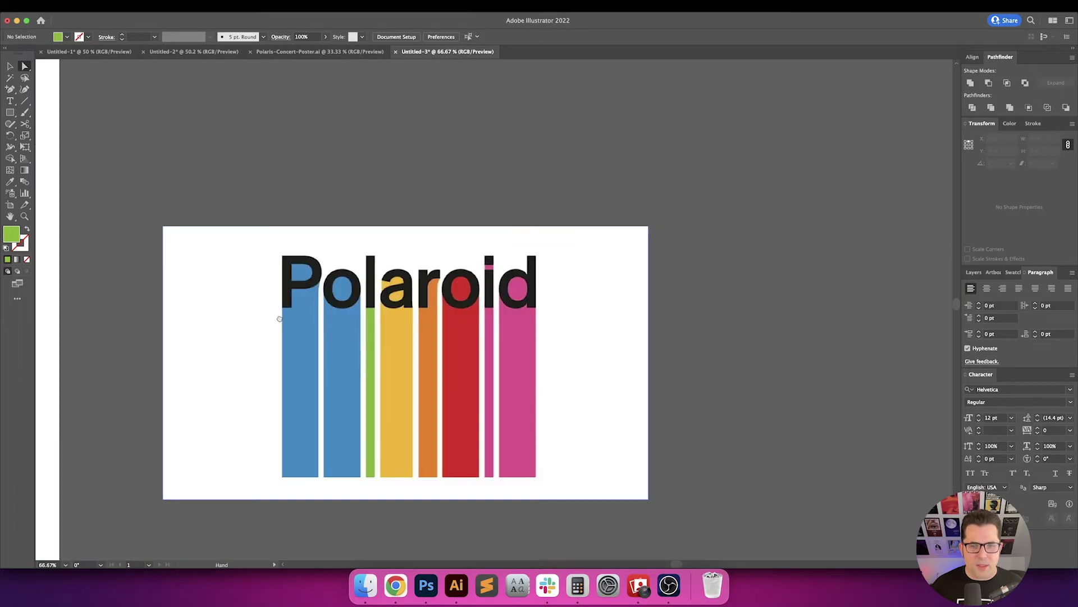
# Draw a rectangle of about 2.49 by 1.94 in over the letter a.
pyautogui.moveTo(279, 315); pyautogui.dragTo(621, 312)
pyautogui.moveTo(188, 257); pyautogui.dragTo(375, 359)
pyautogui.scroll(4, 348, 263)
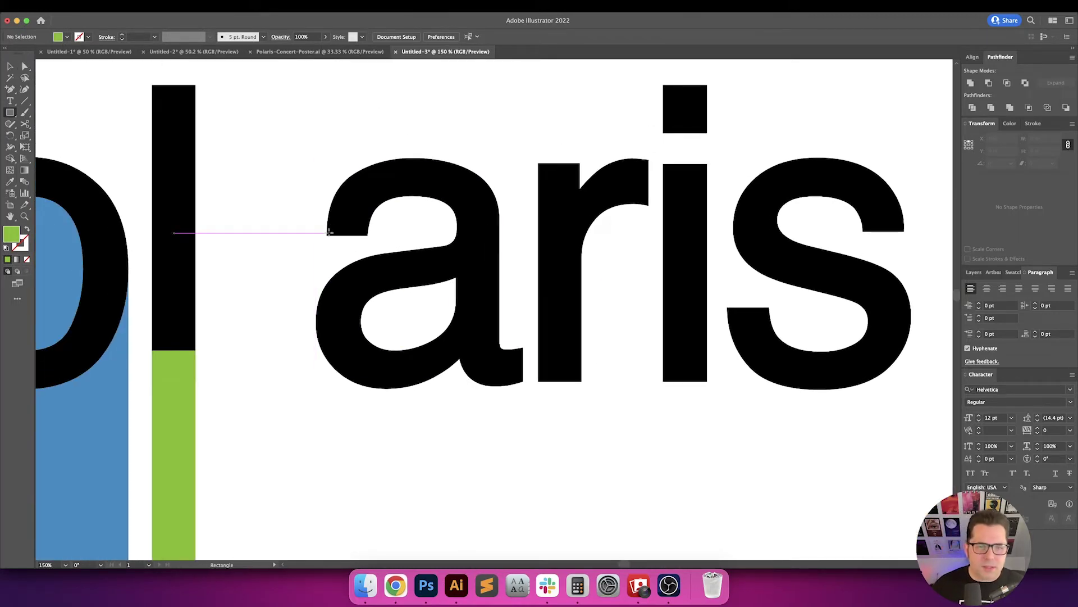
pyautogui.moveTo(327, 233); pyautogui.dragTo(525, 387)
pyautogui.scroll(-3, 556, 309)
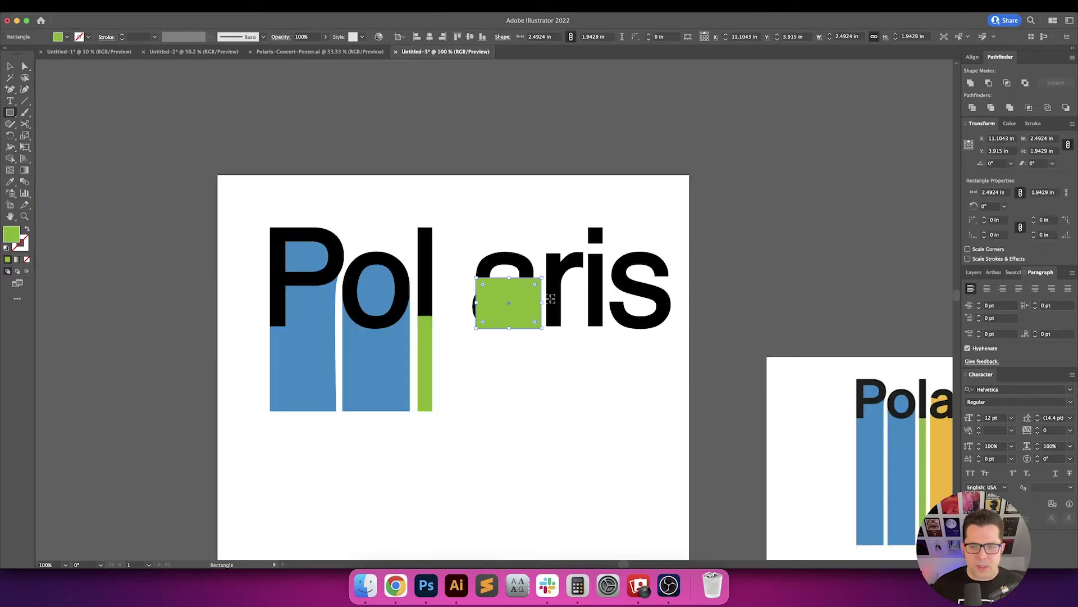
pyautogui.hscroll(5, 562, 311)
pyautogui.hscroll(-3, 393, 281)
pyautogui.scroll(8, 289, 226)
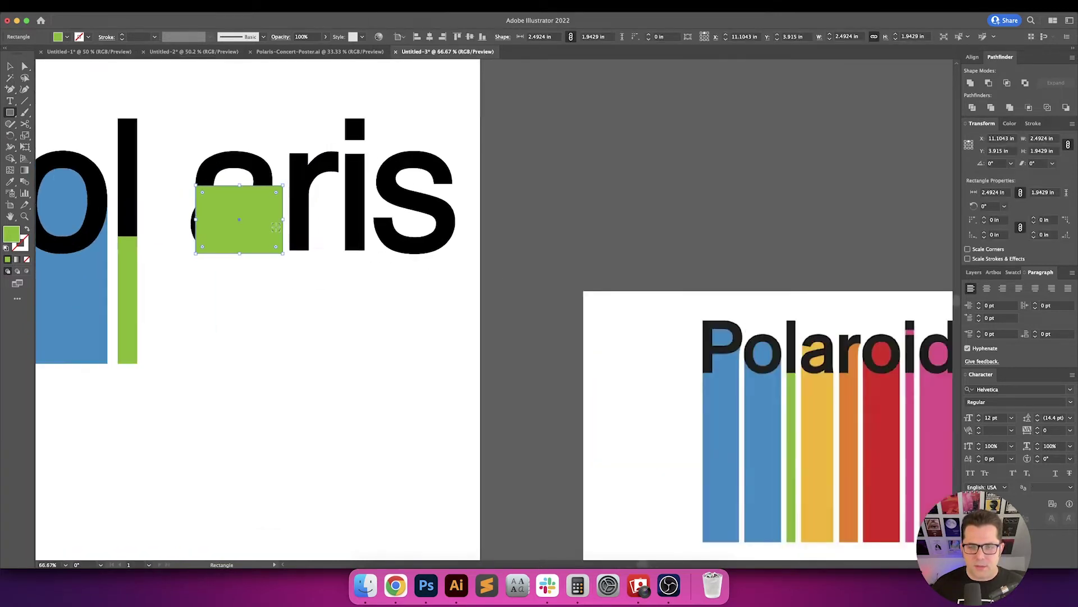
# Send the green rectangle behind the letter a and raise its upper edge to a height of about 2.59 in.
pyautogui.moveTo(289, 225); pyautogui.dragTo(493, 322)
pyautogui.press('v')
pyautogui.press('super+shift+bracketleft')
pyautogui.moveTo(375, 210); pyautogui.dragTo(396, 144)
pyautogui.scroll(-1, 471, 253)
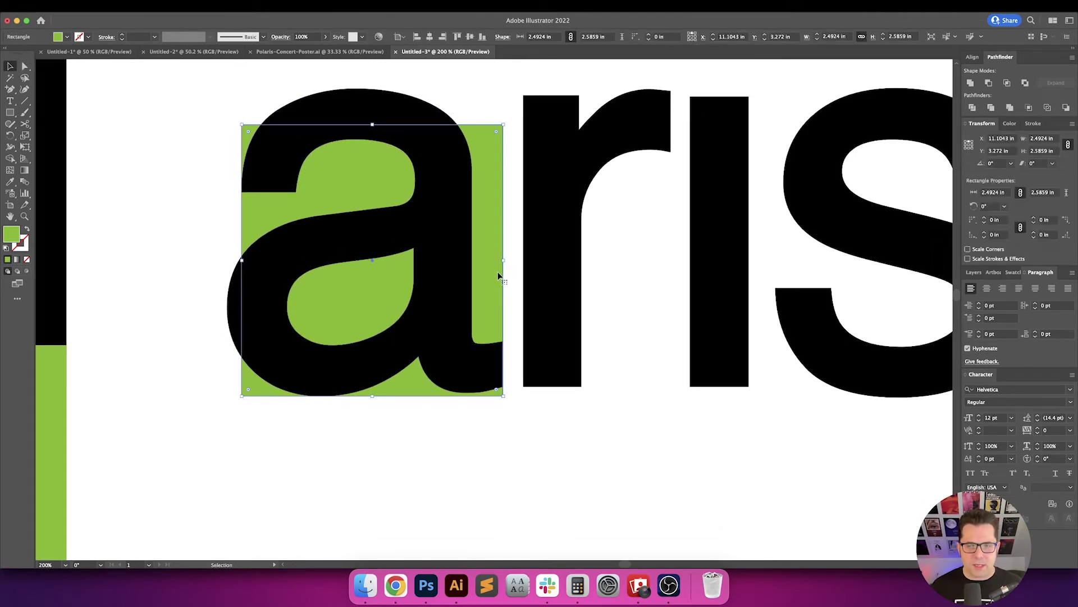
# Narrow the stripe behind the a to about 2.2 in, ending at the letter's stem, and extend it below the letter.
pyautogui.moveTo(503, 261); pyautogui.dragTo(472, 261)
pyautogui.scroll(-3, 497, 270)
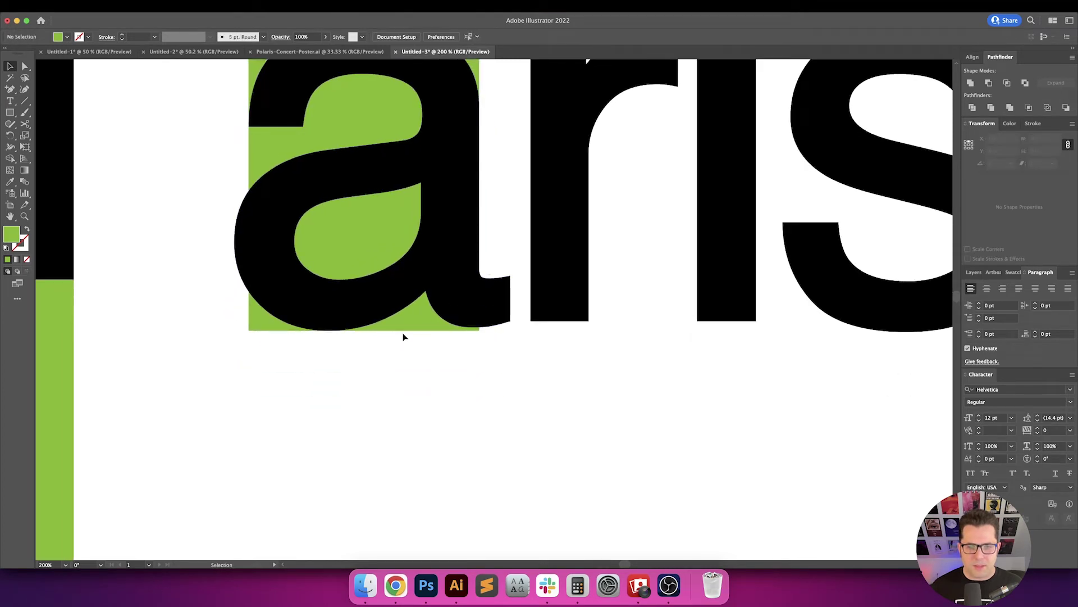
pyautogui.moveTo(364, 331); pyautogui.dragTo(364, 502)
pyautogui.moveTo(416, 417); pyautogui.dragTo(482, 517)
# Add anchor points near the stripe's two upper corners and lower the corners so they hide behind the outline of the a.
pyautogui.press('super+shift+a')
pyautogui.press('a')
pyautogui.click(316, 161)
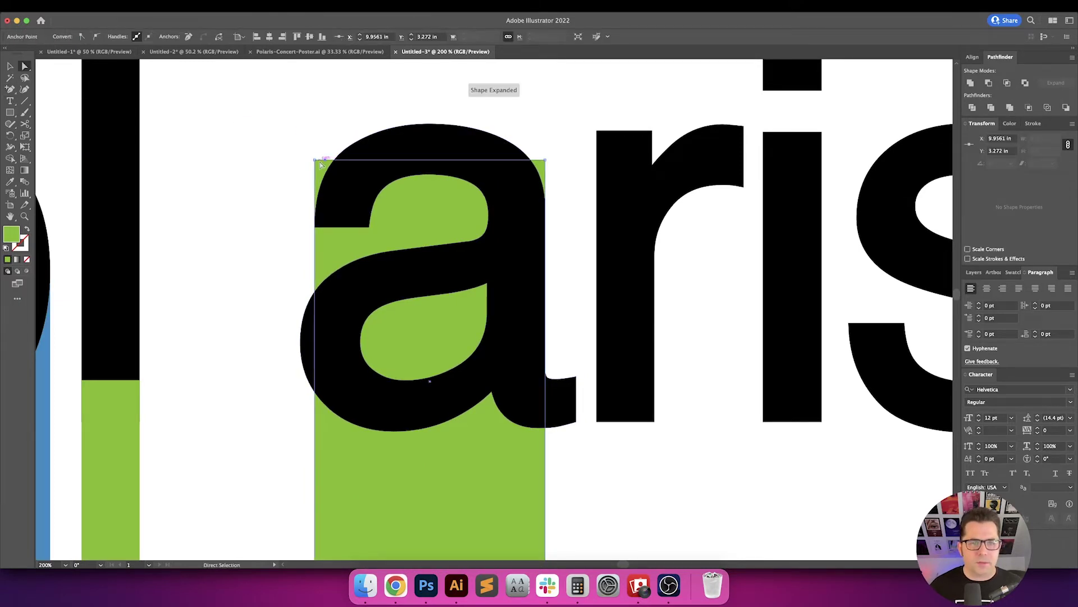
pyautogui.moveTo(327, 162); pyautogui.dragTo(266, 231)
pyautogui.click(296, 214)
pyautogui.press('v')
pyautogui.click(10, 90)
pyautogui.click(504, 176)
pyautogui.press('a')
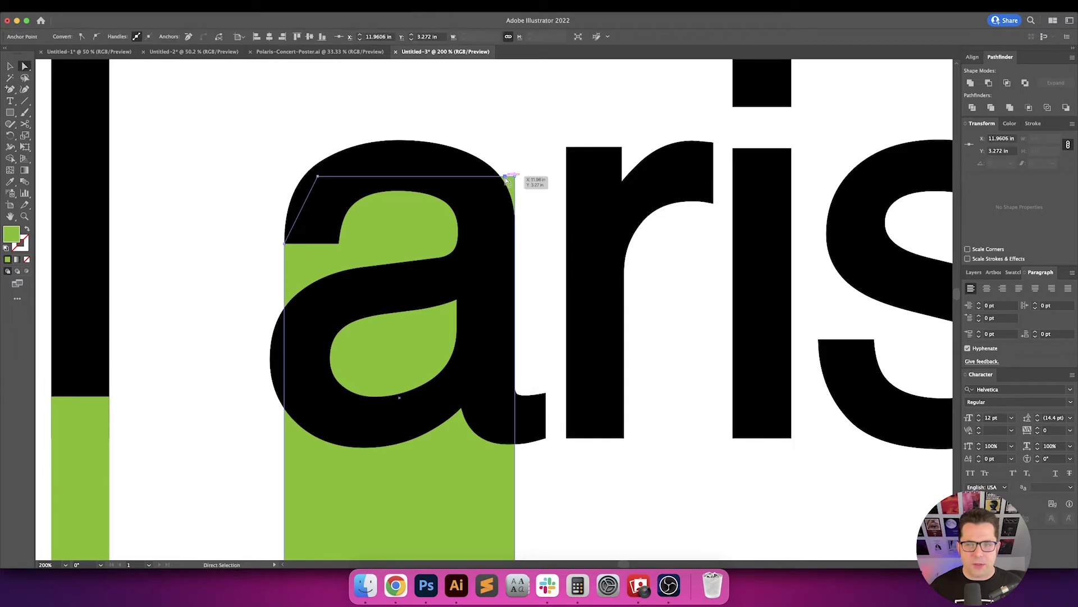
pyautogui.moveTo(504, 177); pyautogui.dragTo(514, 231)
pyautogui.click(528, 223)
# Extend the stripe under the a down to the lower edge of the blue and green stripes.
pyautogui.scroll(-4, 528, 223)
pyautogui.press('v')
pyautogui.scroll(2, 497, 289)
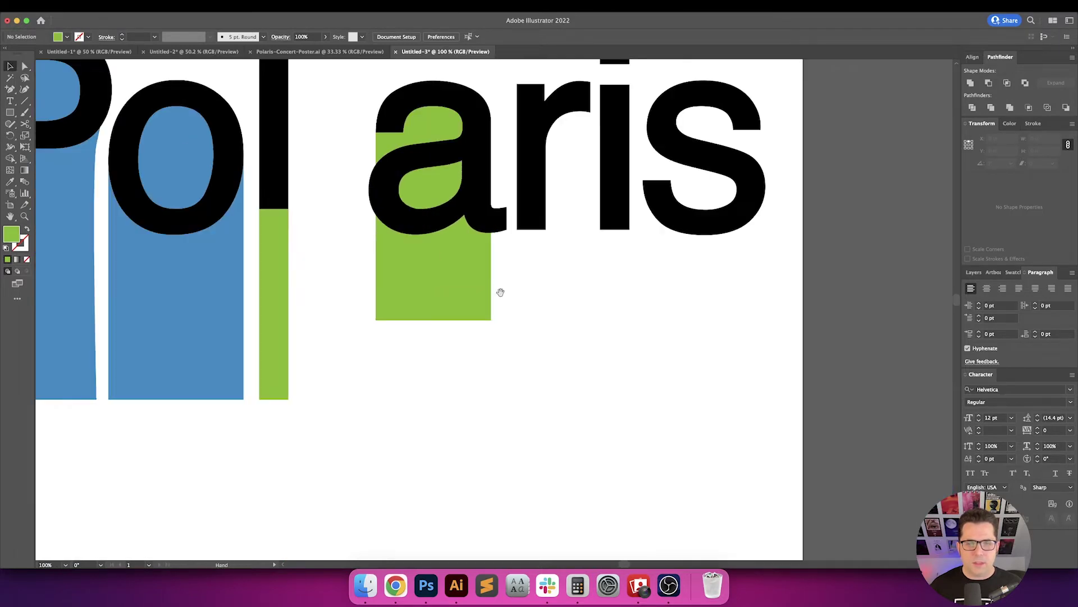
pyautogui.scroll(-1, 511, 312)
pyautogui.moveTo(335, 285); pyautogui.dragTo(336, 286)
pyautogui.moveTo(483, 300); pyautogui.dragTo(482, 377)
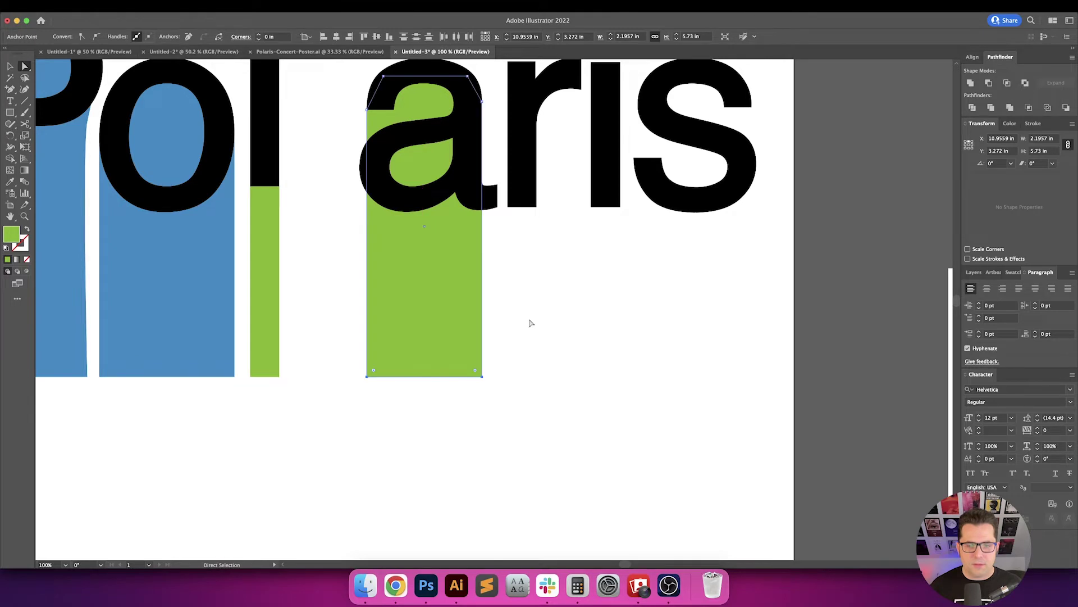
# Fill the stripe under the a with the yellow sampled from the Polaroid reference.
pyautogui.scroll(-1, 540, 310)
pyautogui.moveTo(541, 312); pyautogui.dragTo(556, 357)
pyautogui.press('v')
pyautogui.press('super+shift+a')
pyautogui.moveTo(505, 212); pyautogui.dragTo(228, 170)
pyautogui.click(232, 320)
pyautogui.press('i')
pyautogui.click(786, 419)
# Move the letter a together with its yellow stripe left, leaving a narrow gap to the green stripe.
pyautogui.press('v')
pyautogui.press('super+shift+a')
pyautogui.moveTo(378, 403); pyautogui.dragTo(559, 425)
pyautogui.moveTo(403, 201); pyautogui.dragTo(398, 363)
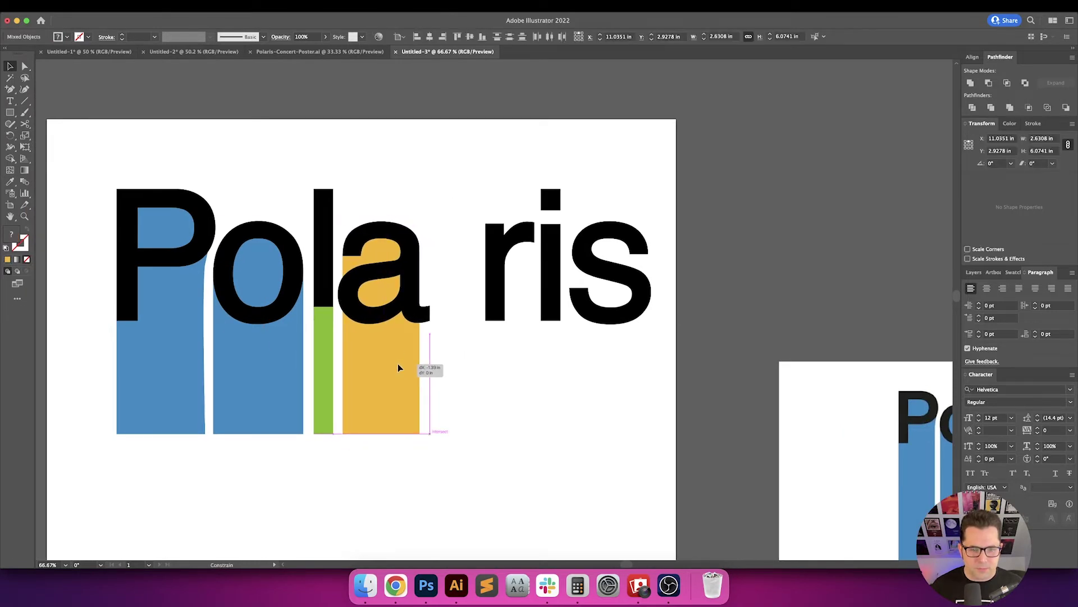
pyautogui.click(479, 369)
pyautogui.moveTo(479, 368); pyautogui.dragTo(453, 383)
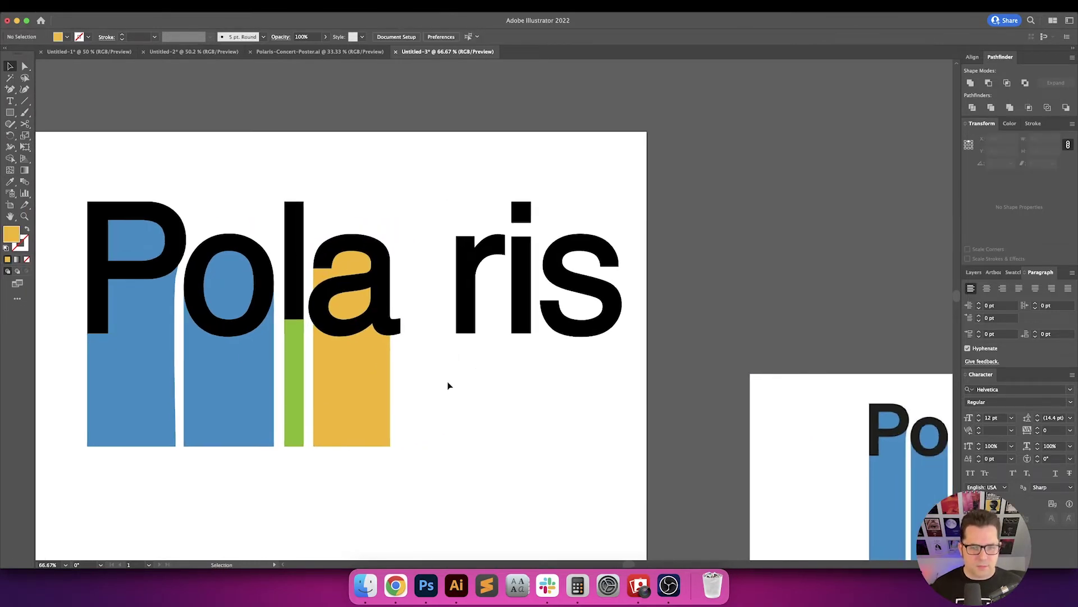
# Bring the letter l in front of its green stripe.
pyautogui.hscroll(-3, 451, 382)
pyautogui.click(354, 305)
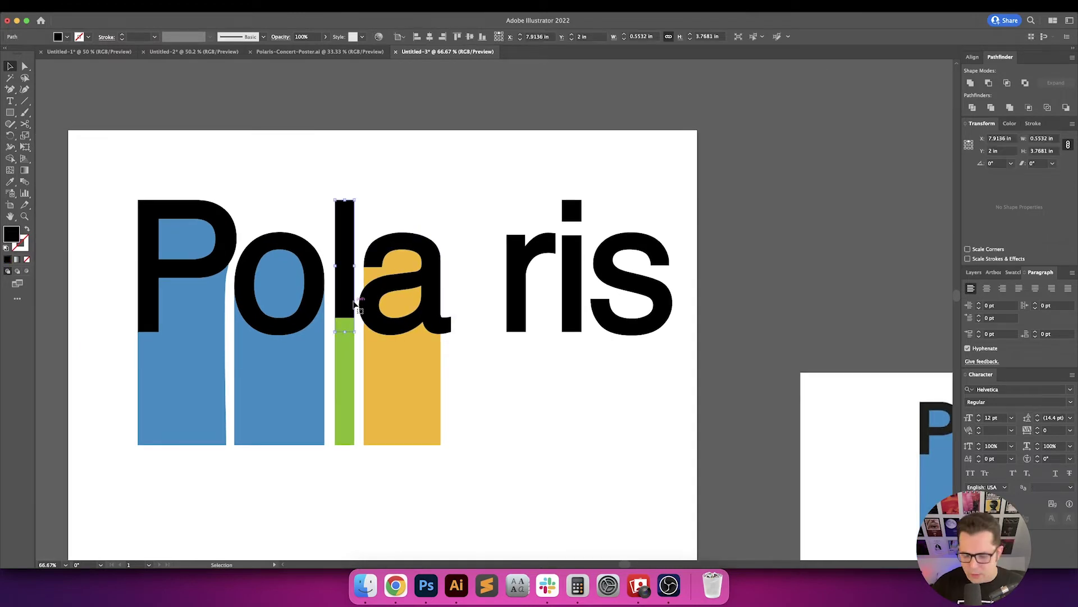
pyautogui.click(467, 197)
# Duplicate the blue stripe of the P onto the r and lower the copy so its upper edge sits behind the letter.
pyautogui.hscroll(5, 423, 200)
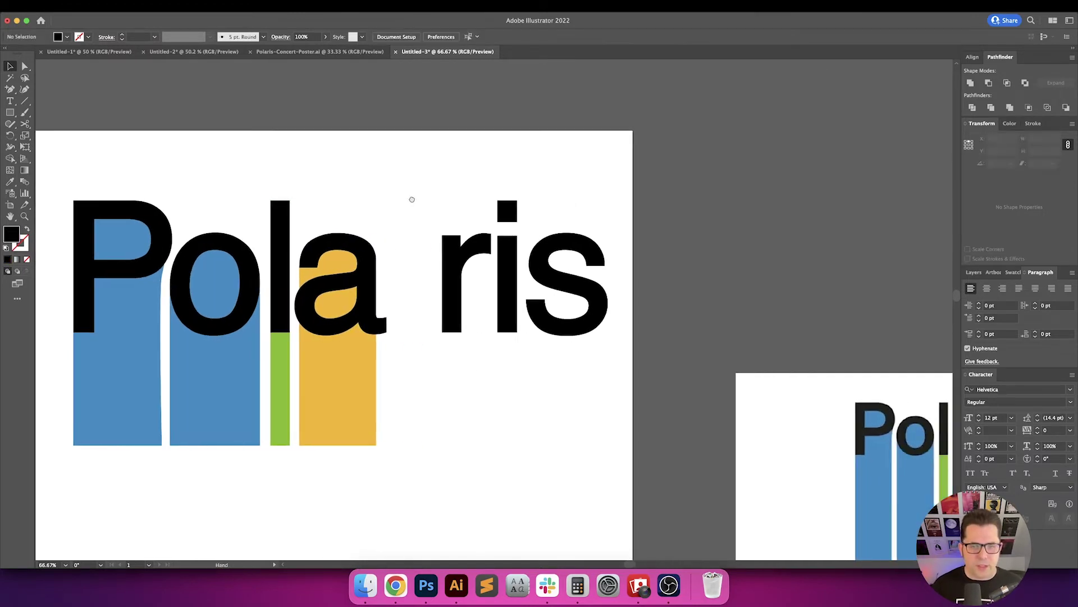
pyautogui.hscroll(5, 419, 349)
pyautogui.scroll(-2, 419, 348)
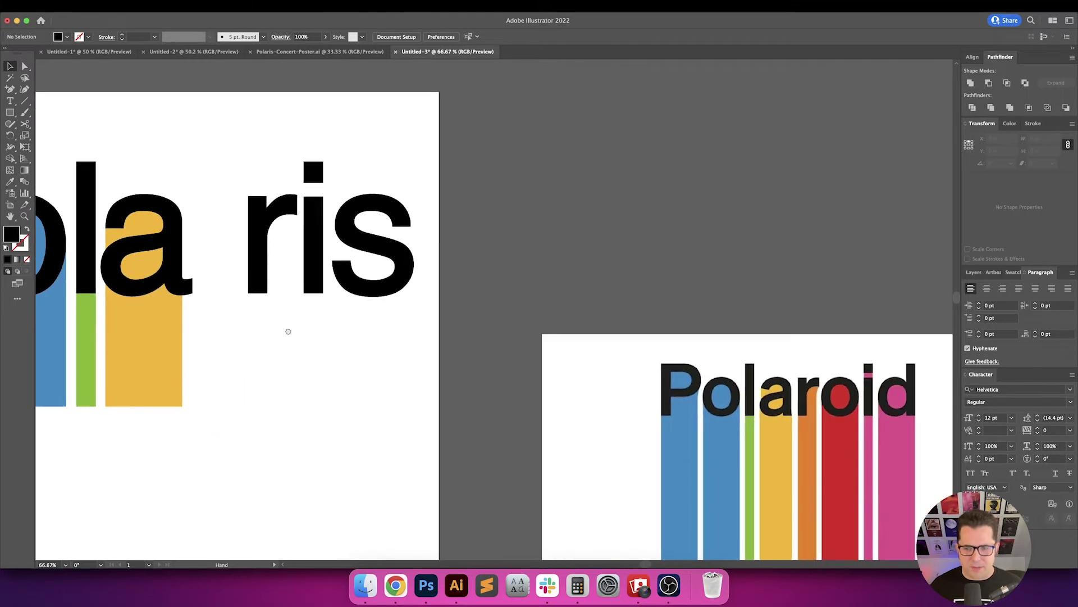
pyautogui.hscroll(-8, 309, 327)
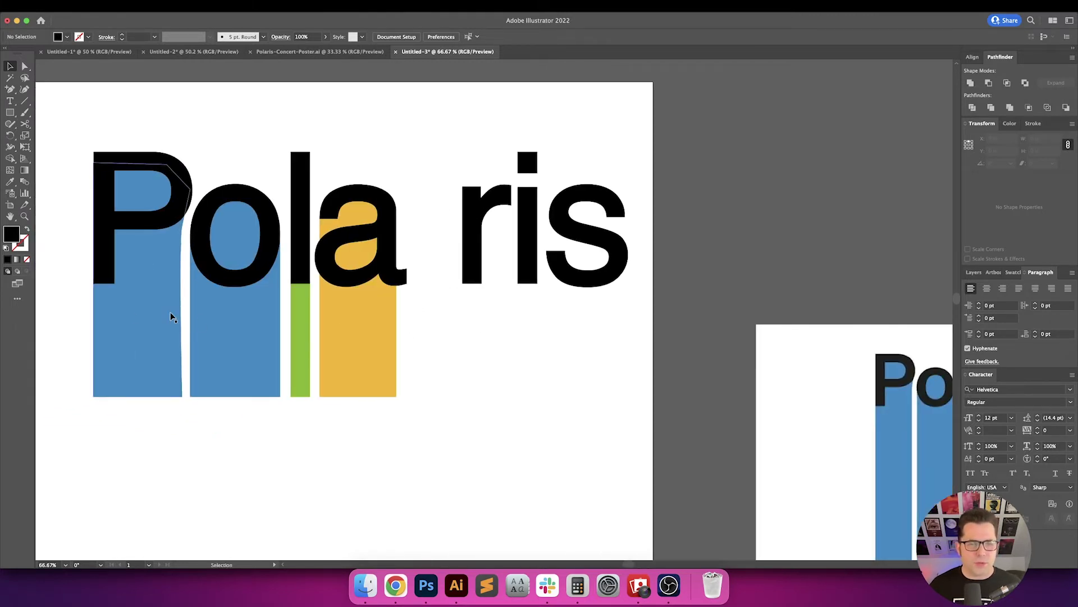
pyautogui.moveTo(140, 332); pyautogui.dragTo(505, 336)
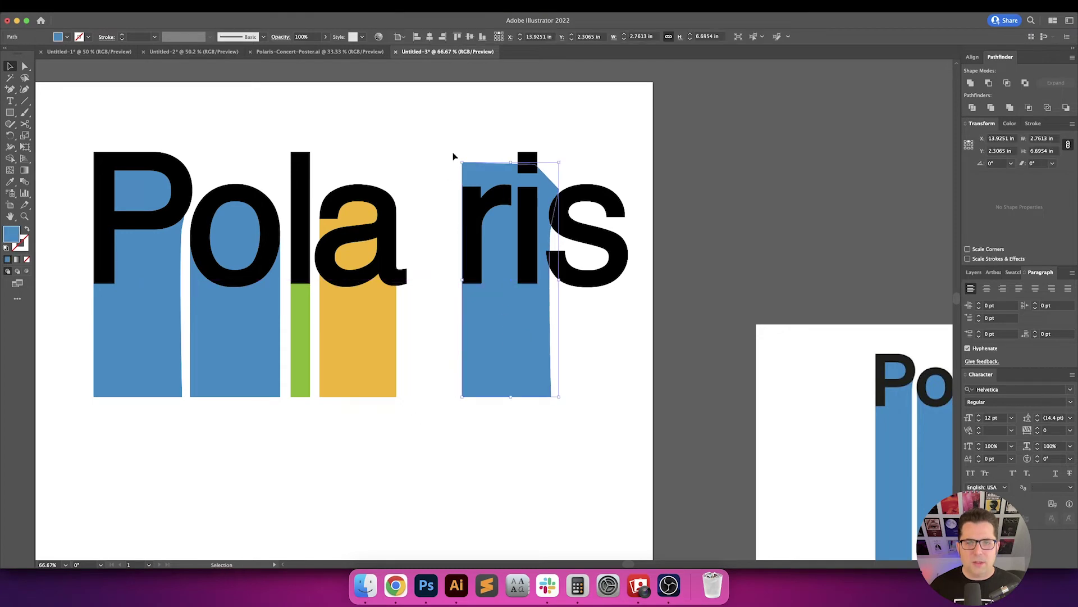
pyautogui.moveTo(499, 277); pyautogui.dragTo(498, 315)
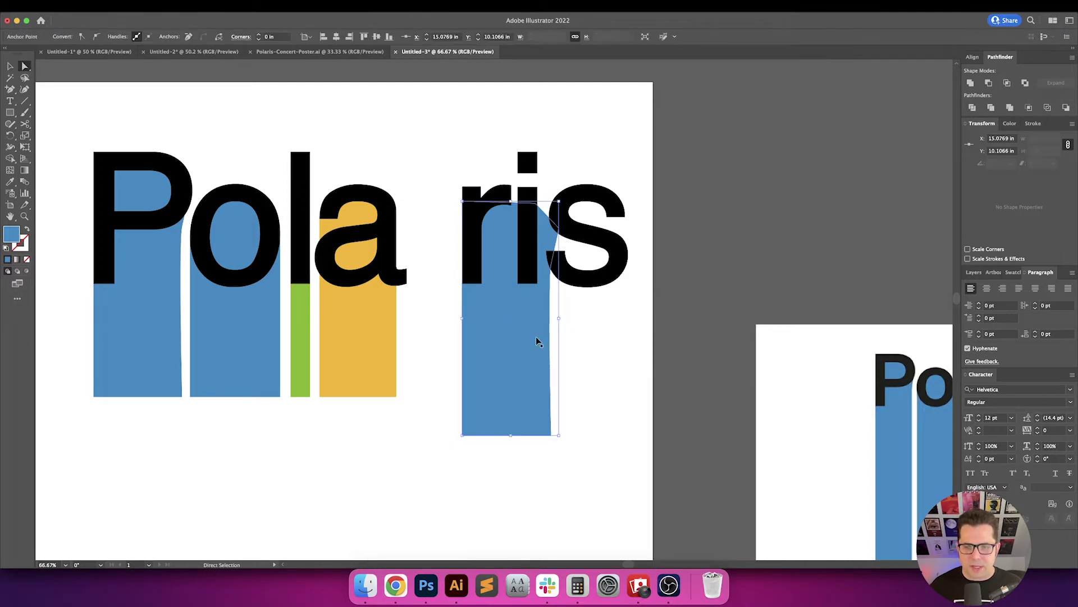
# Lock the lettering that follows the r so only the r and its stripe get edited.
pyautogui.click(534, 170)
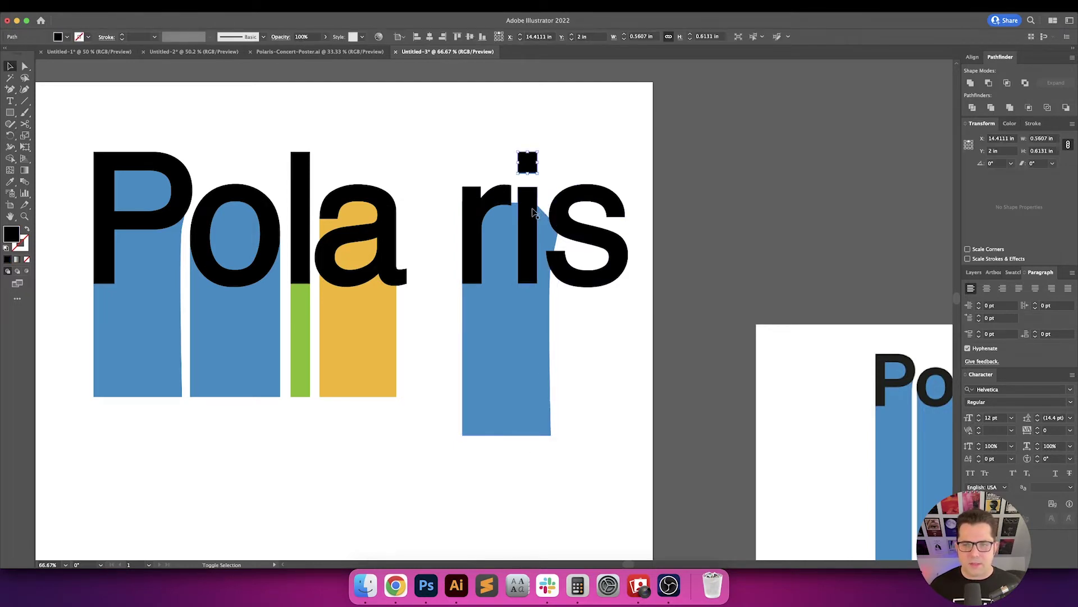
pyautogui.click(590, 179)
pyautogui.moveTo(551, 284); pyautogui.dragTo(508, 487)
pyautogui.press('v')
pyautogui.moveTo(458, 149); pyautogui.dragTo(471, 191)
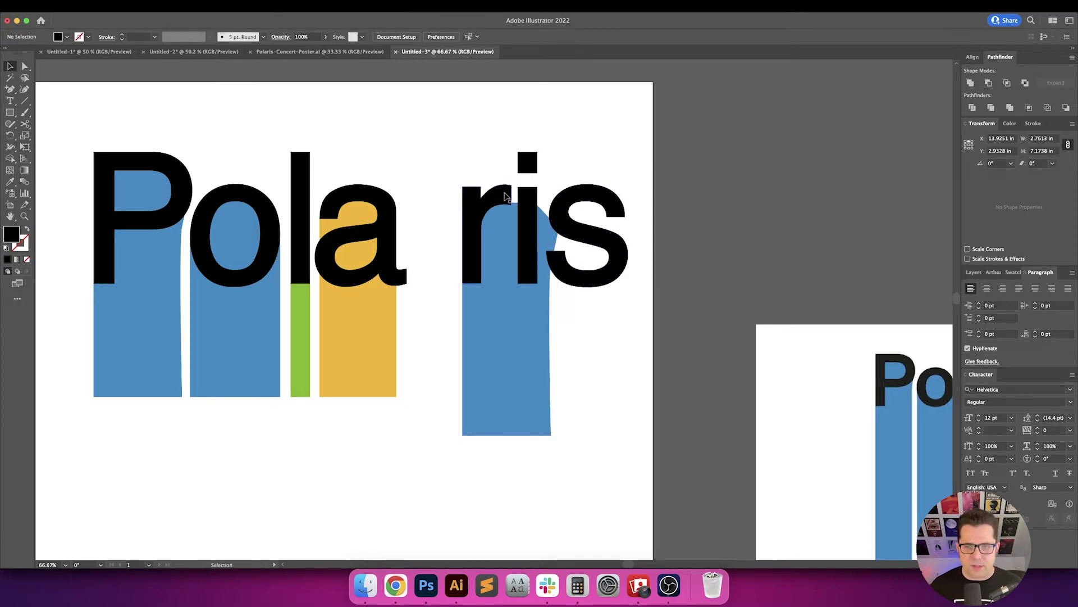
# Narrow the r's blue stripe from its right side and fit the upper right corner to the tip of the r's arm.
pyautogui.moveTo(523, 355); pyautogui.dragTo(505, 490)
pyautogui.moveTo(560, 229); pyautogui.dragTo(517, 212)
pyautogui.press('super+shift+a')
pyautogui.scroll(3, 511, 229)
pyautogui.click(510, 230)
pyautogui.scroll(3, 510, 193)
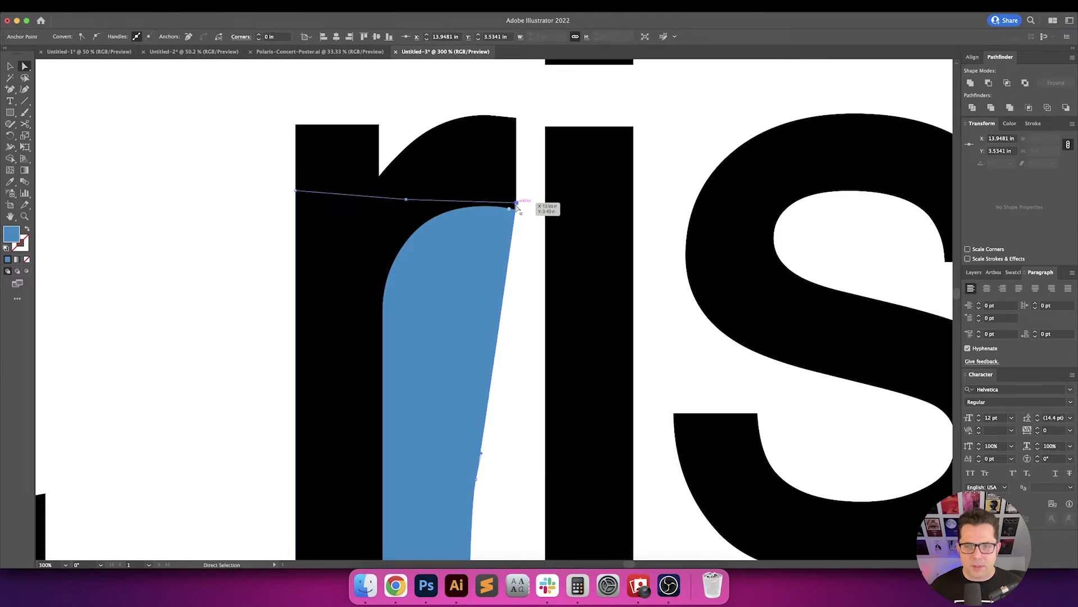
pyautogui.click(520, 228)
pyautogui.click(518, 213)
pyautogui.scroll(5, 520, 215)
# Add an anchor point on the stripe's upper edge and raise it to close the gap beneath the r's arm.
pyautogui.click(227, 218)
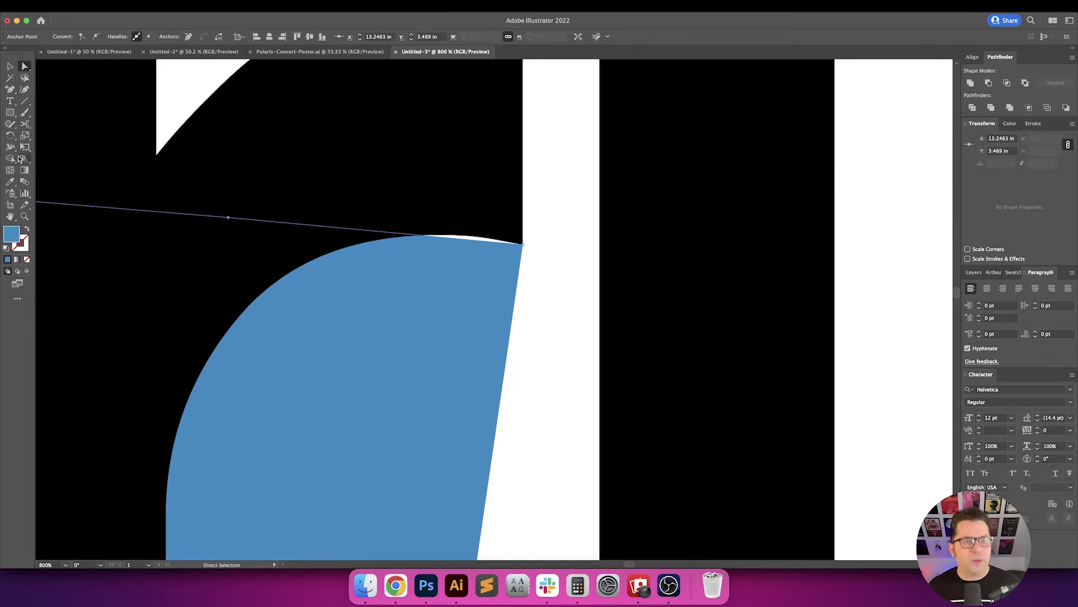
pyautogui.click(9, 91)
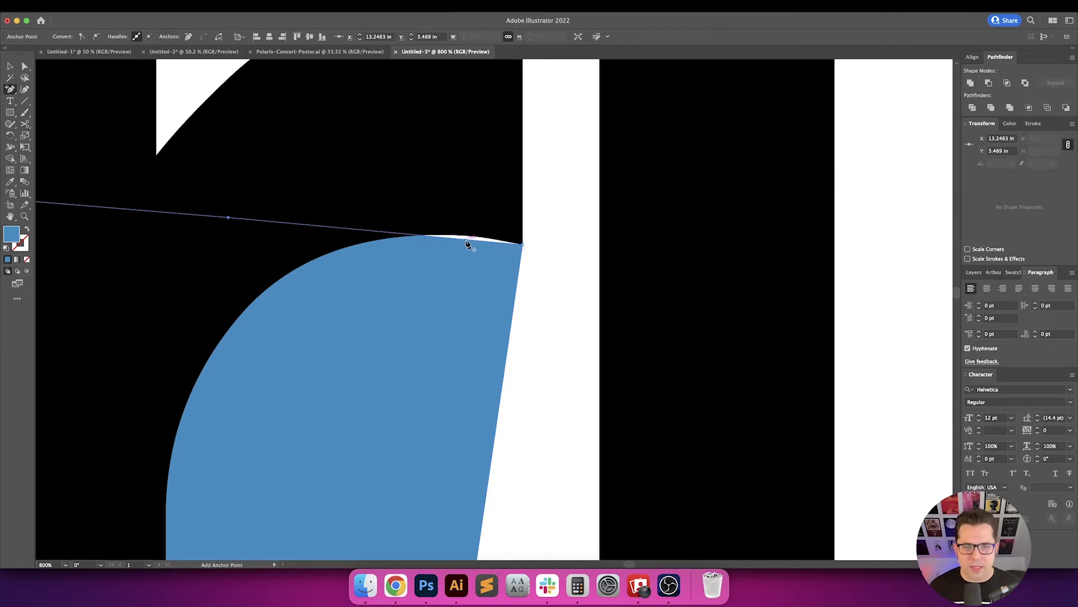
pyautogui.press('a')
pyautogui.moveTo(467, 240); pyautogui.dragTo(424, 211)
pyautogui.click(551, 240)
# Reshape the stripe's right edge so it curves in from the tip of the r's arm toward the straight lower part.
pyautogui.scroll(-7, 551, 240)
pyautogui.scroll(-3, 489, 205)
pyautogui.scroll(1, 401, 227)
pyautogui.click(409, 248)
pyautogui.click(417, 175)
pyautogui.press('v')
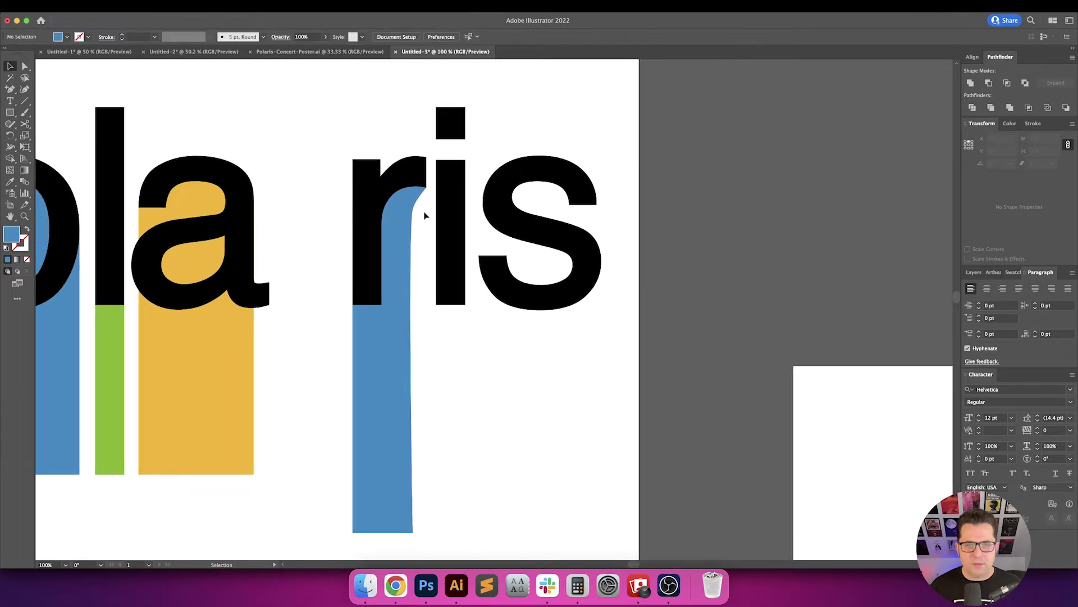
pyautogui.scroll(2, 413, 208)
pyautogui.press('a')
pyautogui.click(416, 217)
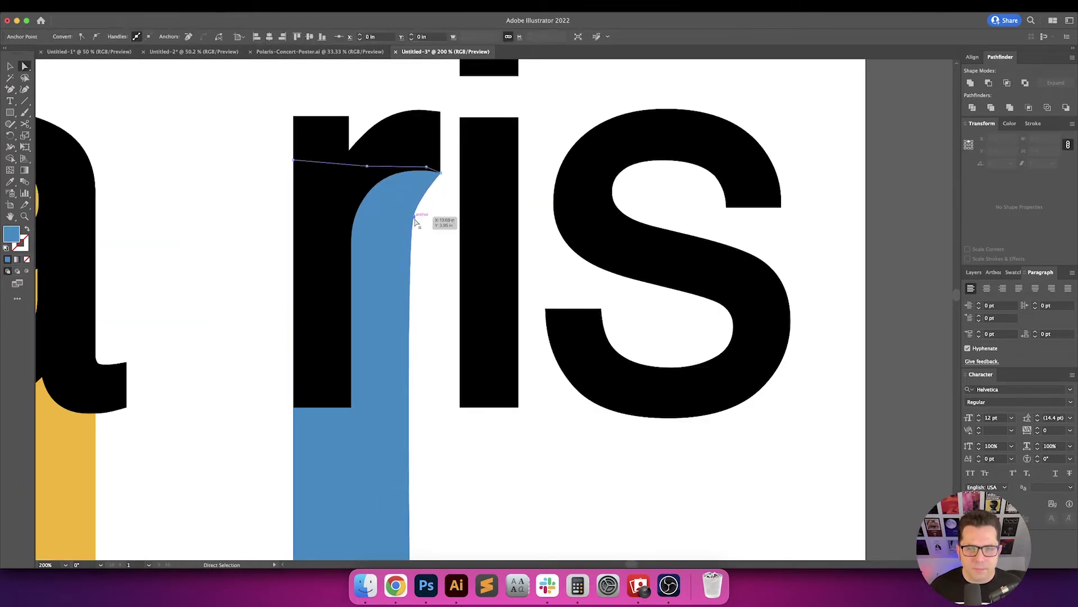
# Shorten the r's blue stripe so its lower edge lines up with the yellow stripe.
pyautogui.scroll(-10, 439, 417)
pyautogui.scroll(1, 438, 416)
pyautogui.keyDown('alt'); pyautogui.scroll(-2, 432, 425); pyautogui.keyUp('alt')
pyautogui.press('v')
pyautogui.click(469, 397)
pyautogui.scroll(1, 471, 398)
pyautogui.press('a')
pyautogui.moveTo(460, 474); pyautogui.dragTo(371, 398)
pyautogui.press('v')
pyautogui.click(421, 429)
pyautogui.scroll(1, 444, 354)
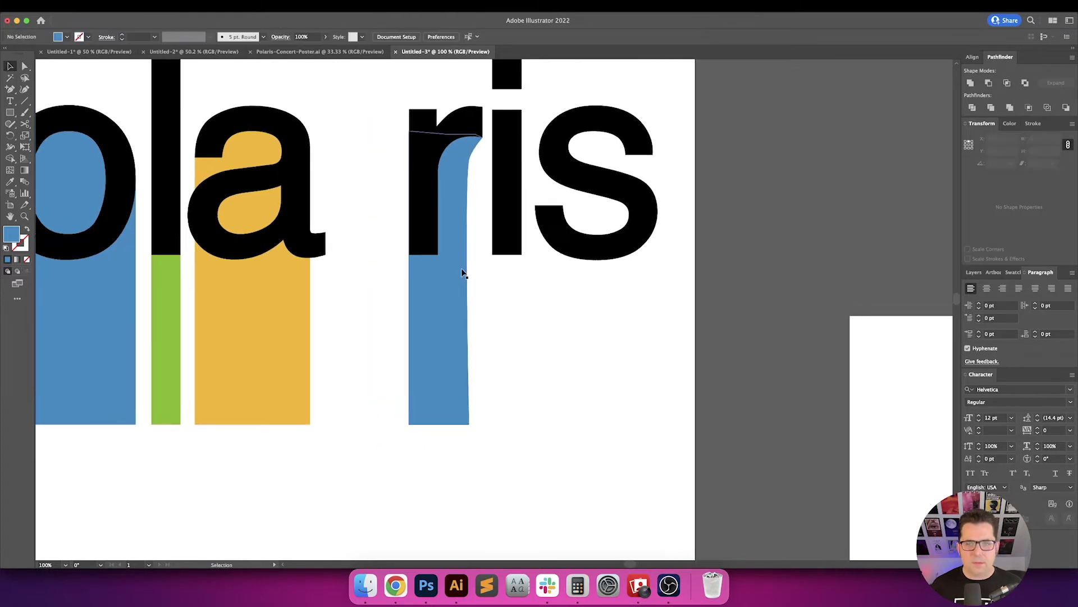
# Copy the X position of the anchor point under the r's arm, 13.6702 in, to the stripe's lower right corner.
pyautogui.scroll(1, 481, 173)
pyautogui.press('a')
pyautogui.click(471, 195)
pyautogui.moveTo(471, 196); pyautogui.dragTo(472, 203)
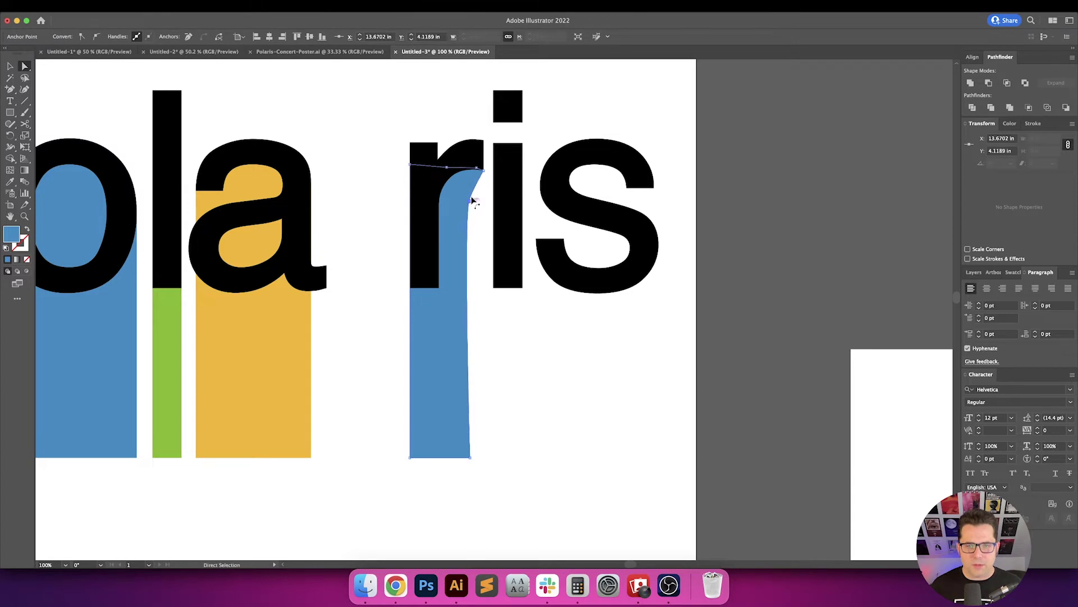
pyautogui.click(471, 456)
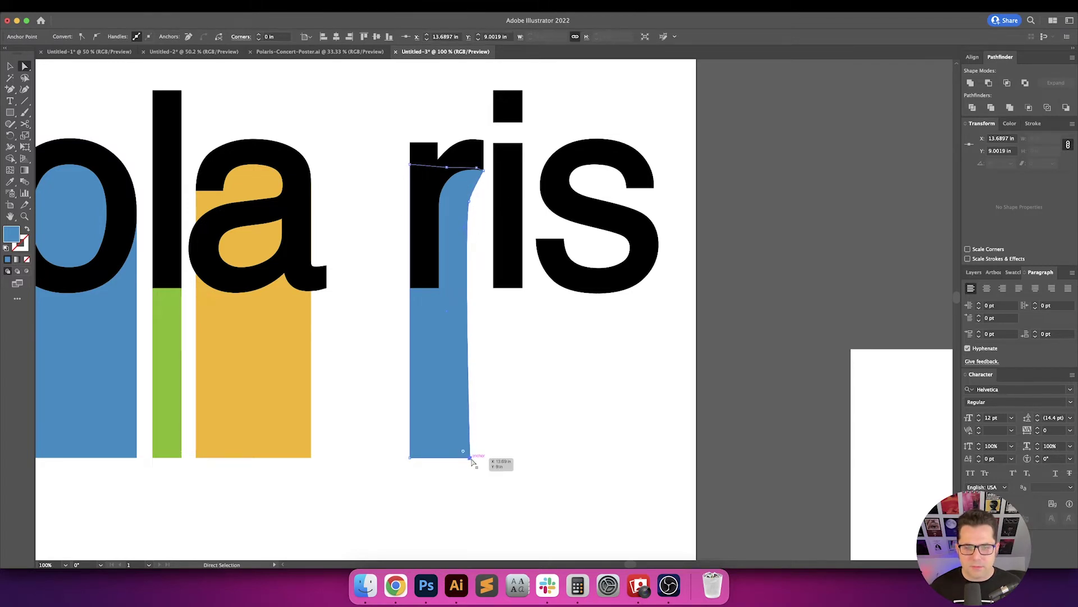
pyautogui.click(472, 203)
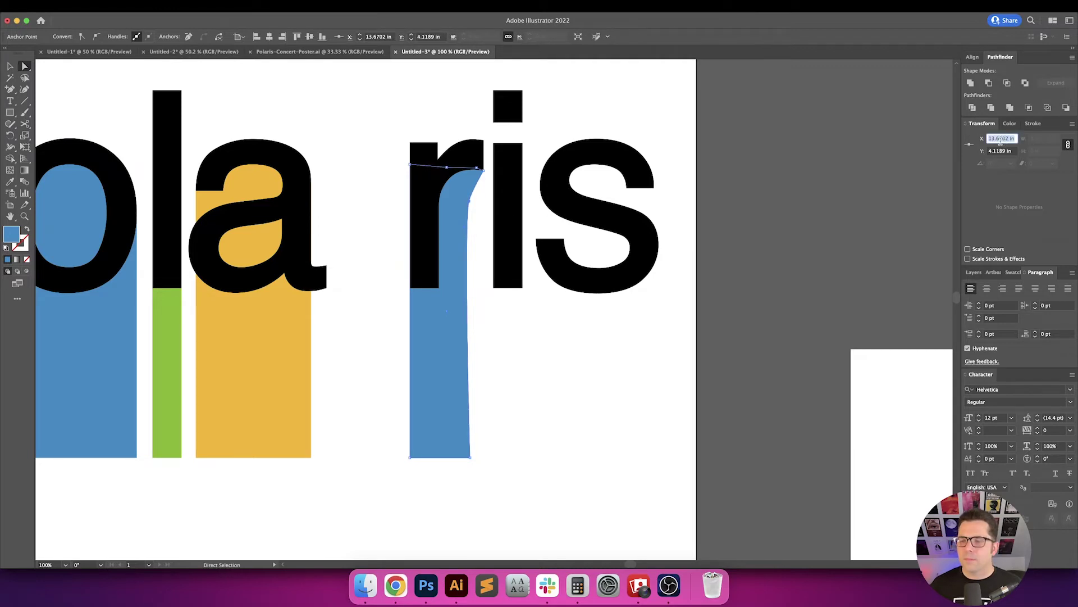
pyautogui.click(488, 466)
pyautogui.click(471, 457)
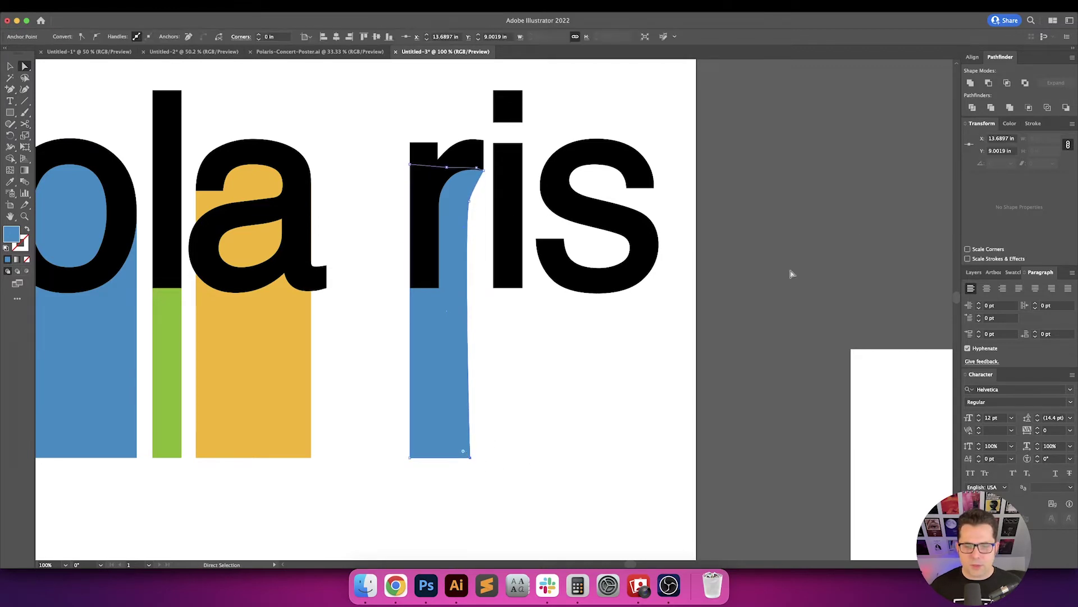
pyautogui.click(997, 139)
pyautogui.press('super+v')
pyautogui.press('Return')
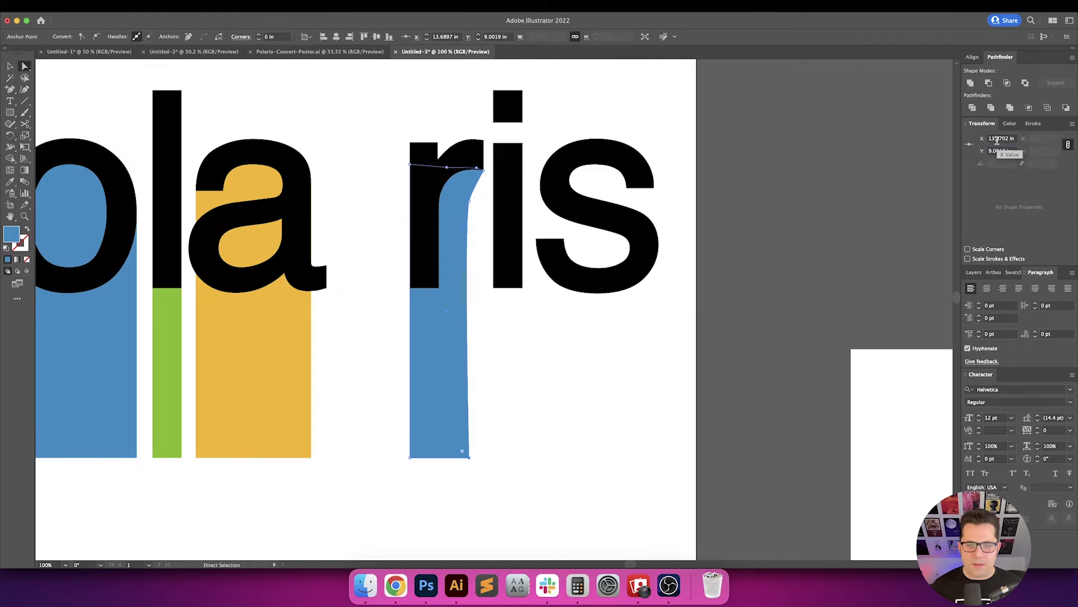
# Shift the lower right corner of the r's stripe slightly left to straighten its right edge.
pyautogui.press('v')
pyautogui.click(544, 338)
pyautogui.moveTo(532, 340); pyautogui.dragTo(541, 353)
pyautogui.press('a')
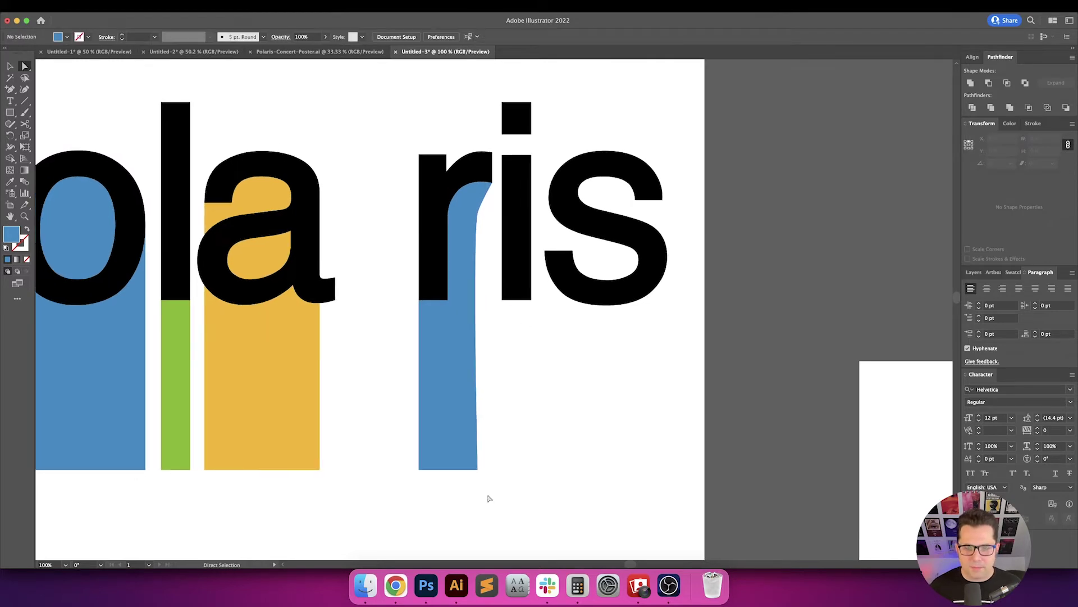
pyautogui.moveTo(459, 464); pyautogui.dragTo(474, 470)
pyautogui.click(489, 466)
pyautogui.press('v')
pyautogui.scroll(3, 501, 455)
pyautogui.hscroll(-3, 500, 455)
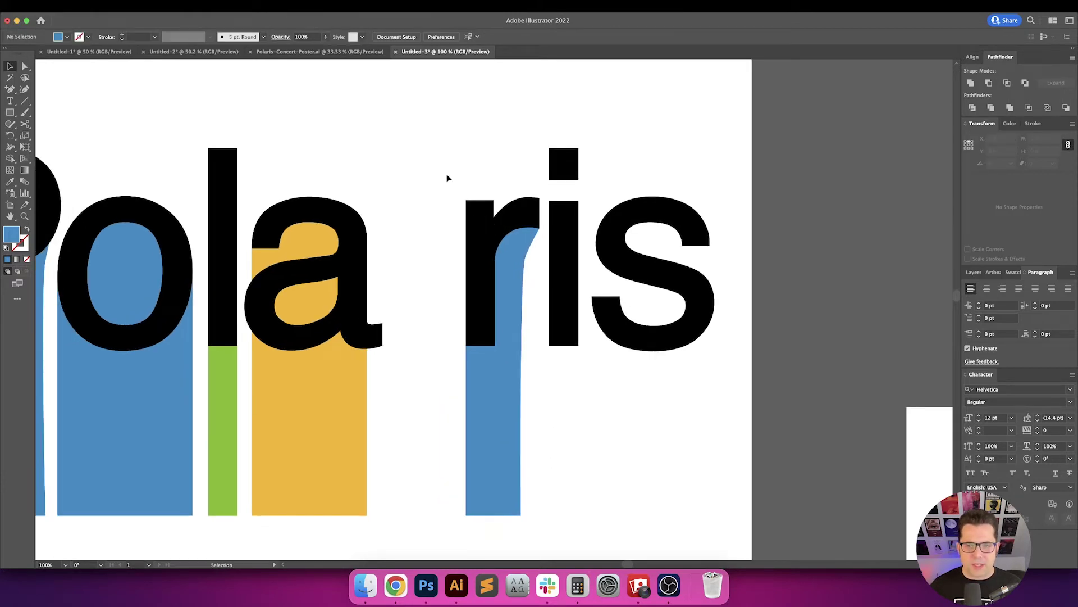
pyautogui.hscroll(-2, 525, 314)
pyautogui.moveTo(510, 292); pyautogui.dragTo(459, 314)
pyautogui.press('super+z')
pyautogui.click(473, 163)
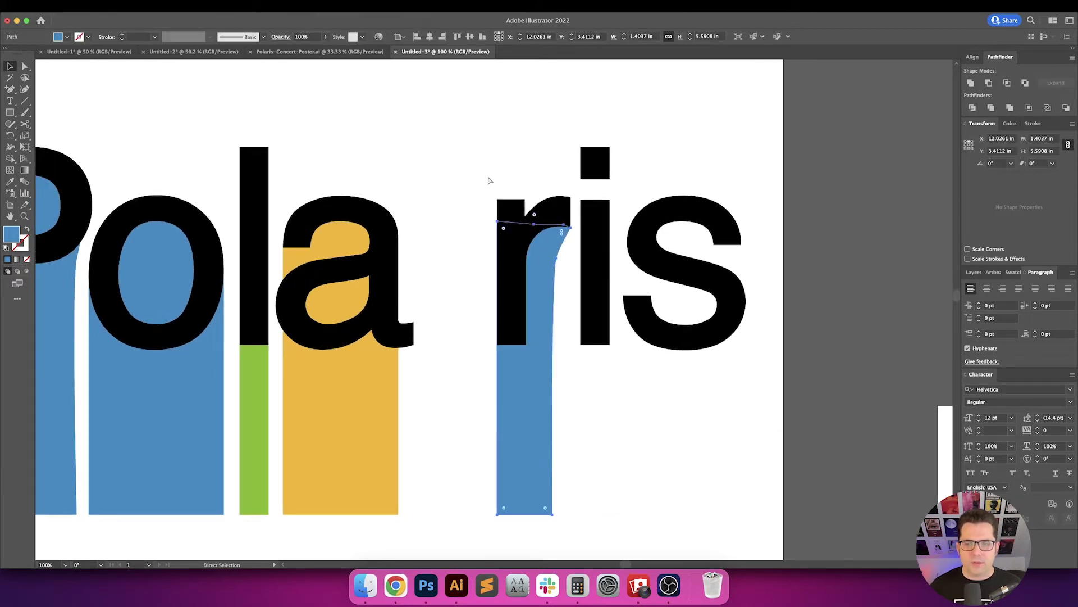
# Unlock all objects and move the r with its blue stripe left beside the a.
pyautogui.click(114, 6)
pyautogui.click(138, 89)
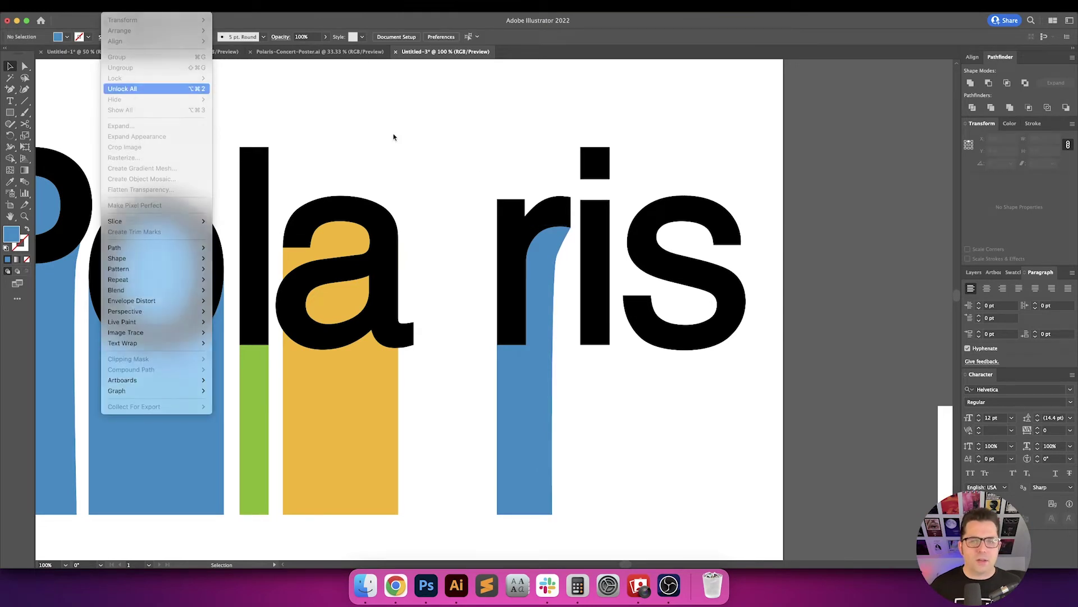
pyautogui.click(461, 175)
pyautogui.moveTo(547, 294); pyautogui.dragTo(471, 319)
pyautogui.click(510, 318)
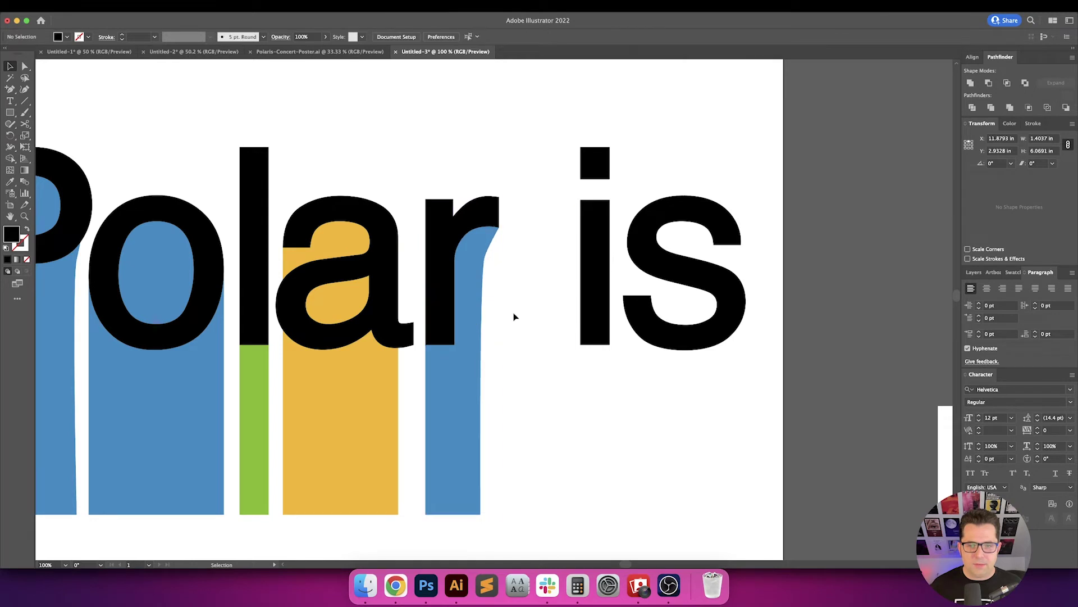
# Recolor the r's blue stripe with the orange sampled from the matching stripe in the Polaroid reference.
pyautogui.scroll(-5, 510, 318)
pyautogui.moveTo(555, 347); pyautogui.dragTo(501, 322)
pyautogui.scroll(4, 500, 322)
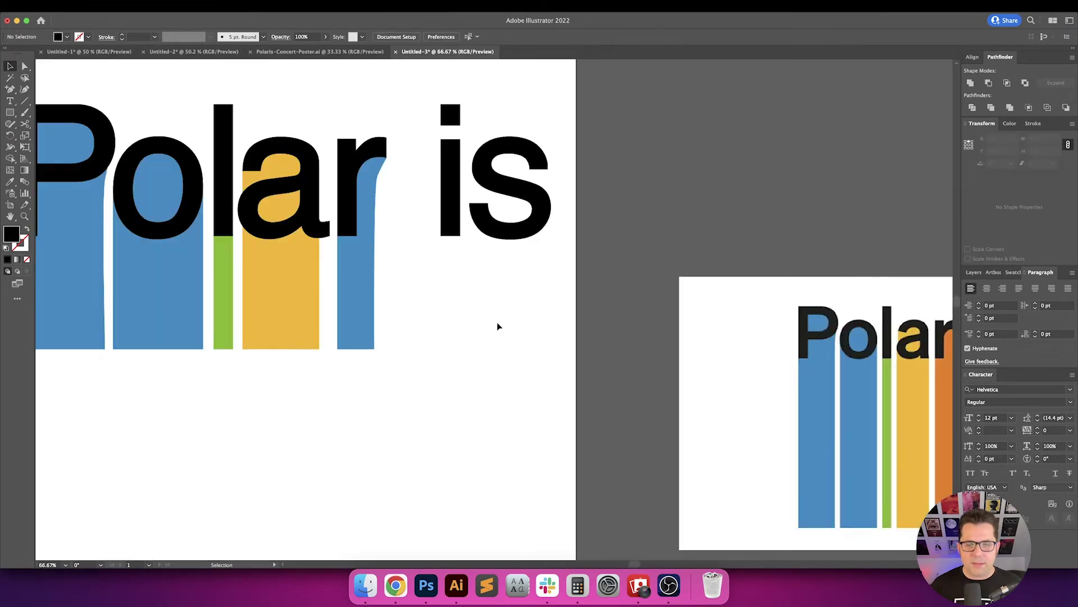
pyautogui.click(366, 301)
pyautogui.hscroll(3, 479, 315)
pyautogui.press('i')
pyautogui.click(858, 397)
pyautogui.press('v')
pyautogui.click(387, 349)
# Duplicate the l's green stripe horizontally and place the copy under the i.
pyautogui.hscroll(-3, 512, 374)
pyautogui.scroll(2, 511, 374)
pyautogui.moveTo(511, 375); pyautogui.dragTo(390, 366)
pyautogui.moveTo(303, 332); pyautogui.dragTo(326, 348)
pyautogui.moveTo(121, 331); pyautogui.dragTo(349, 335)
# Widen the i's green stripe to about 0.56 in from its center and send it behind the letter.
pyautogui.scroll(5, 343, 253)
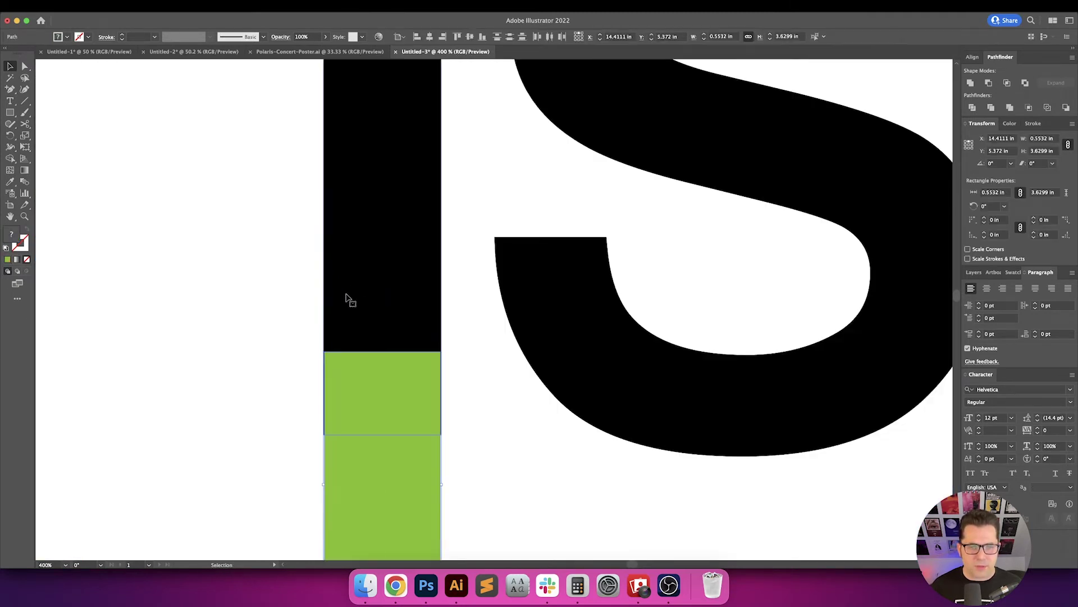
pyautogui.click(210, 236)
pyautogui.scroll(-3, 222, 246)
pyautogui.click(400, 443)
pyautogui.scroll(-6, 393, 449)
pyautogui.hscroll(1, 393, 449)
pyautogui.moveTo(384, 492)
pyautogui.mouseDown()
pyautogui.moveTo(398, 490)
pyautogui.moveTo(386, 491)
pyautogui.mouseUp()
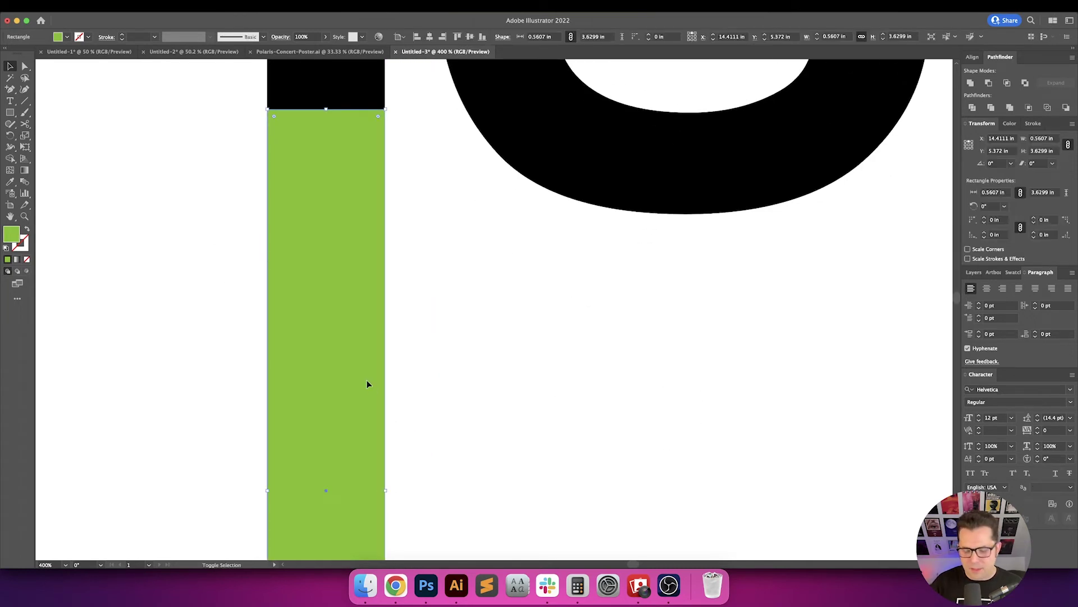
pyautogui.press('super+0')
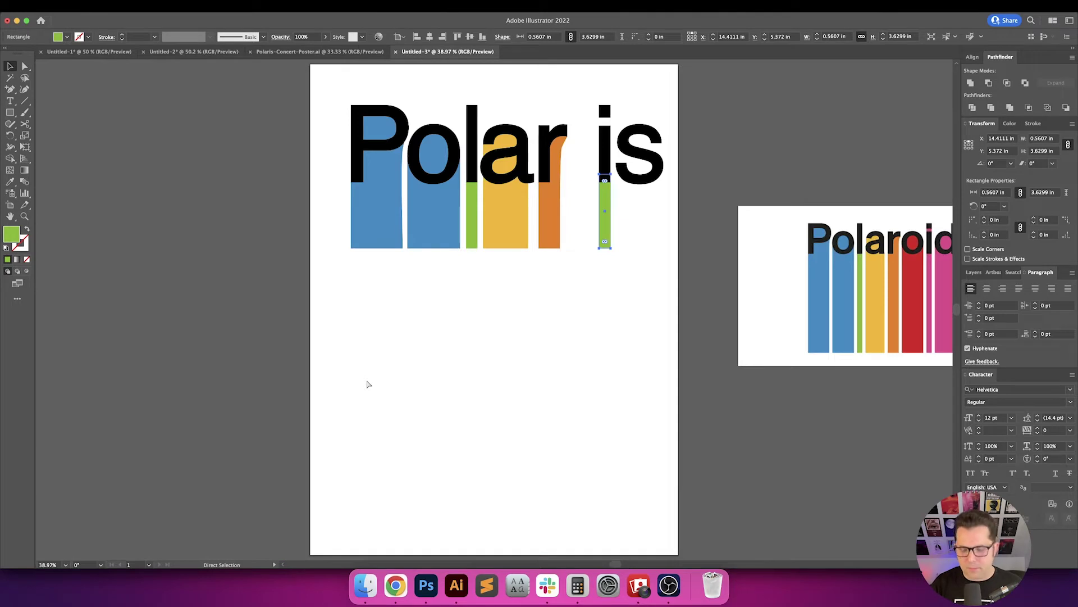
# Extend the i's stripe upward to the dot, about 6.47 in tall, and recolor it with the reference's red.
pyautogui.press('super+equal')
pyautogui.hscroll(5, 508, 392)
pyautogui.moveTo(332, 294); pyautogui.dragTo(362, 203)
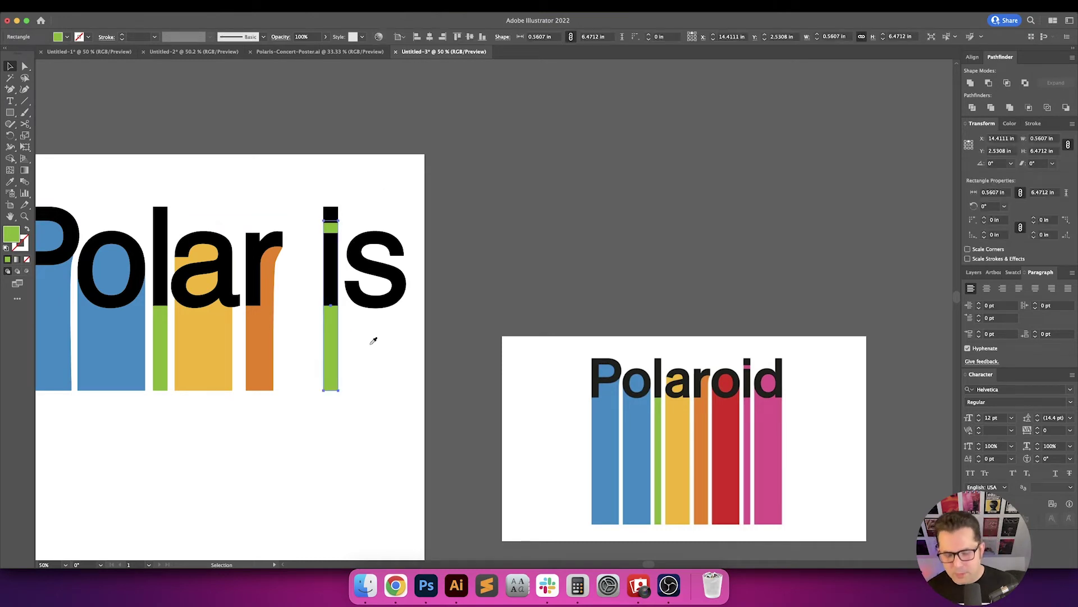
pyautogui.press('i')
pyautogui.click(728, 427)
pyautogui.press('v')
# Move the i with its red stripe left beside the r, and bring the s left beside the i.
pyautogui.click(326, 414)
pyautogui.moveTo(339, 402); pyautogui.dragTo(475, 415)
pyautogui.click(463, 334)
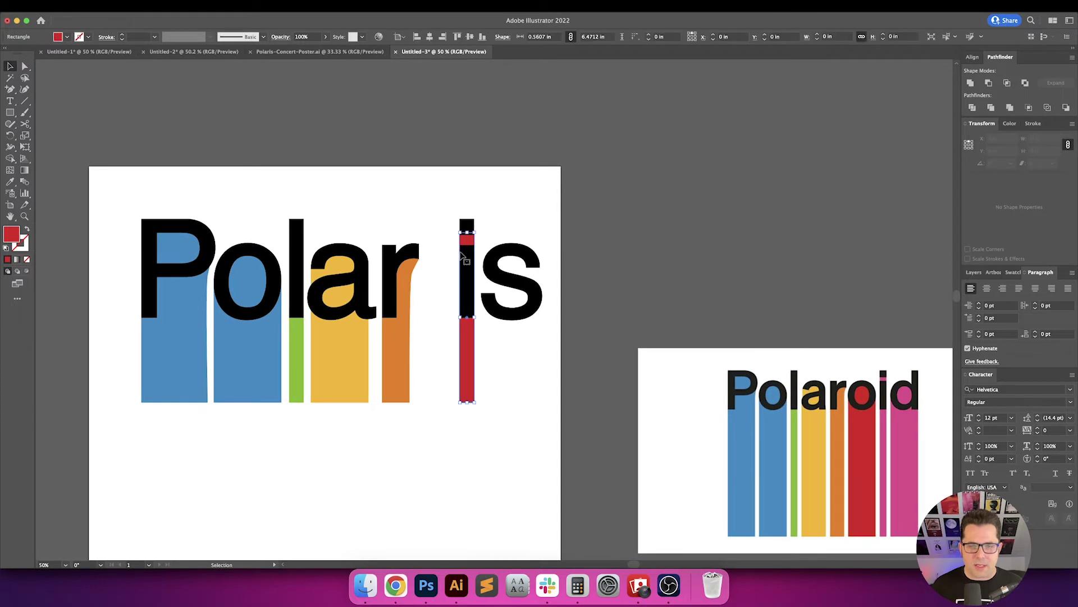
pyautogui.moveTo(442, 200); pyautogui.dragTo(451, 225)
pyautogui.moveTo(475, 284); pyautogui.dragTo(433, 292)
pyautogui.click(479, 234)
pyautogui.click(523, 292)
pyautogui.moveTo(524, 292); pyautogui.dragTo(488, 293)
pyautogui.click(527, 324)
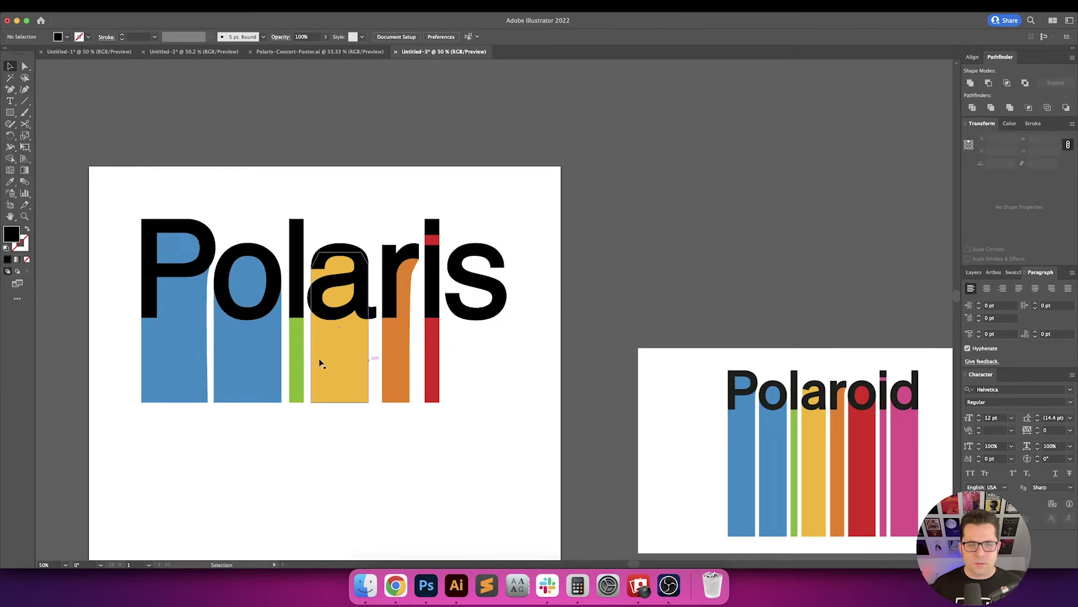
# Duplicate the o's blue stripe behind the s and recolor the copy with the reference's magenta.
pyautogui.moveTo(274, 359); pyautogui.dragTo(506, 355)
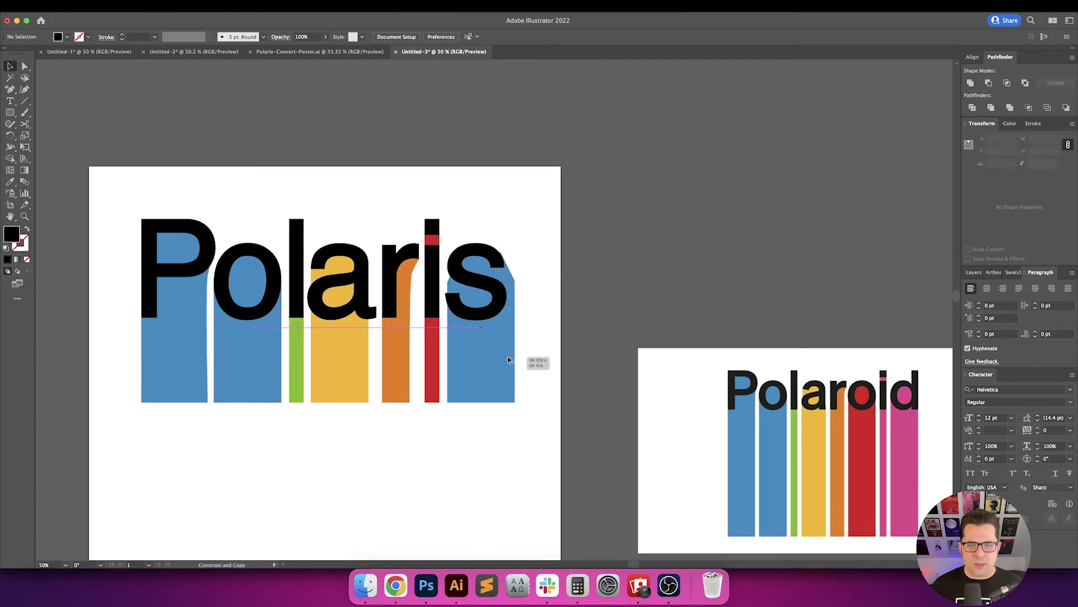
pyautogui.press('i')
pyautogui.click(906, 431)
pyautogui.press('v')
pyautogui.scroll(2, 559, 306)
pyautogui.press('super+equal')
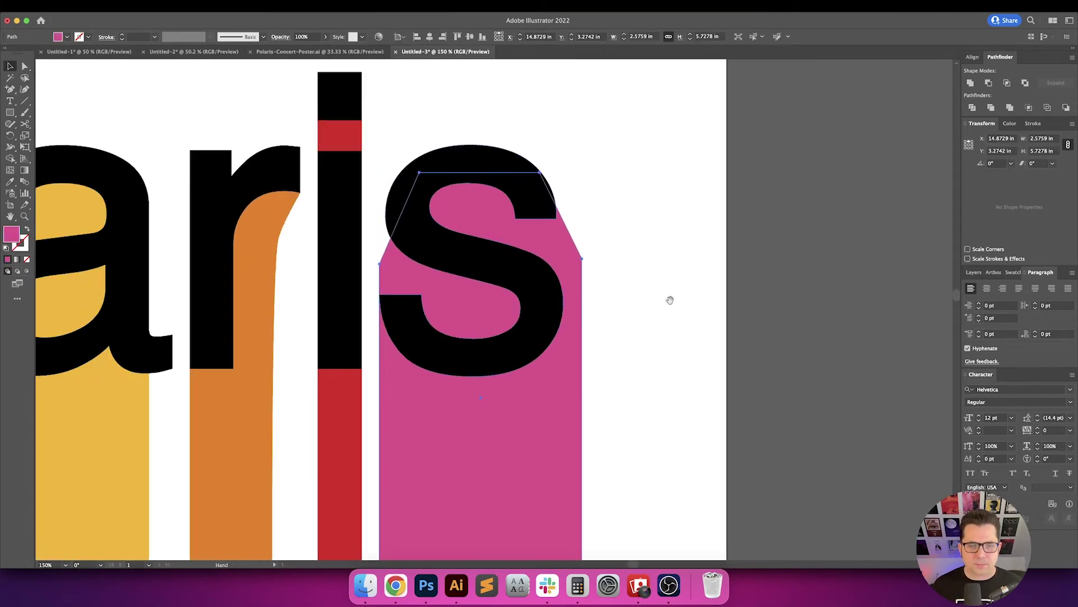
# Move the left shoulder point of the s's stripe up and inward behind the letter's upper curve.
pyautogui.keyDown('shift'); pyautogui.click(407, 312); pyautogui.keyUp('shift')
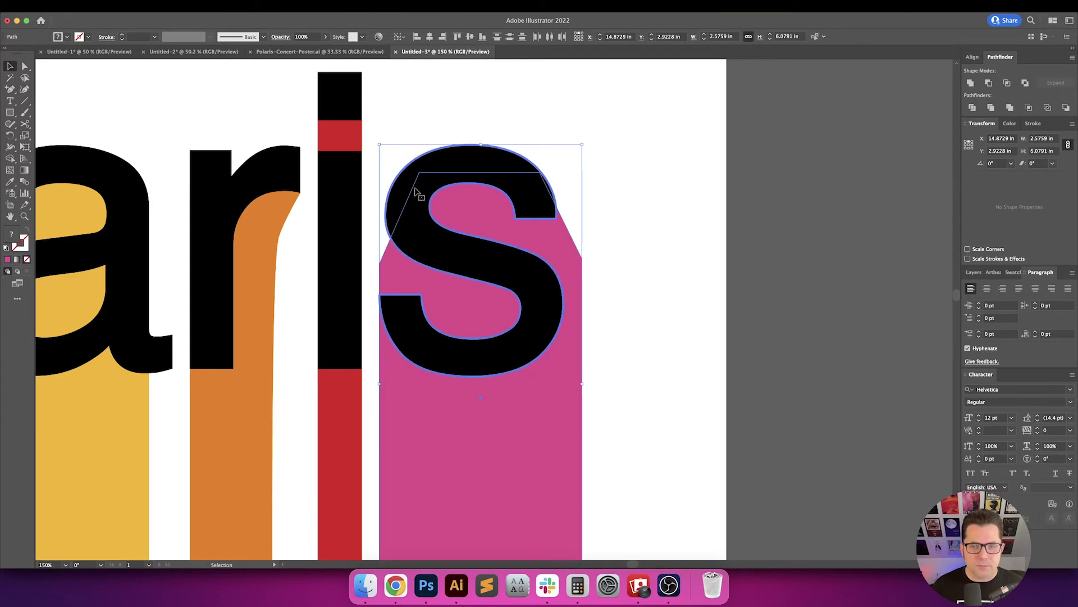
pyautogui.click(390, 264)
pyautogui.press('a')
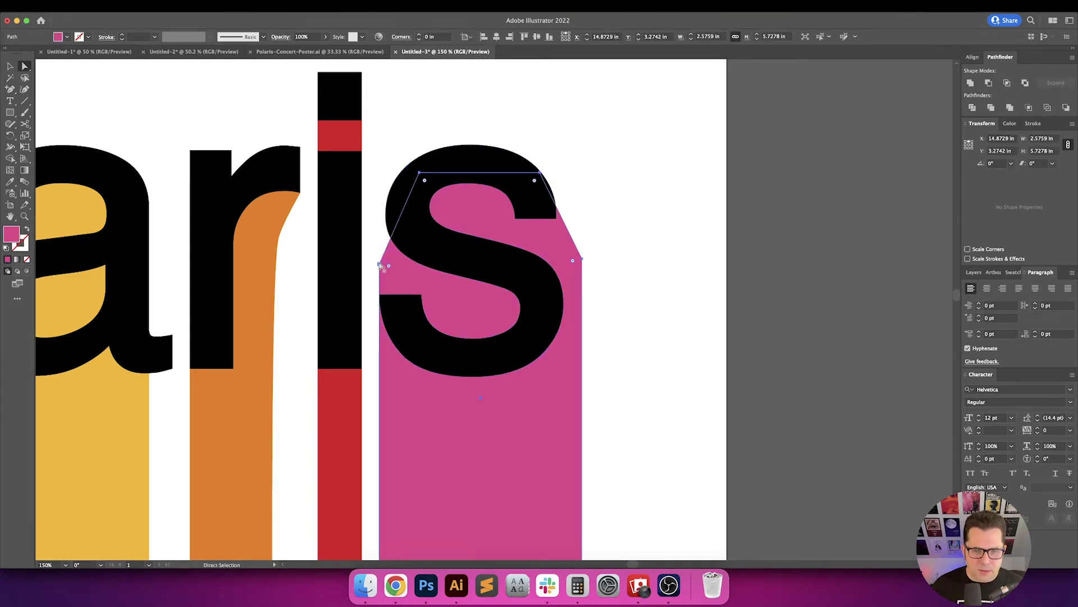
pyautogui.moveTo(380, 264); pyautogui.dragTo(384, 226)
pyautogui.press('super+z')
pyautogui.moveTo(381, 267); pyautogui.dragTo(387, 216)
# Copy the left shoulder point's X position, 13.6622 in, to the lower left corner of the s's stripe.
pyautogui.press('super+minus')
pyautogui.press('super+minus')
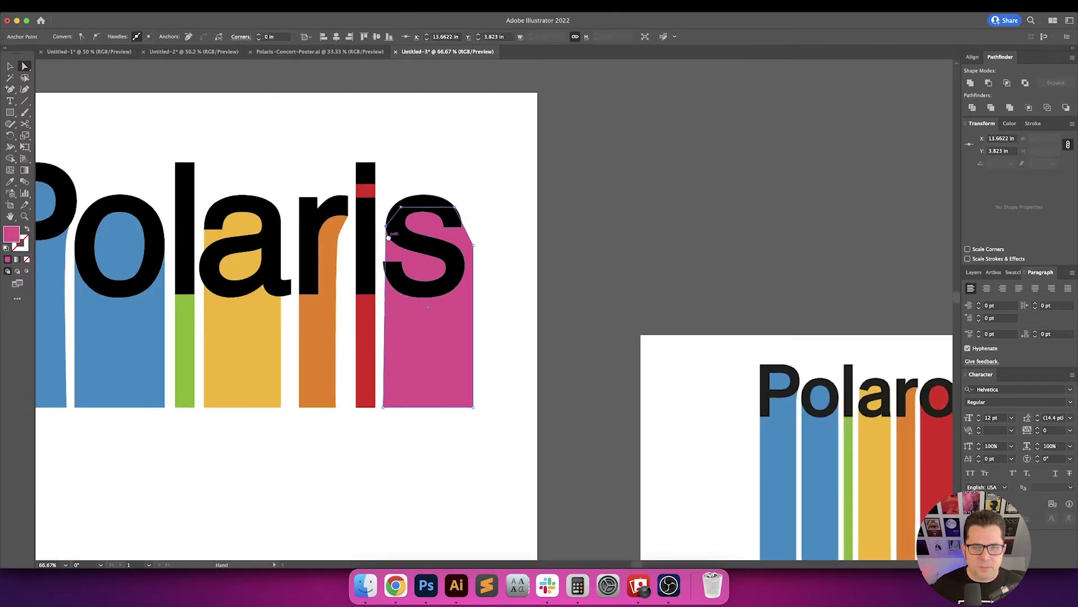
pyautogui.scroll(1, 385, 274)
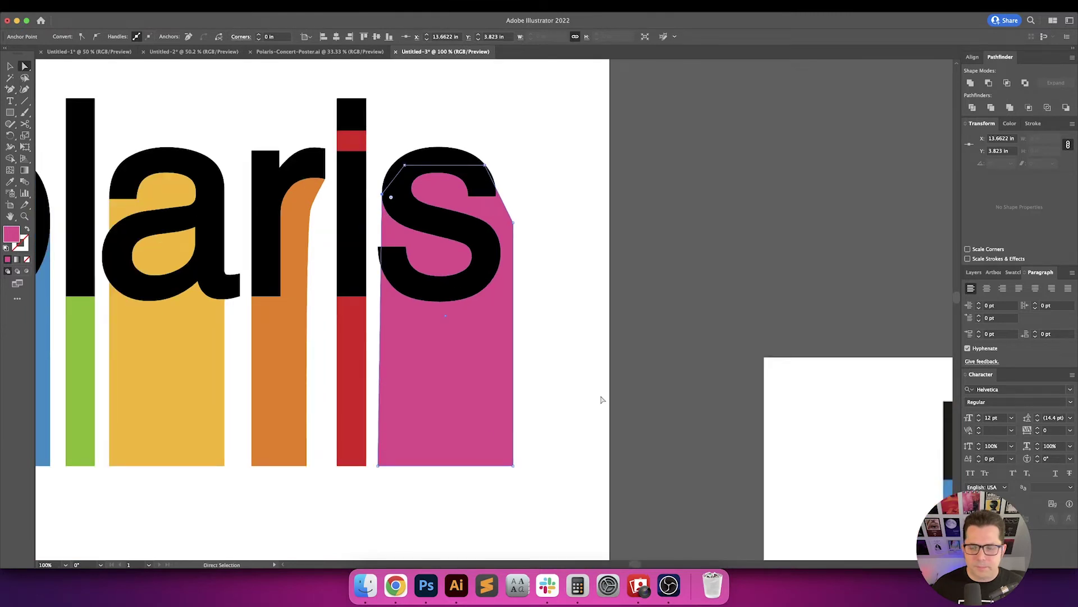
pyautogui.hscroll(5, 603, 405)
pyautogui.moveTo(604, 402); pyautogui.dragTo(605, 301)
pyautogui.hscroll(-6, 580, 378)
pyautogui.scroll(4, 581, 378)
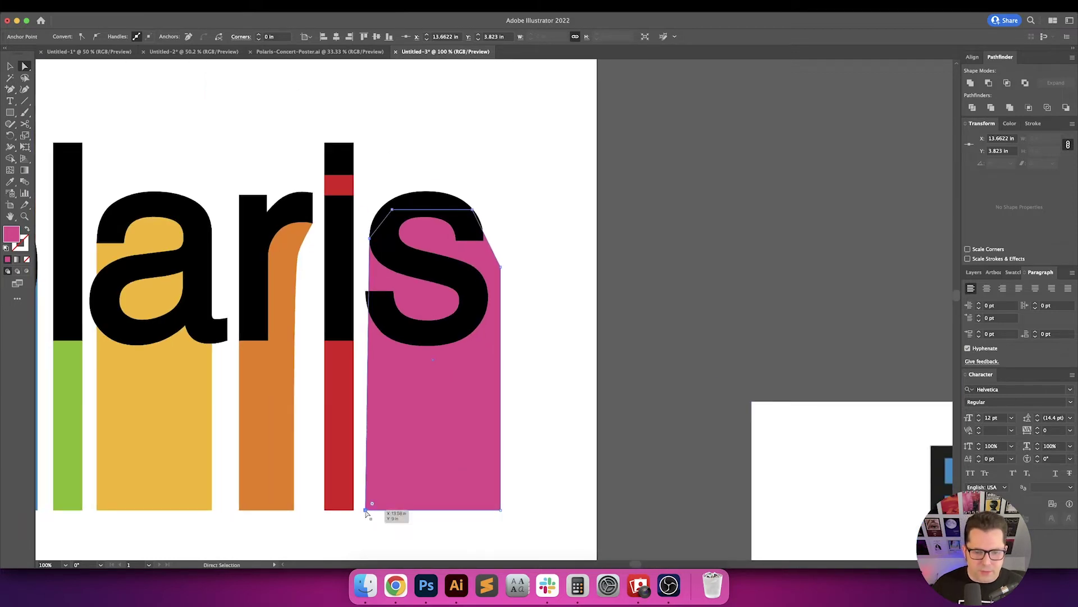
pyautogui.click(1006, 139)
pyautogui.click(365, 509)
pyautogui.write('13.6')
pyautogui.press('Return')
pyautogui.click(568, 325)
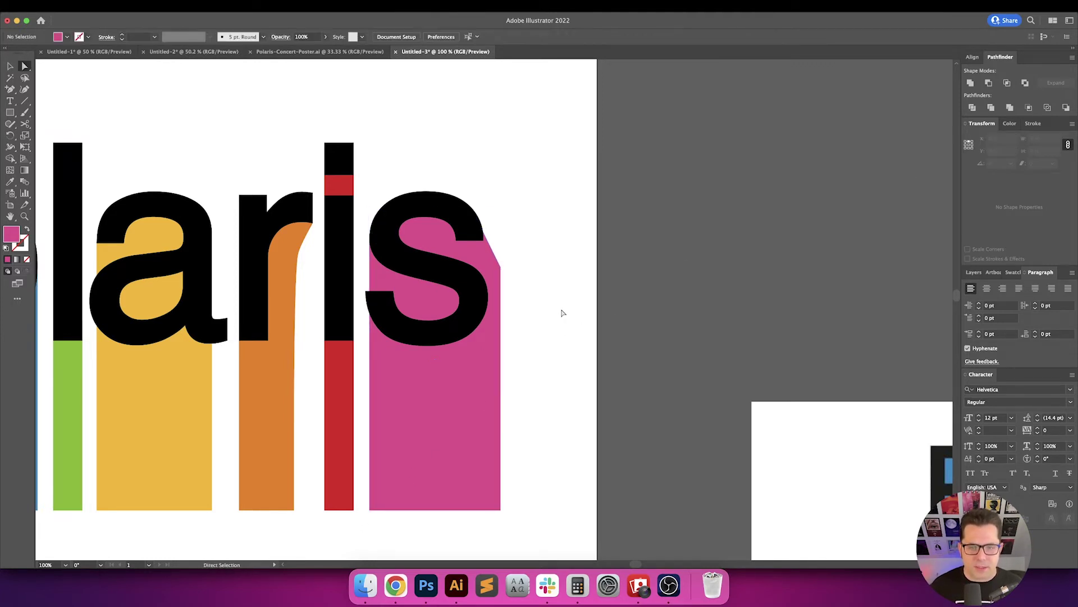
# Pull the right shoulder of the s's stripe in behind the letter and match the lower right corner to its X position, 15.8331 in.
pyautogui.moveTo(500, 268); pyautogui.dragTo(484, 243)
pyautogui.click(521, 424)
pyautogui.click(485, 245)
pyautogui.click(486, 244)
pyautogui.click(1002, 138)
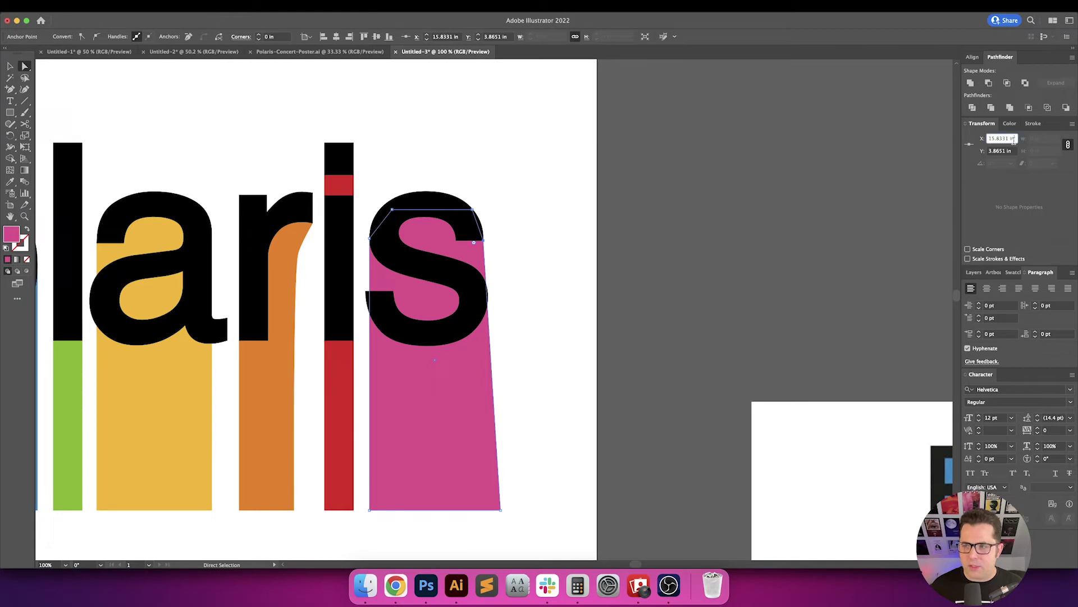
pyautogui.click(500, 510)
pyautogui.click(1001, 138)
pyautogui.press('super+v')
pyautogui.press('Return')
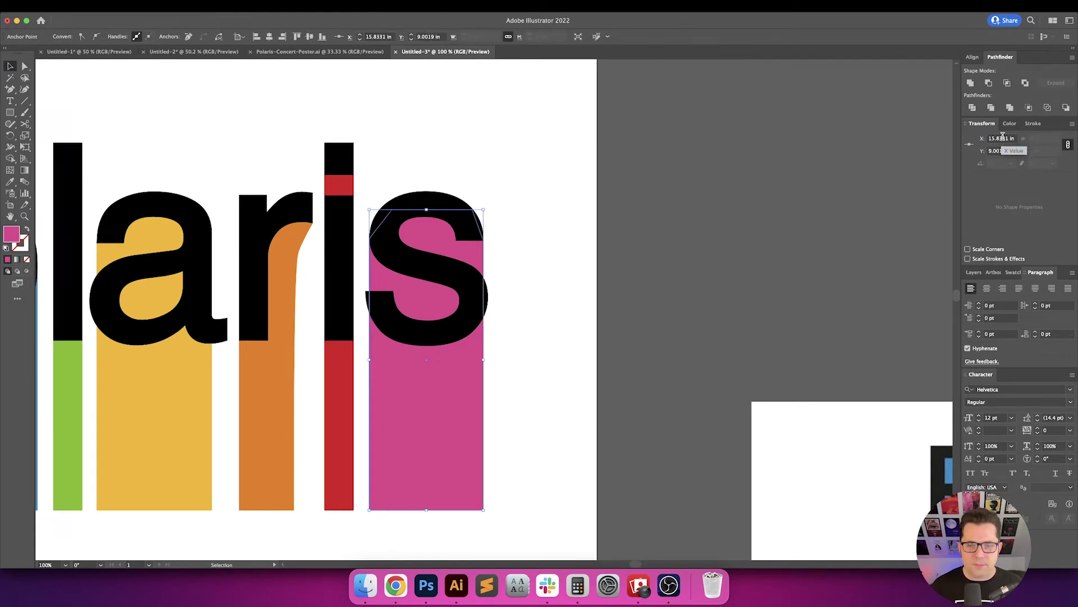
pyautogui.press('v')
pyautogui.click(671, 287)
# Group the whole Polaris logo and center it horizontally on the artboard.
pyautogui.scroll(-2, 671, 286)
pyautogui.hscroll(3, 672, 298)
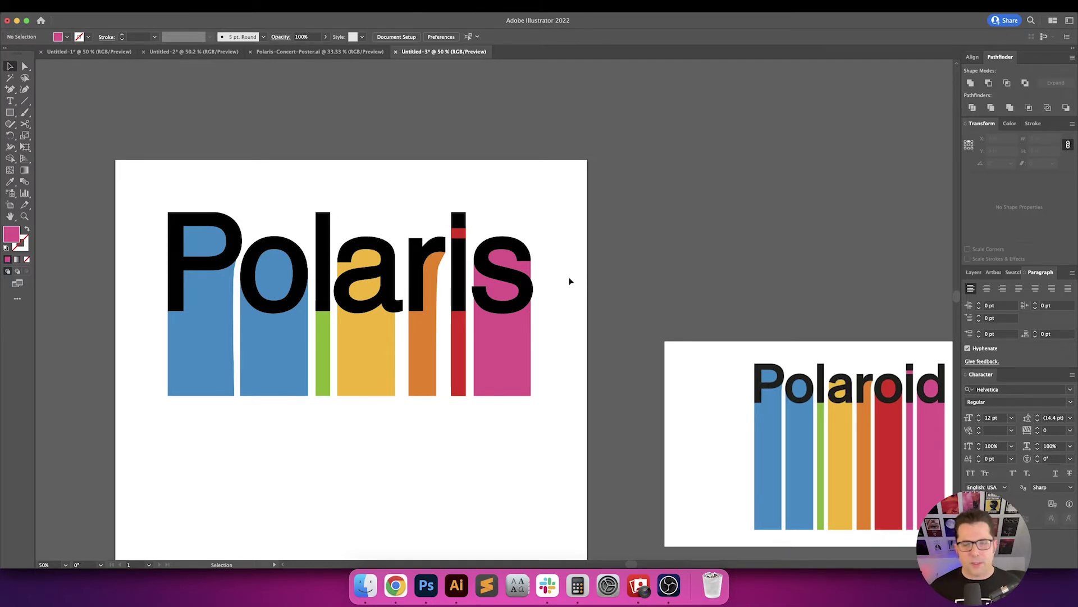
pyautogui.moveTo(509, 415); pyautogui.dragTo(417, 194)
pyautogui.press('super+minus')
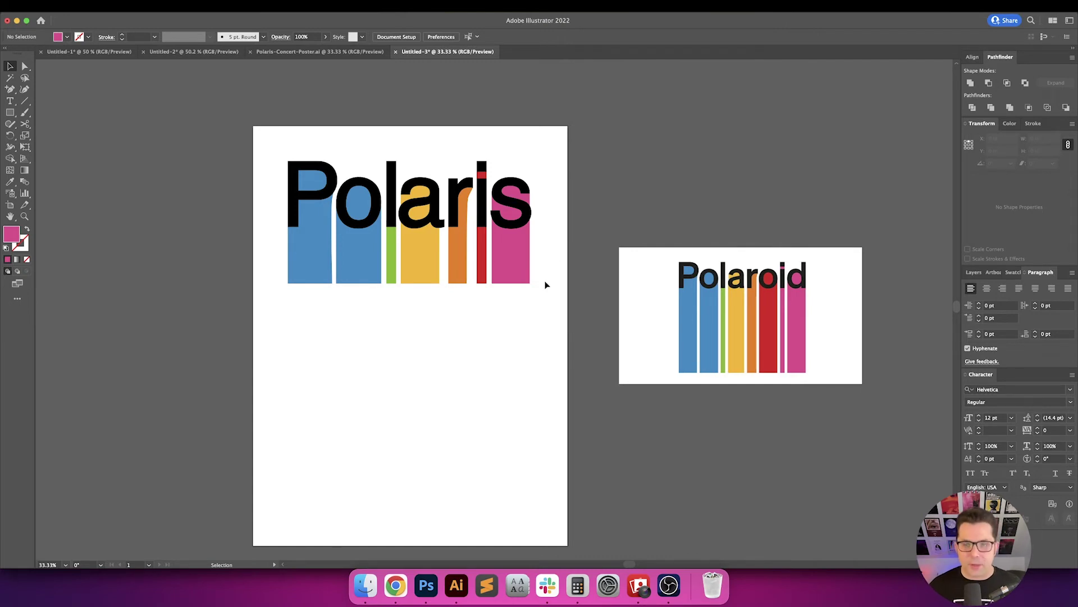
pyautogui.scroll(2, 543, 303)
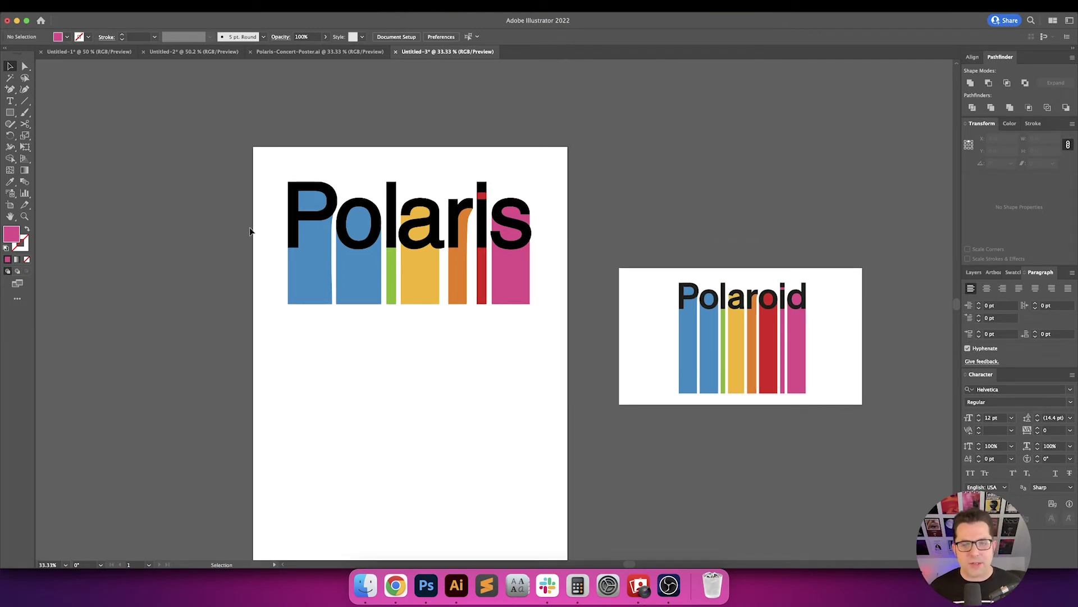
pyautogui.scroll(-2, 463, 334)
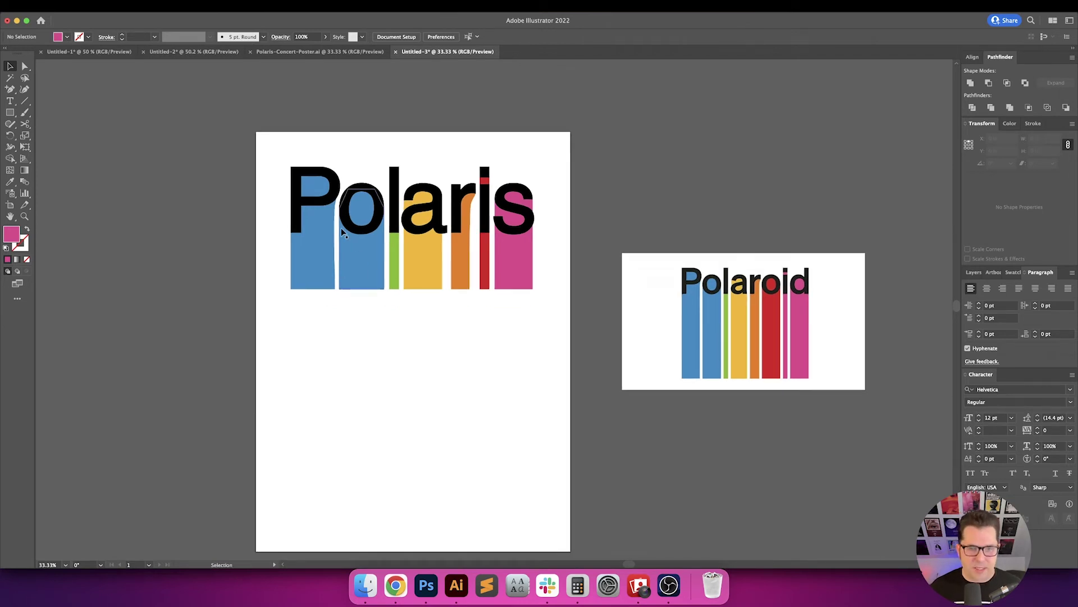
pyautogui.moveTo(504, 269); pyautogui.dragTo(565, 334)
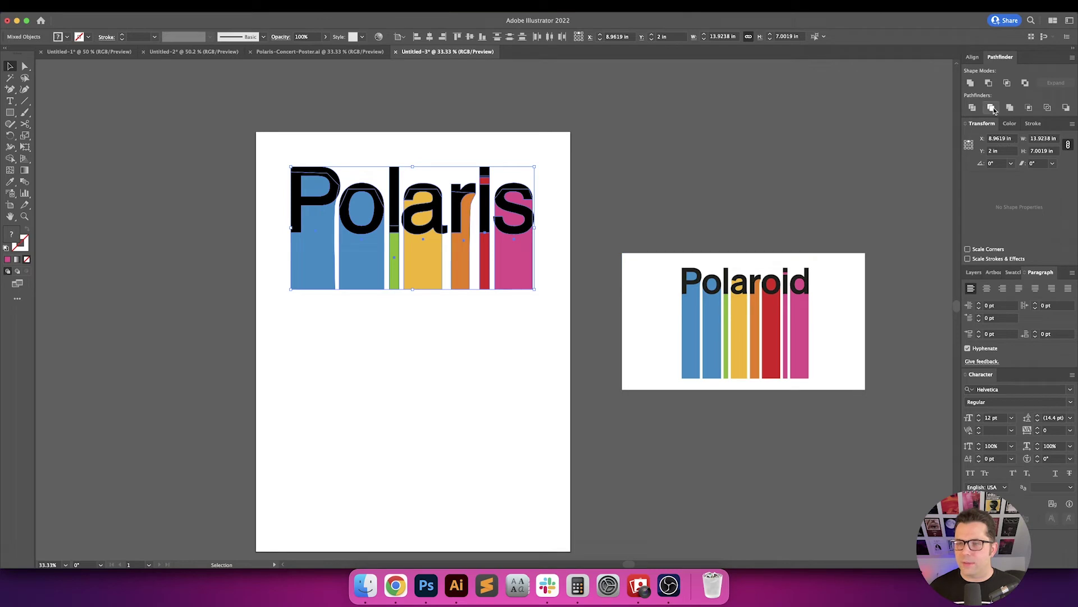
pyautogui.press('super+g')
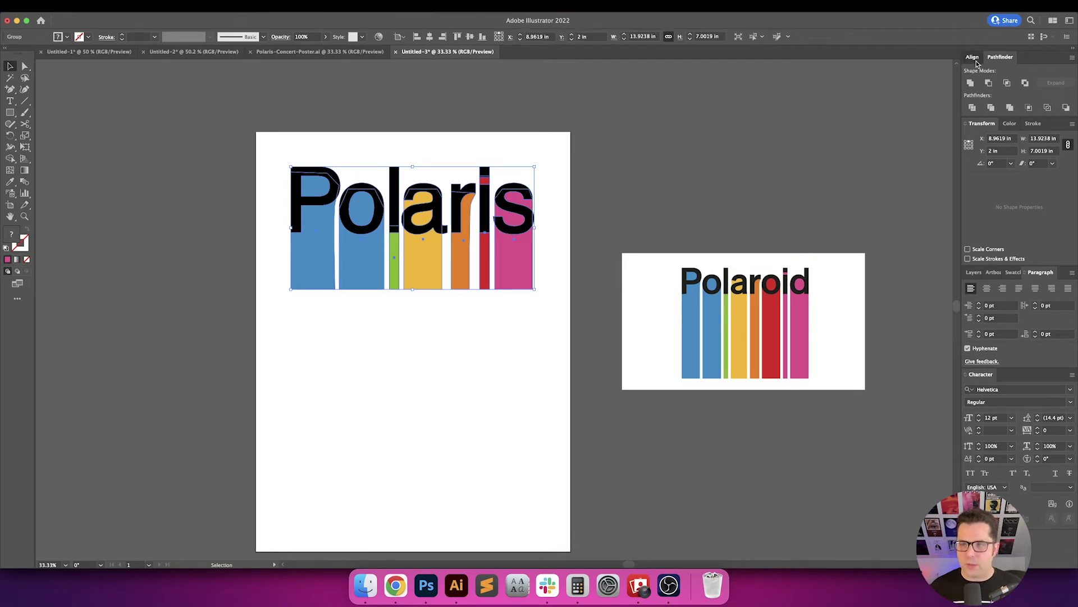
pyautogui.click(975, 58)
pyautogui.click(986, 83)
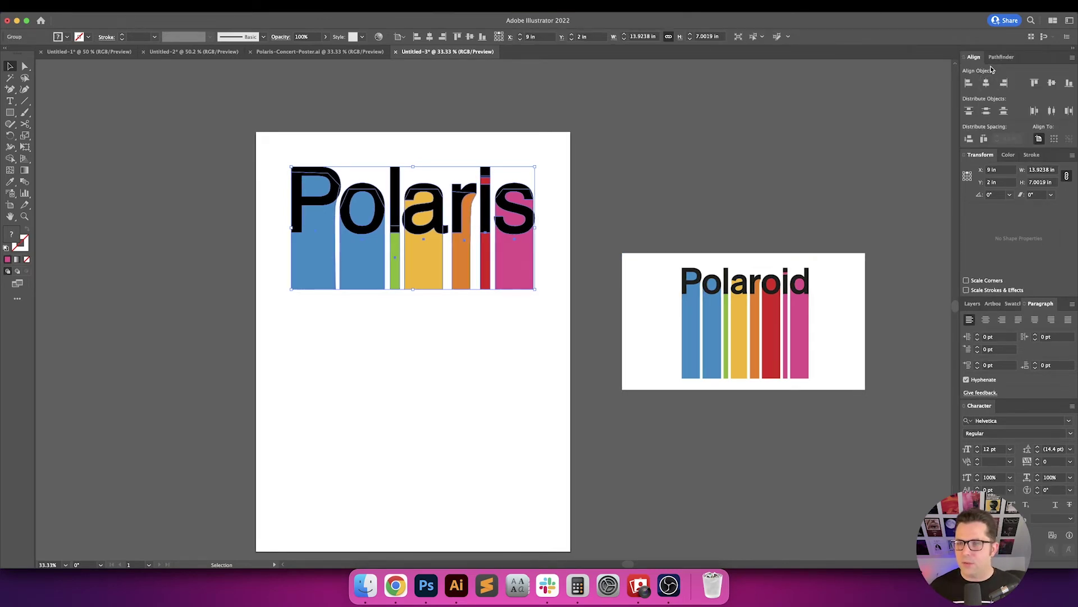
# Scale the logo group proportionally to about 14 in wide.
pyautogui.click(1002, 57)
pyautogui.click(1037, 139)
pyautogui.write('19')
pyautogui.press('Return')
pyautogui.press('Down')
pyautogui.press('Down')
pyautogui.press('Down')
pyautogui.press('Down')
pyautogui.press('Down')
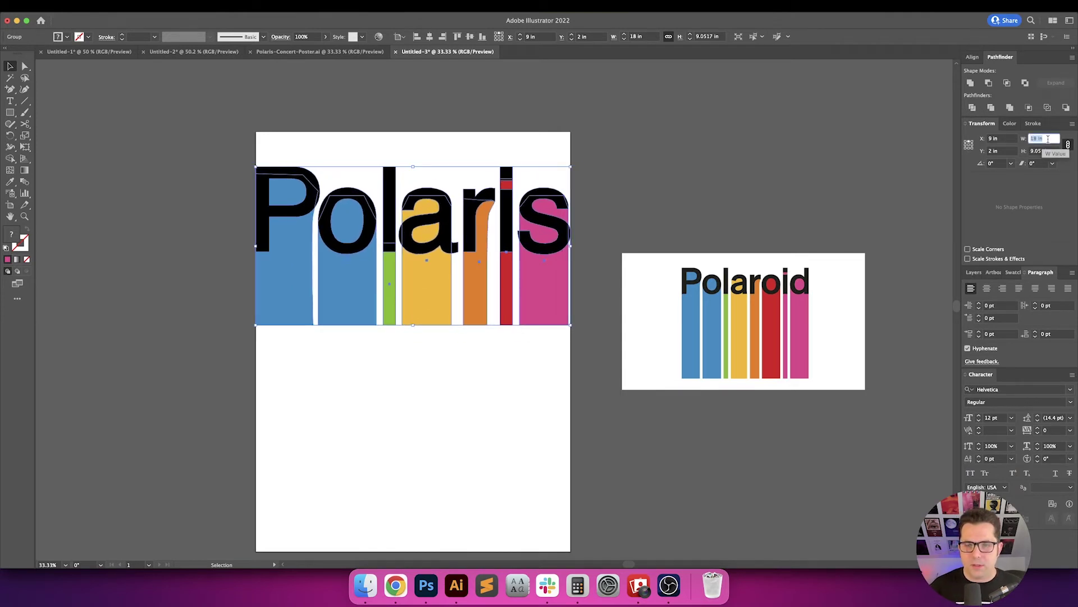
pyautogui.click(746, 166)
# Extend the lower ends of all the colored stripes down to the artboard's bottom edge.
pyautogui.scroll(-1, 736, 161)
pyautogui.press('a')
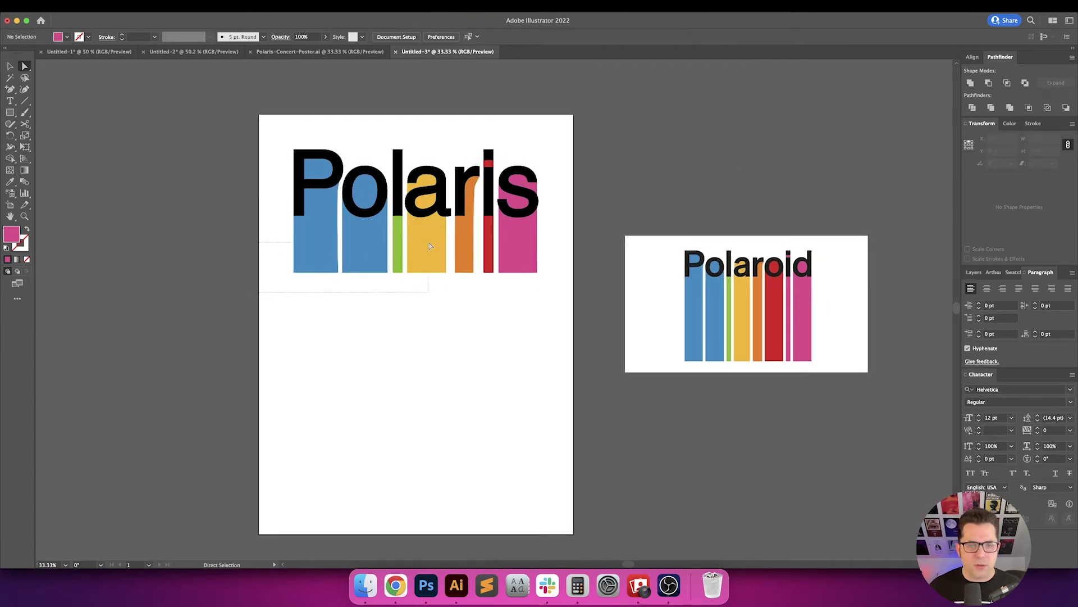
pyautogui.moveTo(576, 245); pyautogui.dragTo(534, 533)
pyautogui.scroll(-1, 638, 486)
pyautogui.click(638, 483)
pyautogui.press('v')
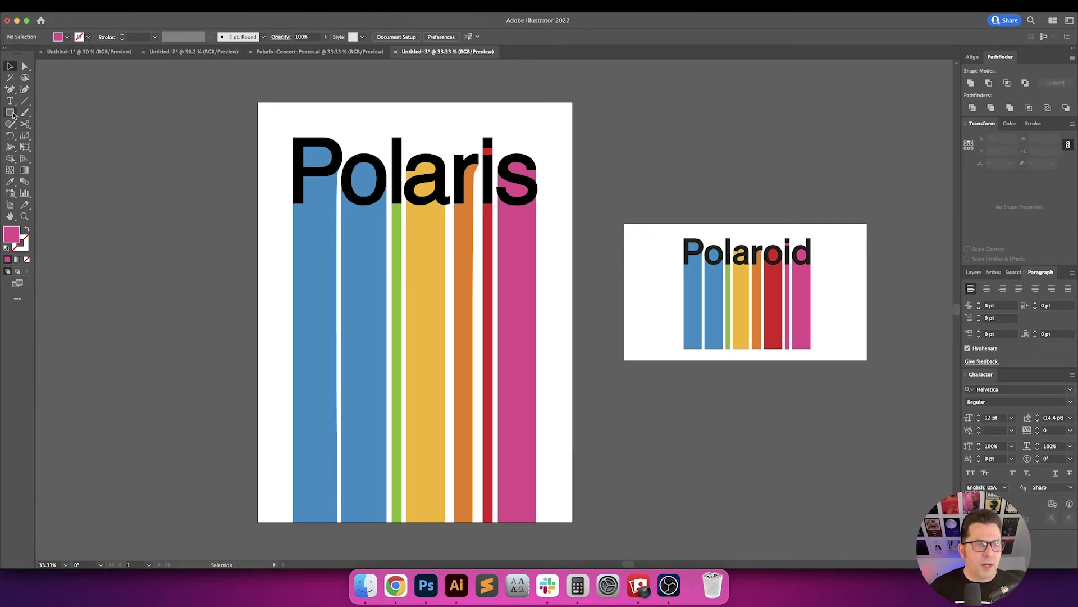
# Draw a rectangle about 15.9 by 6.2 in across the stripes and fill it with the wordmark's black.
pyautogui.moveTo(277, 320); pyautogui.dragTo(556, 428)
pyautogui.press('v')
pyautogui.press('i')
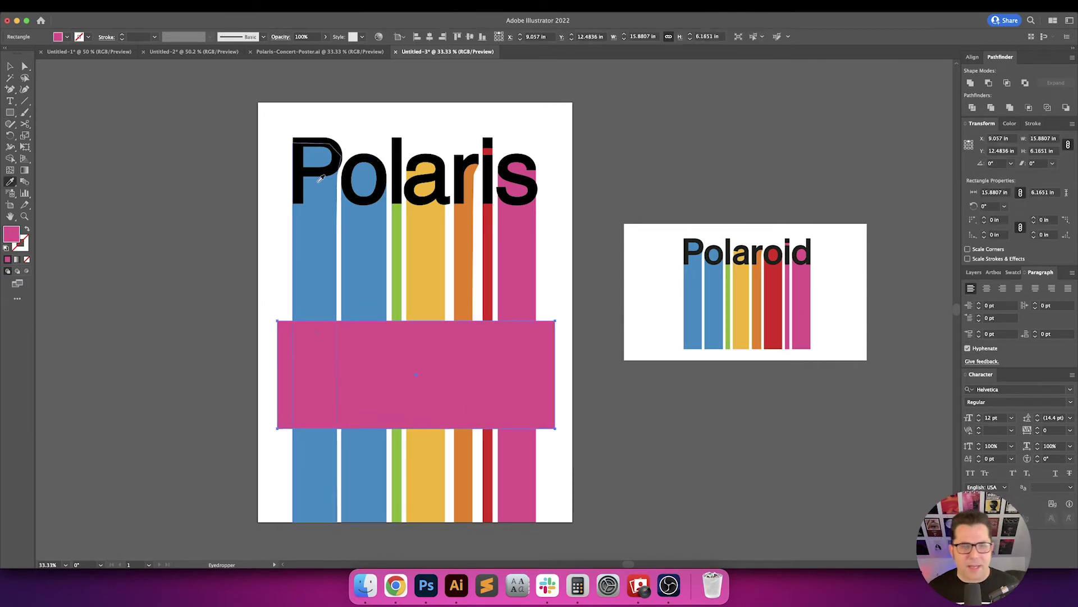
pyautogui.click(332, 144)
pyautogui.press('v')
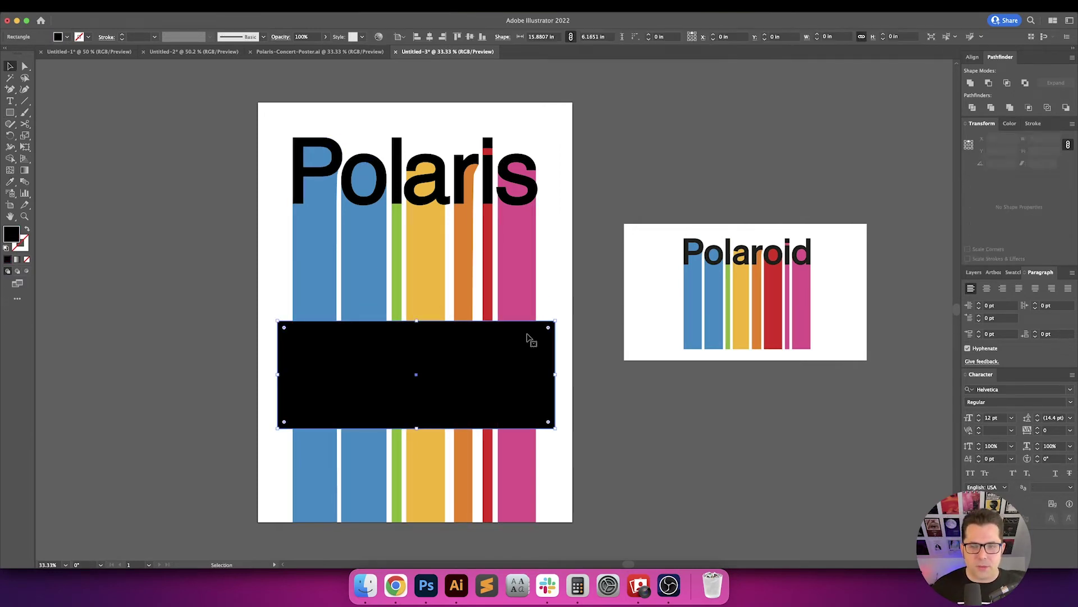
# Center the black rectangle on the artboard and size it to 18 in wide and 8 in high without keeping proportions.
pyautogui.click(471, 37)
pyautogui.click(970, 148)
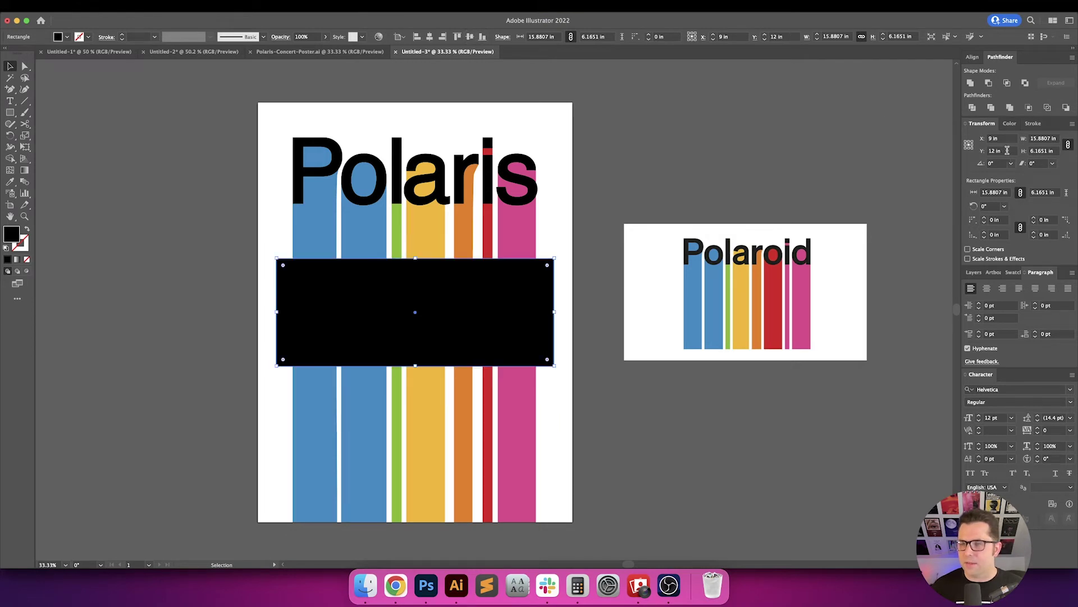
pyautogui.click(1068, 145)
pyautogui.click(1051, 139)
pyautogui.write('18')
pyautogui.press('Return')
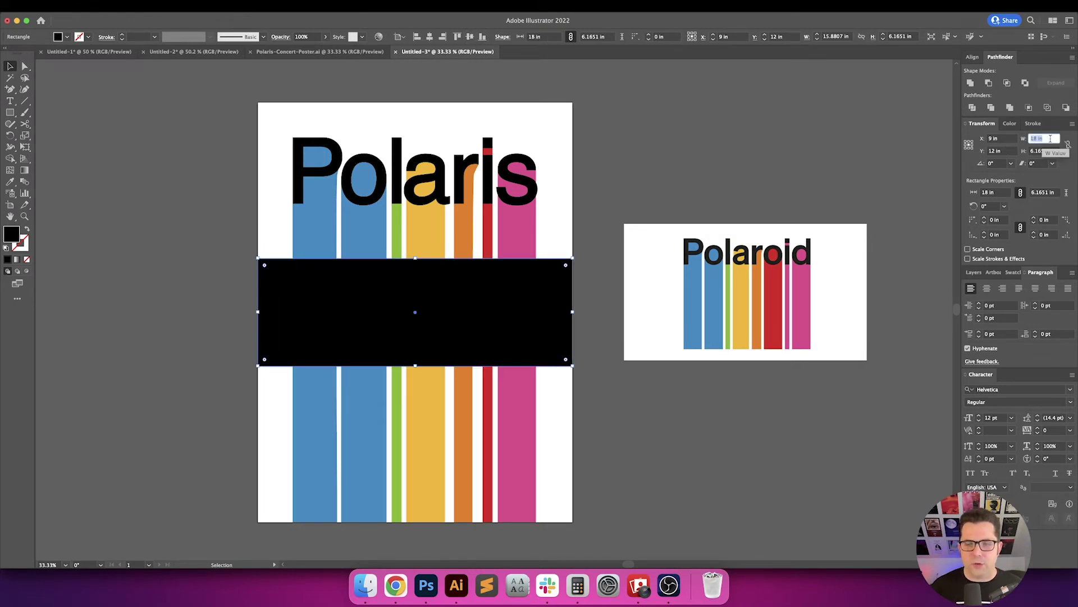
pyautogui.click(1051, 150)
pyautogui.write('8')
pyautogui.press('Return')
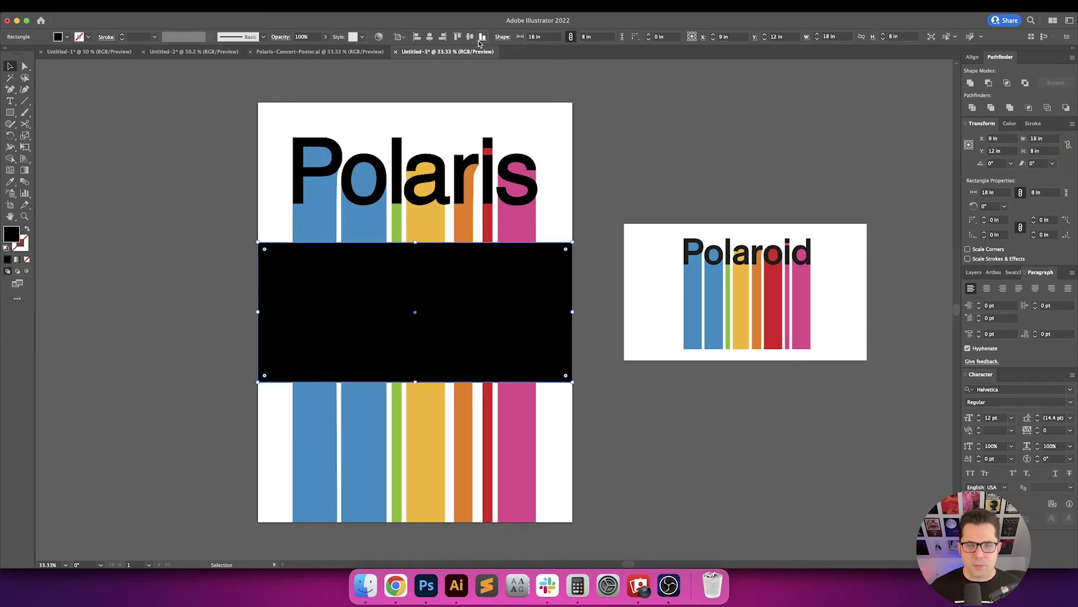
# Align the black rectangle to the artboard's bottom edge, then move it up by 2 in.
pyautogui.click(482, 36)
pyautogui.press('Return')
pyautogui.press('Tab')
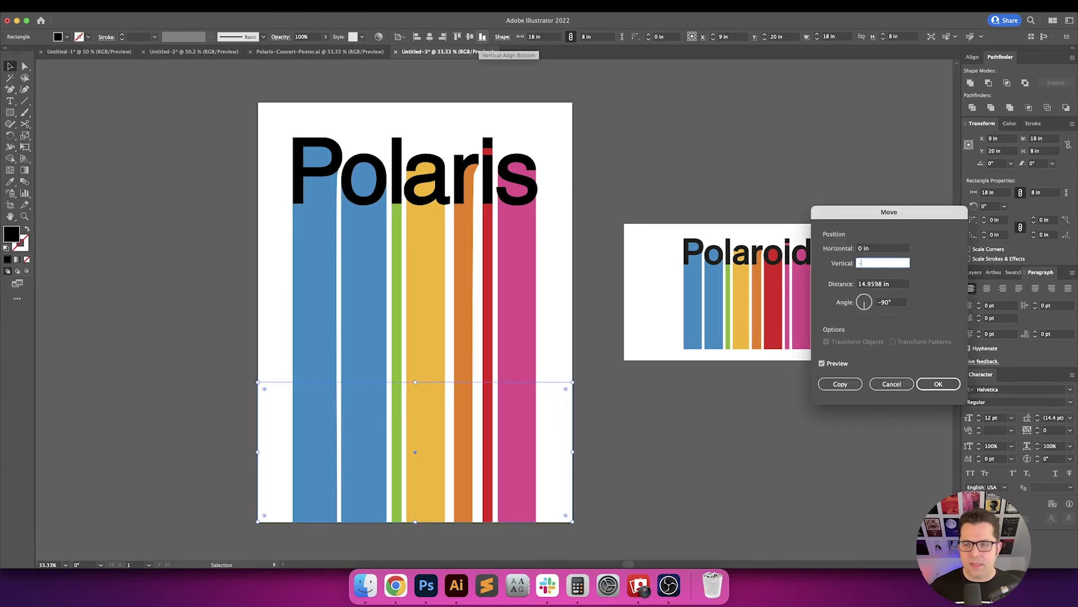
pyautogui.write('-2')
pyautogui.press('Tab')
pyautogui.press('Return')
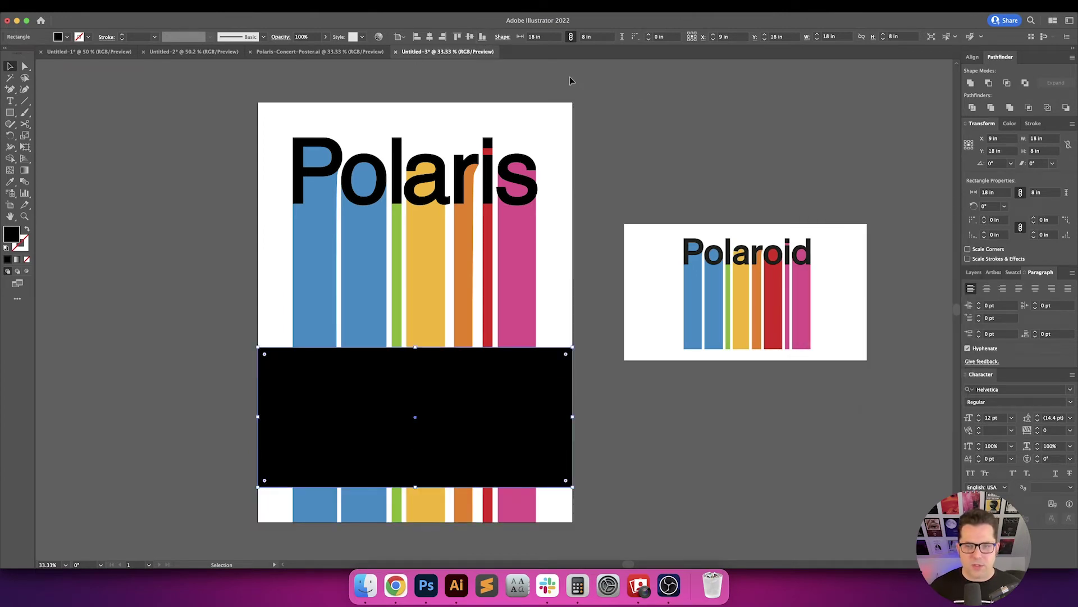
# Try shortening all the colored stripes by moving their lower ends up behind the black rectangle.
pyautogui.click(681, 137)
pyautogui.moveTo(682, 137)
pyautogui.mouseDown()
pyautogui.moveTo(723, 161)
pyautogui.moveTo(701, 138)
pyautogui.mouseUp()
pyautogui.press('a')
pyautogui.moveTo(625, 543); pyautogui.dragTo(222, 486)
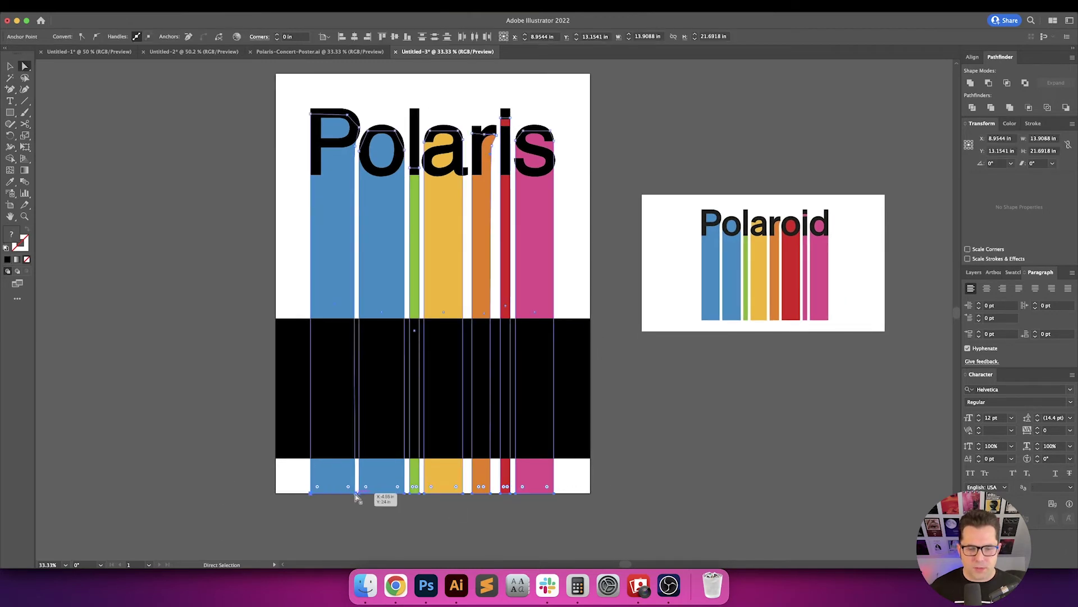
pyautogui.moveTo(354, 494); pyautogui.dragTo(354, 437)
pyautogui.press('v')
pyautogui.click(412, 499)
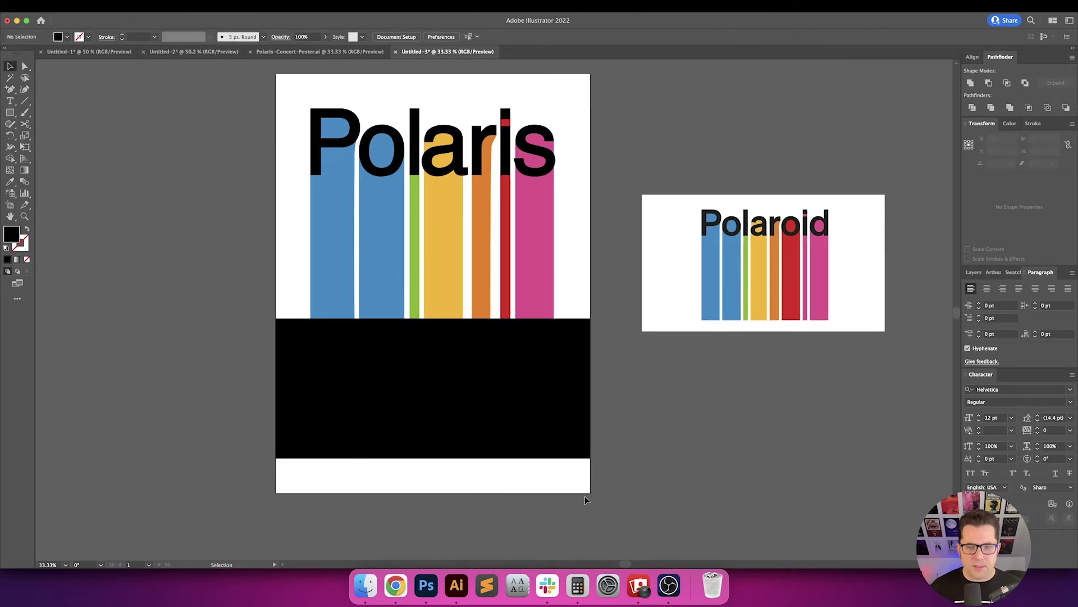
pyautogui.moveTo(611, 483); pyautogui.dragTo(619, 498)
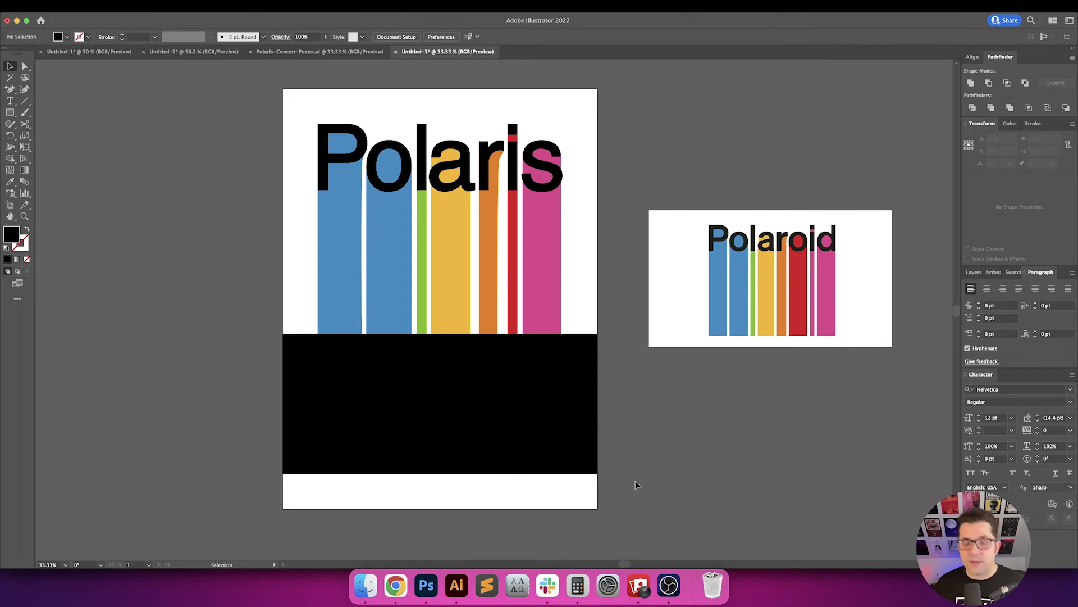
# Undo the shortening of the stripes and clear the selection.
pyautogui.press('super+z')
pyautogui.press('super+z')
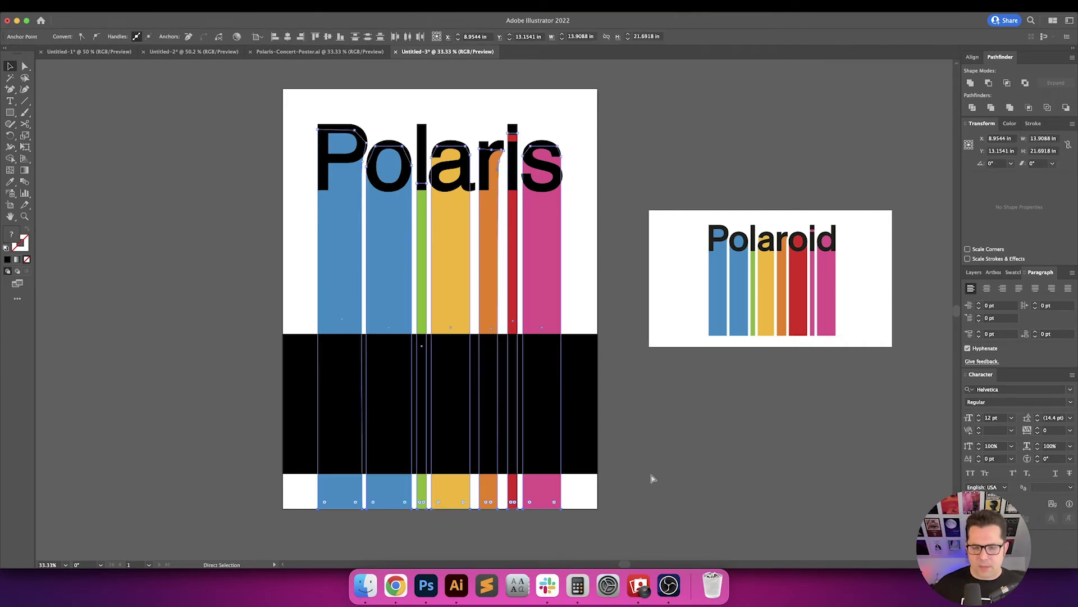
pyautogui.hscroll(3, 667, 450)
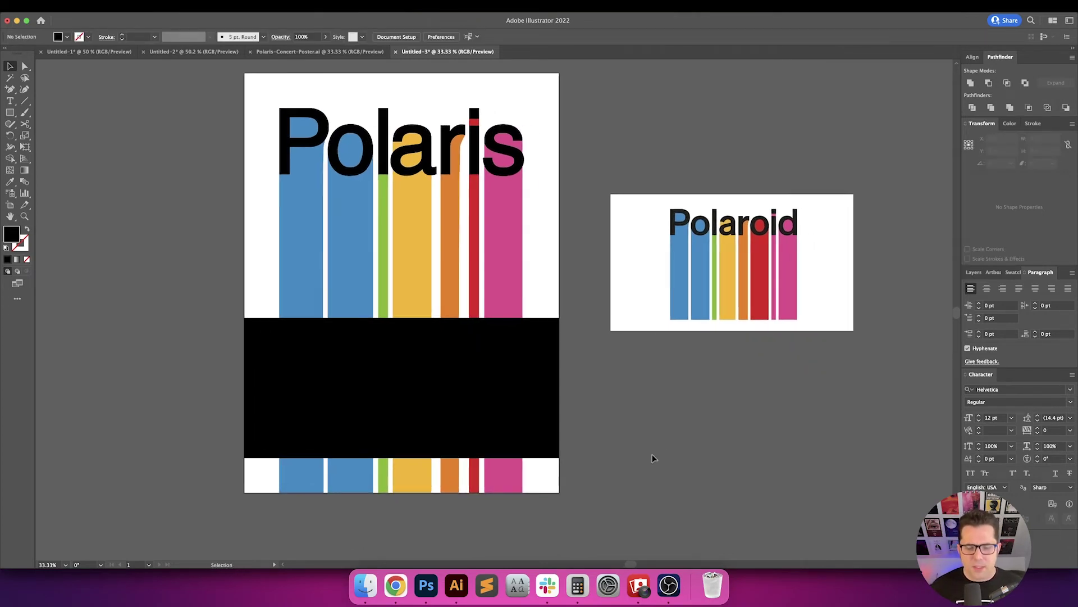
# Add a Helvetica point-text line on the canvas below the Polaroid reference and scale it to about 9.1 in wide.
pyautogui.hscroll(2, 650, 421)
pyautogui.press('t')
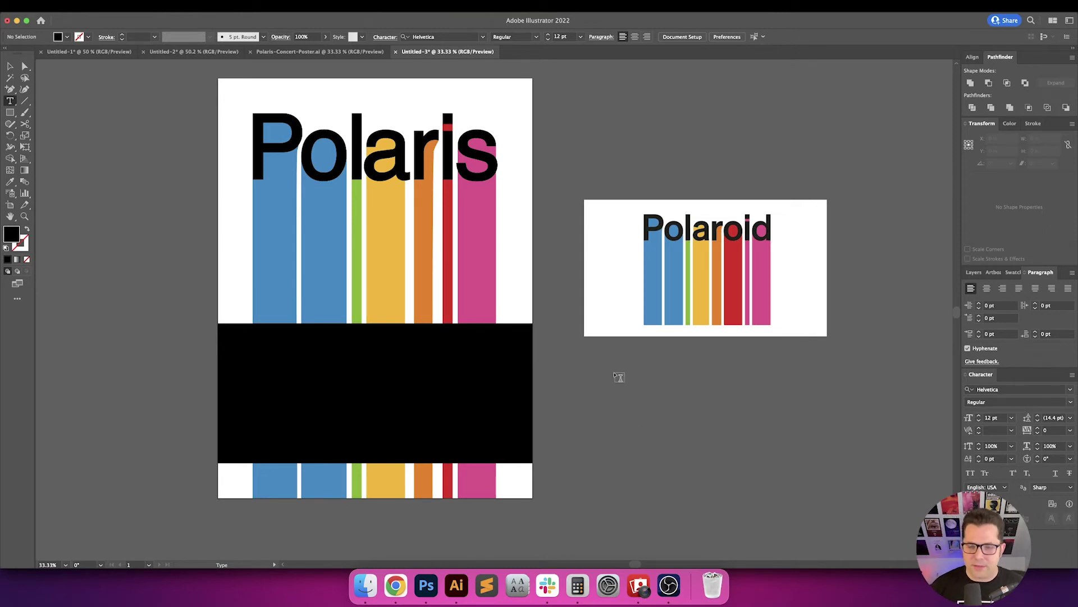
pyautogui.hscroll(3, 619, 375)
pyautogui.click(548, 394)
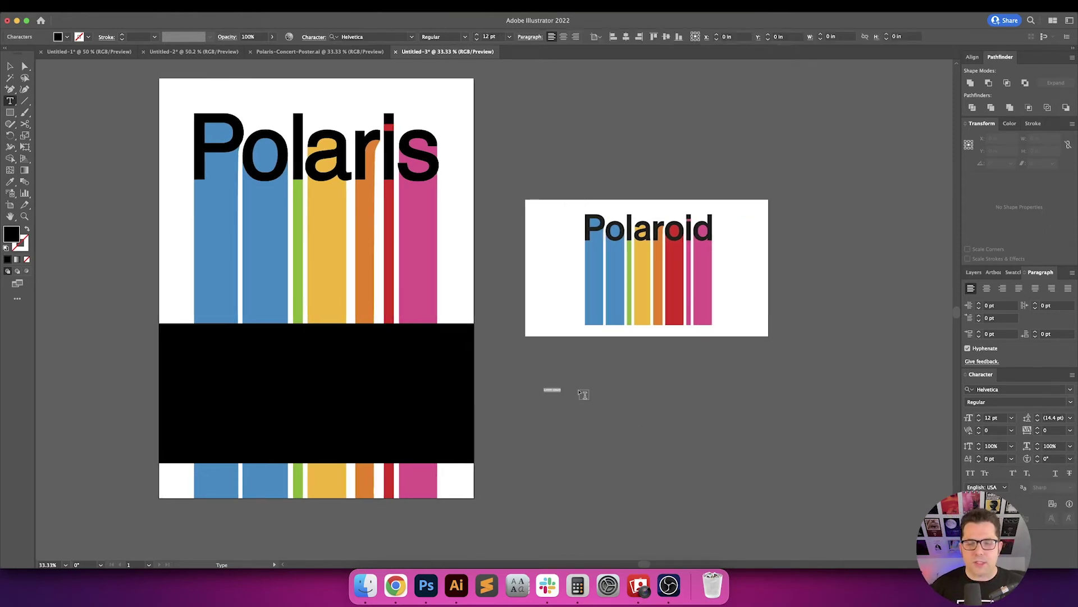
pyautogui.press('Escape')
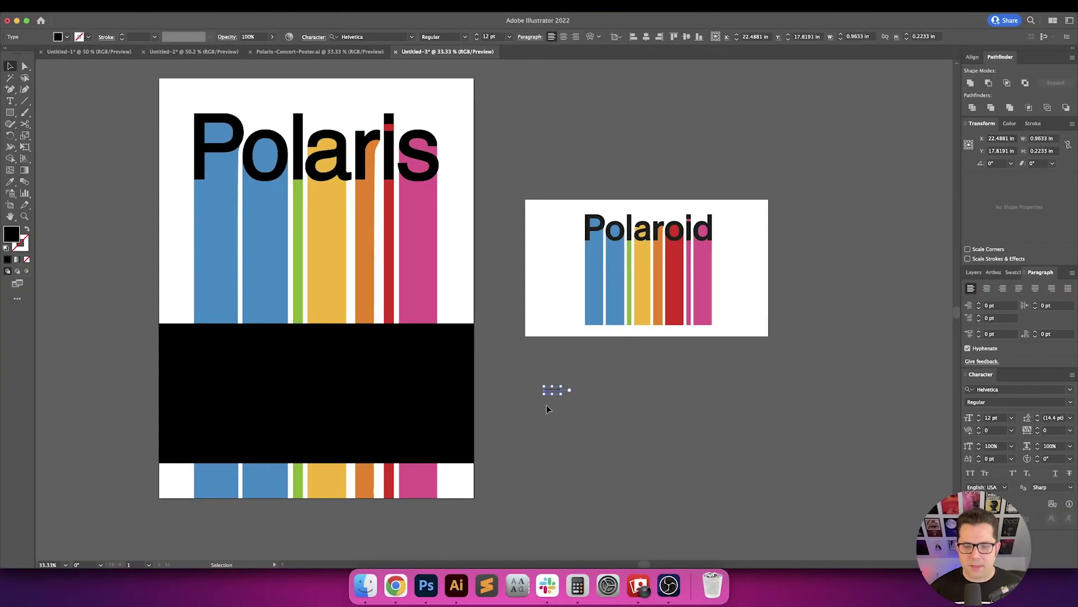
pyautogui.moveTo(562, 394); pyautogui.dragTo(704, 425)
# Replace the placeholder with two lines: "LIVE AT THE WELLSVILLE GARAGE" and "JANUARY 16, 1994 | DOORS OPEN AT 7:00PM".
pyautogui.doubleClick(618, 401)
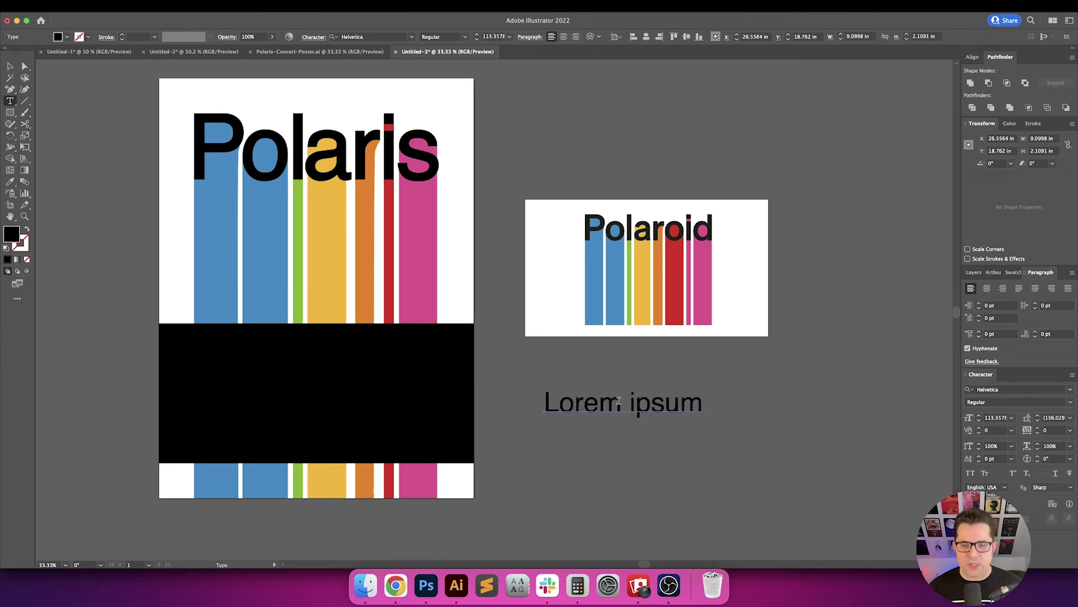
pyautogui.press('super+a')
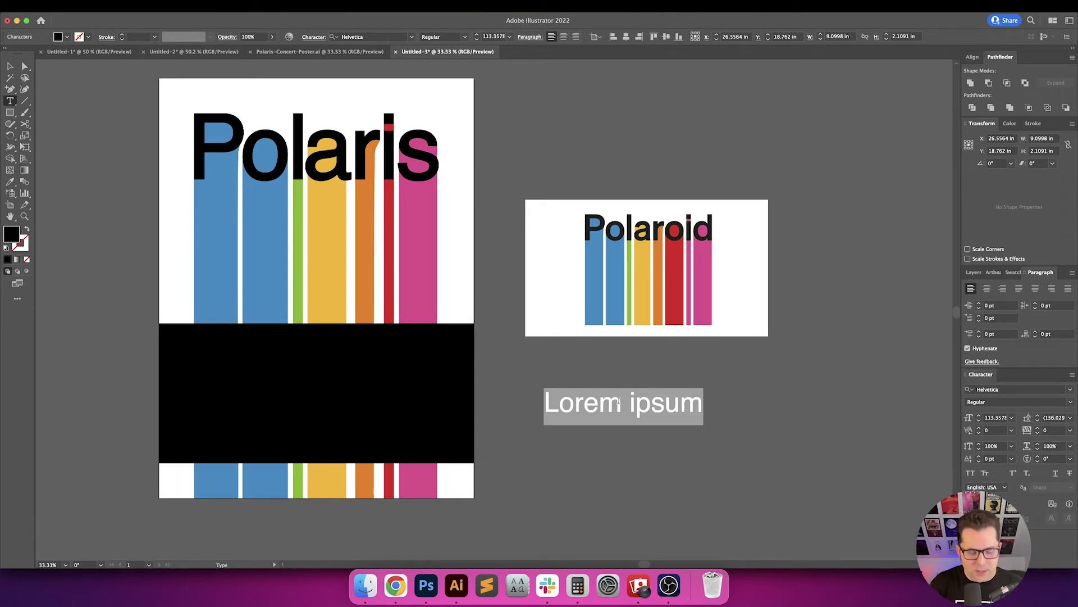
pyautogui.write('LIVE AT THE')
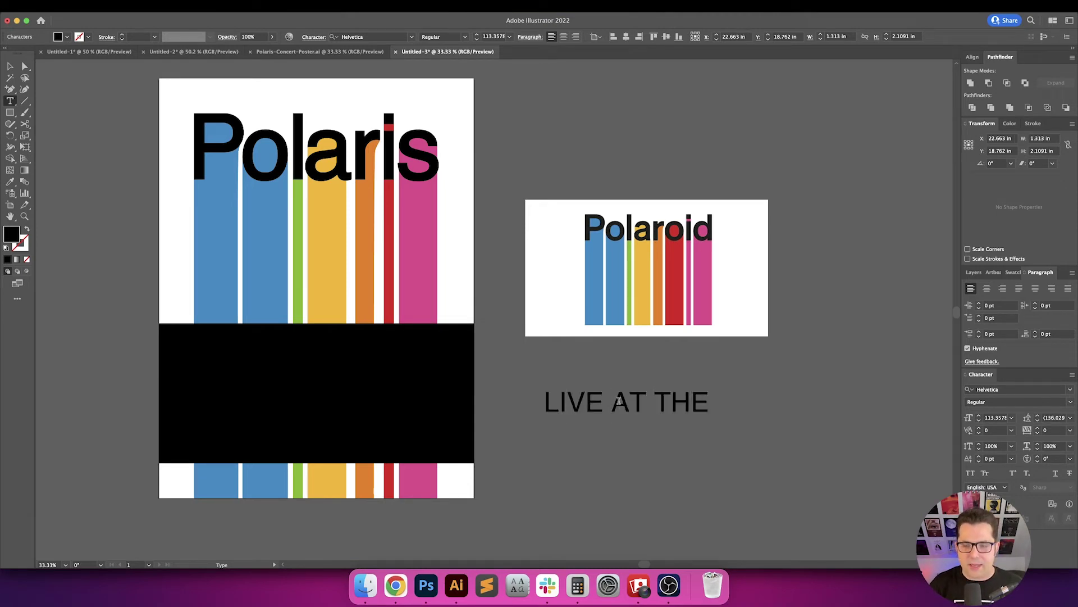
pyautogui.write(' WELLSVILLE')
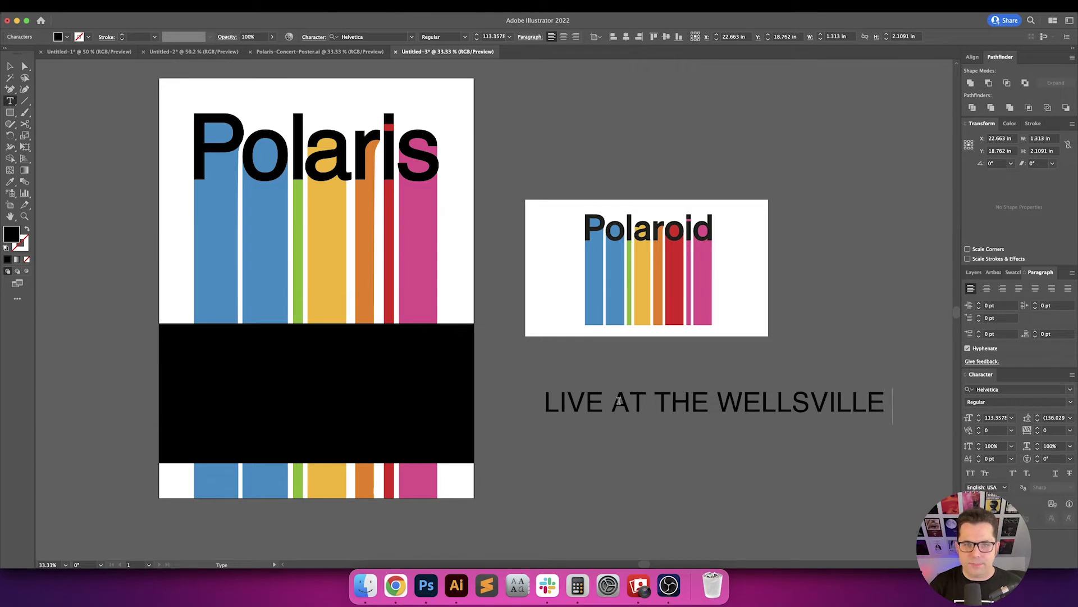
pyautogui.write(' GF')
pyautogui.press('BackSpace')
pyautogui.write('AR')
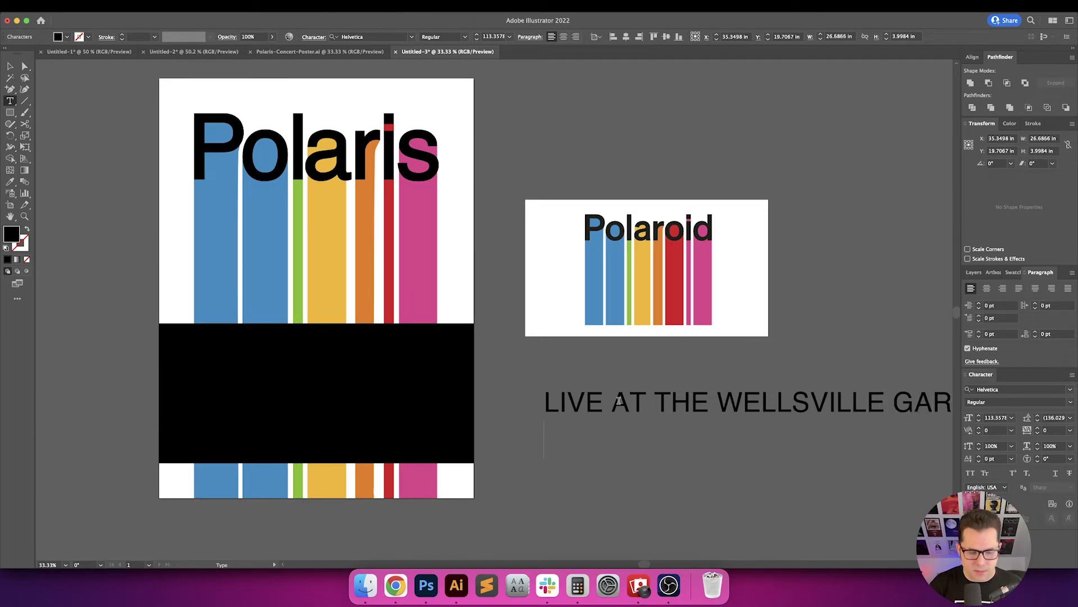
pyautogui.write('AGE JANUARY ')
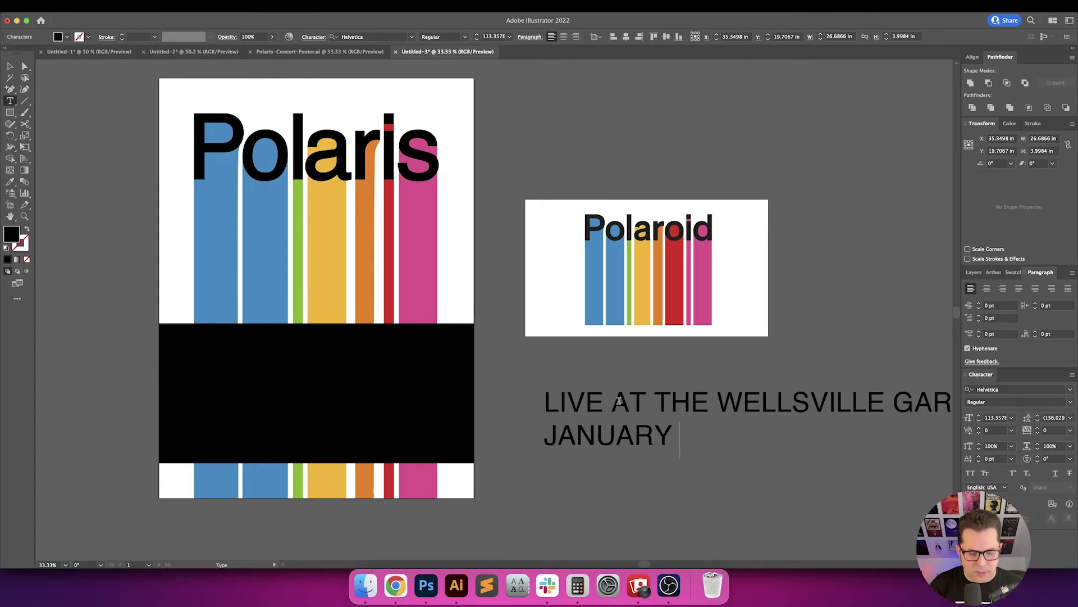
pyautogui.write('16')
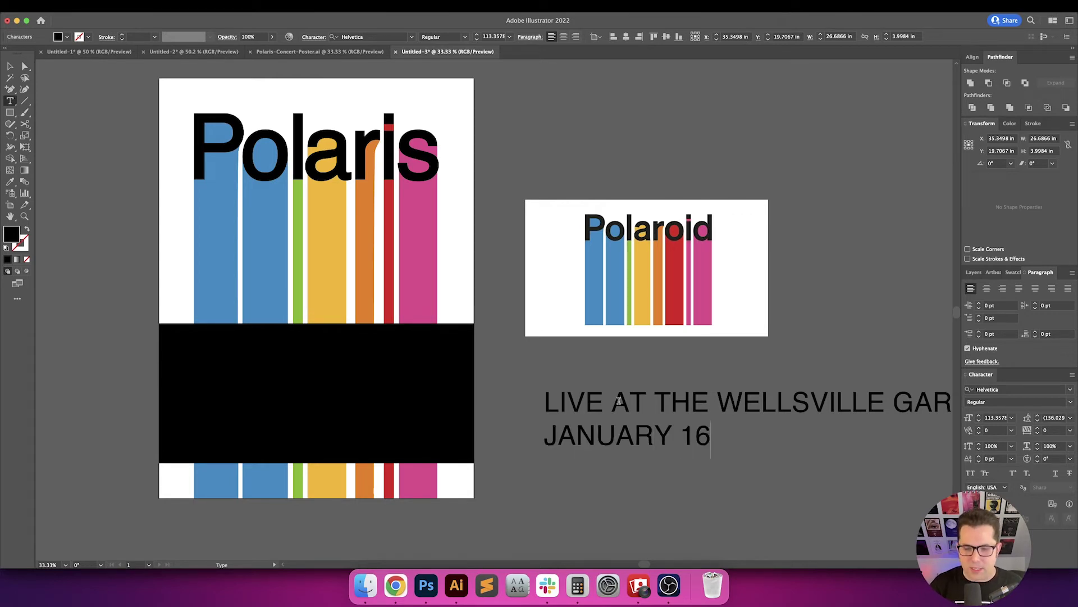
pyautogui.write(', 1')
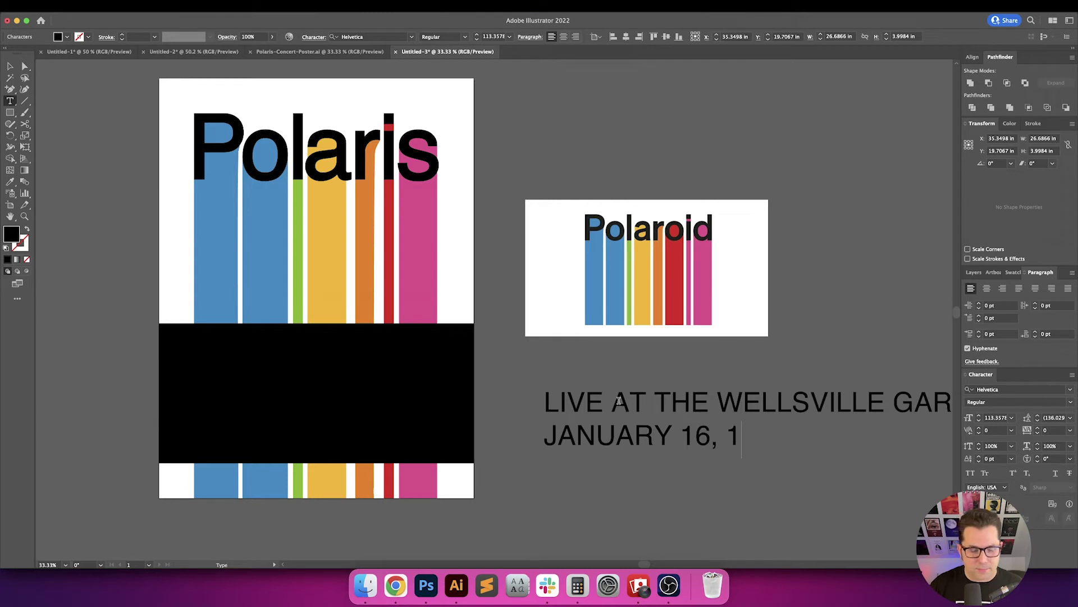
pyautogui.write('994 I')
pyautogui.hscroll(5, 507, 377)
pyautogui.write('DOOR')
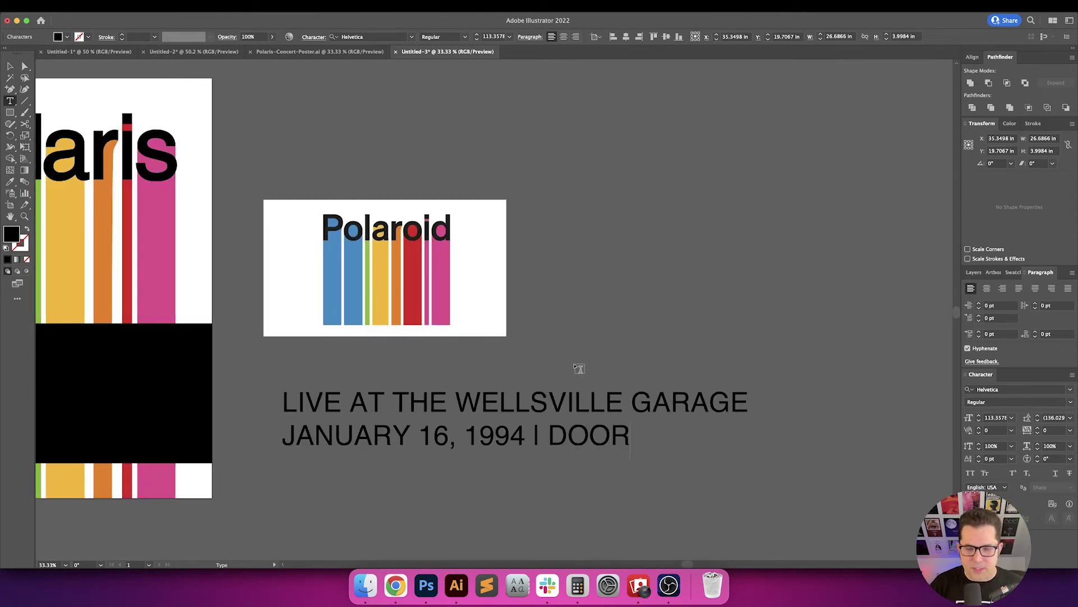
pyautogui.write('S OPEN AT')
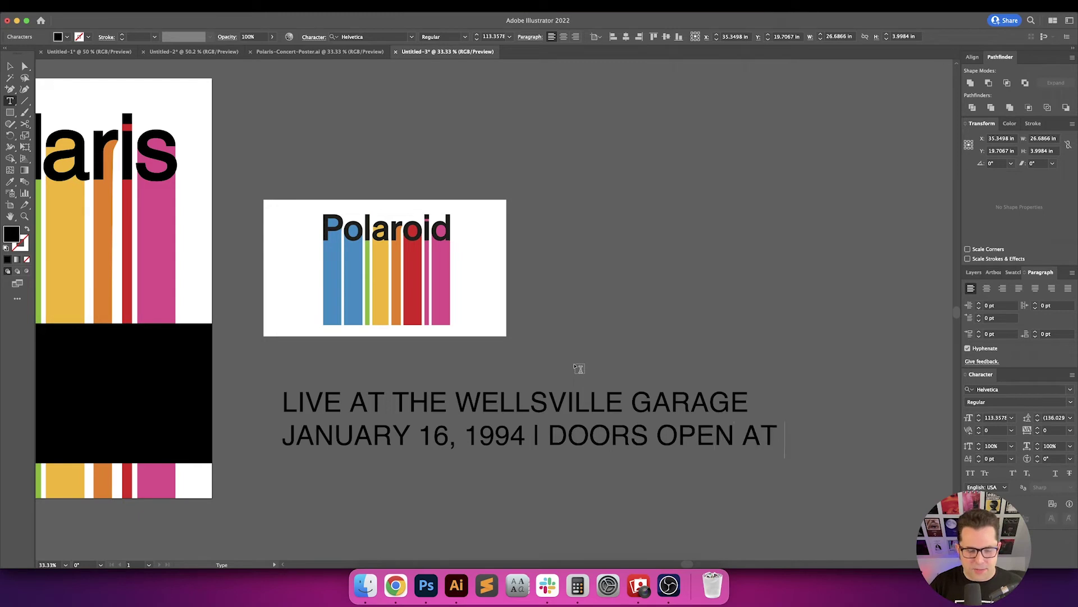
pyautogui.write(' 7:00PM')
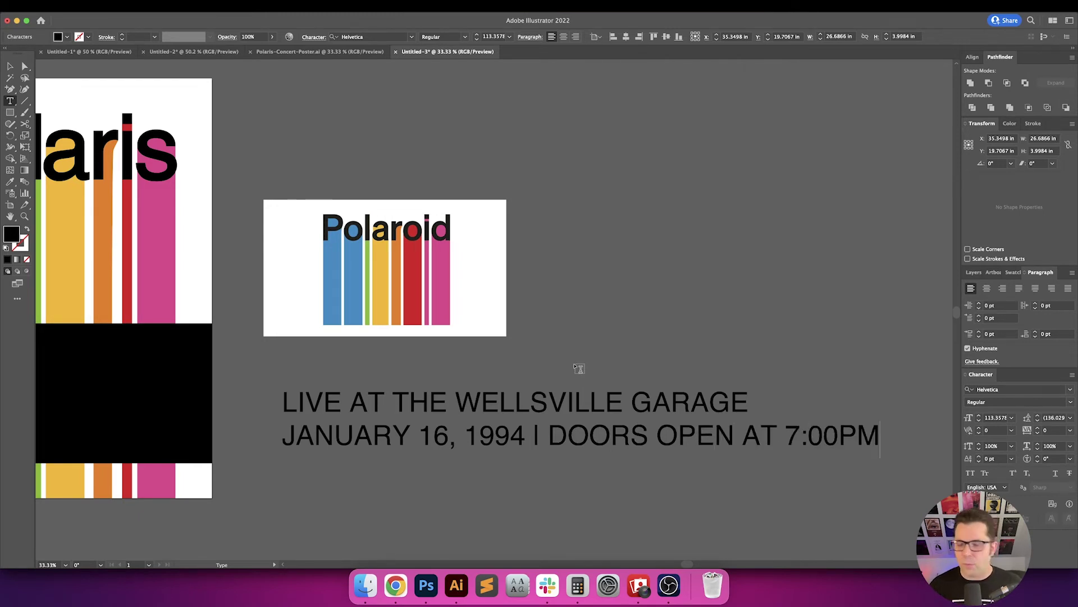
pyautogui.press('Escape')
# Center-align the event text's paragraphs and change the door opening time to 6:00PM.
pyautogui.click(563, 37)
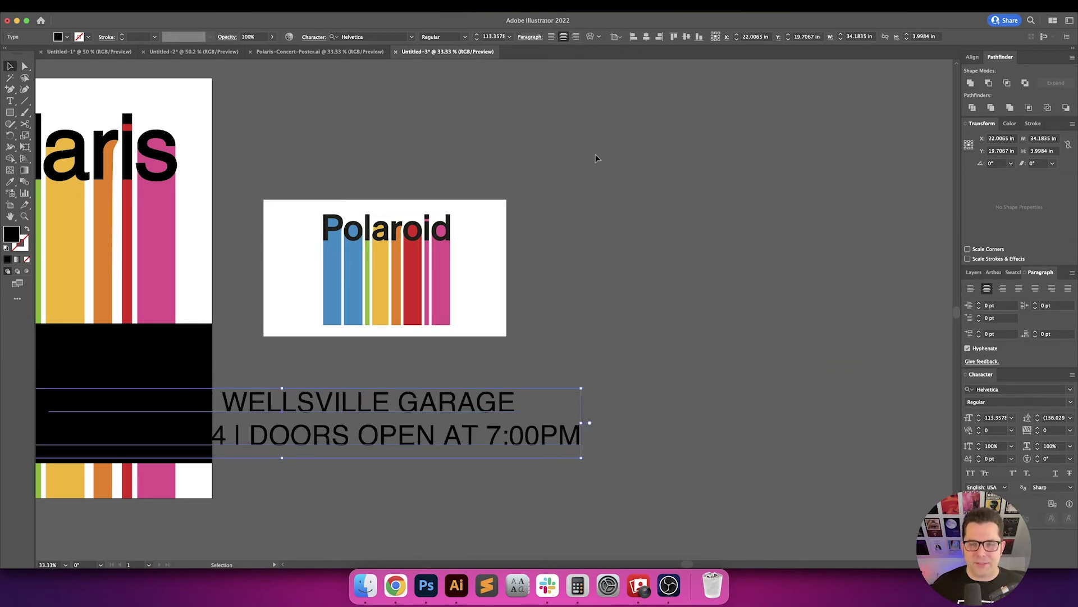
pyautogui.click(593, 146)
pyautogui.hscroll(-5, 646, 252)
pyautogui.click(656, 431)
pyautogui.doubleClick(657, 431)
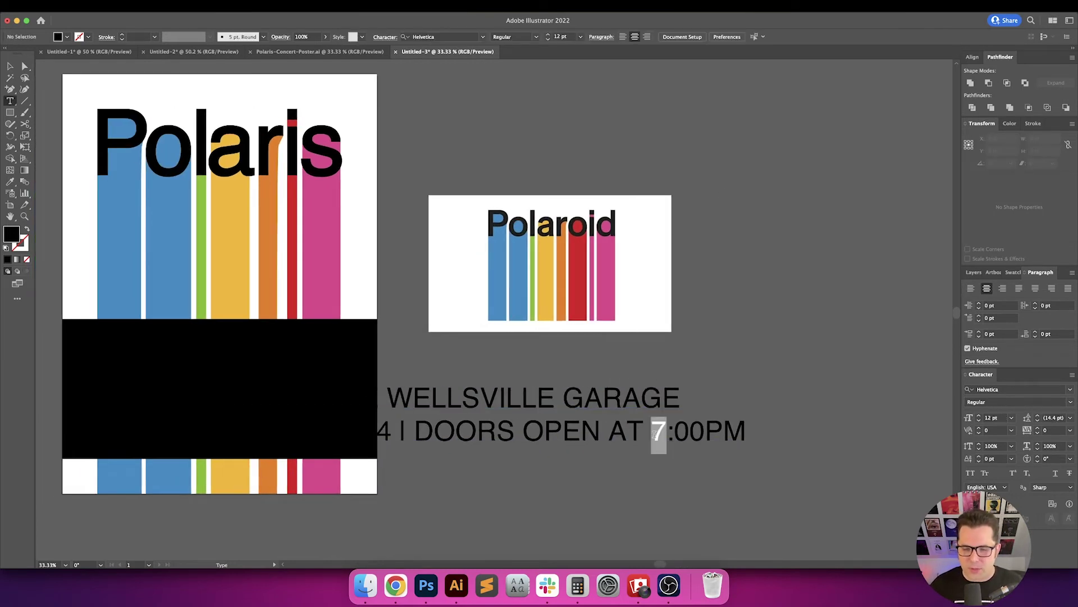
pyautogui.write('6')
pyautogui.press('Escape')
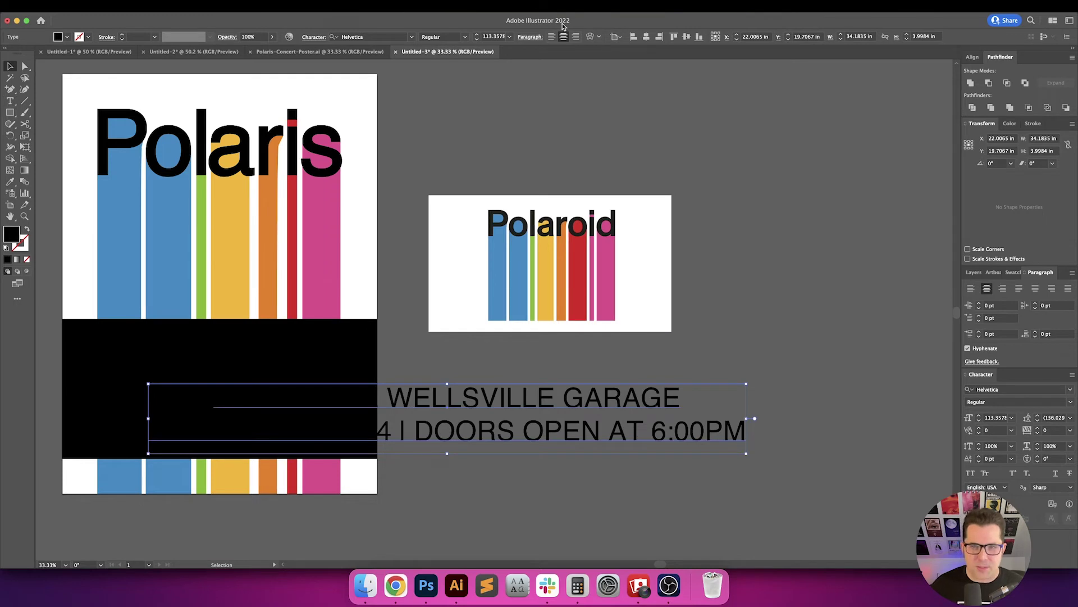
# Set the event text to Helvetica Bold with Optical kerning.
pyautogui.click(465, 37)
pyautogui.click(458, 94)
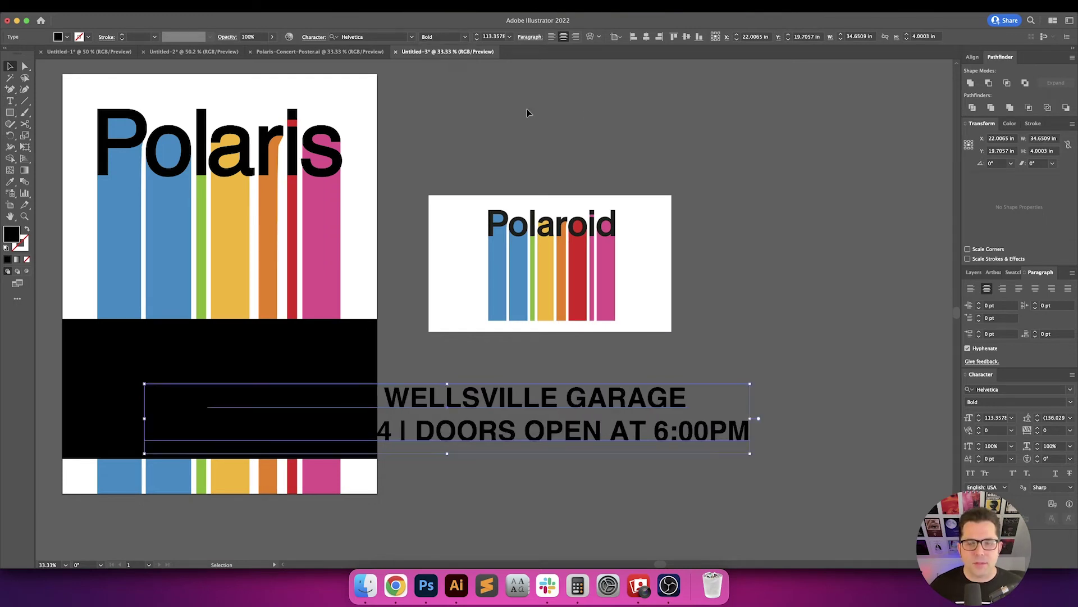
pyautogui.click(479, 105)
pyautogui.hscroll(-4, 621, 144)
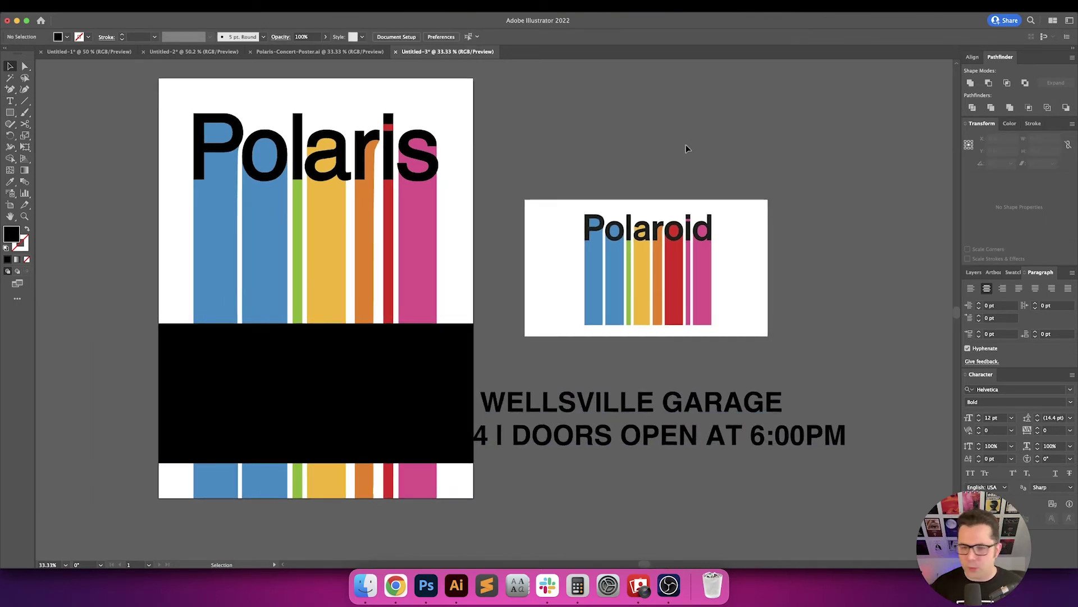
pyautogui.click(759, 418)
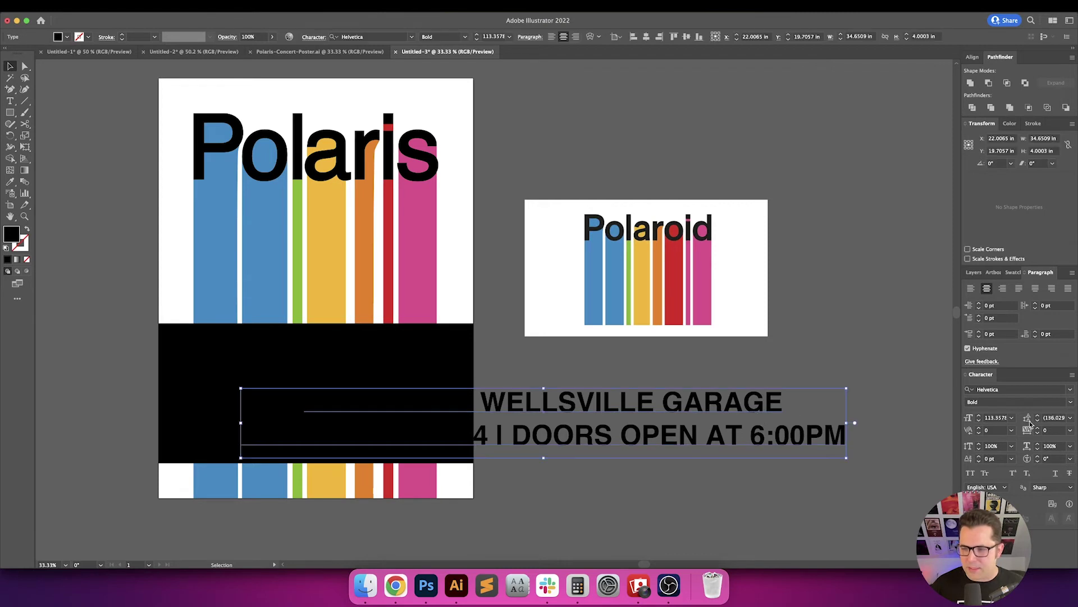
pyautogui.click(1011, 430)
pyautogui.click(977, 262)
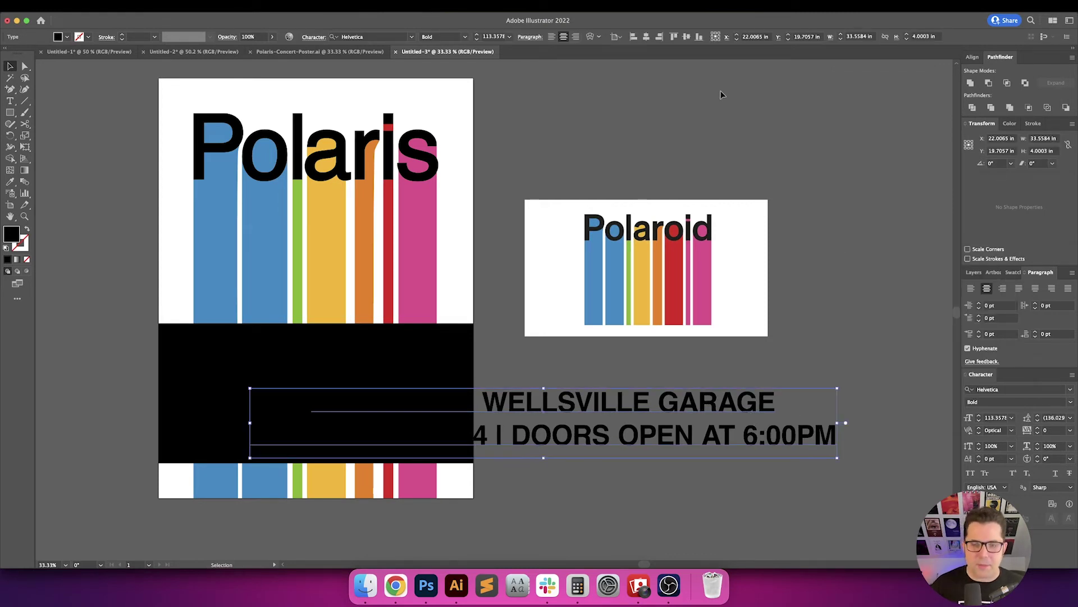
# Fill the event text with white sampled from the poster's background.
pyautogui.press('i')
pyautogui.click(462, 208)
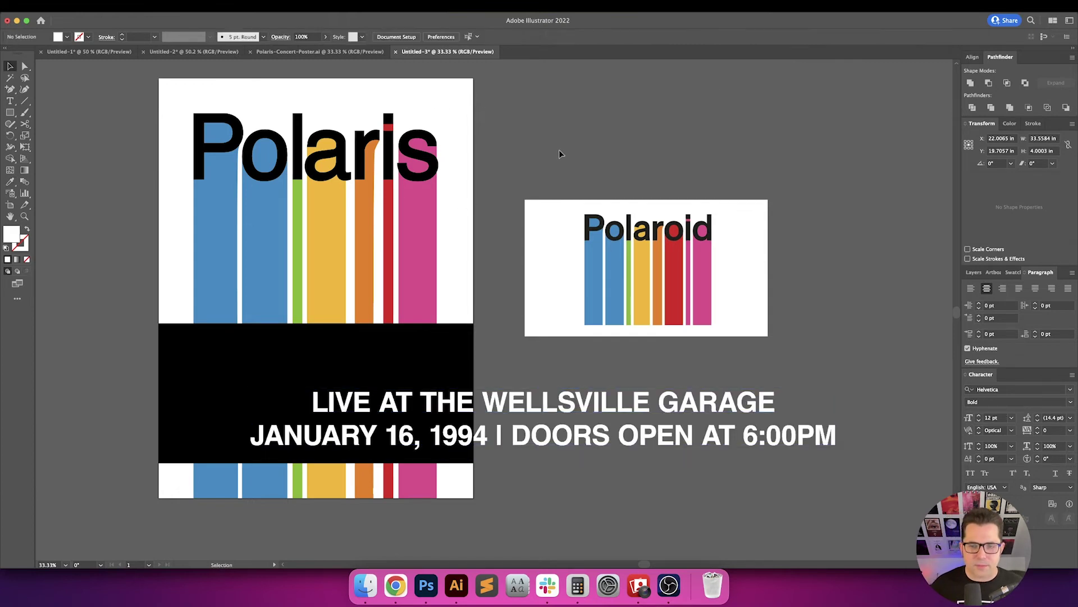
pyautogui.press('v')
# Center the event text horizontally and vertically on the poster artboard.
pyautogui.click(645, 37)
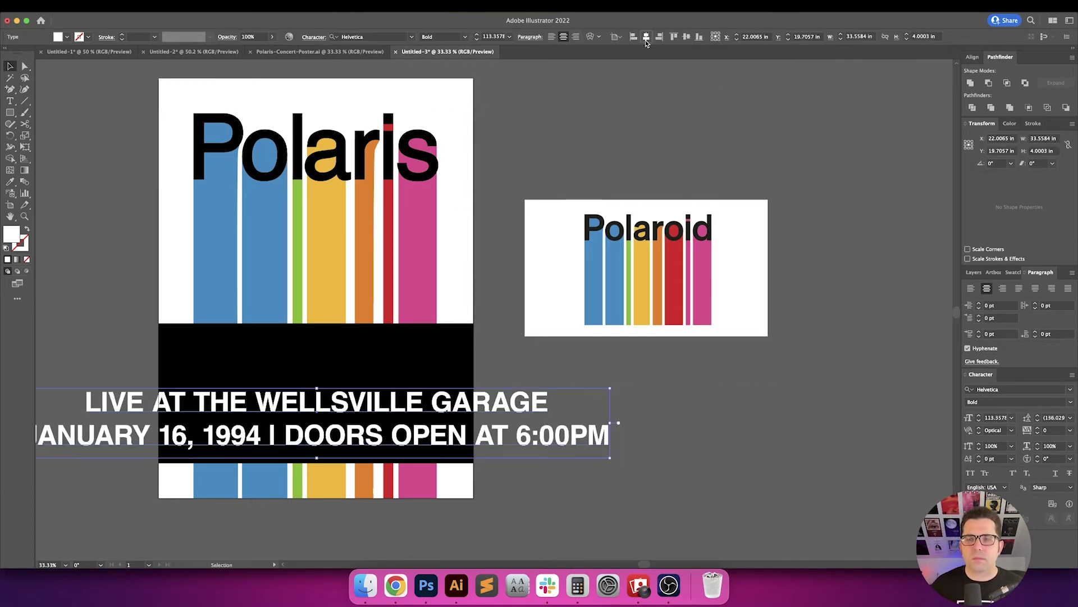
pyautogui.click(687, 36)
pyautogui.click(624, 125)
pyautogui.hscroll(-5, 623, 125)
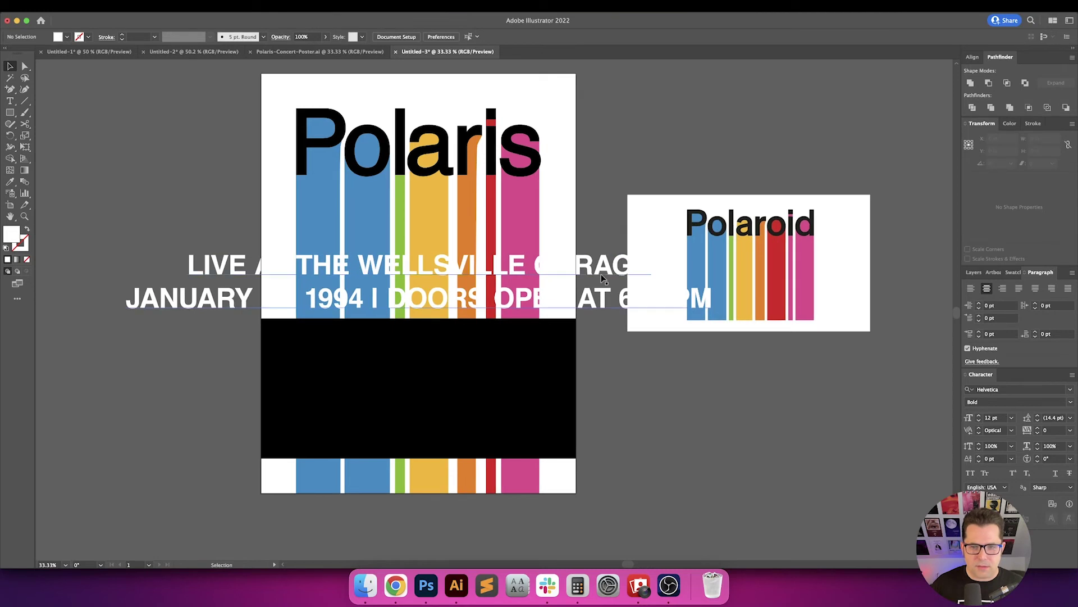
# Link the event text's width and height proportions and scale it to 14 in wide.
pyautogui.click(602, 278)
pyautogui.click(1068, 144)
pyautogui.click(1043, 138)
pyautogui.write('33.5584 i')
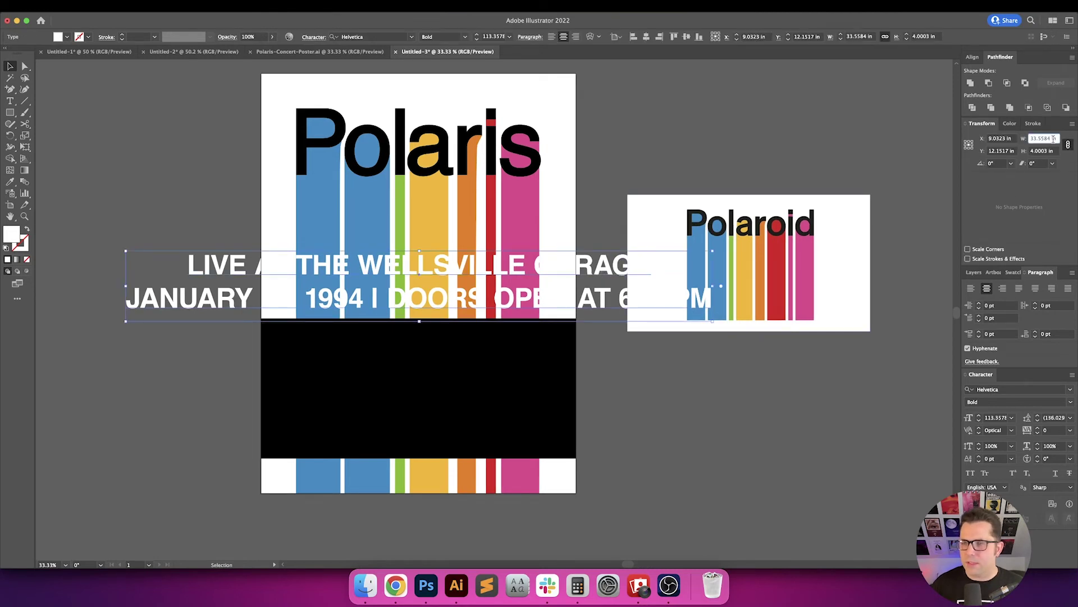
pyautogui.press('Return')
pyautogui.scroll(-15, 1054, 138)
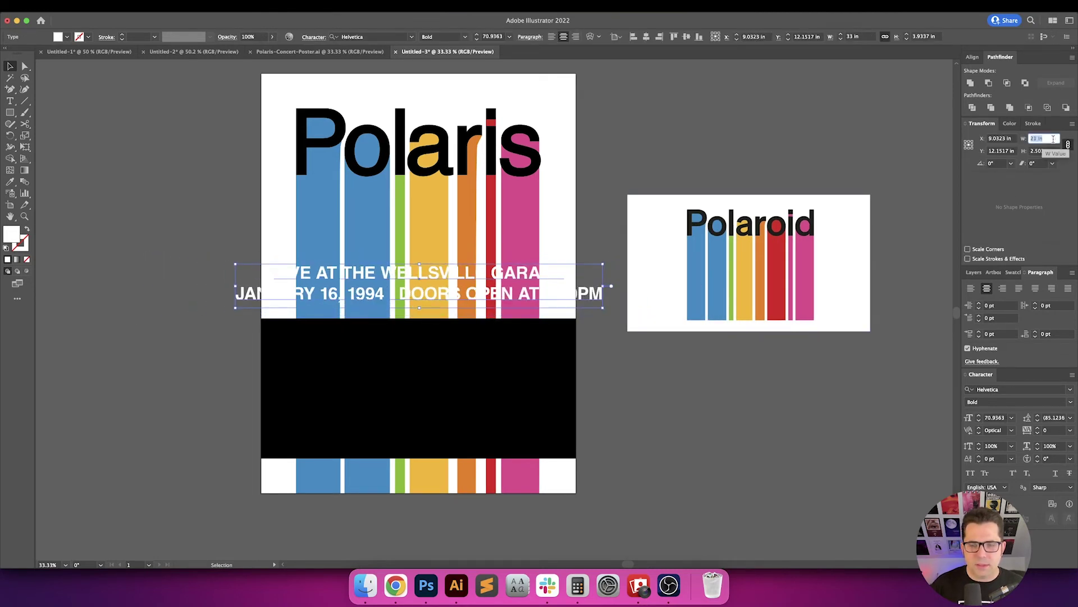
pyautogui.write('18')
pyautogui.press('Return')
pyautogui.doubleClick(1054, 140)
pyautogui.write('14')
pyautogui.press('Return')
# Move the event text down to the black block's lower edge and align the two objects' bottom edges.
pyautogui.moveTo(450, 291); pyautogui.dragTo(520, 375)
pyautogui.scroll(3, 449, 453)
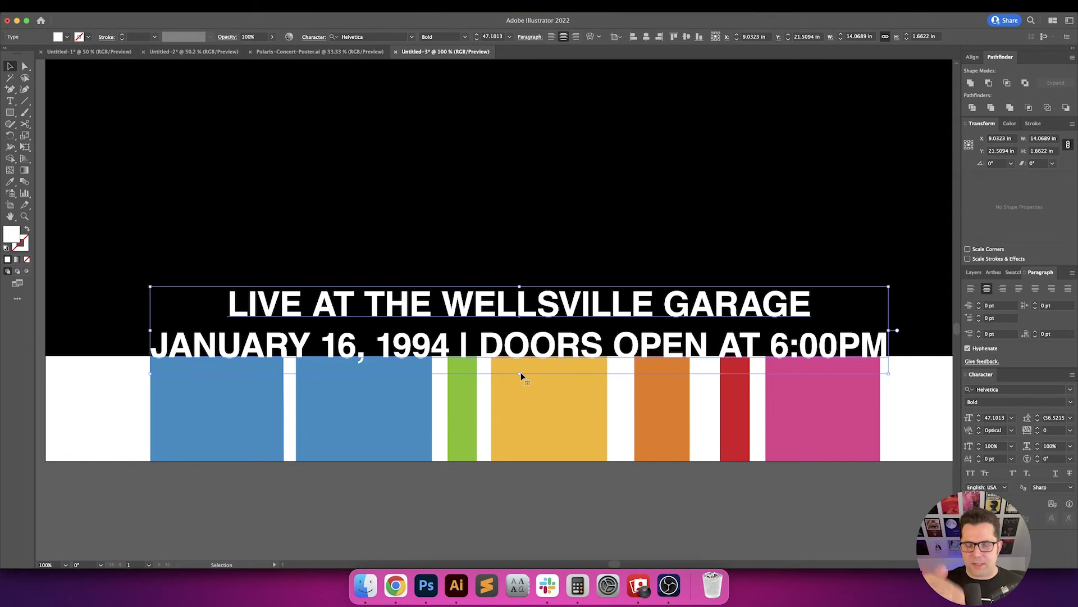
pyautogui.keyDown('shift'); pyautogui.click(556, 211); pyautogui.keyUp('shift')
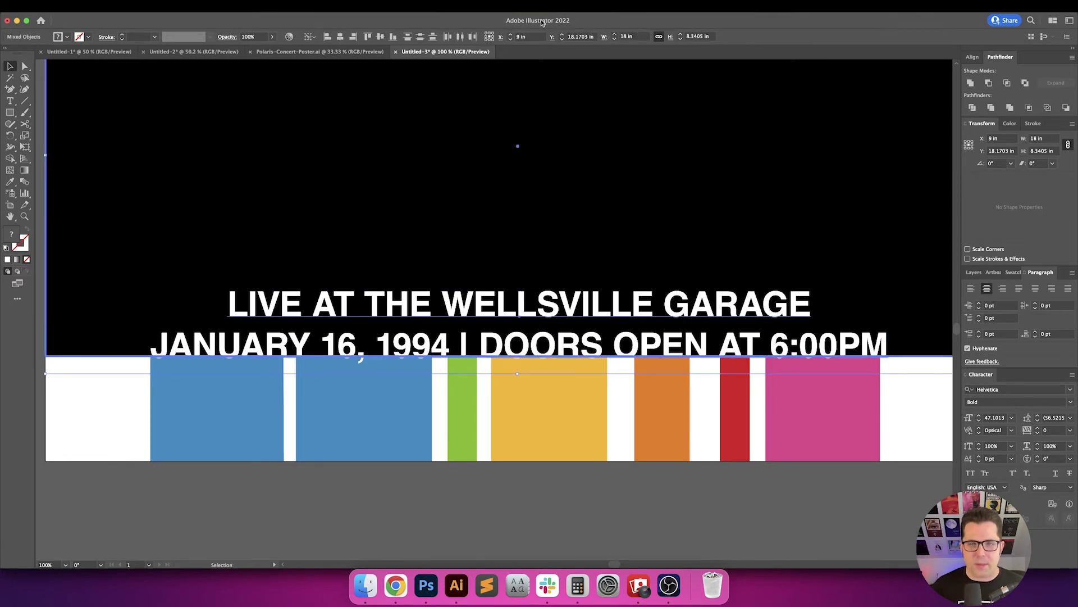
pyautogui.click(407, 37)
pyautogui.click(711, 361)
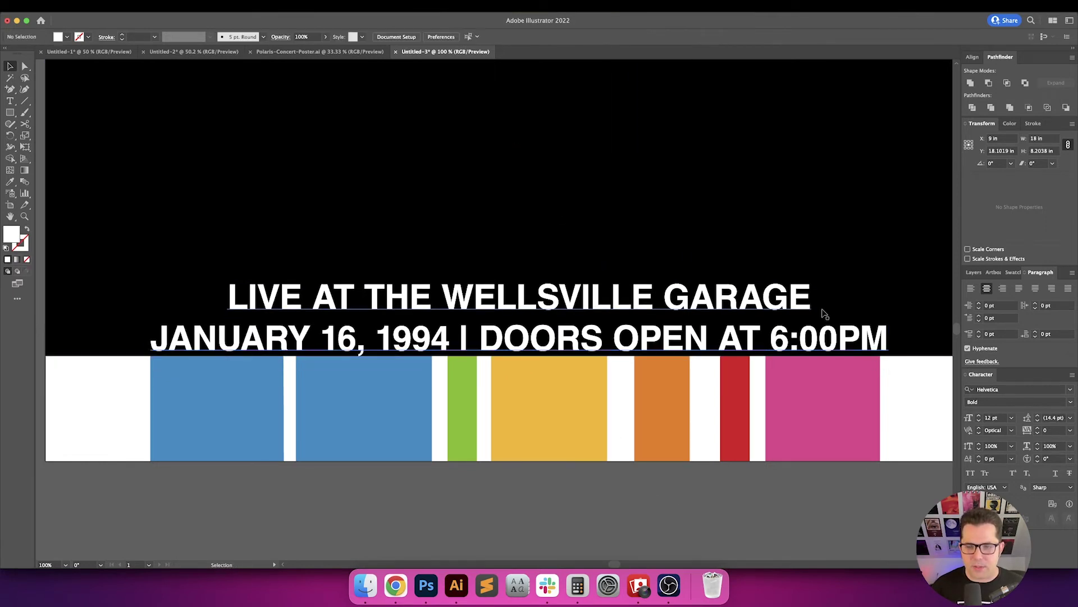
# Lower the event text until its last line's baseline sits exactly on the black block's bottom edge.
pyautogui.click(607, 337)
pyautogui.scroll(5, 534, 356)
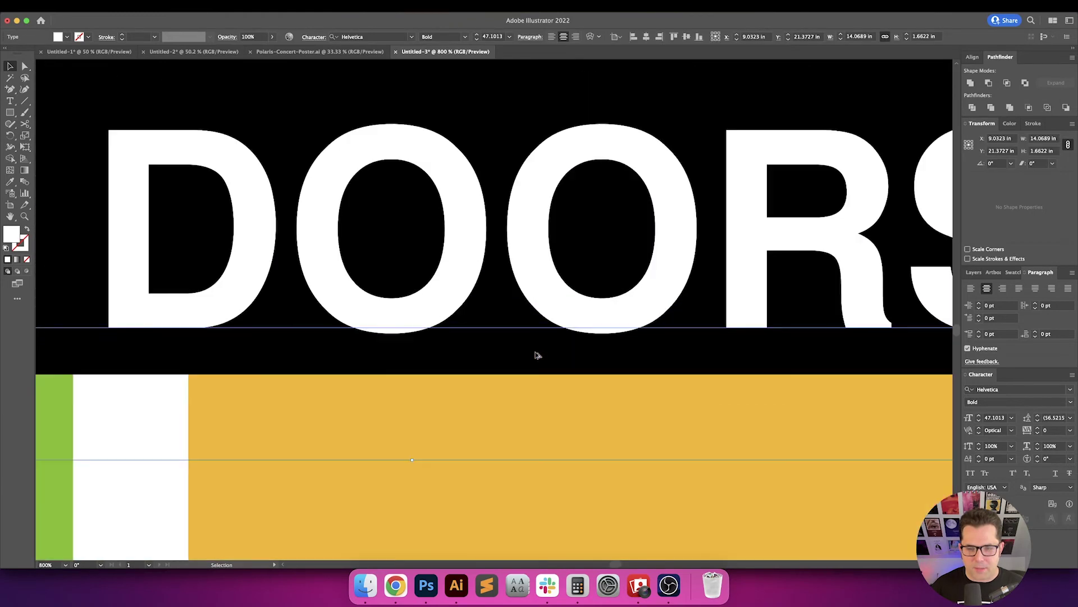
pyautogui.moveTo(538, 295); pyautogui.dragTo(544, 341)
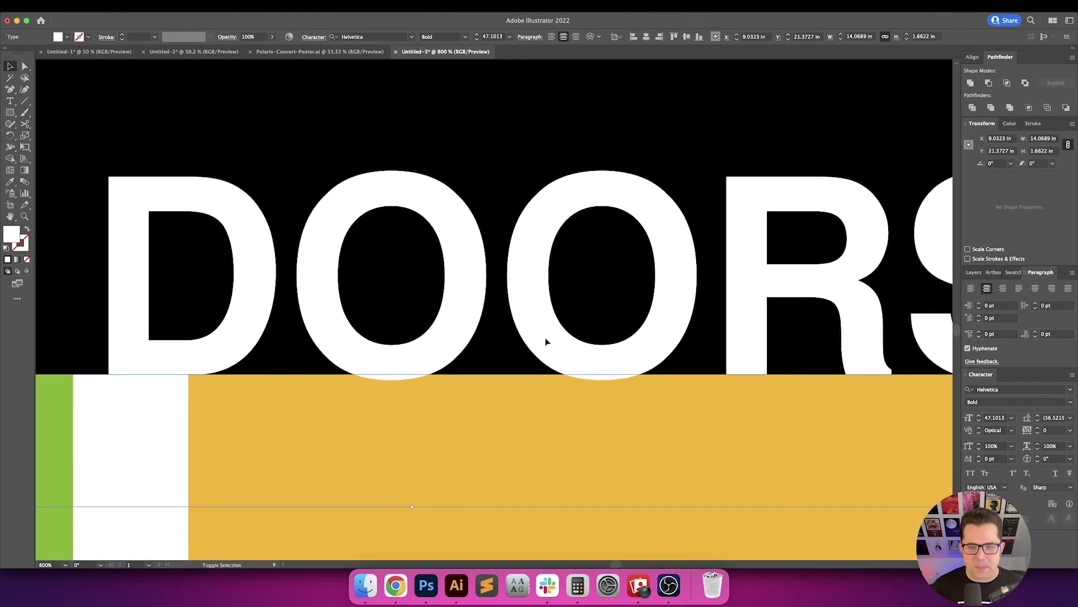
# Move the event text up exactly 2 in, keeping its horizontal position.
pyautogui.press('Return')
pyautogui.write('-2')
pyautogui.press('Return')
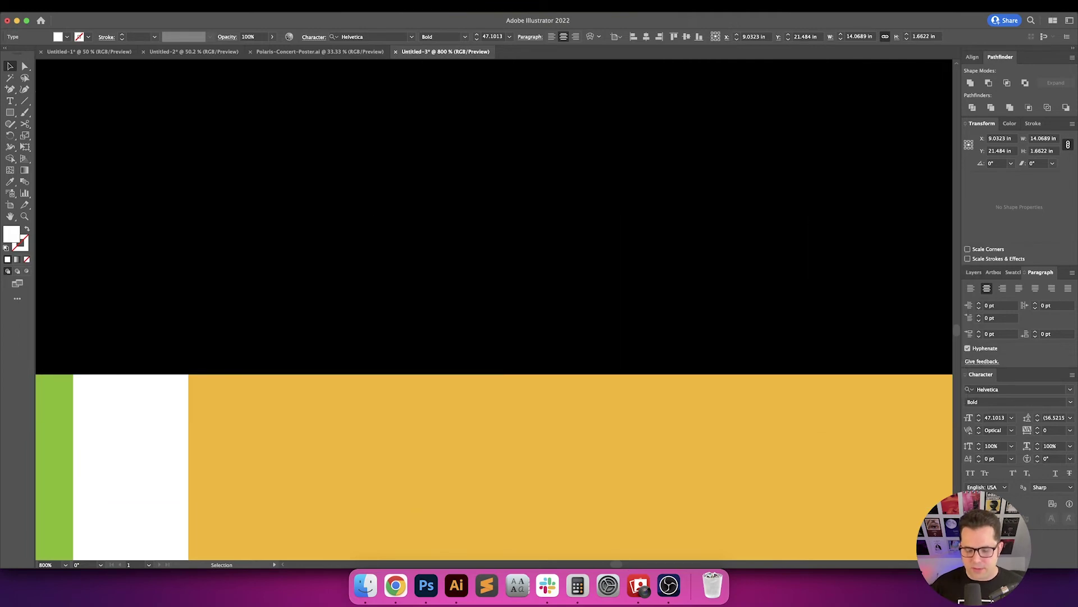
# Shift the event text back down about 1 in within the black block.
pyautogui.press('super+minus')
pyautogui.press('super+minus')
pyautogui.press('super+minus')
pyautogui.press('super+minus')
pyautogui.press('super+minus')
pyautogui.press('super+minus')
pyautogui.press('super+minus')
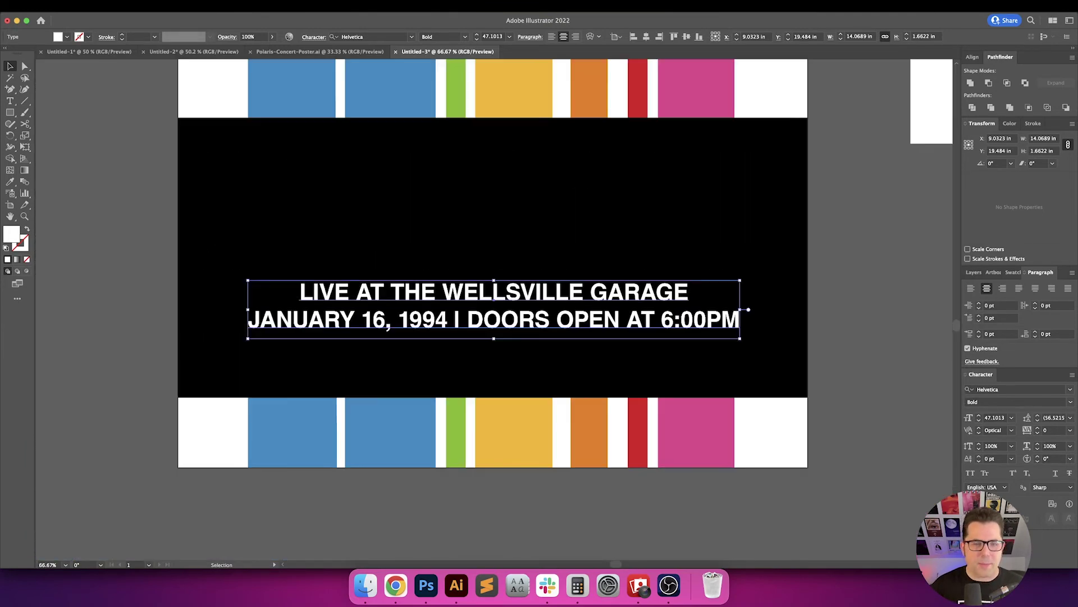
pyautogui.press('Return')
pyautogui.press('Tab')
pyautogui.press('Tab')
pyautogui.press('Escape')
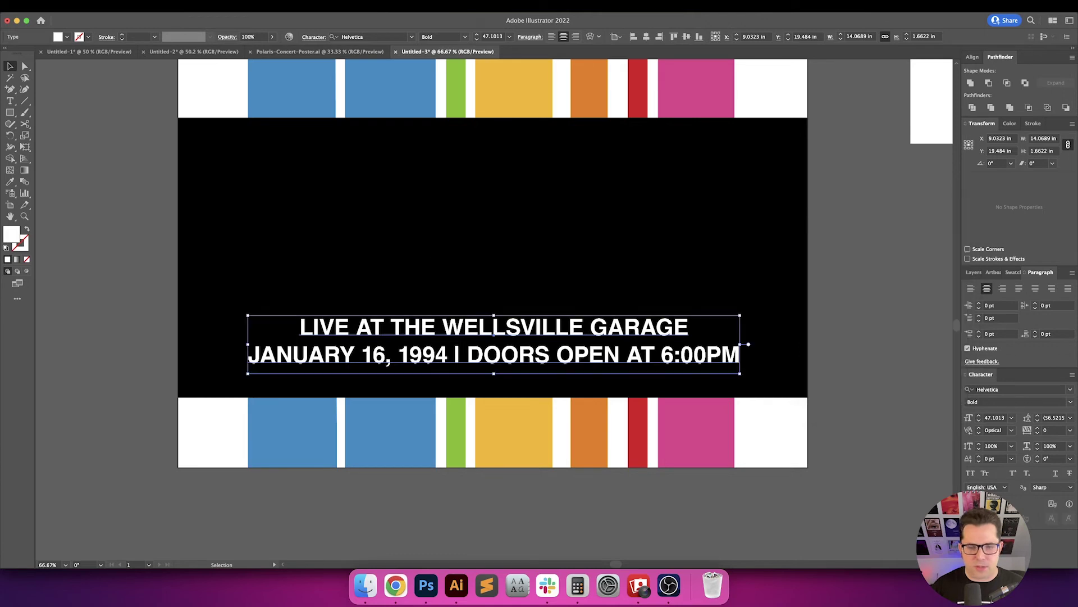
# Shrink the black block from its top edge to the top of the event text's first line, about 2.26 in high.
pyautogui.click(553, 276)
pyautogui.moveTo(492, 118); pyautogui.dragTo(492, 319)
pyautogui.press('super+plus')
pyautogui.press('super+plus')
pyautogui.press('super+plus')
pyautogui.press('super+plus')
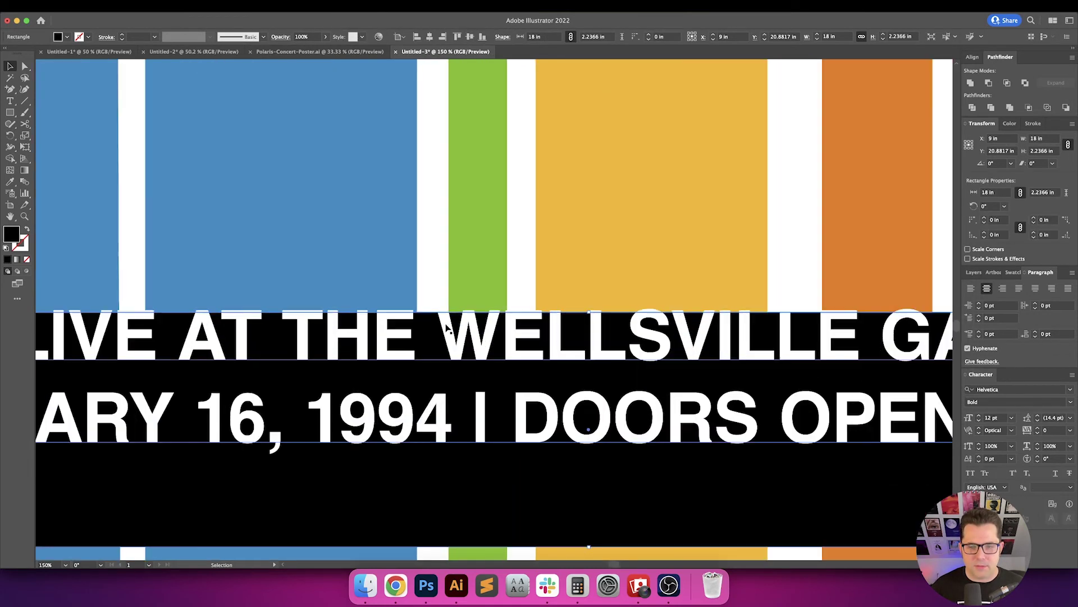
pyautogui.moveTo(662, 305); pyautogui.dragTo(661, 303)
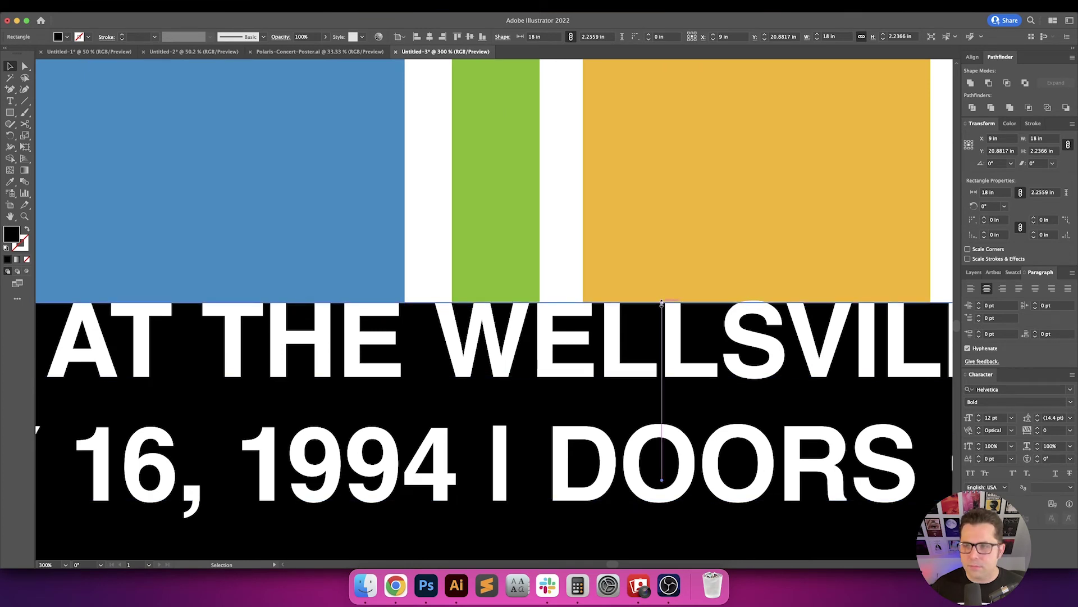
# Anchor the black block at its bottom edge, unlink its proportions and set its height to 2.25 in.
pyautogui.click(969, 149)
pyautogui.click(1068, 145)
pyautogui.click(1056, 150)
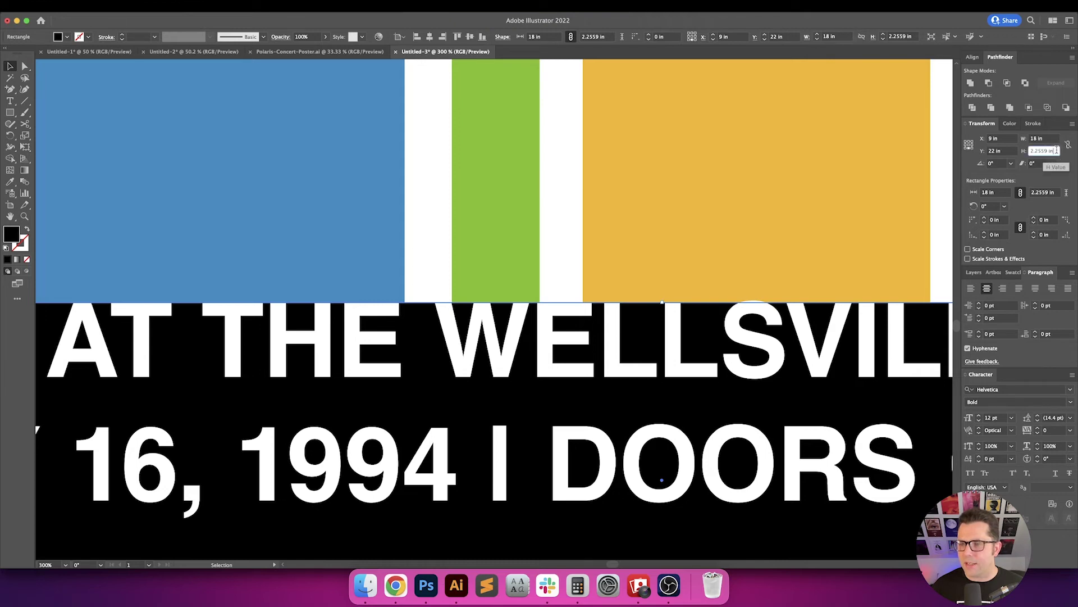
pyautogui.write('2.25')
pyautogui.press('Return')
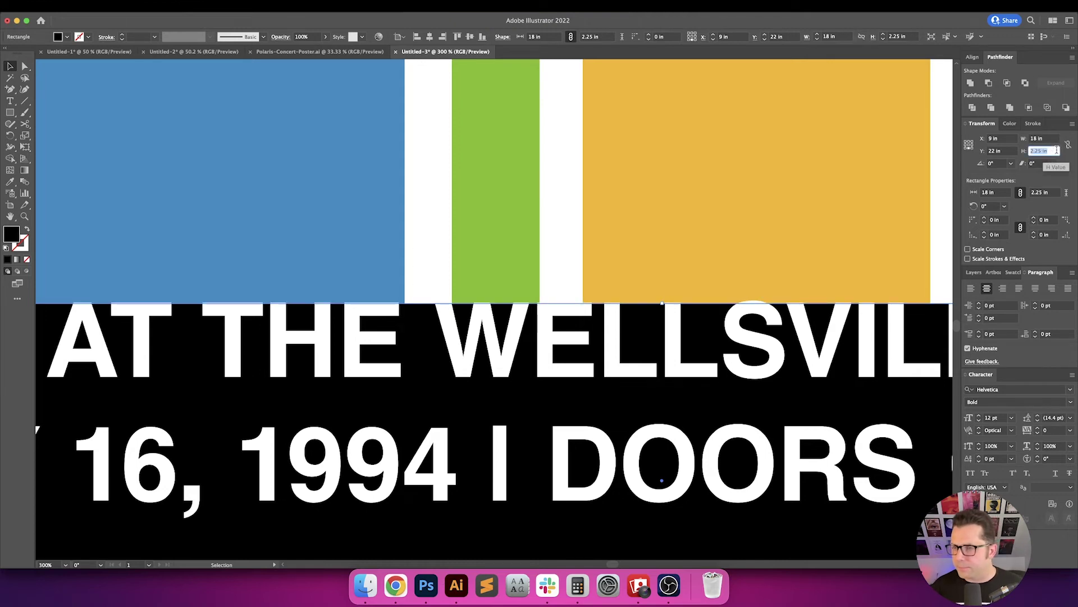
# Add 1 in above the event text by increasing the bottom-anchored black block's height to 3.25 in.
pyautogui.press('Right')
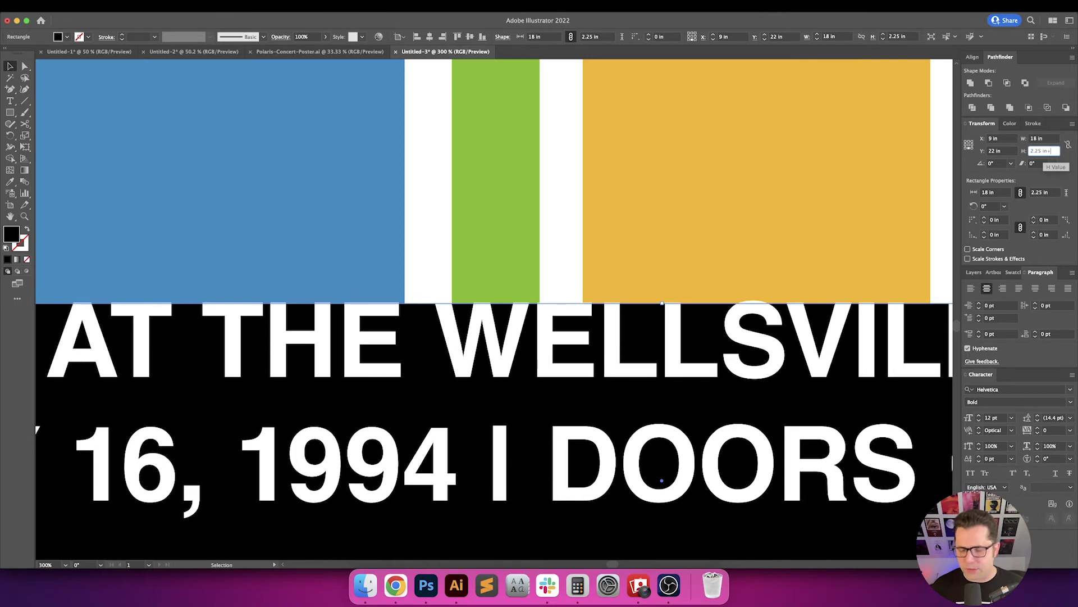
pyautogui.press('Up')
pyautogui.press('Return')
pyautogui.press('super+0')
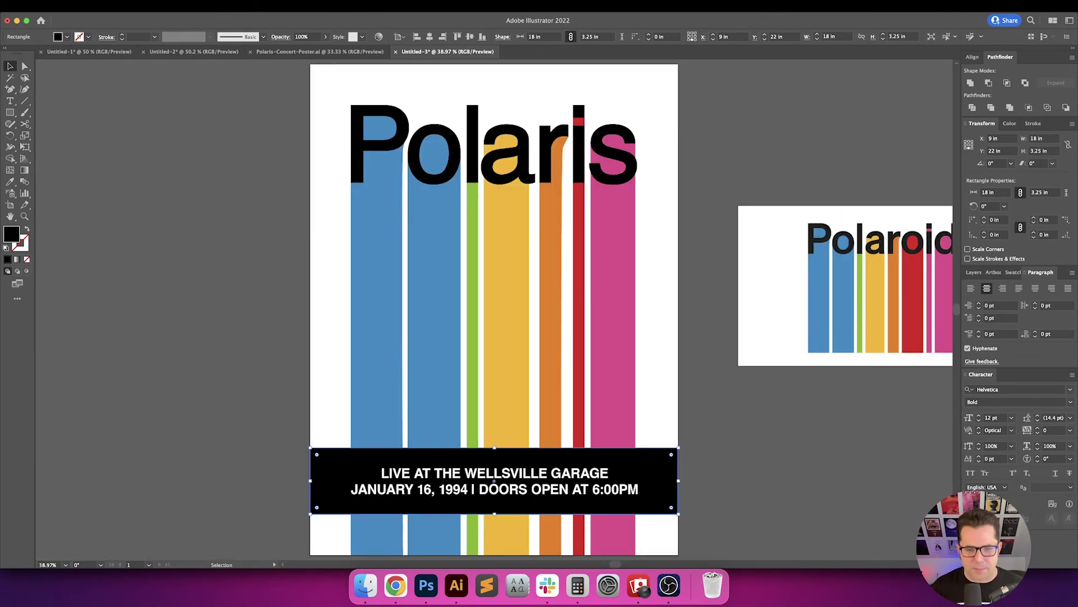
pyautogui.click(796, 416)
pyautogui.hscroll(2, 796, 416)
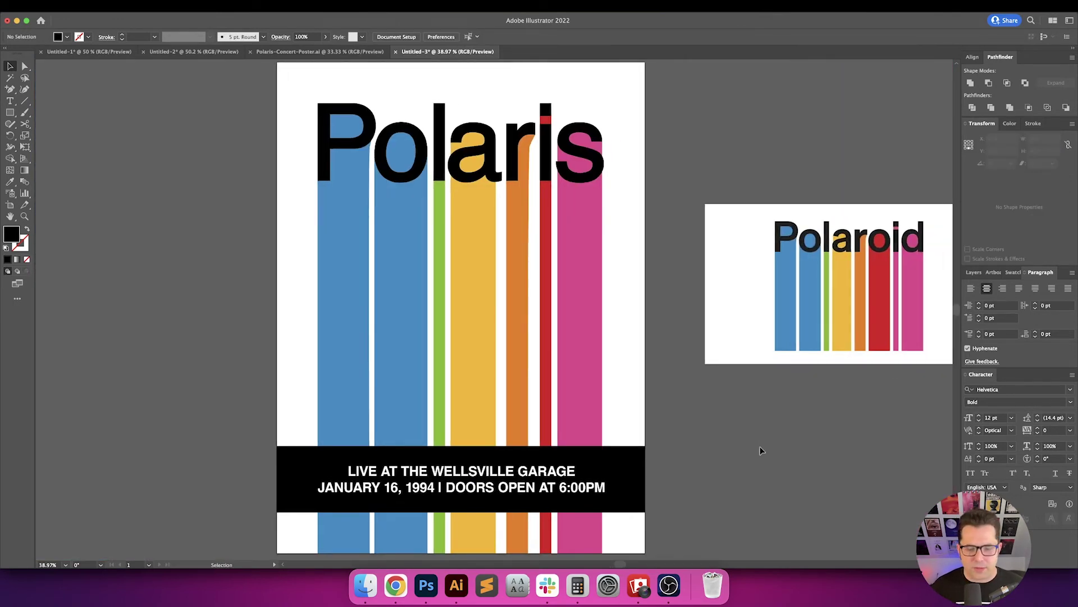
pyautogui.press('super+minus')
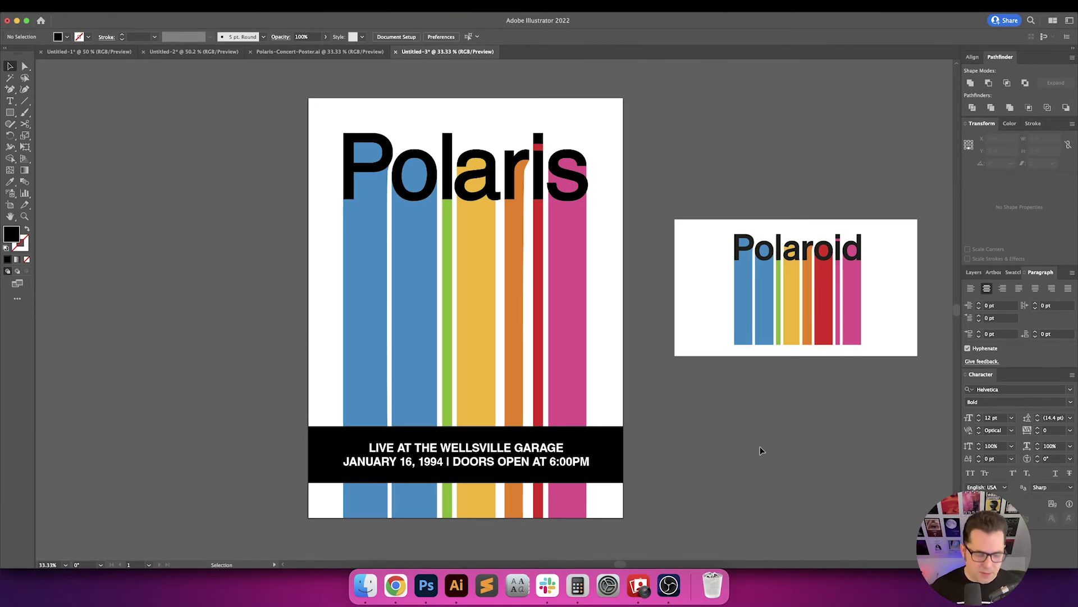
# Fill the block behind the event text with dark gray 262626, using 0% saturation and 15% brightness.
pyautogui.click(615, 441)
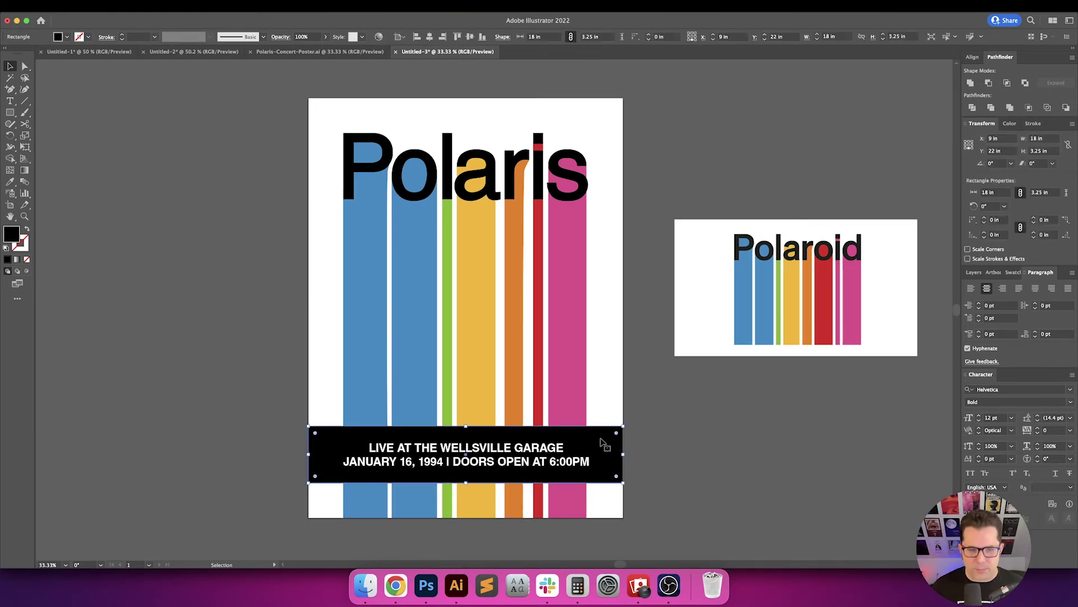
pyautogui.doubleClick(11, 233)
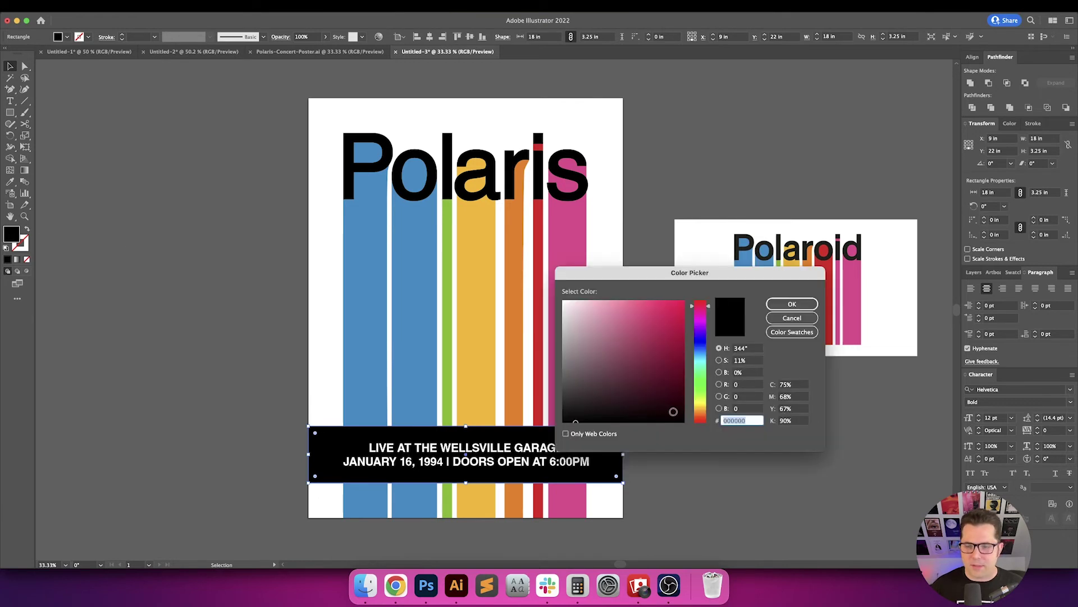
pyautogui.moveTo(586, 406); pyautogui.dragTo(558, 427)
pyautogui.click(745, 375)
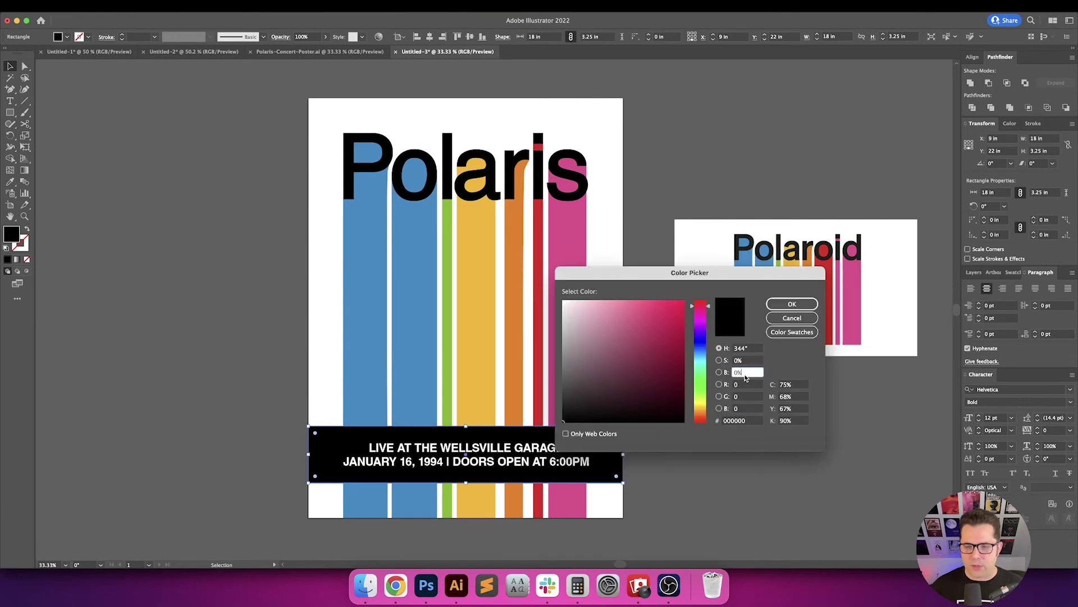
pyautogui.hotkey('shift', 'Up')
pyautogui.press('Up')
pyautogui.press('Up')
pyautogui.press('Up')
pyautogui.press('Up')
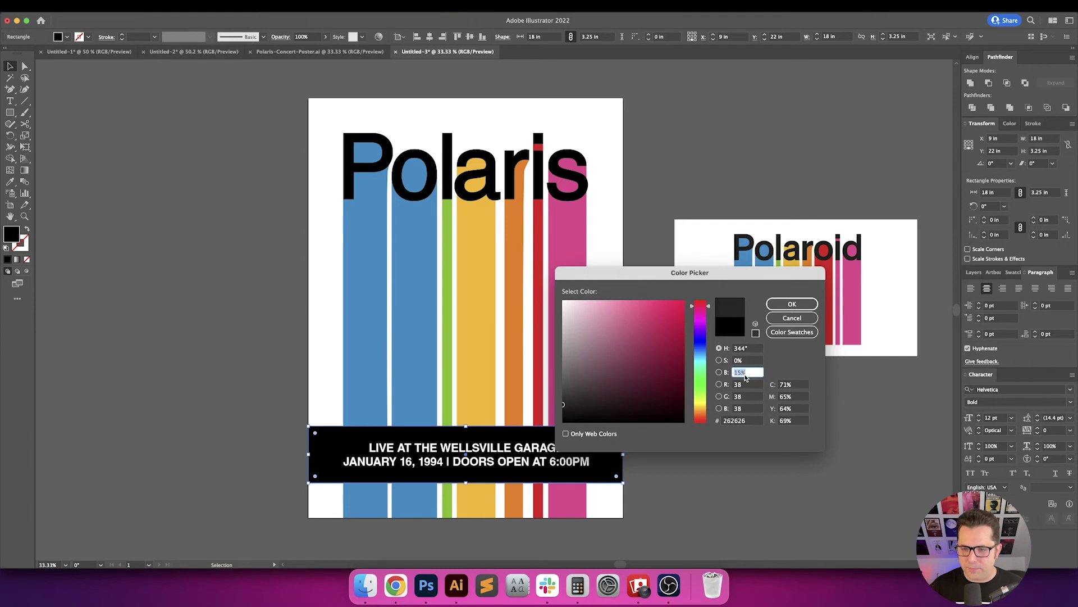
pyautogui.press('Return')
pyautogui.click(744, 377)
# Recolor every letter of the Polaris wordmark, including the i's stem, with the dark gray sampled from the block behind the event text.
pyautogui.hscroll(2, 745, 377)
pyautogui.scroll(1, 744, 377)
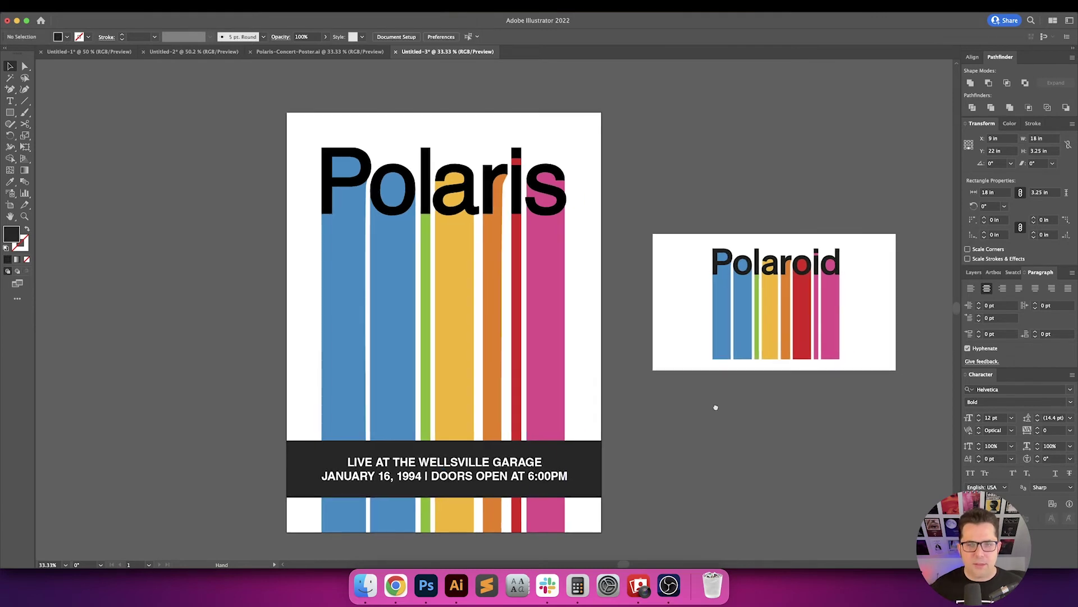
pyautogui.click(346, 151)
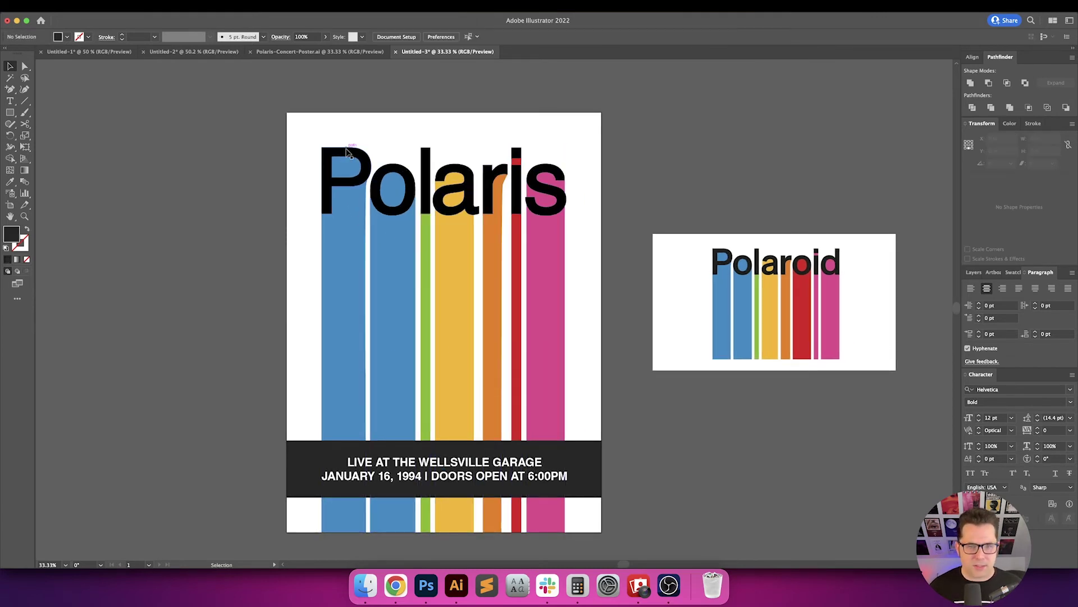
pyautogui.click(365, 115)
pyautogui.click(348, 160)
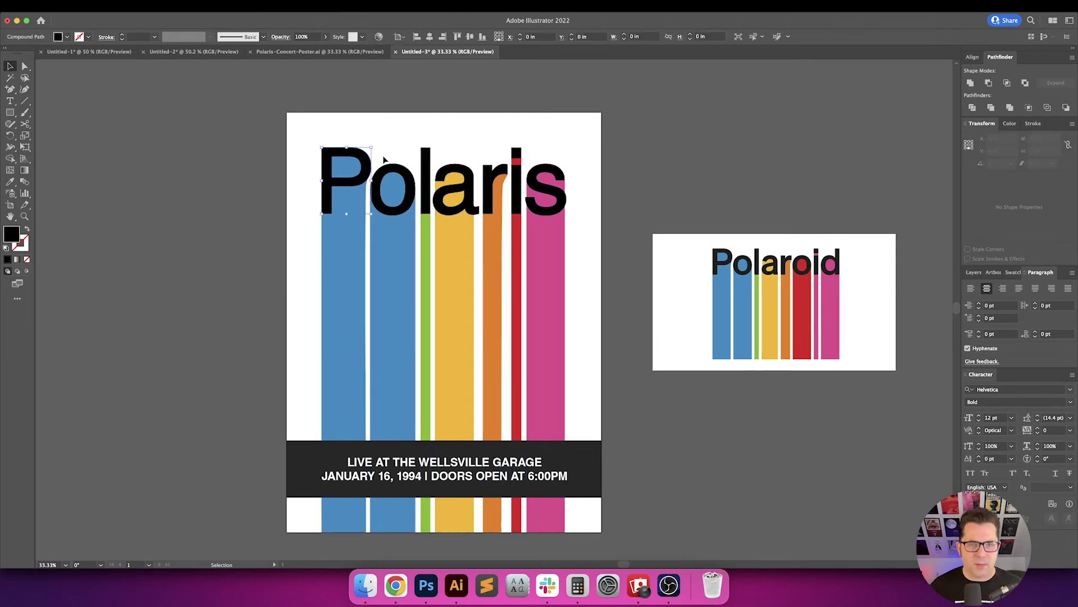
pyautogui.keyDown('shift'); pyautogui.click(403, 171); pyautogui.keyUp('shift')
pyautogui.keyDown('shift'); pyautogui.click(426, 164); pyautogui.keyUp('shift')
pyautogui.keyDown('shift'); pyautogui.click(453, 168); pyautogui.keyUp('shift')
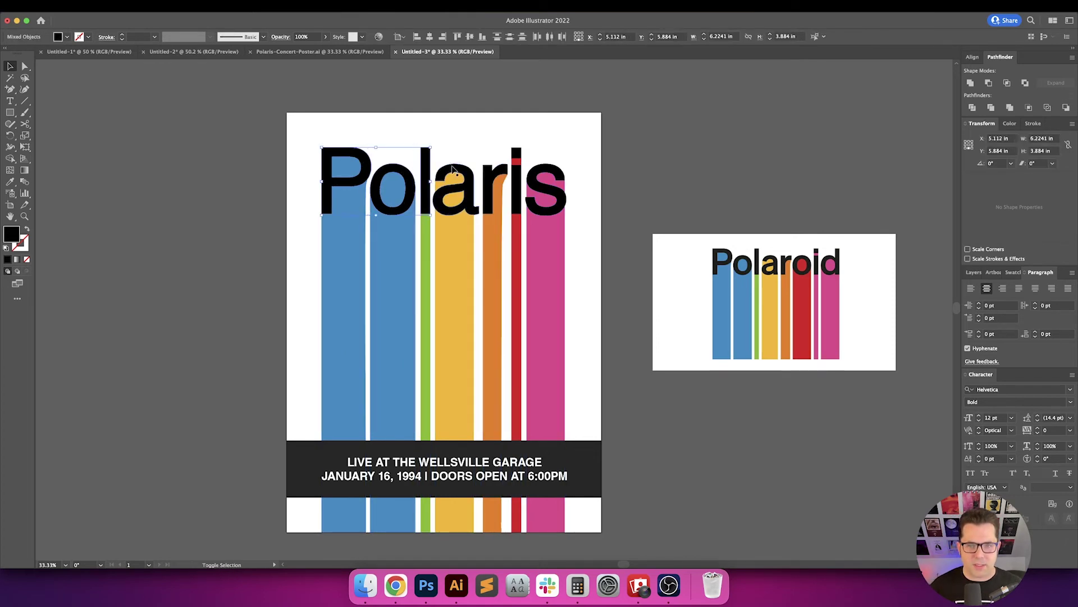
pyautogui.keyDown('shift'); pyautogui.click(501, 174); pyautogui.keyUp('shift')
pyautogui.keyDown('shift'); pyautogui.click(517, 178); pyautogui.keyUp('shift')
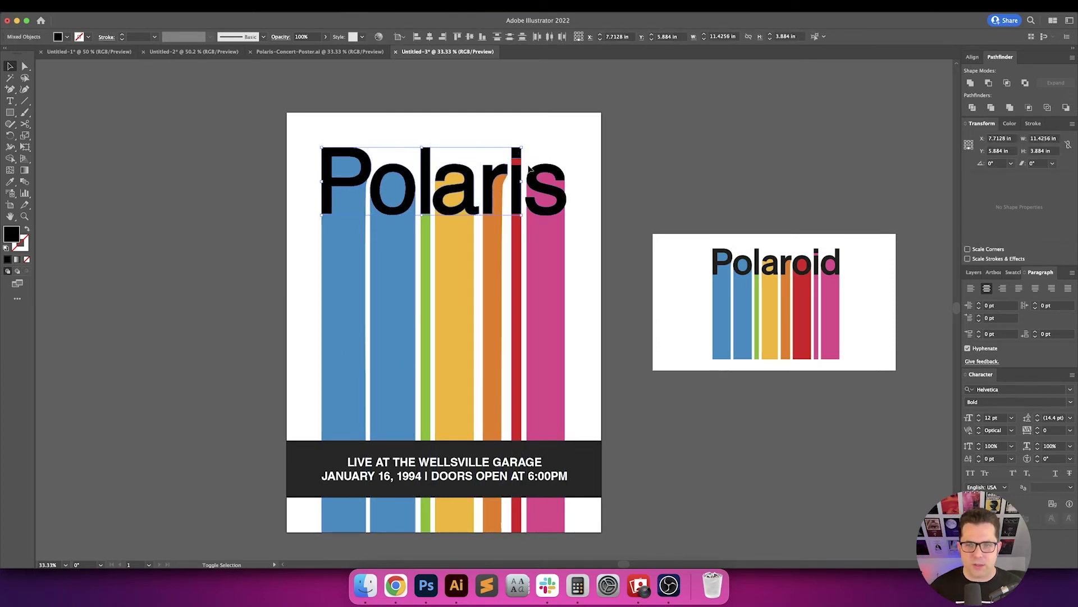
pyautogui.keyDown('shift'); pyautogui.click(535, 178); pyautogui.keyUp('shift')
pyautogui.press('i')
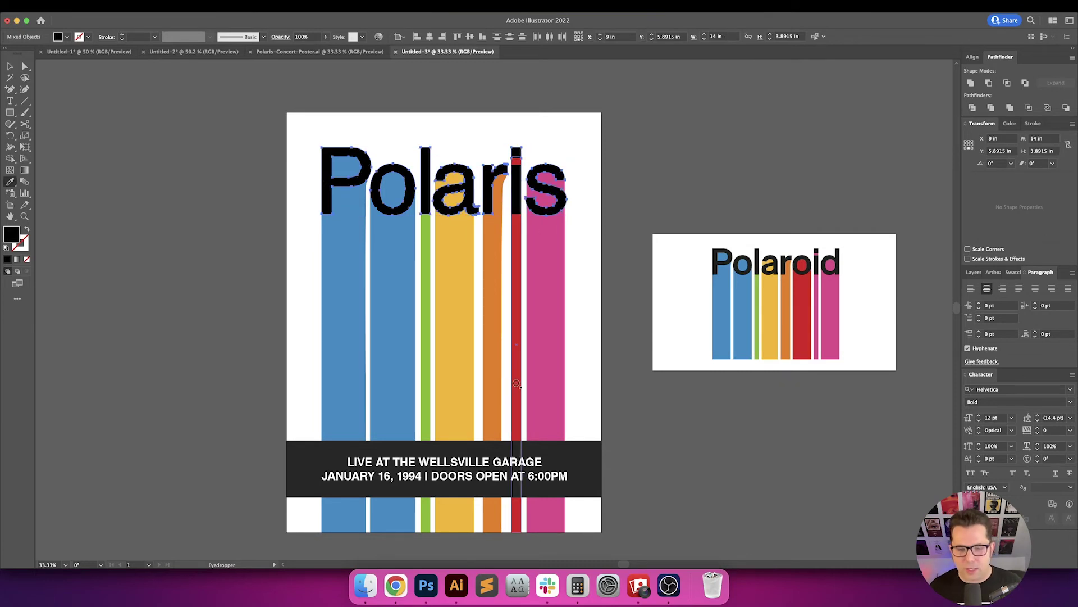
pyautogui.click(569, 438)
pyautogui.press('v')
pyautogui.click(640, 168)
pyautogui.click(516, 185)
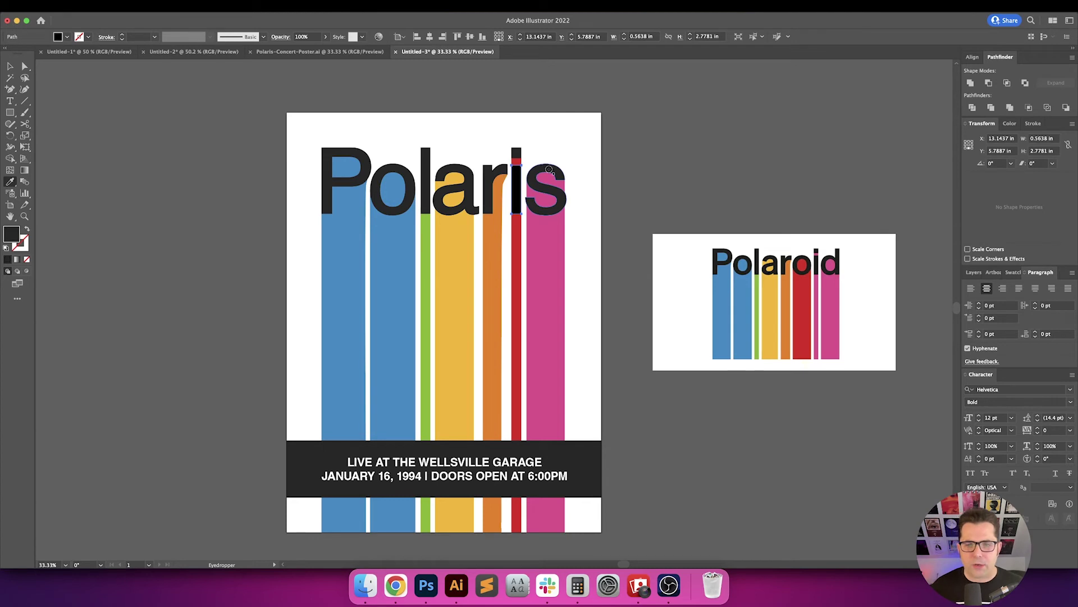
pyautogui.click(628, 169)
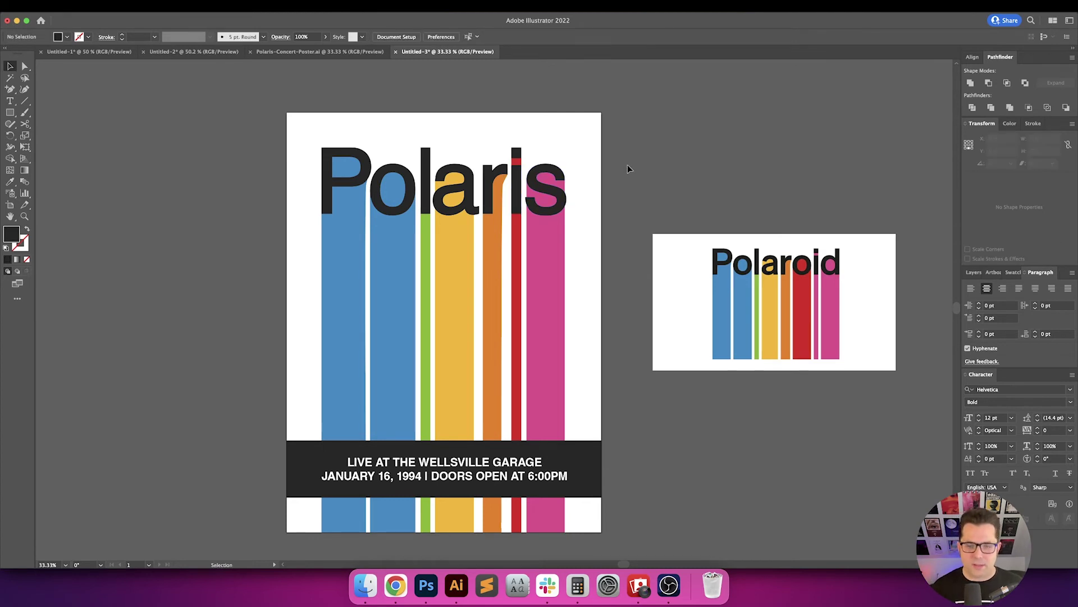
pyautogui.scroll(-2, 628, 164)
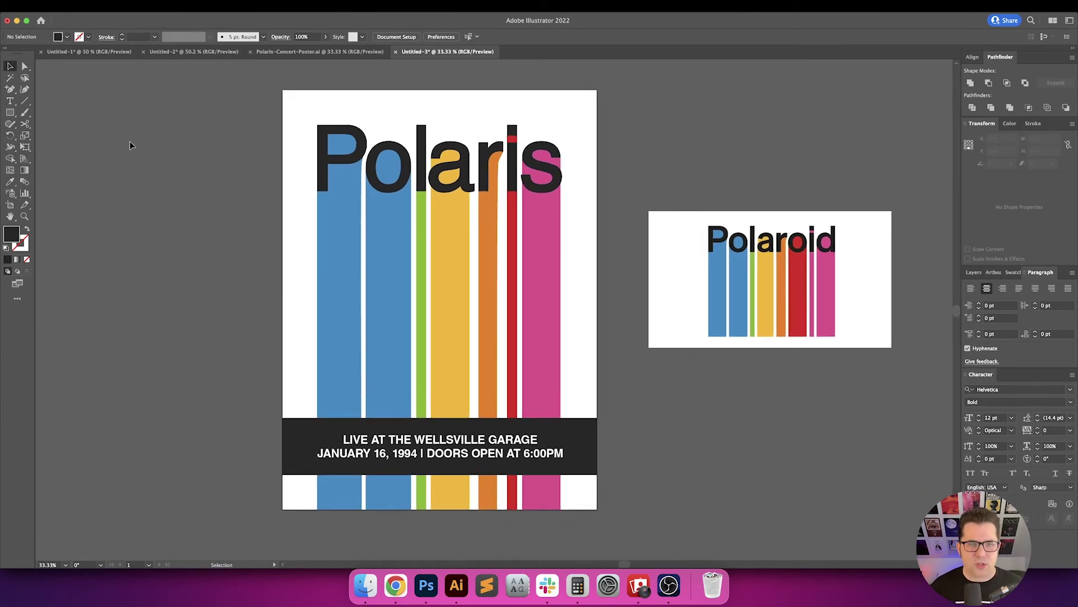
pyautogui.hscroll(-1, 264, 156)
pyautogui.scroll(1, 265, 156)
pyautogui.click(9, 113)
pyautogui.click(10, 65)
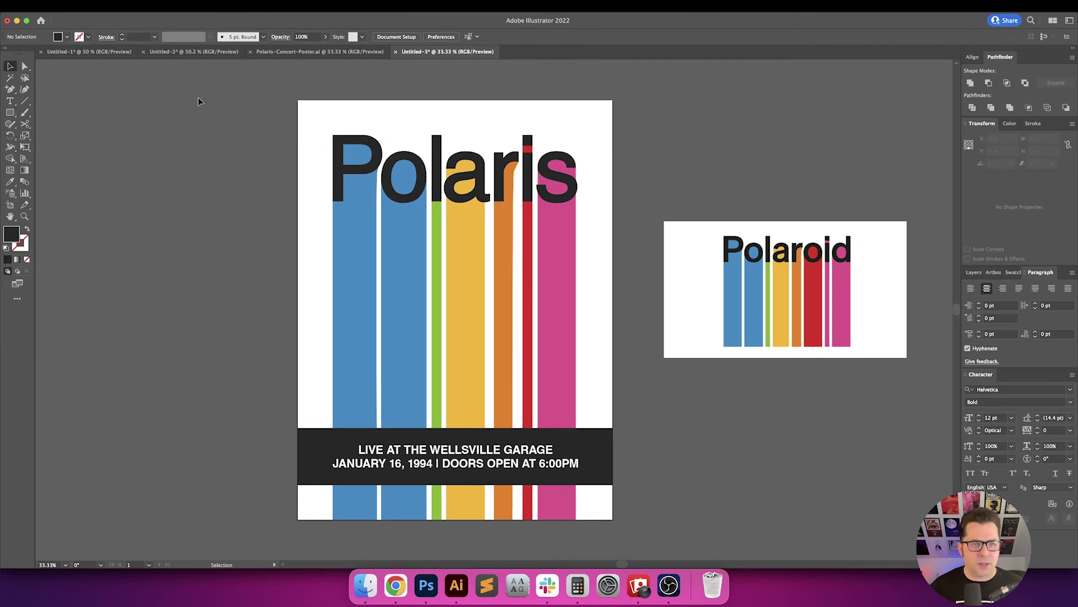
# Copy all the poster artwork, switch to Photoshop and place it in the blank 5400 by 7200 px document as a Smart Object.
pyautogui.press('super+a')
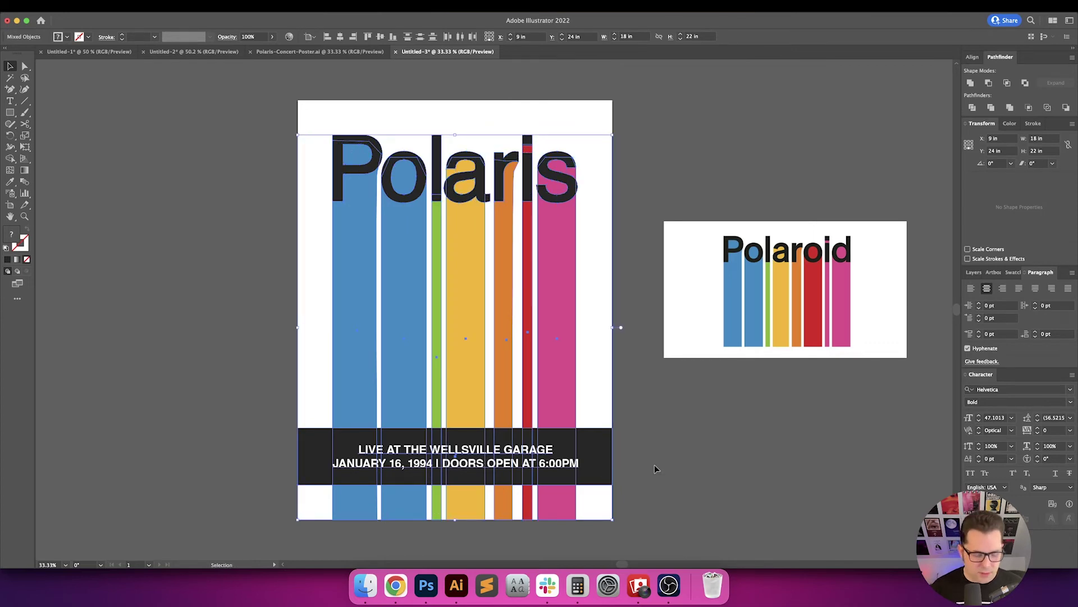
pyautogui.click(693, 466)
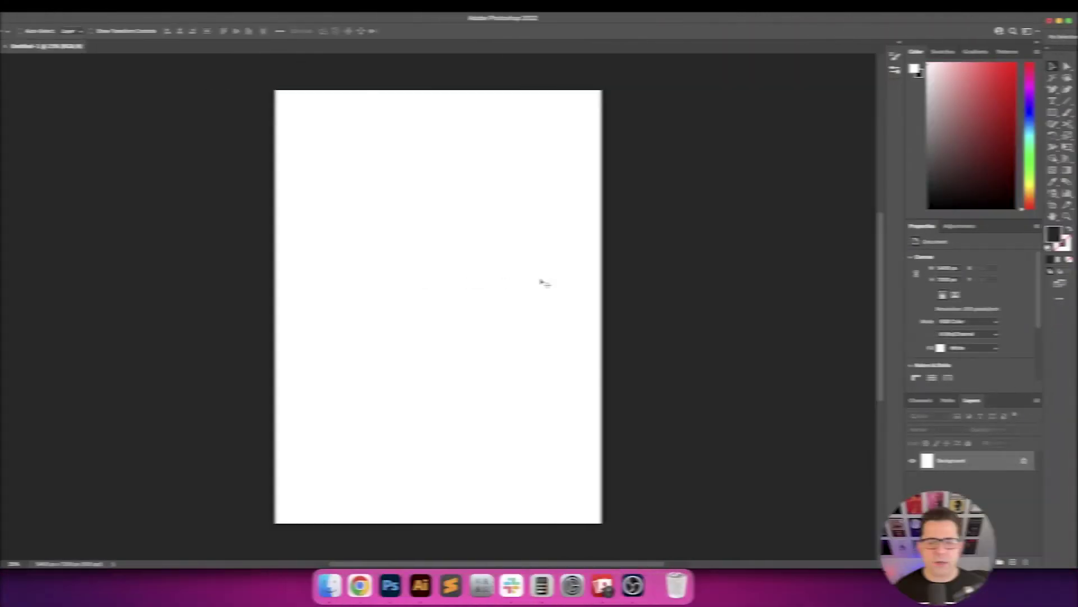
pyautogui.press('super+v')
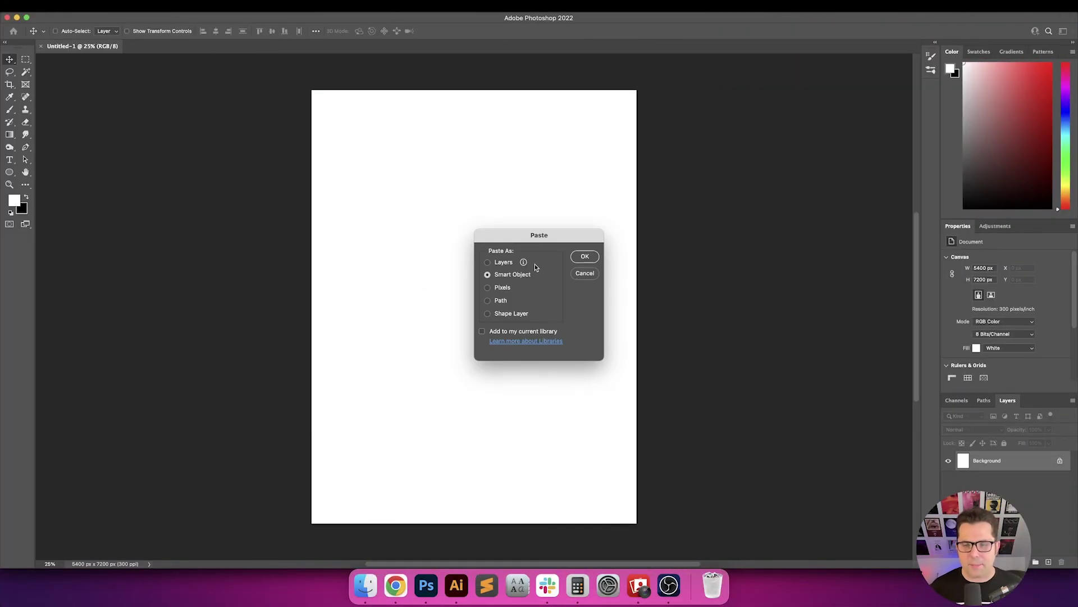
pyautogui.press('Return')
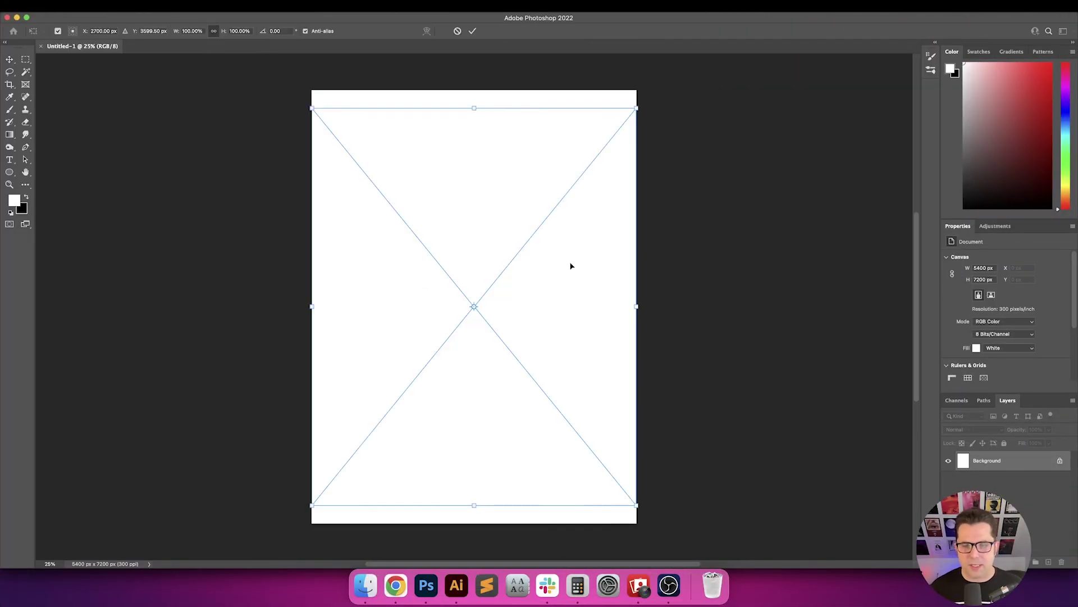
pyautogui.press('Return')
# Align the pasted poster artwork to the bottom edge of the whole canvas and clear the selection.
pyautogui.press('super+a')
pyautogui.click(284, 31)
pyautogui.press('super+d')
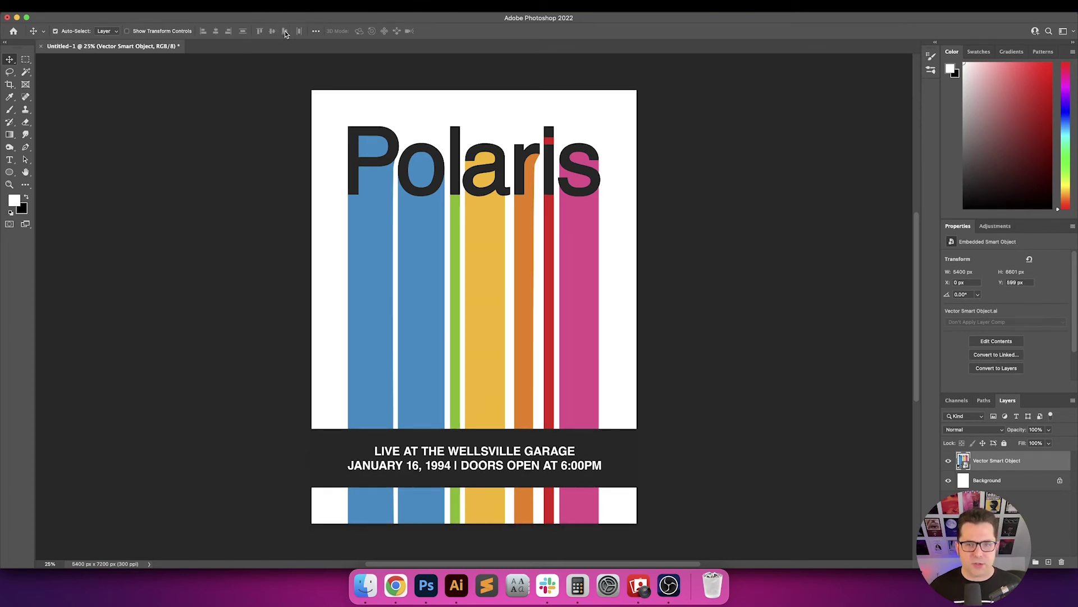
# Open Wrinkled-Notebook-Paper.jpg and bring its image into the poster document as a layer above the artwork.
pyautogui.click(1031, 482)
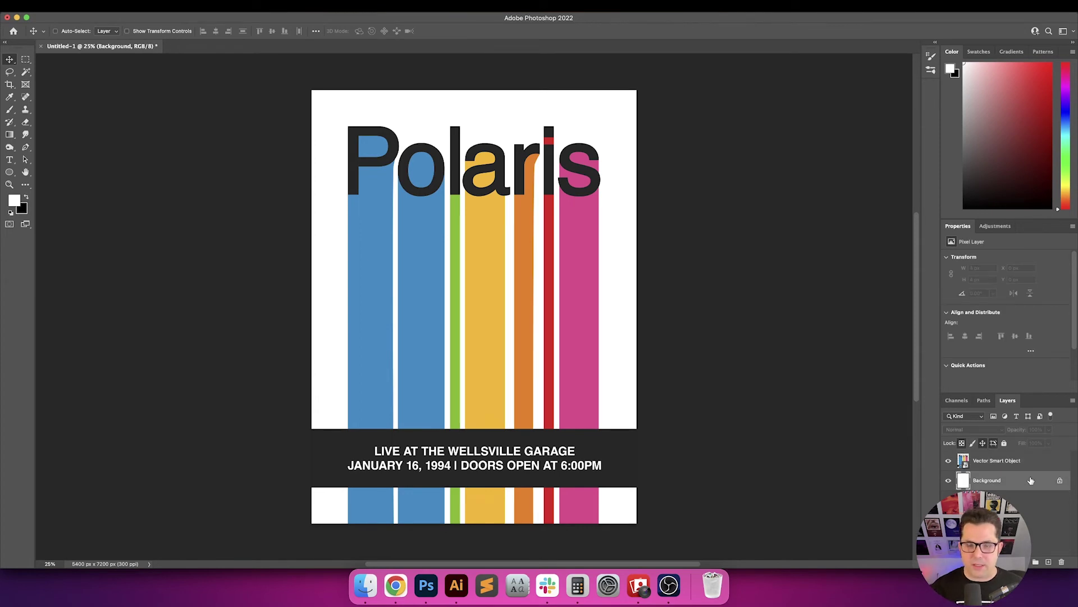
pyautogui.click(366, 584)
pyautogui.doubleClick(692, 295)
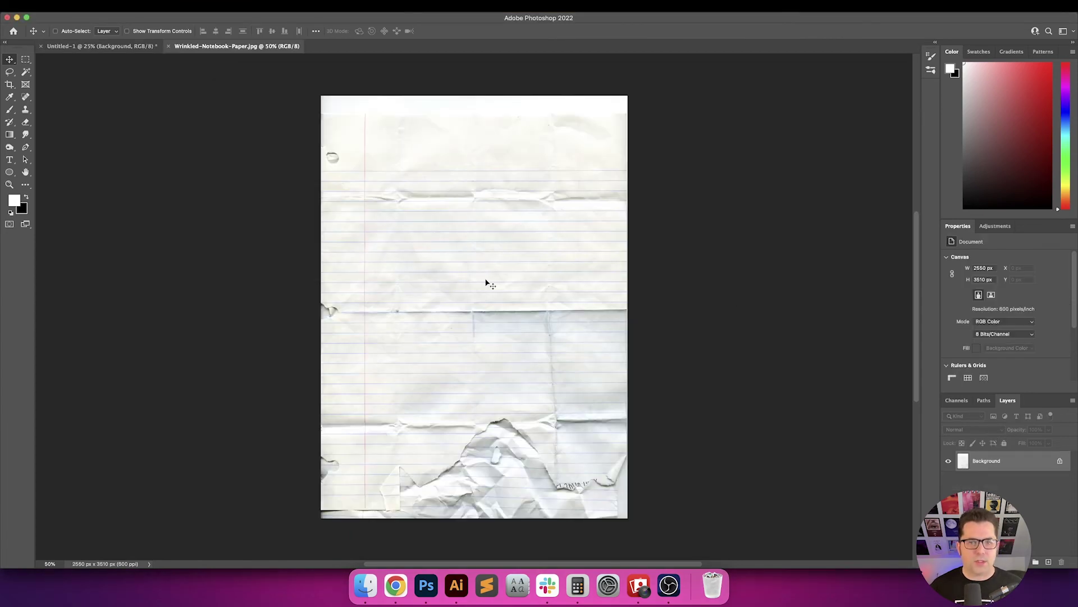
pyautogui.click(101, 46)
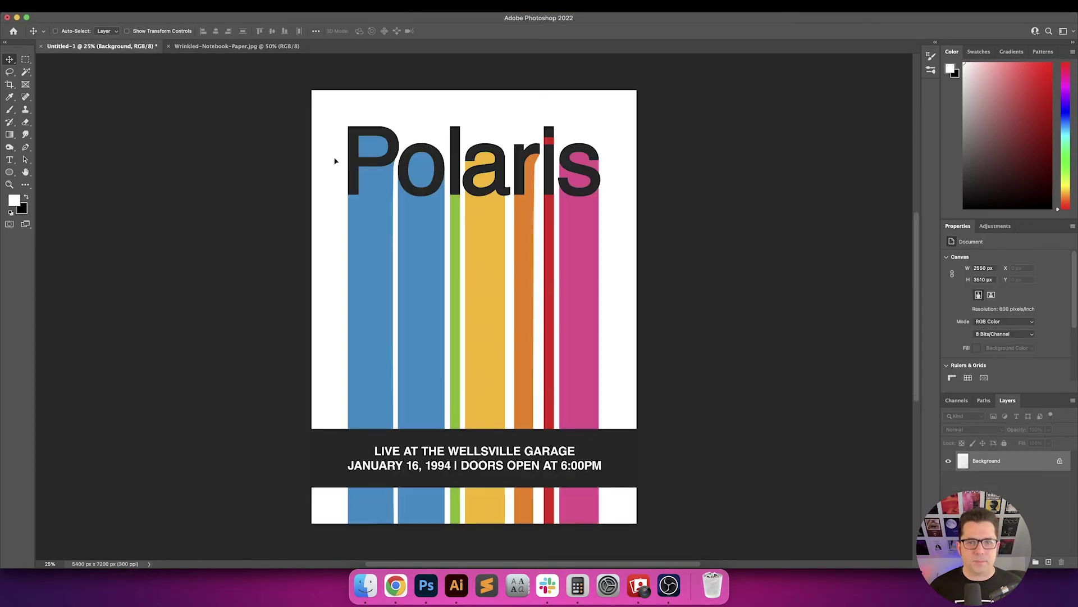
pyautogui.press('super+minus')
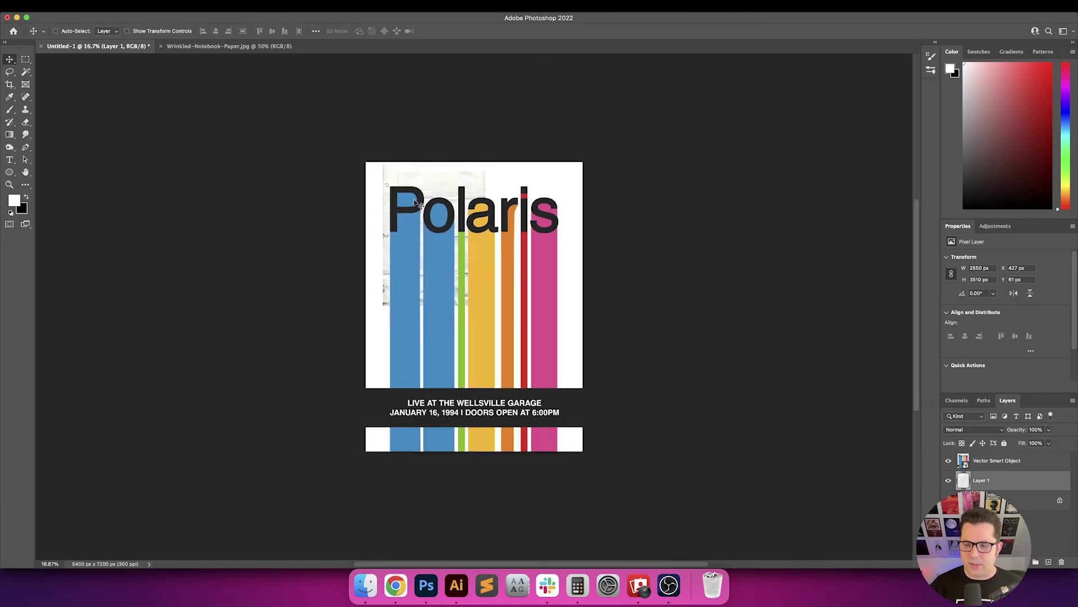
pyautogui.press('super+bracketright')
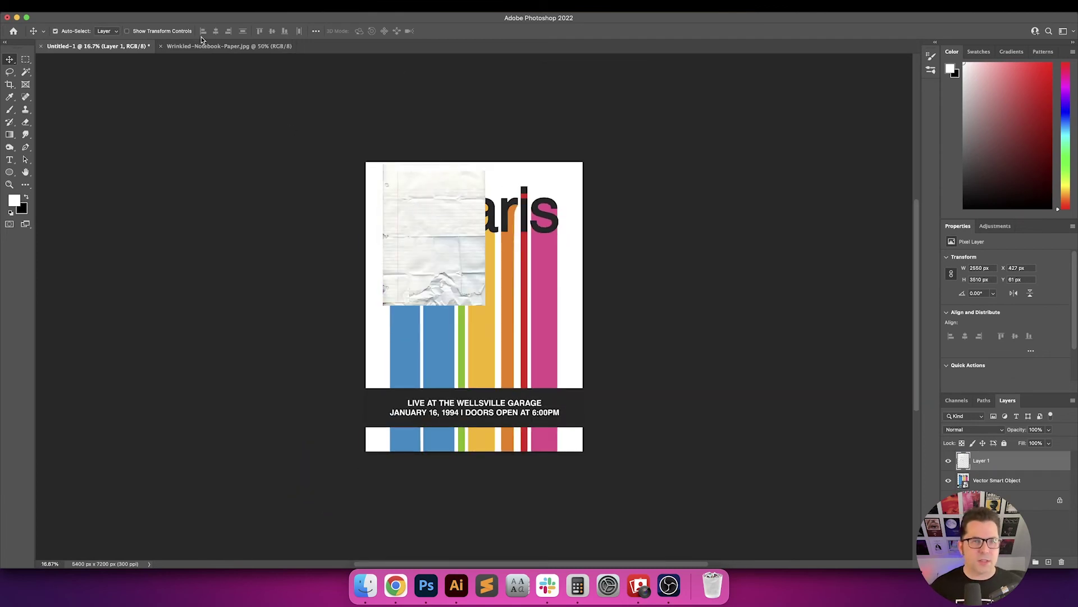
# Center the notebook paper on the canvas and scale it to 5400 by 7504 px, extending past the canvas's upper edge.
pyautogui.click(216, 31)
pyautogui.click(272, 31)
pyautogui.press('super+t')
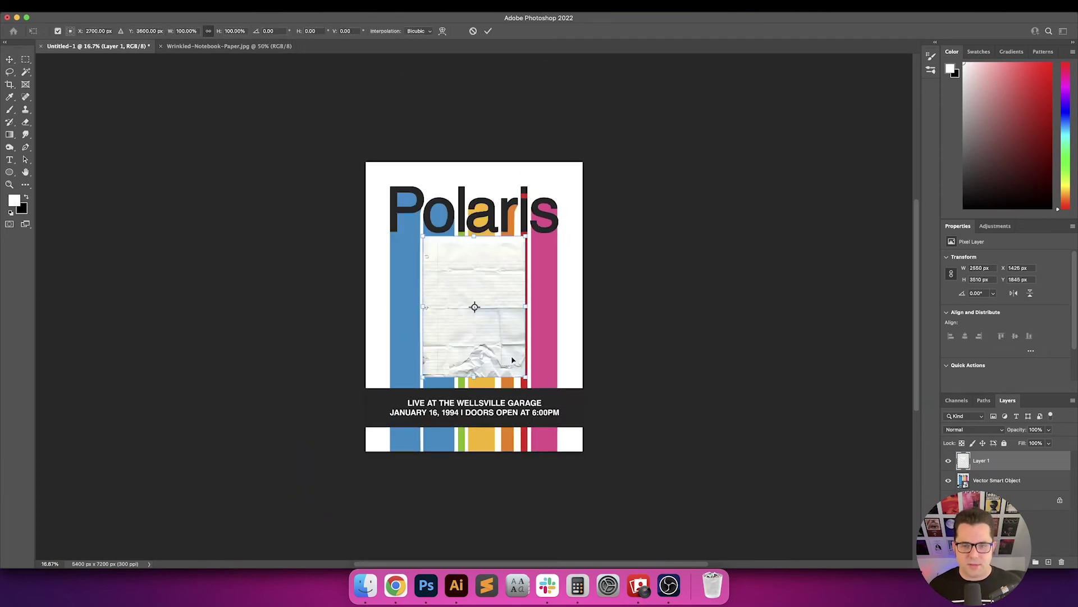
pyautogui.moveTo(528, 377); pyautogui.dragTo(585, 453)
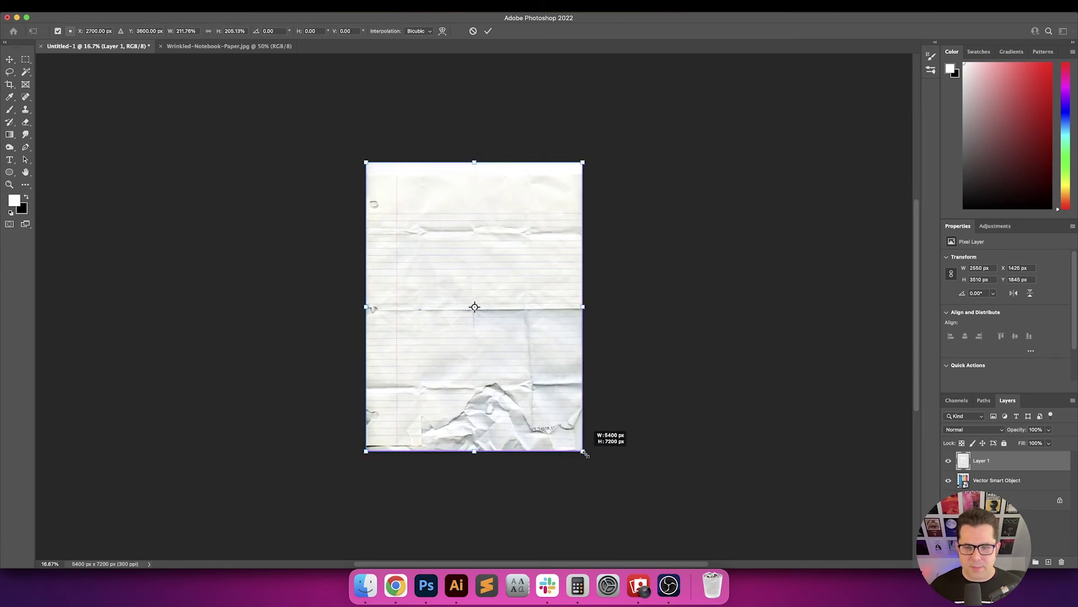
pyautogui.moveTo(473, 160); pyautogui.dragTo(474, 148)
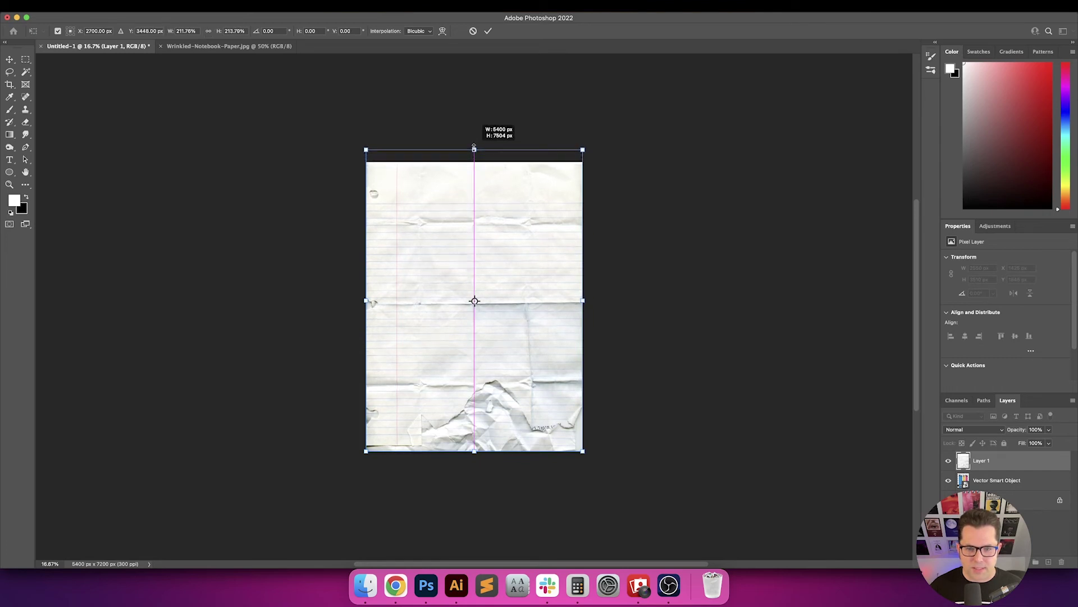
pyautogui.press('Return')
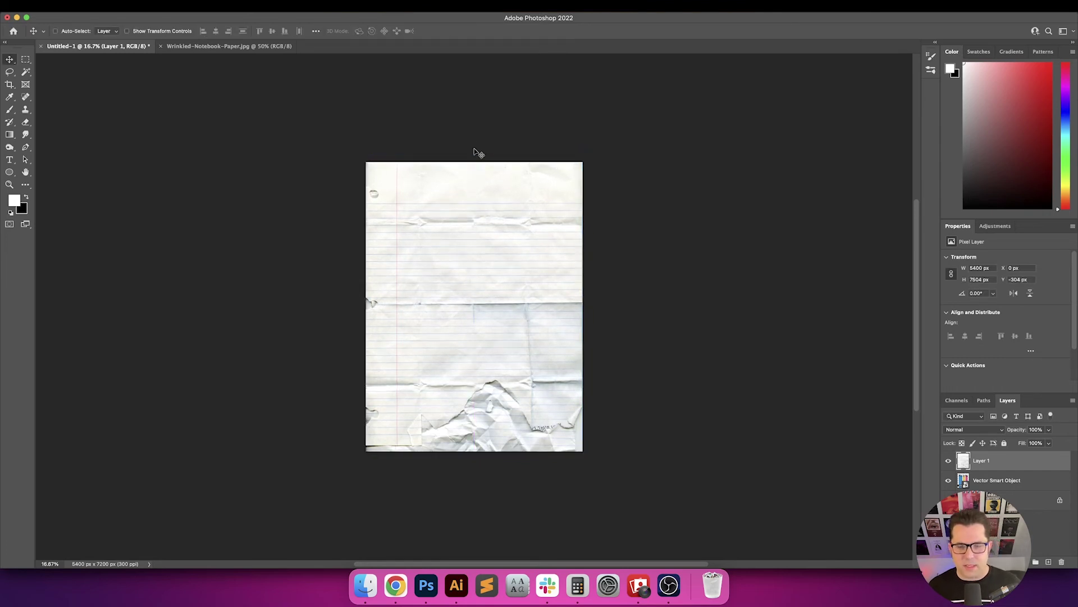
# Add a cream Solid Color fill layer above the Background, with hue 28, saturation 10% and brightness 100% (fff1e5).
pyautogui.press('super+0')
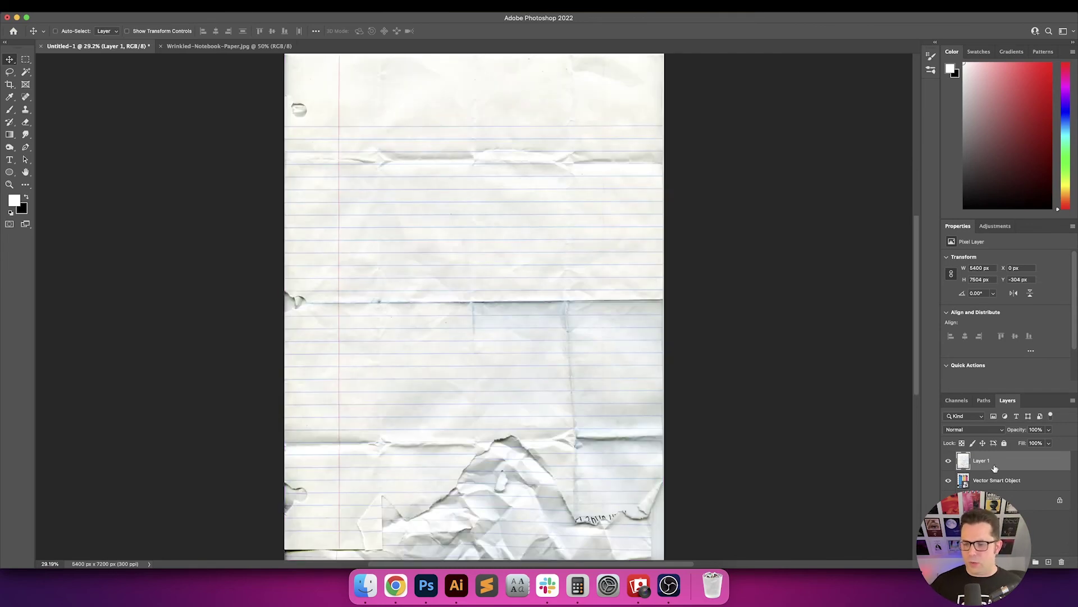
pyautogui.click(1028, 502)
pyautogui.click(1023, 562)
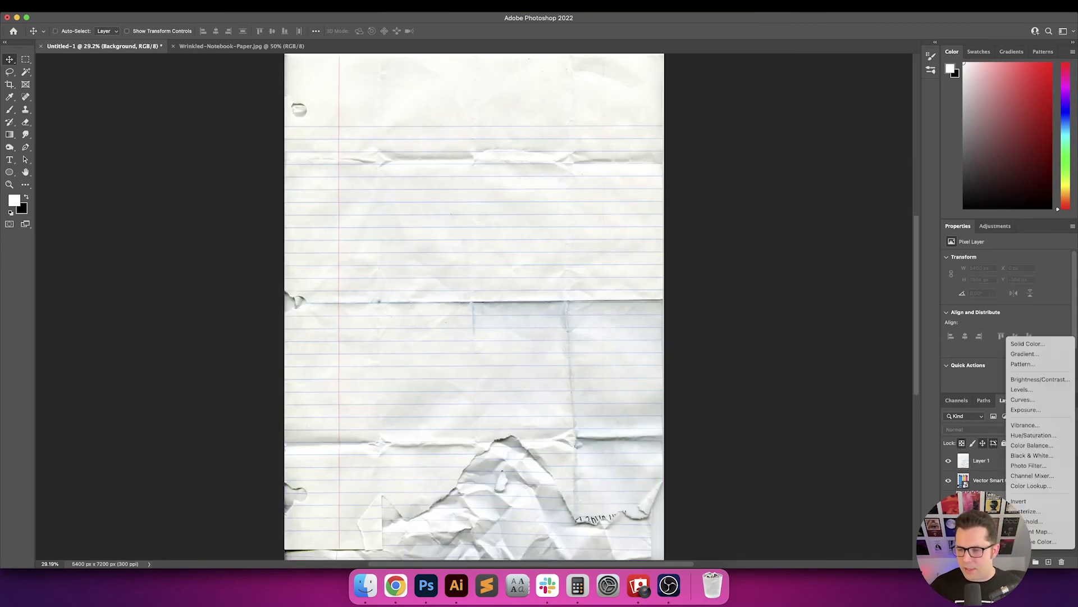
pyautogui.click(1031, 344)
pyautogui.click(753, 350)
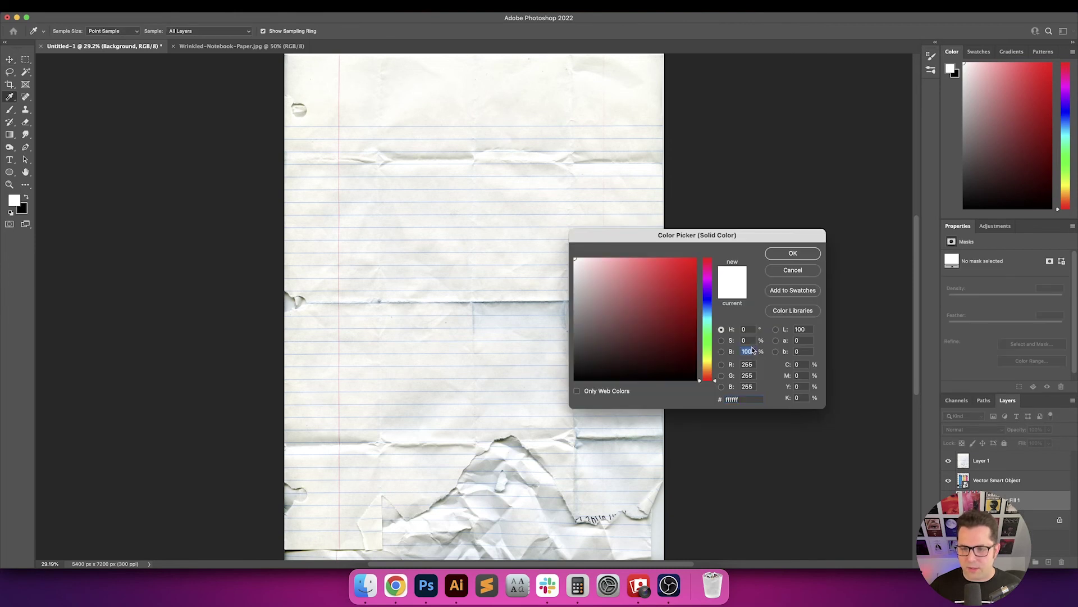
pyautogui.click(711, 371)
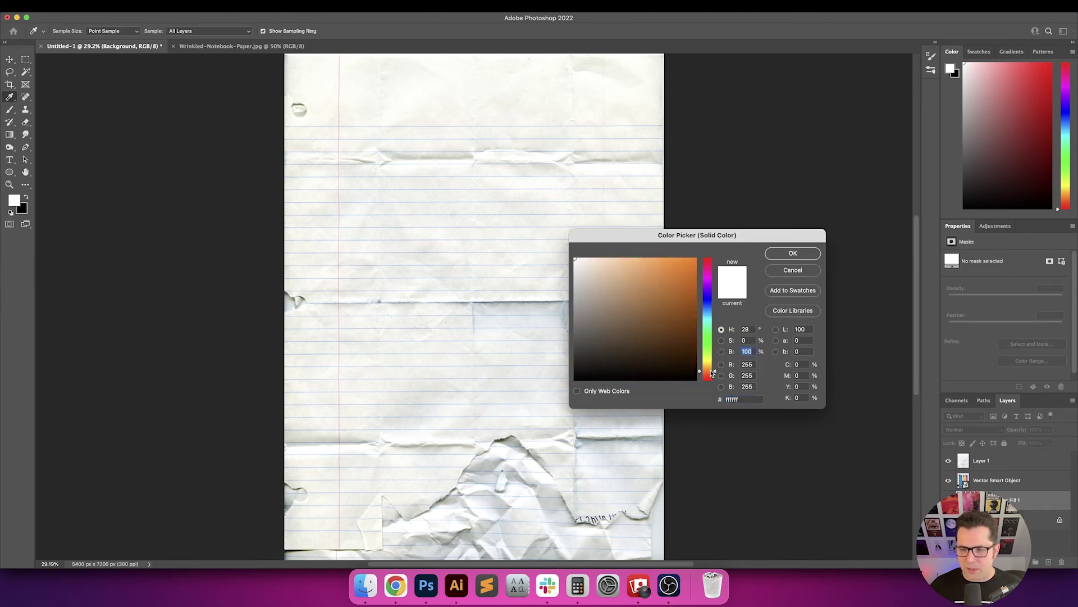
pyautogui.moveTo(582, 260); pyautogui.dragTo(586, 252)
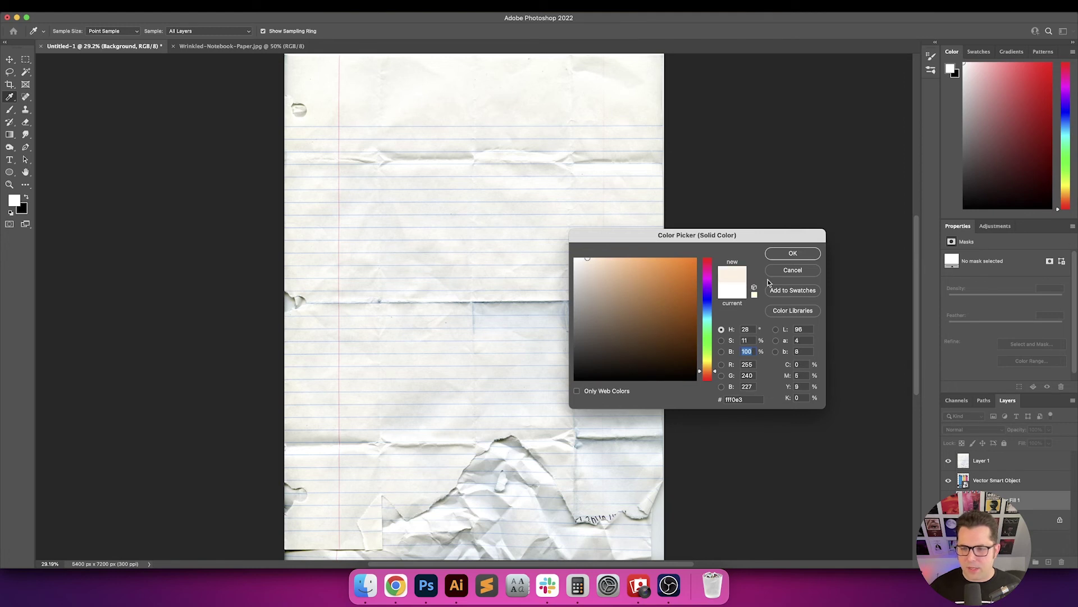
pyautogui.hotkey('shift', 'Tab')
pyautogui.press('Return')
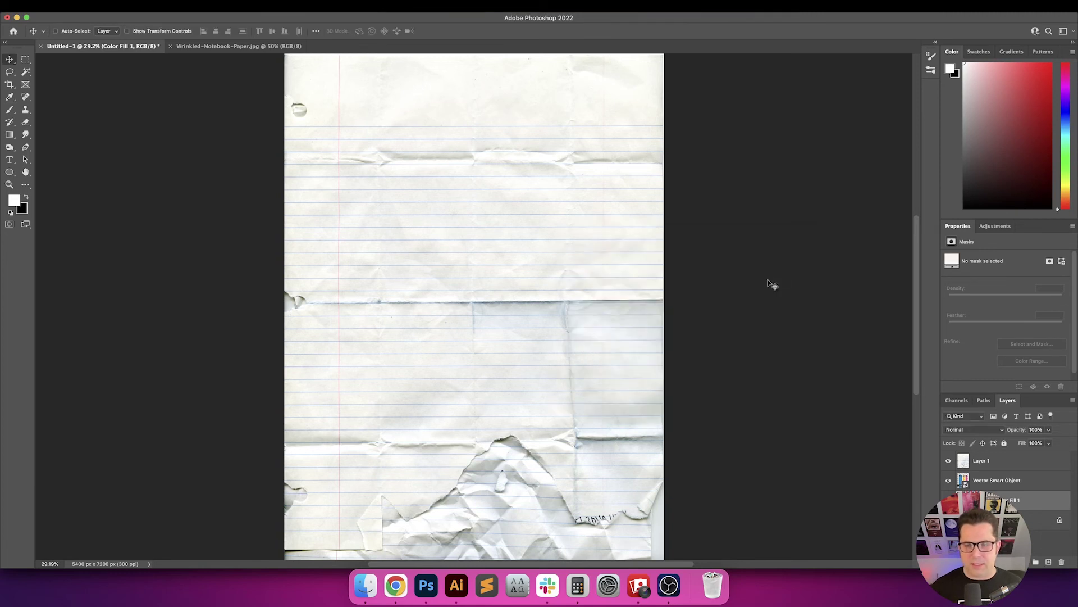
# Hide the notebook paper layer while keeping the artwork visible, and copy the hex code fff1e5 from the cream fill layer.
pyautogui.click(948, 460)
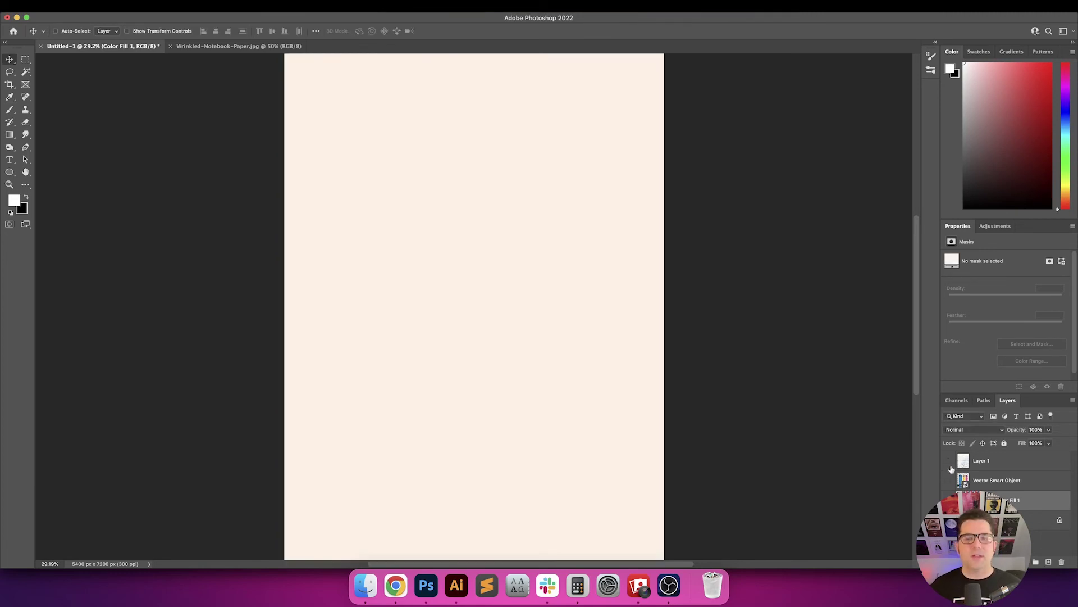
pyautogui.click(948, 460)
pyautogui.click(949, 460)
pyautogui.click(949, 480)
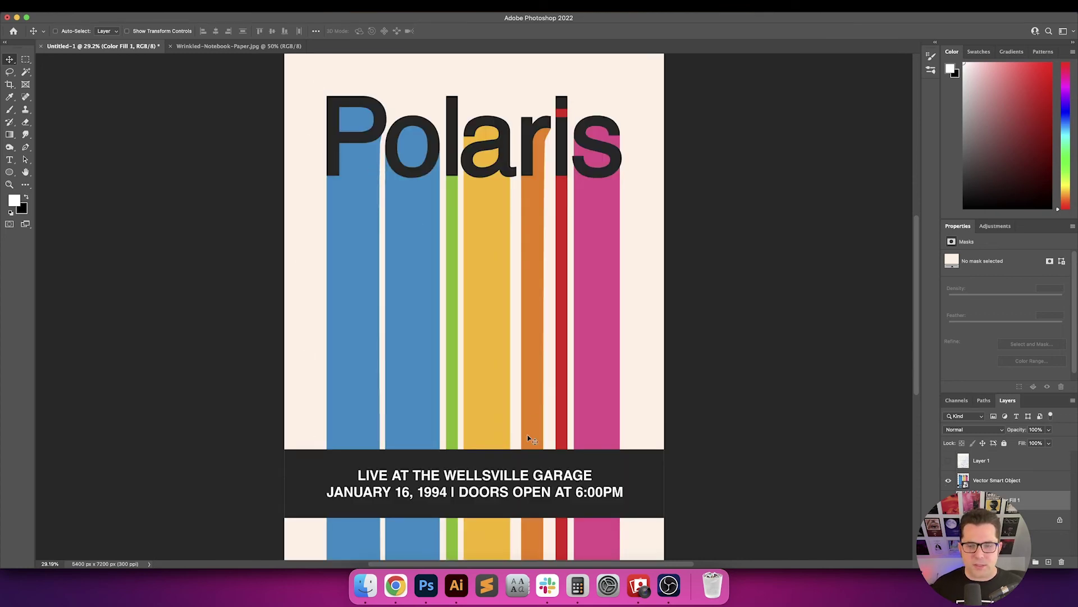
pyautogui.doubleClick(963, 500)
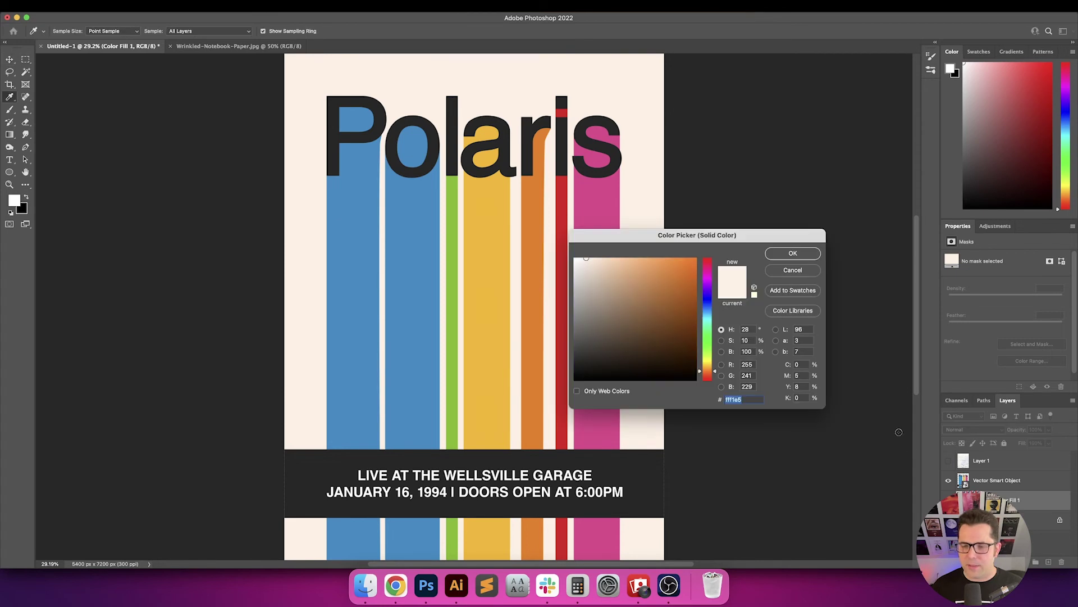
pyautogui.press('Return')
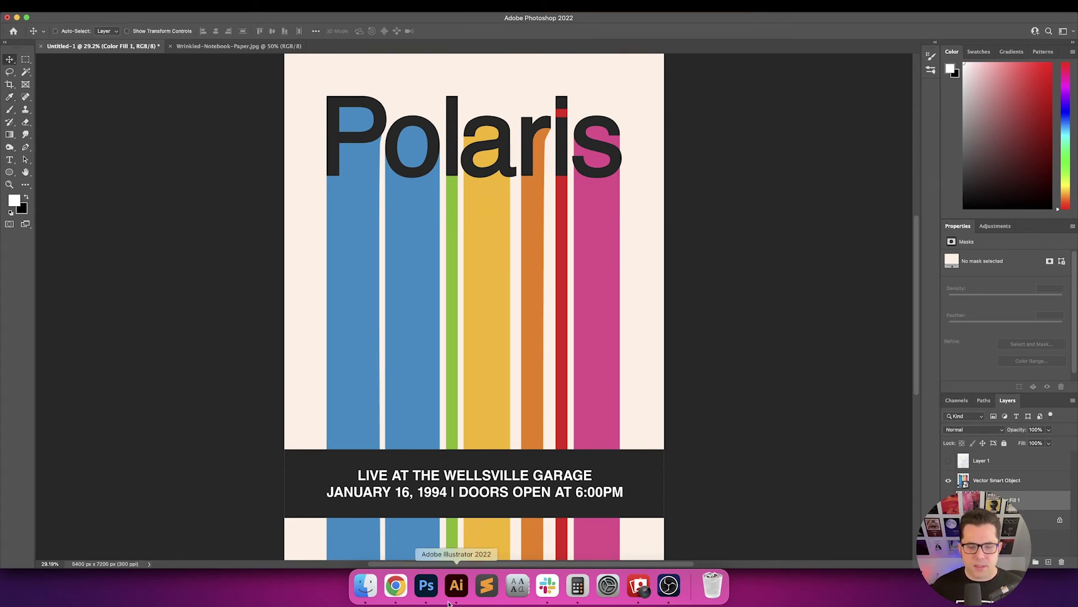
pyautogui.click(456, 584)
pyautogui.click(515, 464)
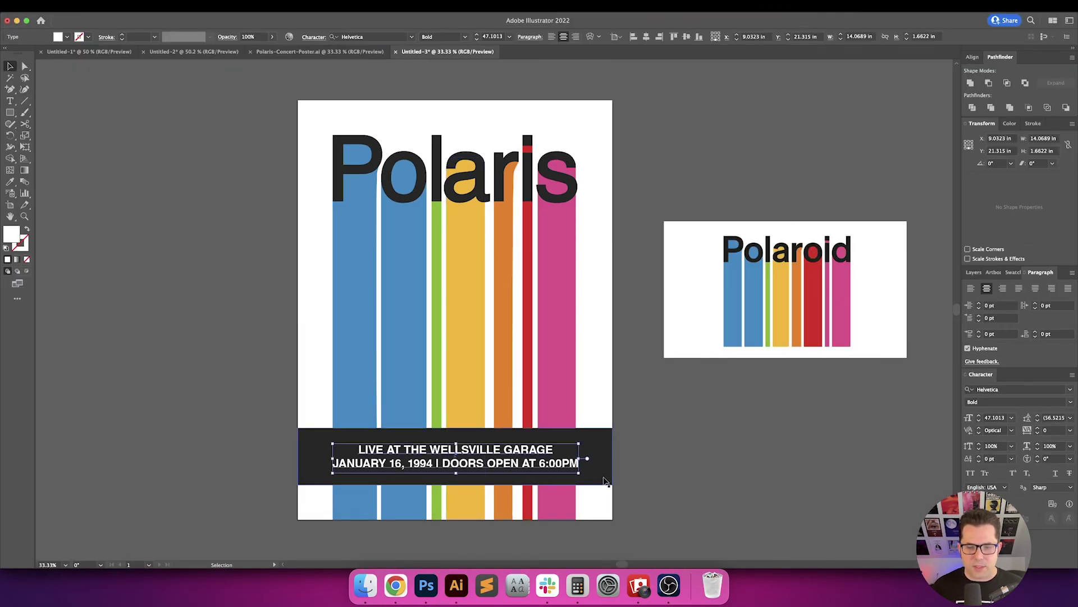
pyautogui.click(426, 585)
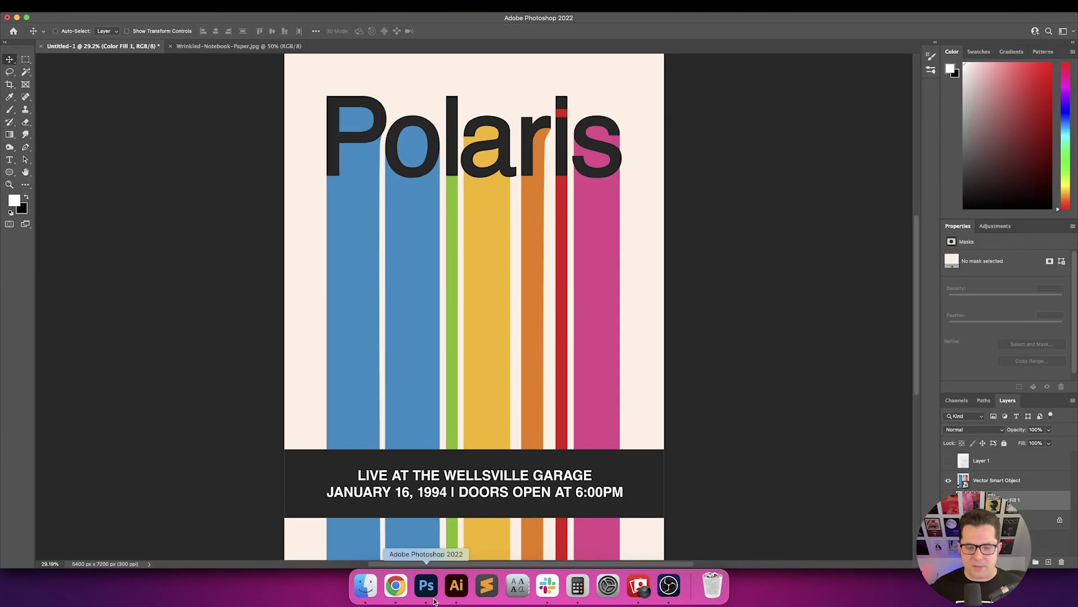
# Edit the artwork Smart Object in Illustrator, fill the event text with the copied cream, save and close it, and return to Photoshop.
pyautogui.doubleClick(964, 481)
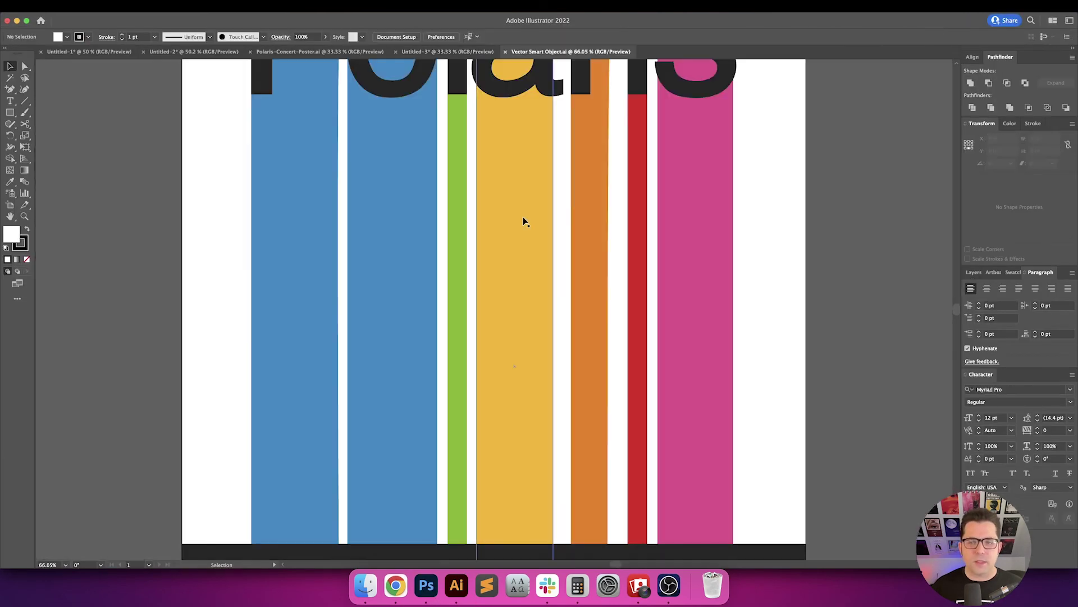
pyautogui.scroll(-8, 539, 273)
pyautogui.click(496, 246)
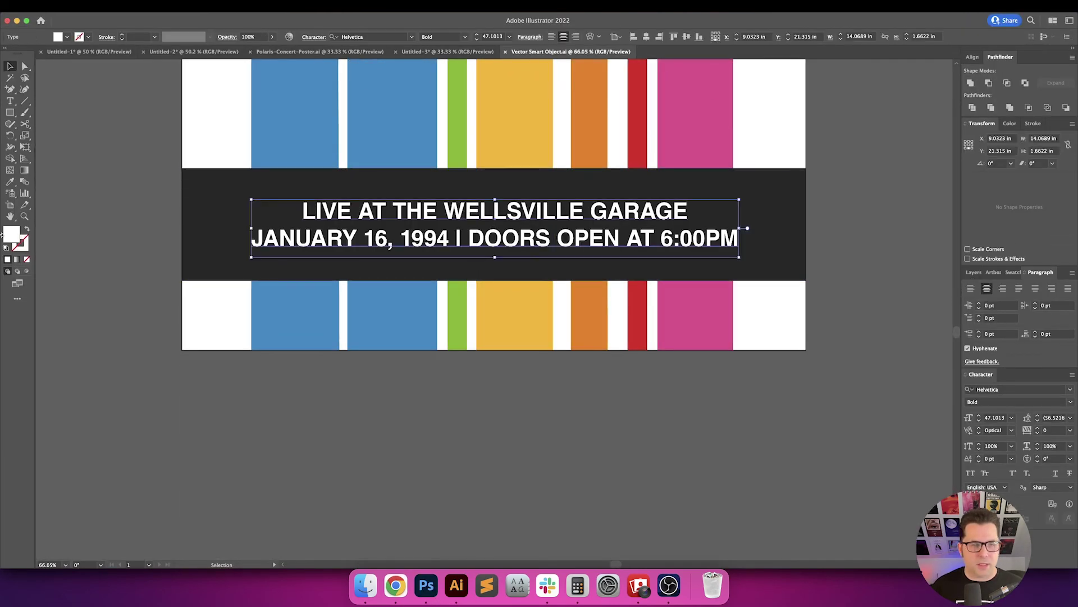
pyautogui.doubleClick(12, 231)
pyautogui.press('Return')
pyautogui.press('super+s')
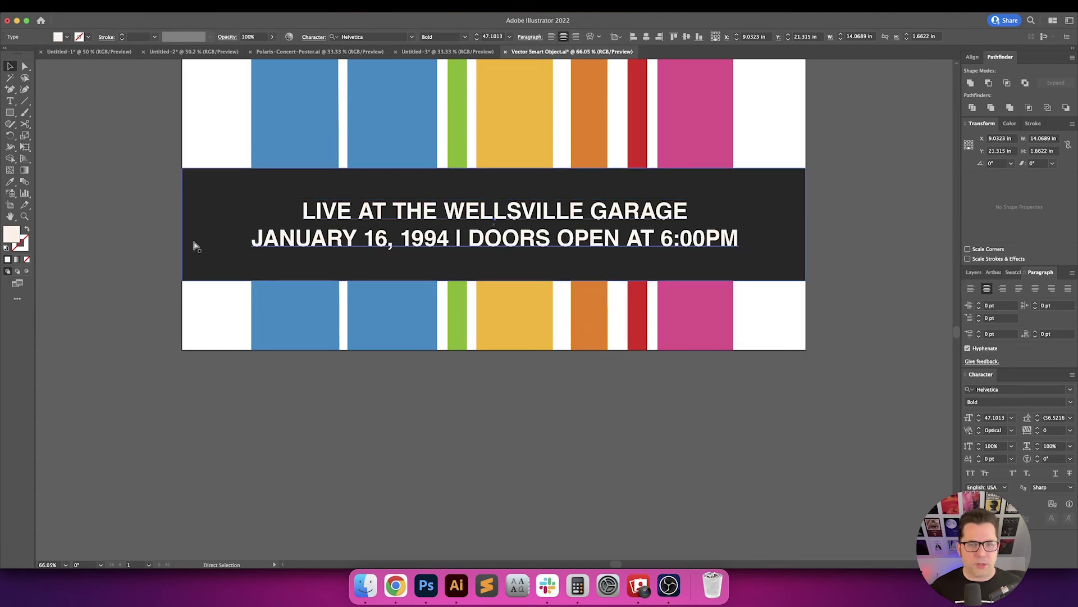
pyautogui.click(505, 52)
pyautogui.click(427, 585)
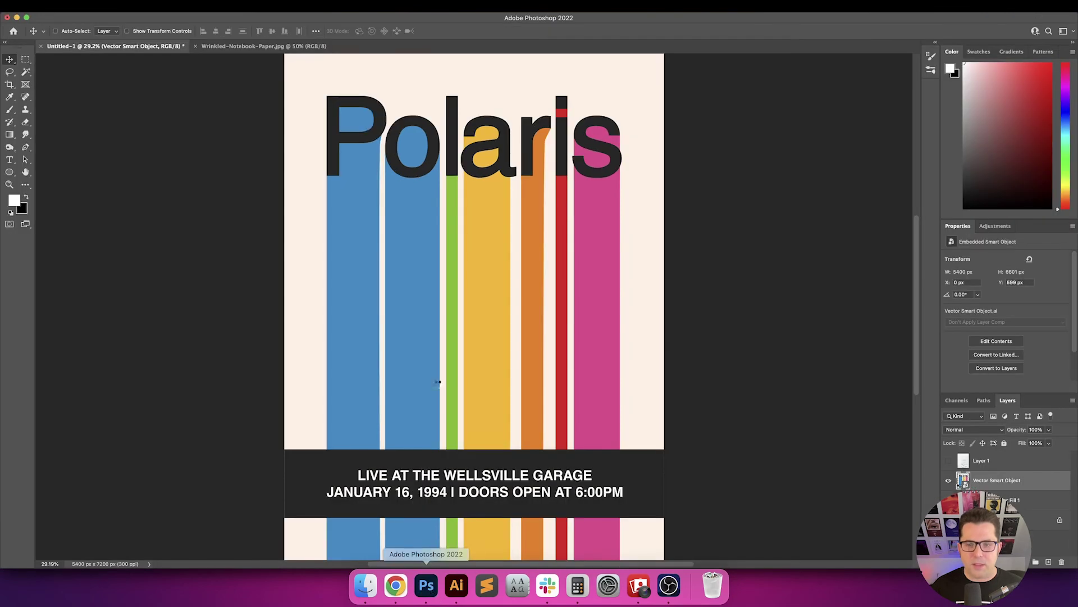
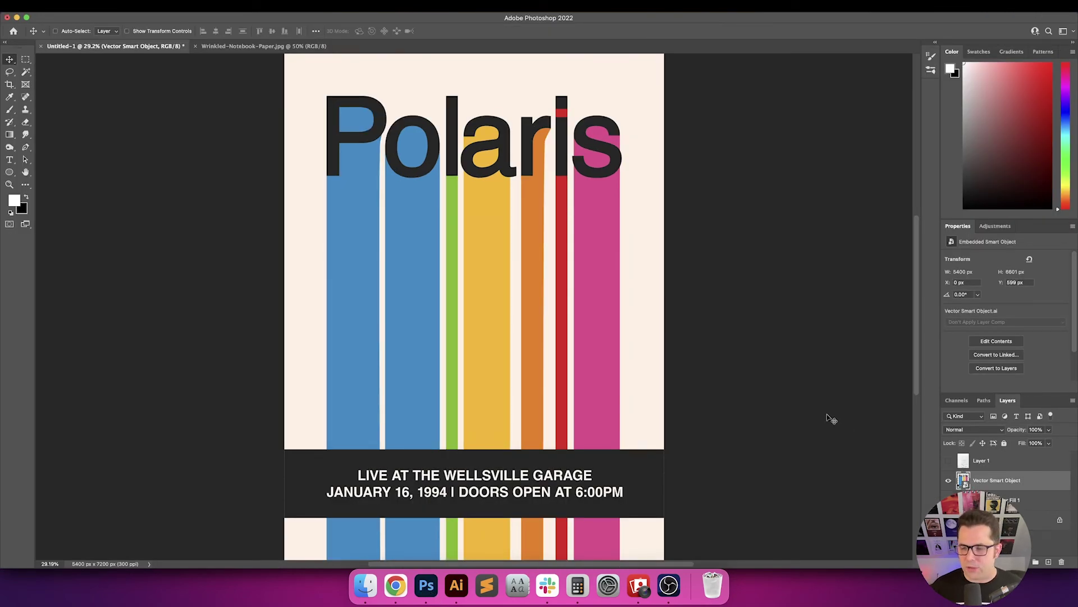
# Show the notebook paper layer above the artwork and compare the Darken, Multiply and Linear Burn blend modes on it.
pyautogui.click(948, 461)
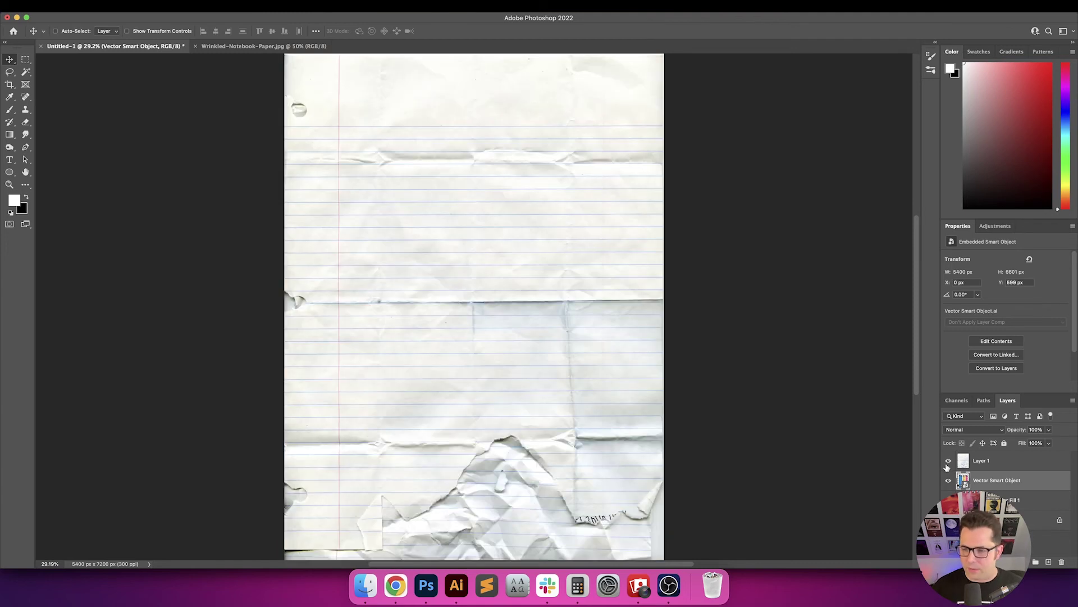
pyautogui.click(1014, 465)
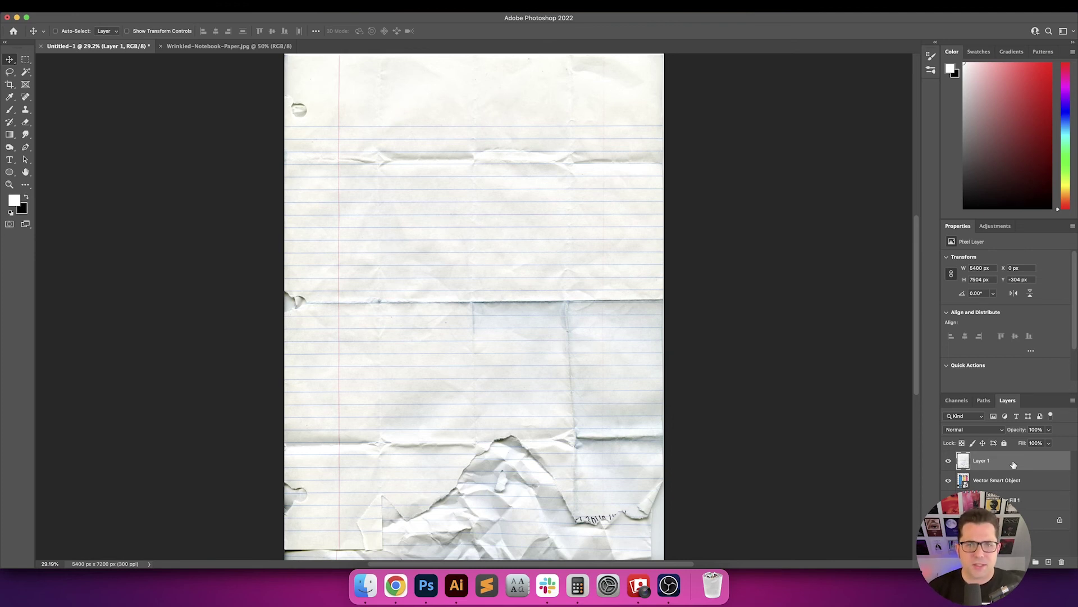
pyautogui.hotkey('shift', '+')
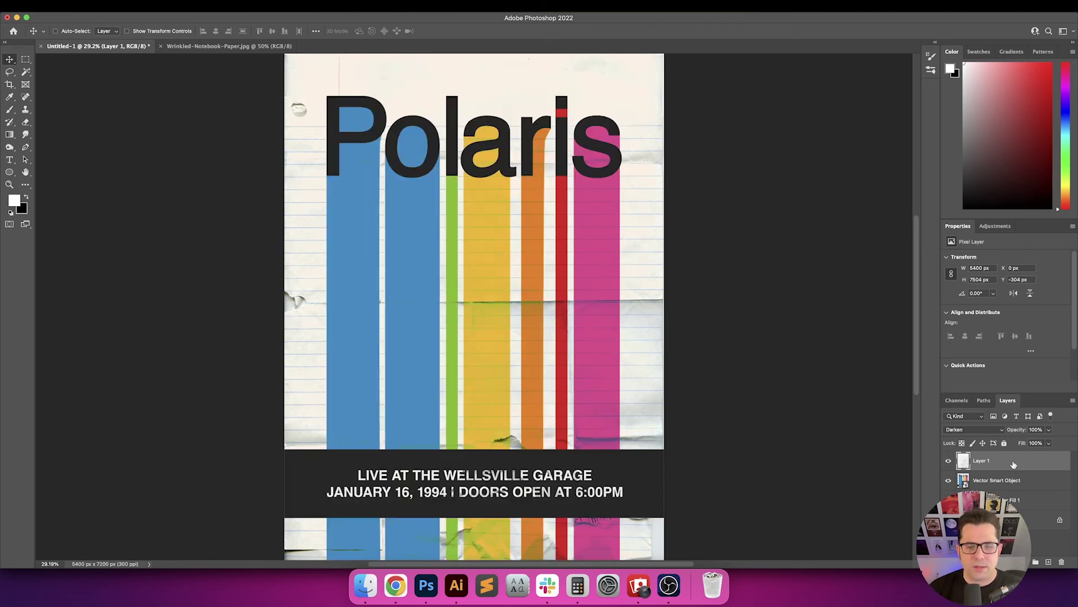
pyautogui.hotkey('shift', '+')
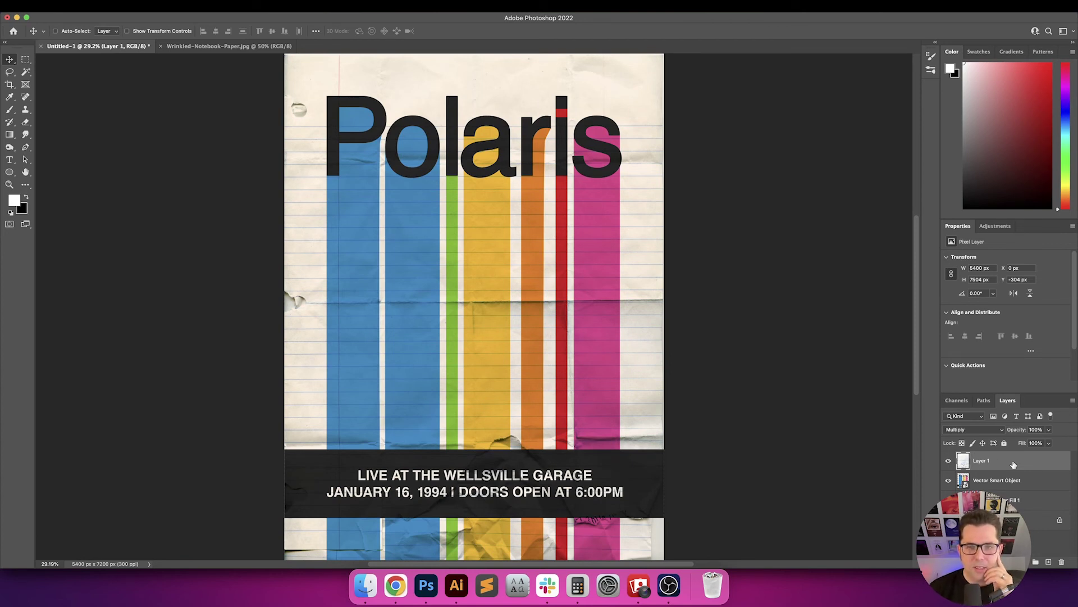
pyautogui.hotkey('shift', '+')
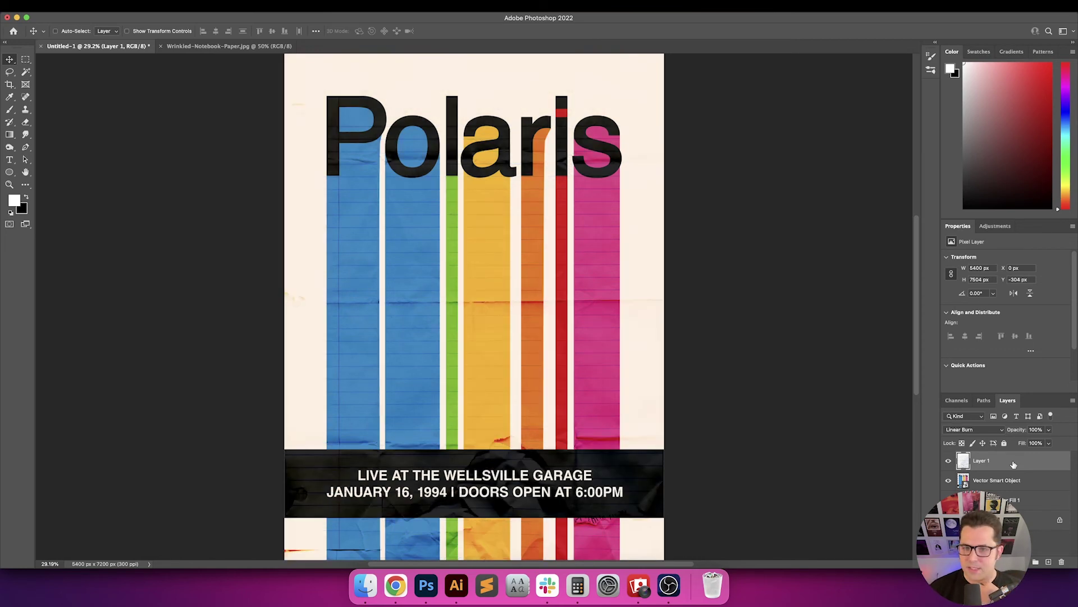
pyautogui.hotkey('shift', '-')
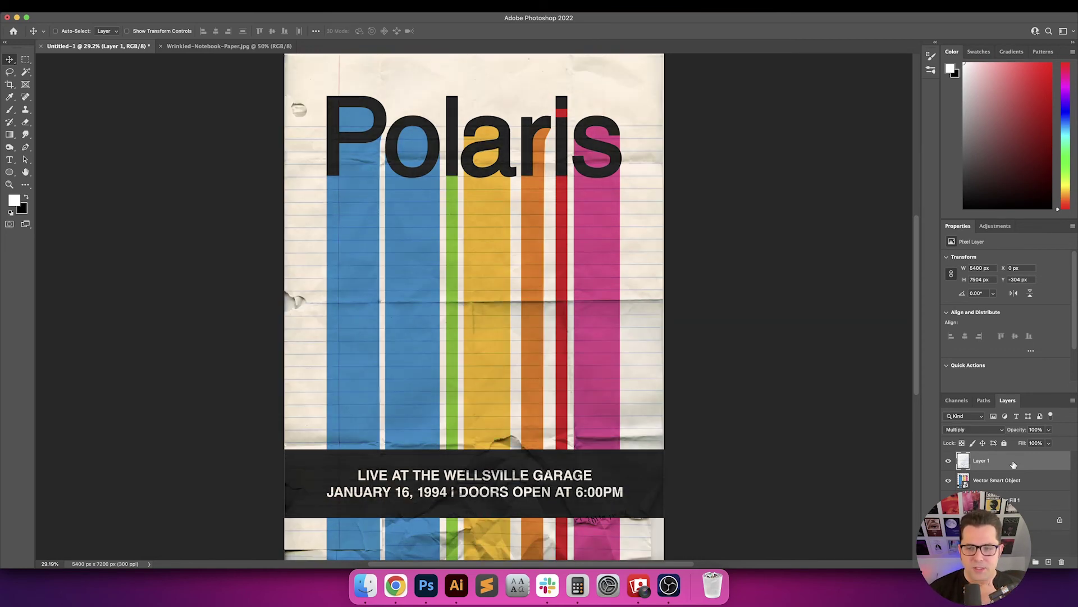
pyautogui.hotkey('shift', '+')
pyautogui.hotkey('shift', '+')
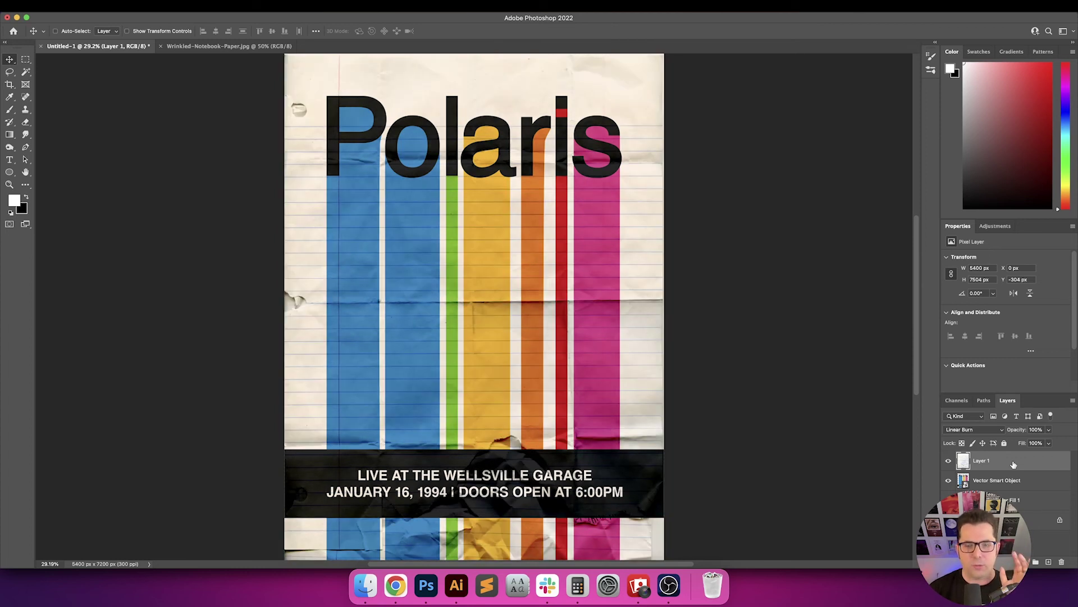
# Preview other blend modes on the notebook paper layer, from Darker Color through Color Dodge, Soft Light and Pin Light to Difference.
pyautogui.hotkey('shift', '+')
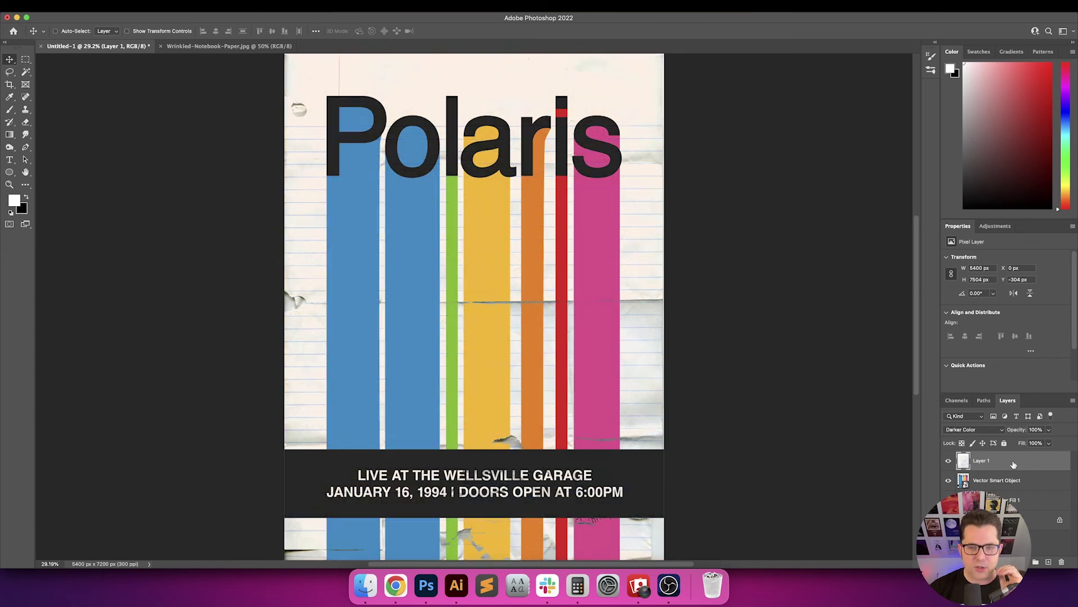
pyautogui.hotkey('shift', '+')
pyautogui.hotkey('shift', '+')
pyautogui.hotkey('shift', '+')
pyautogui.hotkey('shift', '+')
pyautogui.hotkey('shift', '+')
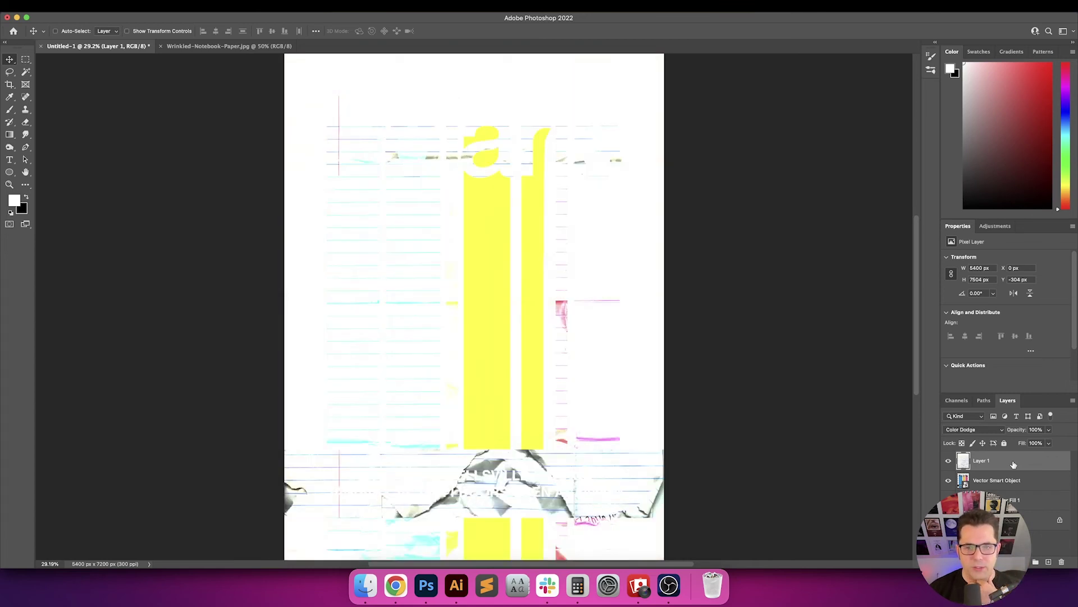
pyautogui.hotkey('shift', '+')
pyautogui.hotkey('shift', '+')
pyautogui.hotkey('shift', '+')
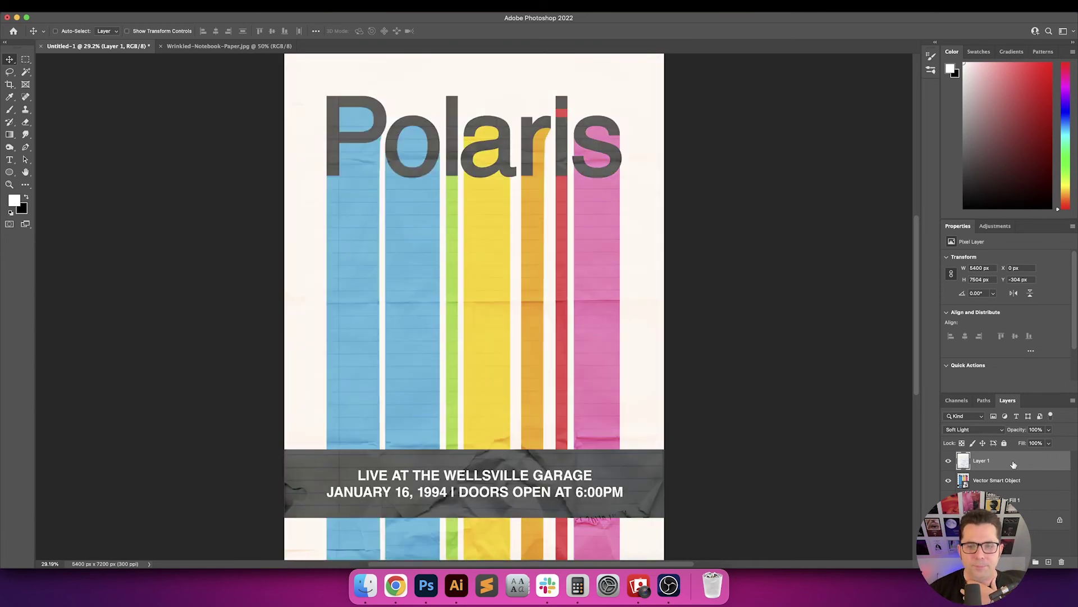
pyautogui.hotkey('shift', '+')
pyautogui.hotkey('shift', '+')
pyautogui.hotkey('shift', '+')
pyautogui.hotkey('shift', '+')
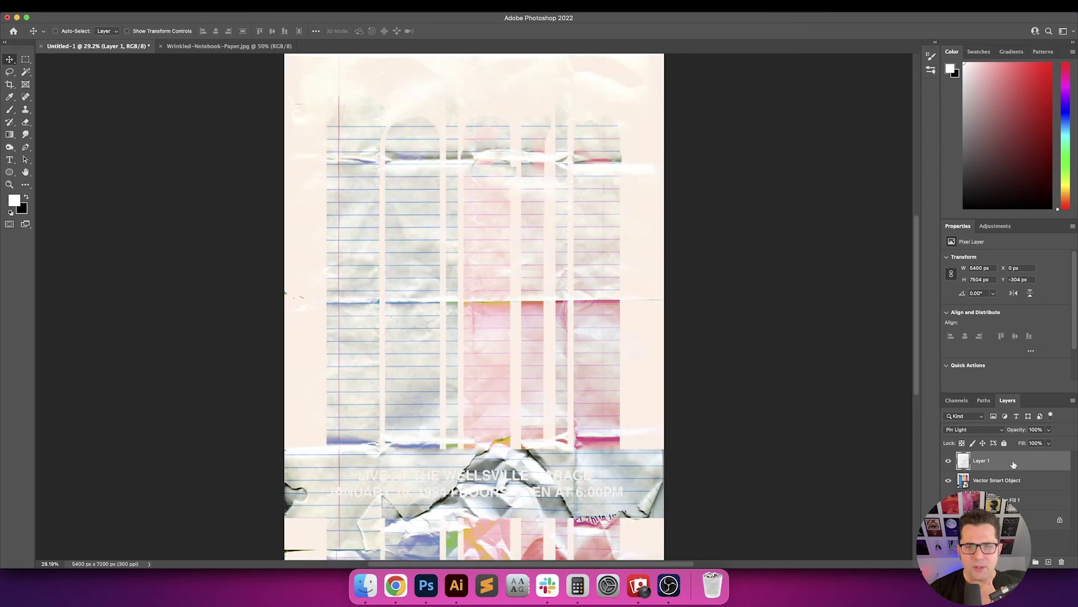
pyautogui.hotkey('shift', '+')
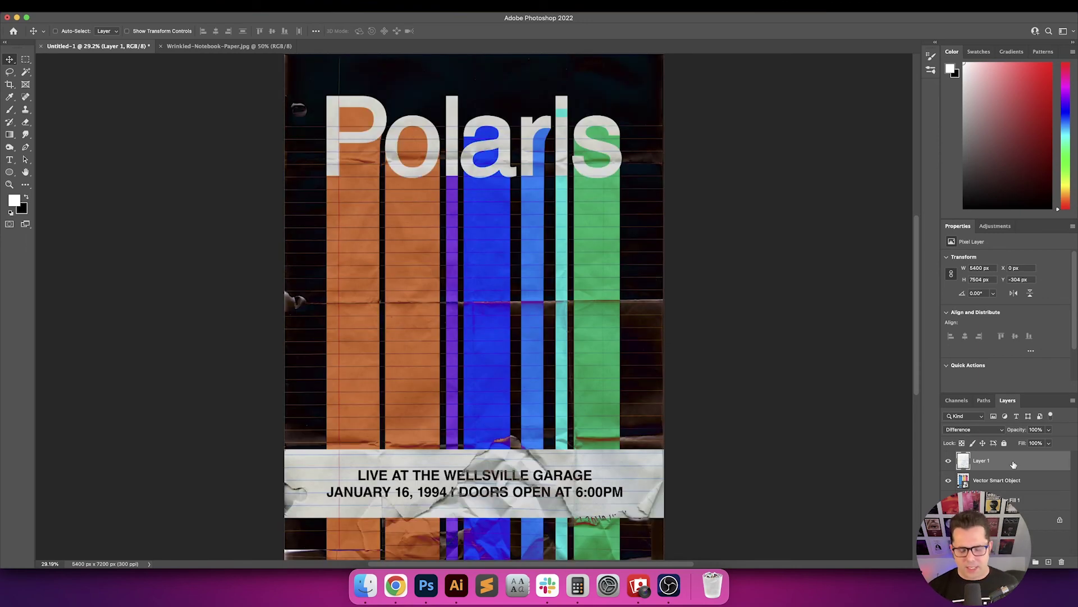
# Invert the notebook paper layer, restore its original tones, and preview the Divide, Hue and Normal blend modes on it.
pyautogui.press('super+i')
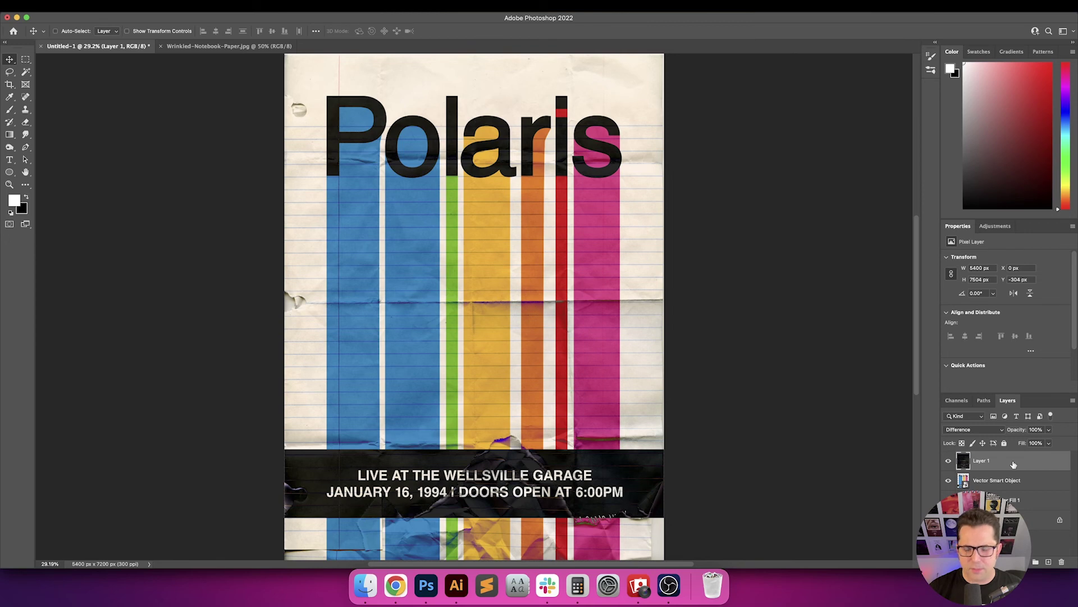
pyautogui.press('super+i')
pyautogui.hotkey('shift', '+')
pyautogui.hotkey('shift', '+')
pyautogui.hotkey('shift', '+')
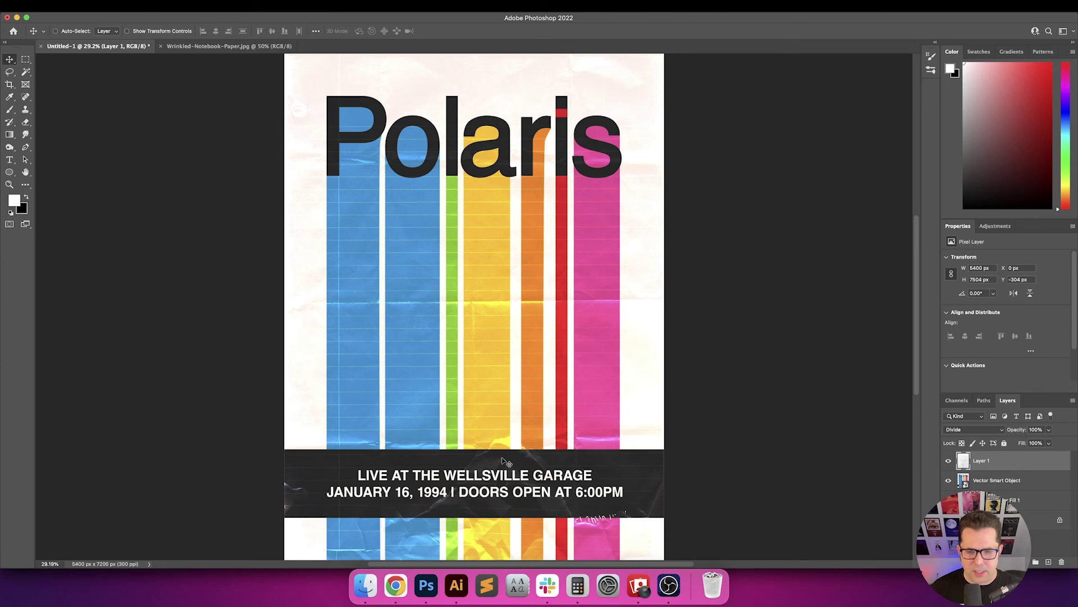
pyautogui.hotkey('shift', '+')
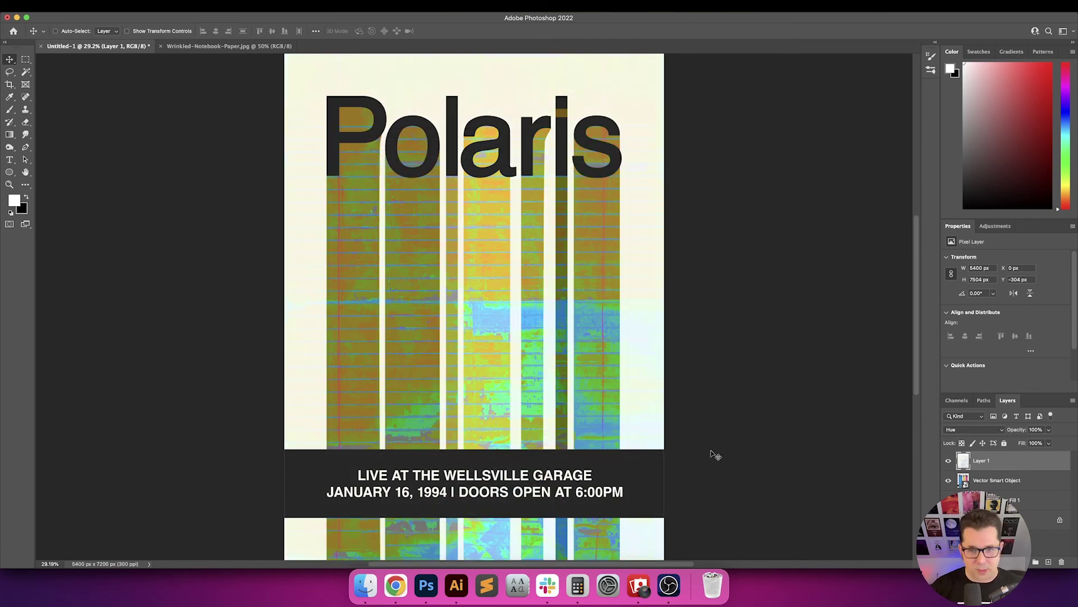
pyautogui.hotkey('shift', '+')
pyautogui.hotkey('shift', '+')
pyautogui.hotkey('shift', '+')
pyautogui.hotkey('shift', '+')
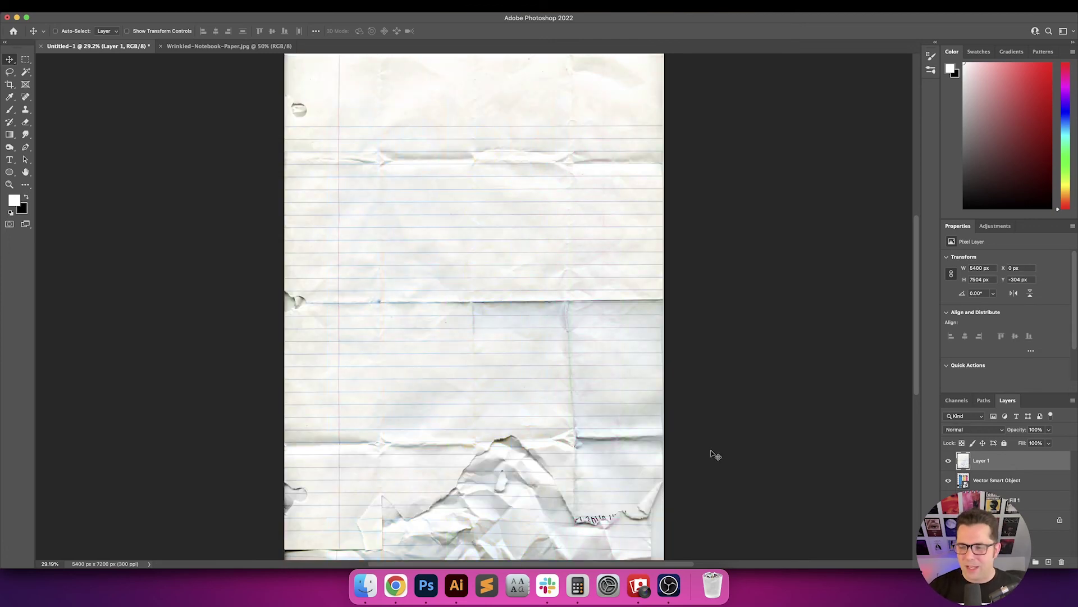
# Step through Multiply and Color Burn and set the notebook paper layer's blend mode to Linear Burn.
pyautogui.hotkey('shift', '+')
pyautogui.hotkey('shift', '+')
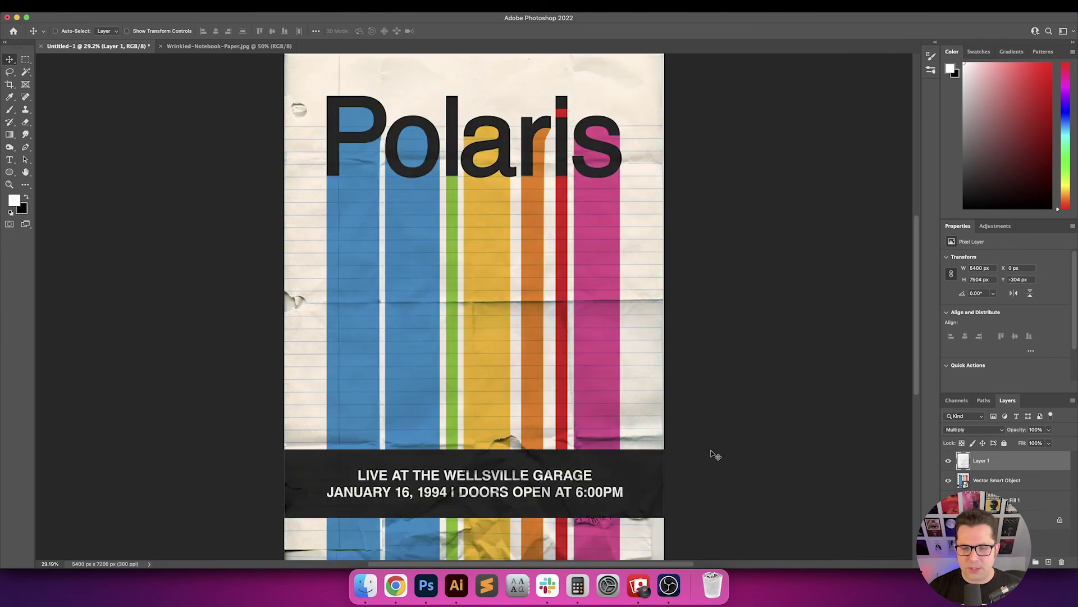
pyautogui.hotkey('shift', '+')
pyautogui.hotkey('shift', '+')
pyautogui.hotkey('shift', '+')
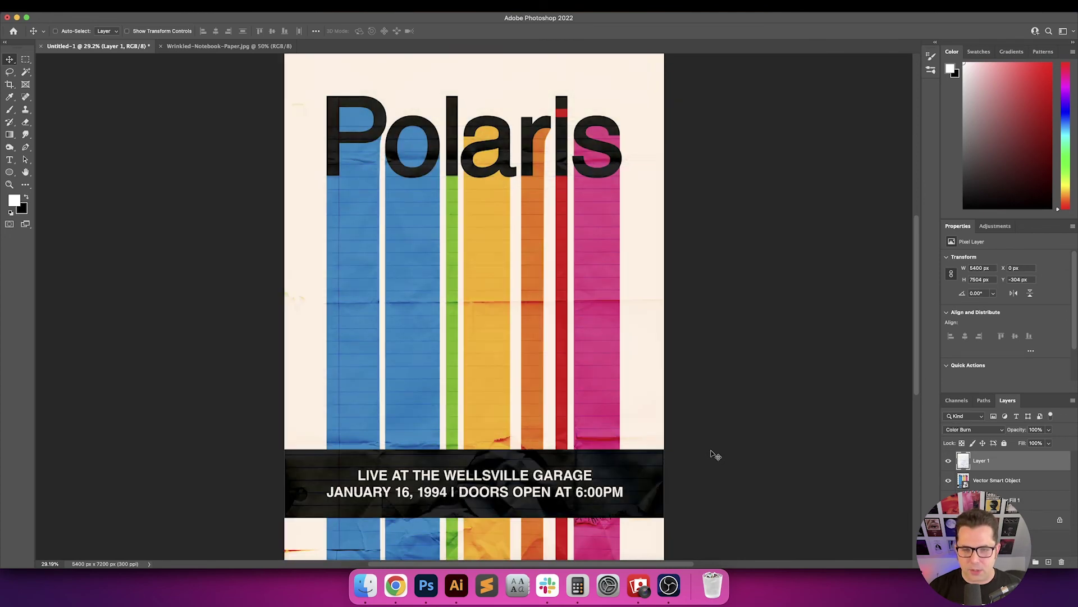
pyautogui.hotkey('shift', '-')
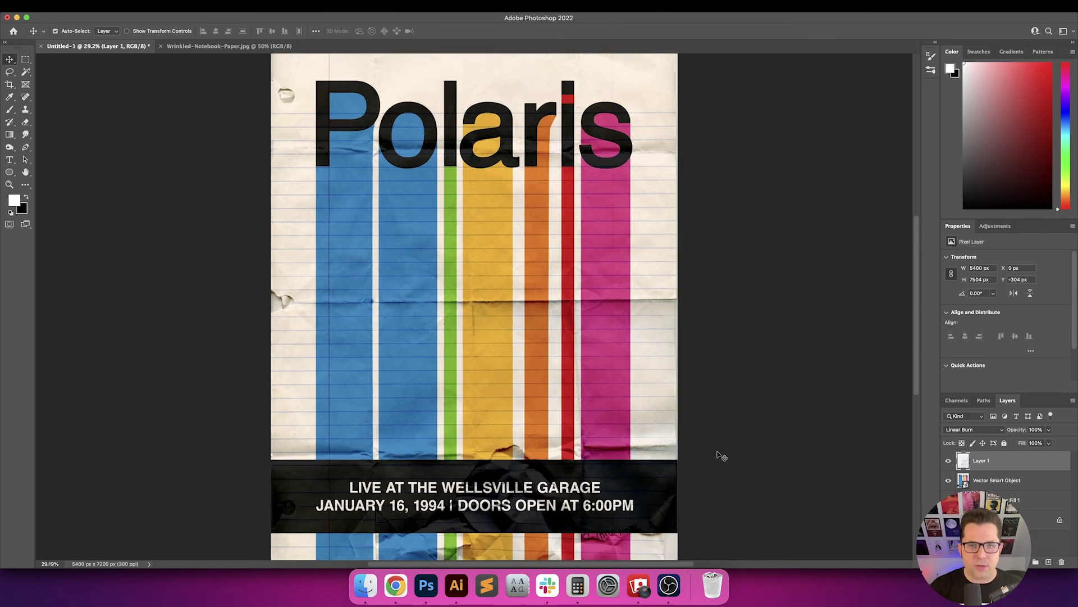
# Examine the paper texture at 100% around the title, comparing it with the cream fill layer hidden and shown.
pyautogui.press('super+plus')
pyautogui.press('super+plus')
pyautogui.press('super+plus')
pyautogui.press('super+plus')
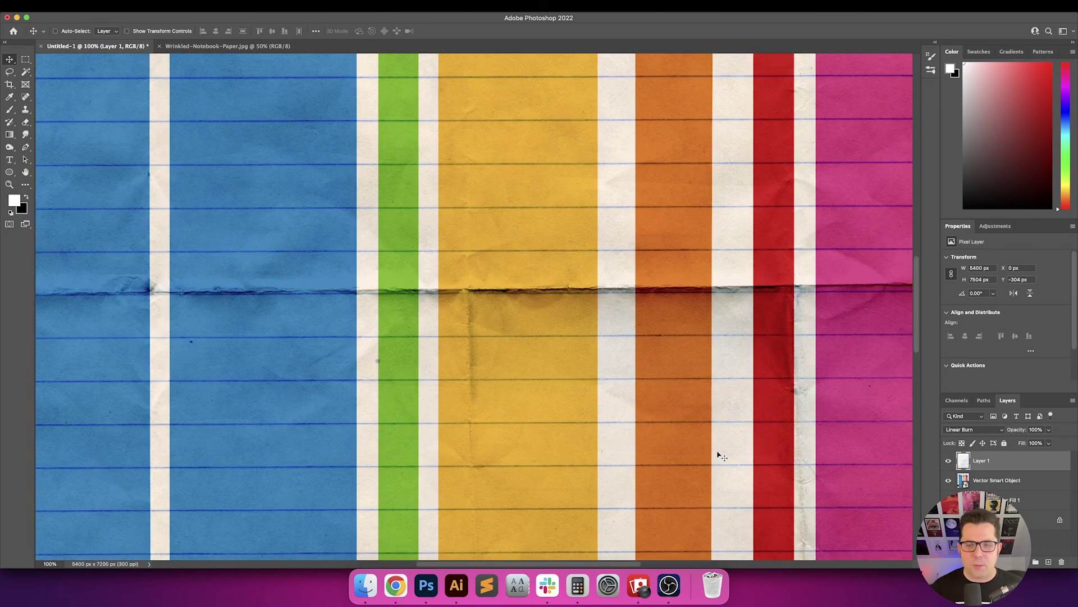
pyautogui.scroll(10, 710, 229)
pyautogui.hscroll(3, 710, 229)
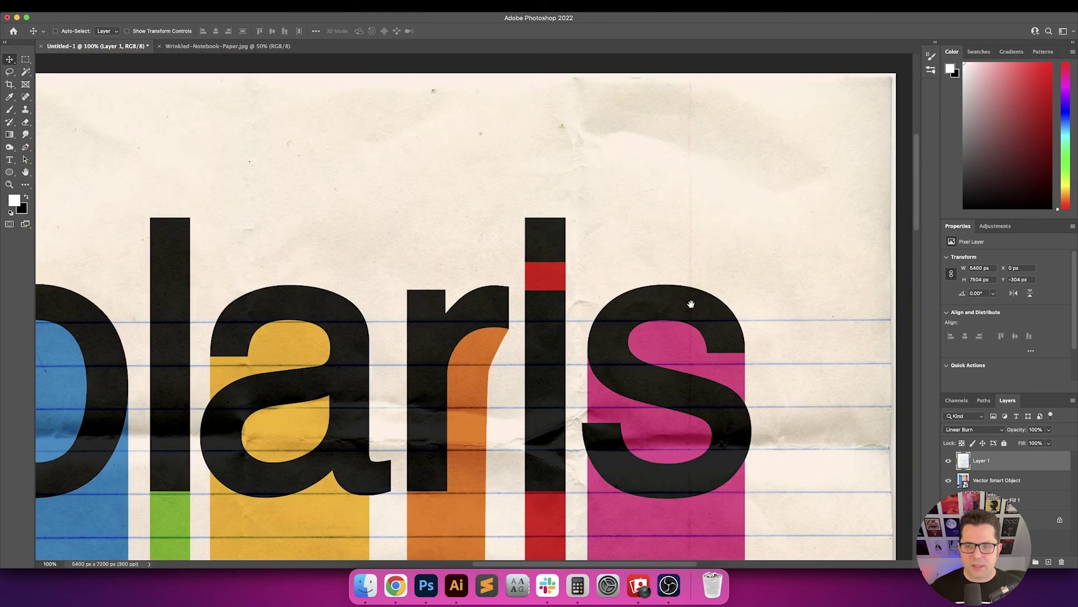
pyautogui.click(949, 500)
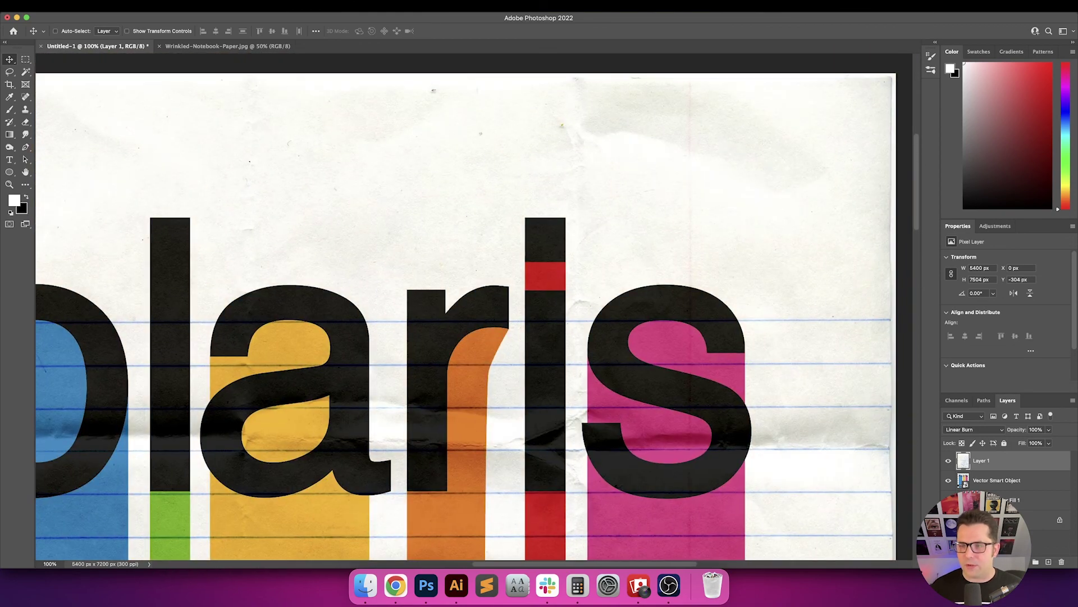
pyautogui.click(949, 500)
# Duplicate the cream fill layer above the notebook paper layer and set the copy's blend mode to Multiply.
pyautogui.click(1032, 499)
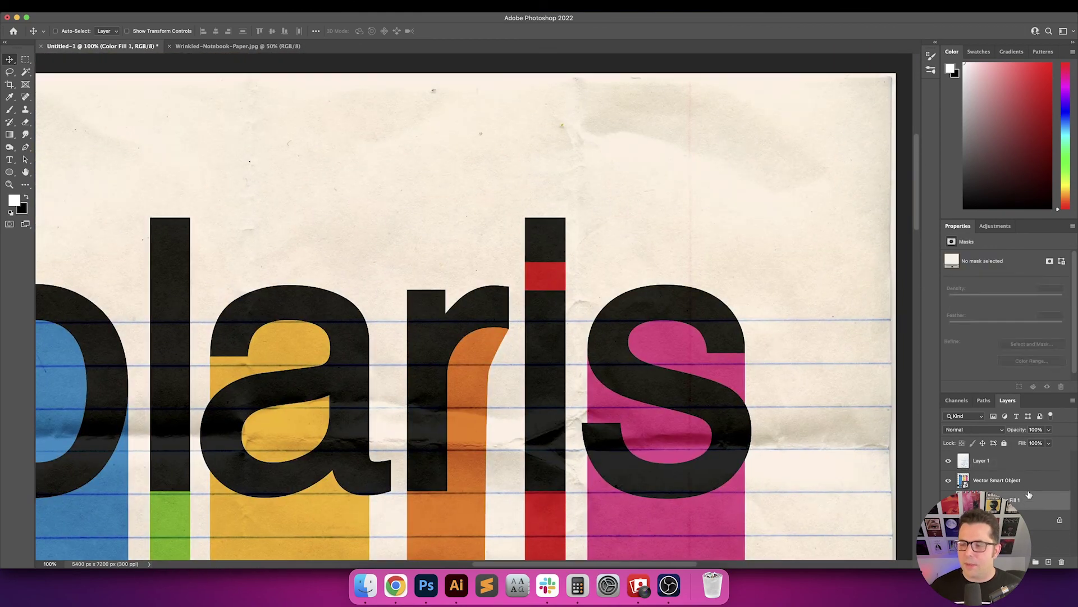
pyautogui.moveTo(1032, 500); pyautogui.dragTo(1008, 455)
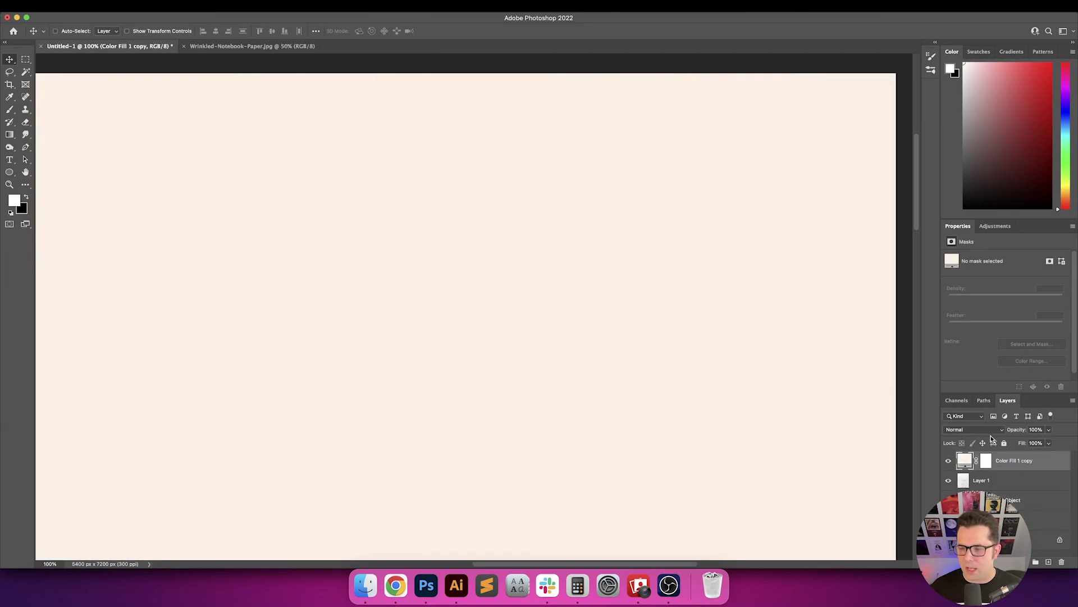
pyautogui.click(984, 432)
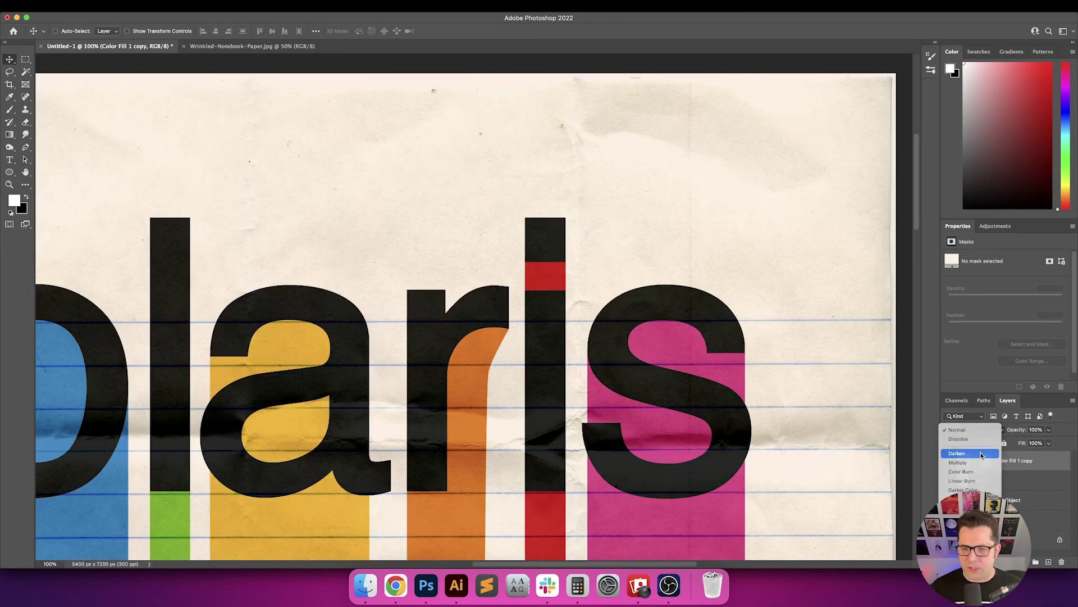
pyautogui.click(980, 453)
pyautogui.hotkey('shift', '+')
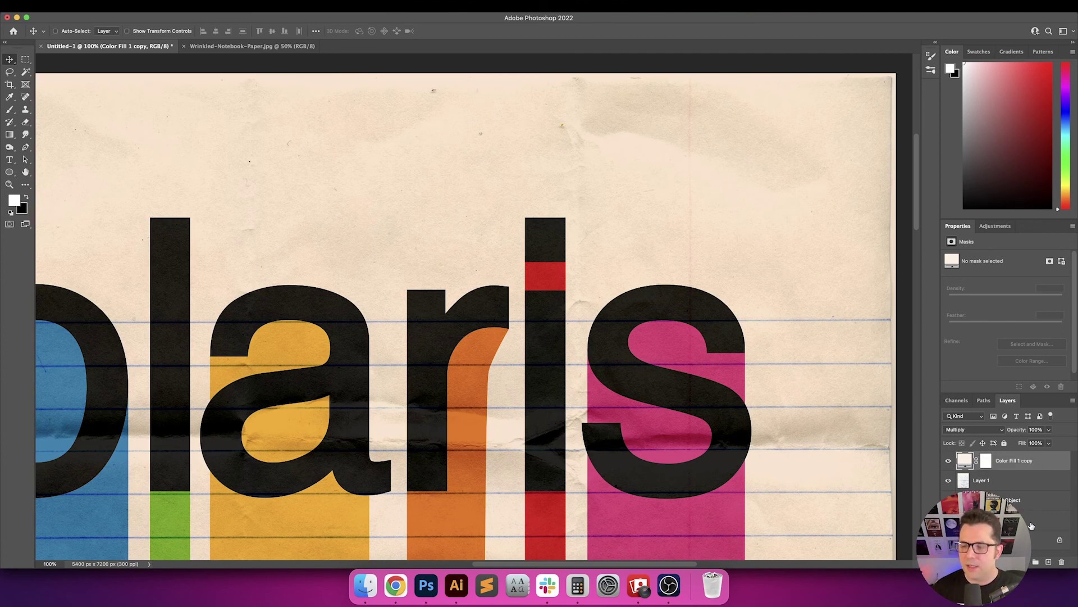
# Stretch the notebook paper layer slightly wider so that it covers the white strip along the poster's right edge.
pyautogui.click(1030, 489)
pyautogui.press('super+0')
pyautogui.press('super+t')
pyautogui.moveTo(665, 296); pyautogui.dragTo(676, 296)
pyautogui.press('Return')
# Reduce the opacity of the cream fill copy to 50%, trying 80% first.
pyautogui.click(1047, 465)
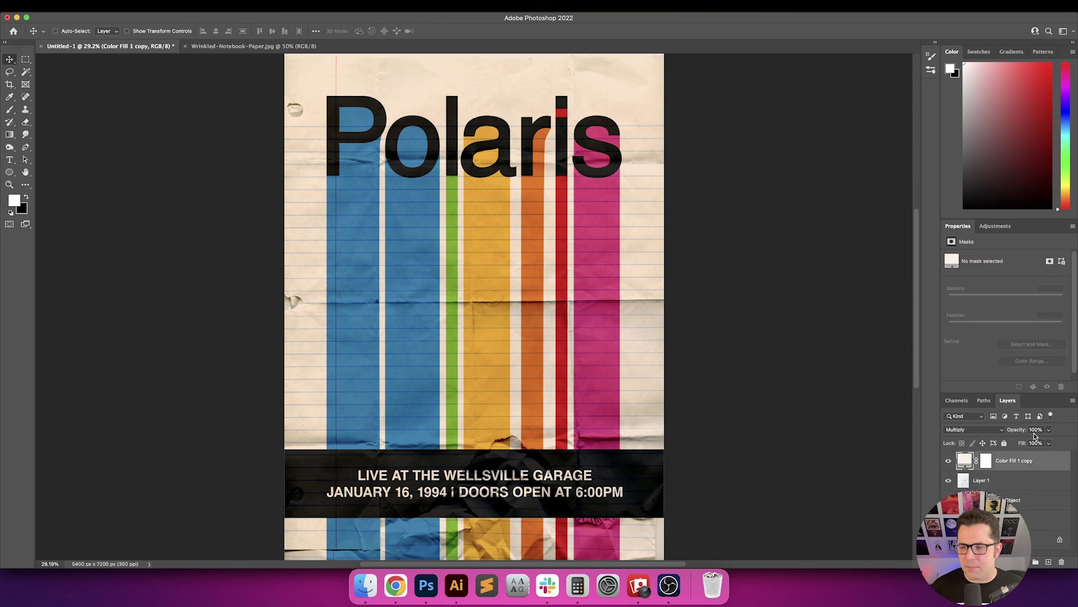
pyautogui.click(1036, 429)
pyautogui.write('80')
pyautogui.press('Return')
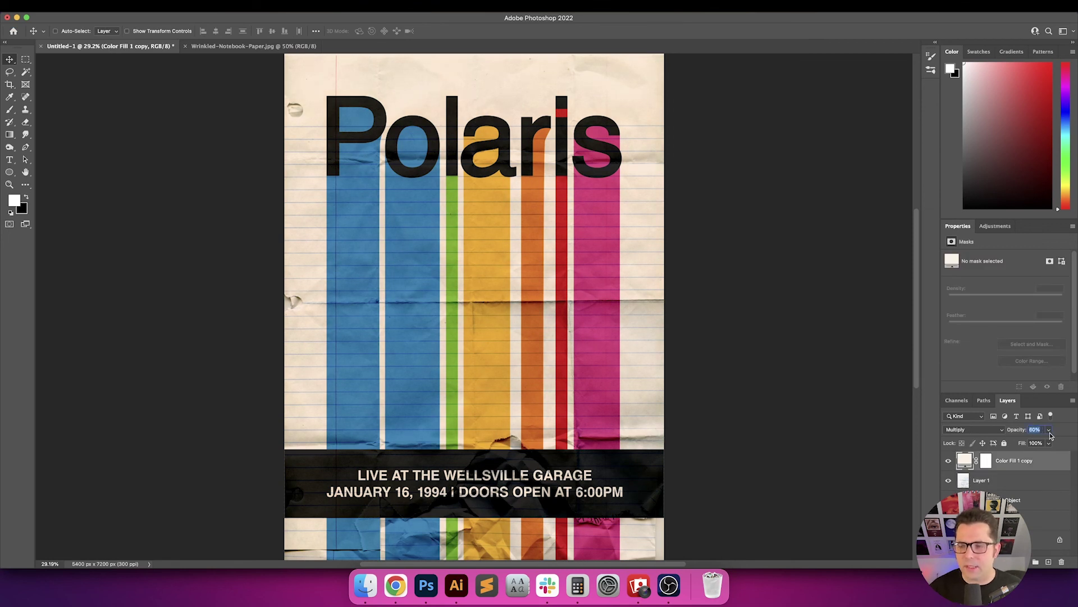
pyautogui.press('Return')
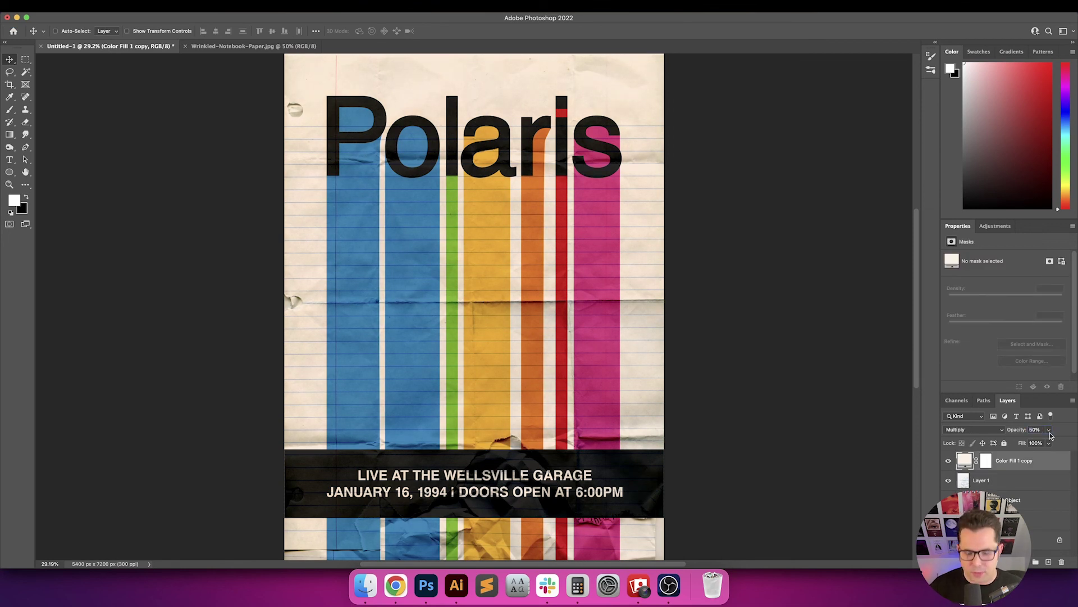
# Inspect the title's edges at 100% and start a Gaussian Blur on the artwork Smart Object.
pyautogui.press('super+1')
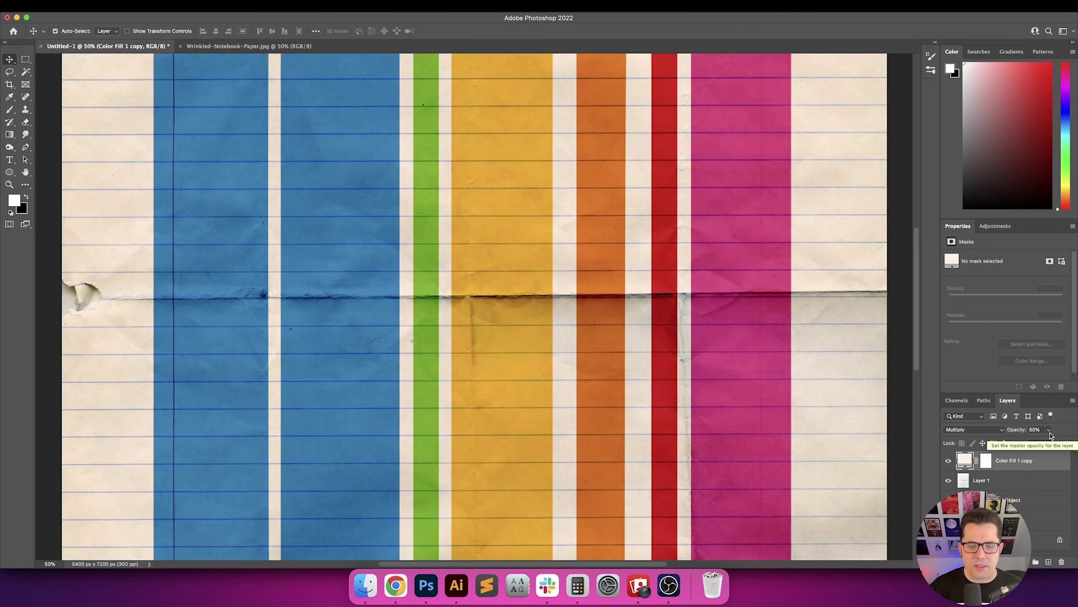
pyautogui.hscroll(-10, 504, 335)
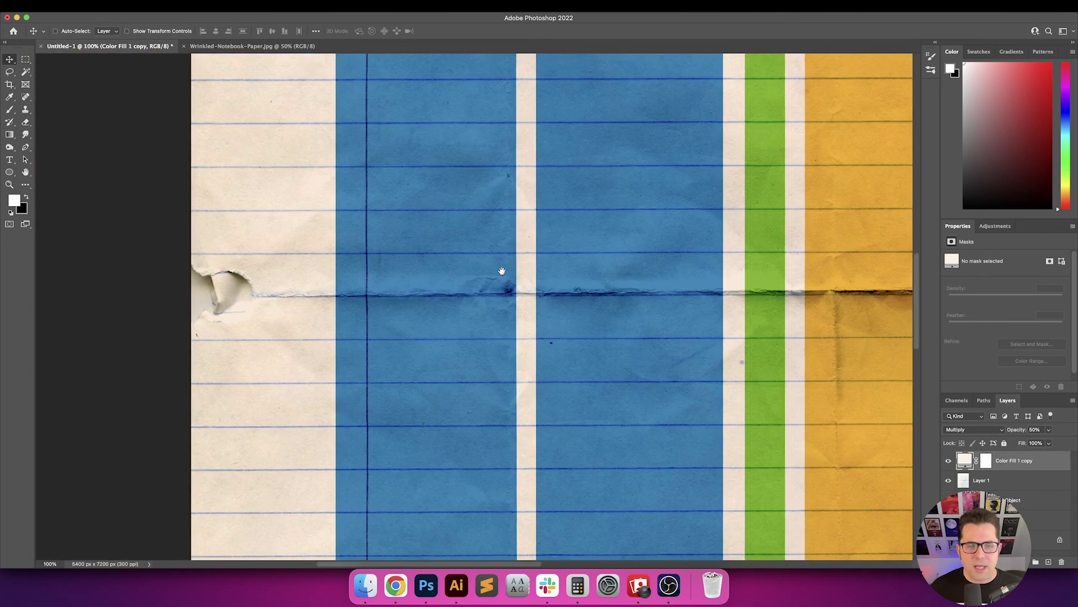
pyautogui.scroll(3, 472, 343)
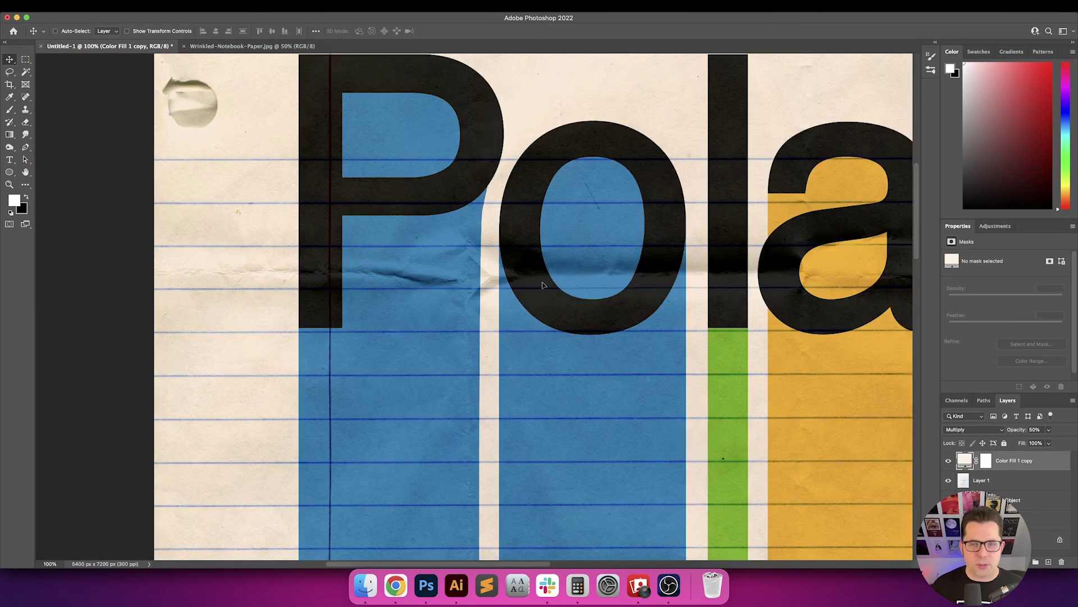
pyautogui.hscroll(2, 620, 332)
pyautogui.scroll(2, 621, 332)
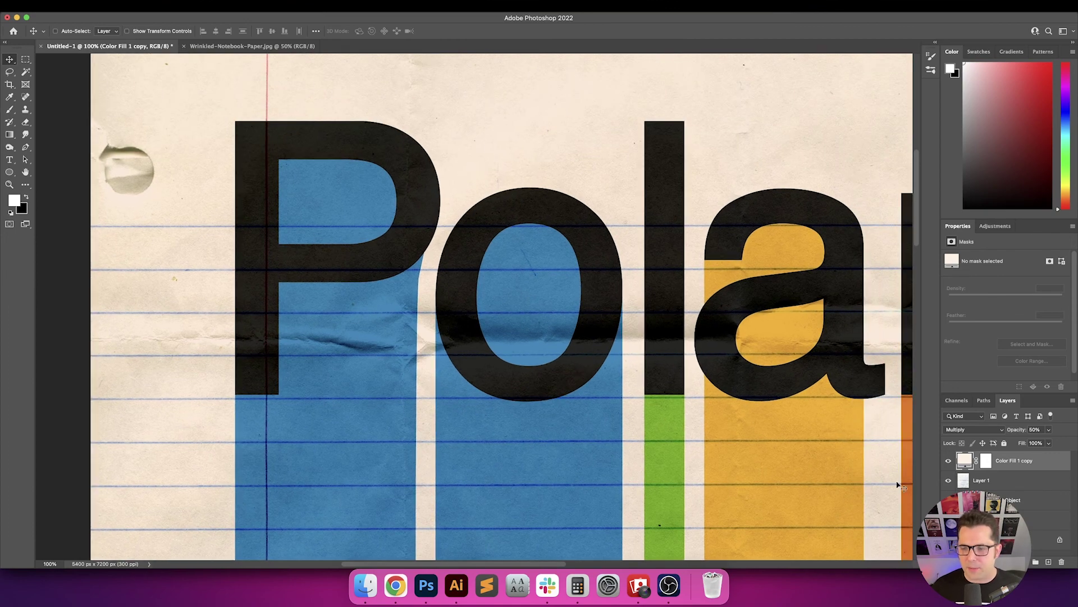
pyautogui.click(1006, 500)
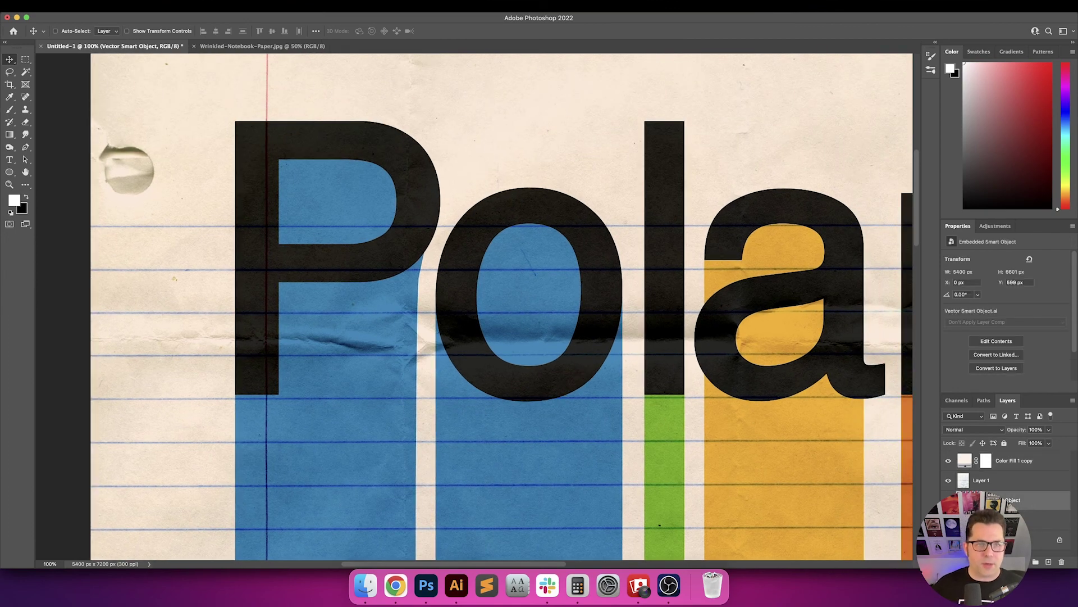
pyautogui.click(225, 6)
pyautogui.moveTo(268, 138)
pyautogui.click(379, 163)
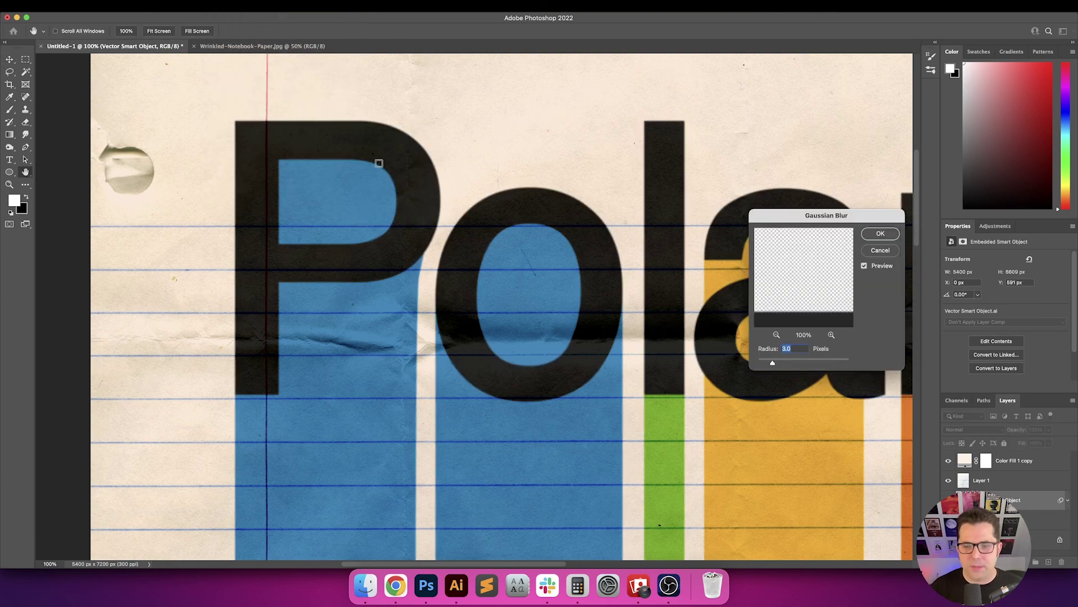
# Try a 5-pixel blur radius, check it on the event text, and apply the Gaussian Blur at 3 pixels.
pyautogui.hotkey('shift', 'Up')
pyautogui.hotkey('shift', 'Up')
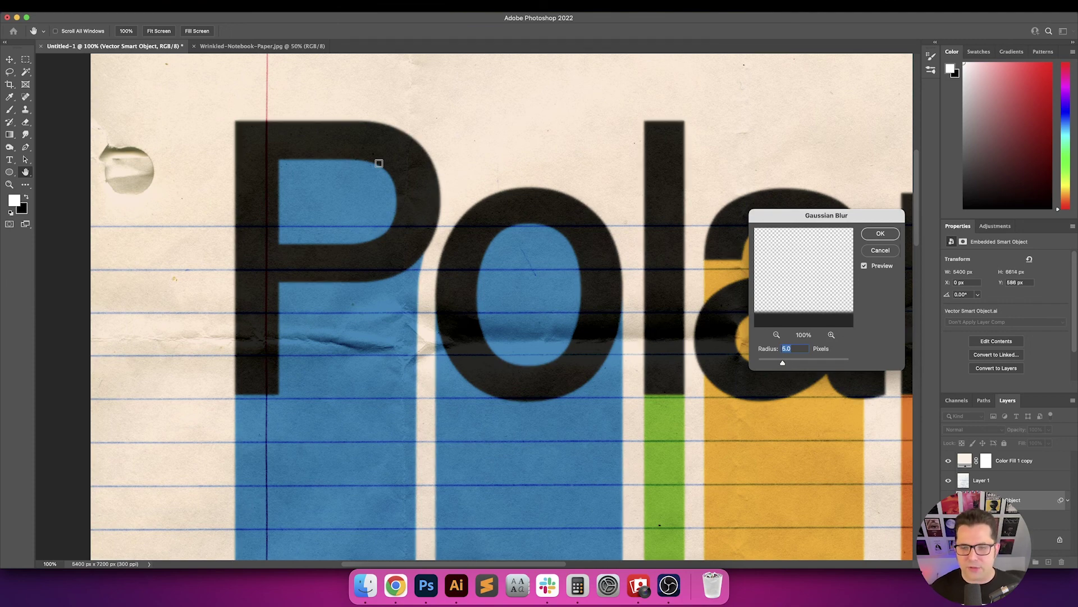
pyautogui.scroll(-15, 424, 272)
pyautogui.scroll(6, 425, 273)
pyautogui.hotkey('shift', 'Down')
pyautogui.hotkey('shift', 'Down')
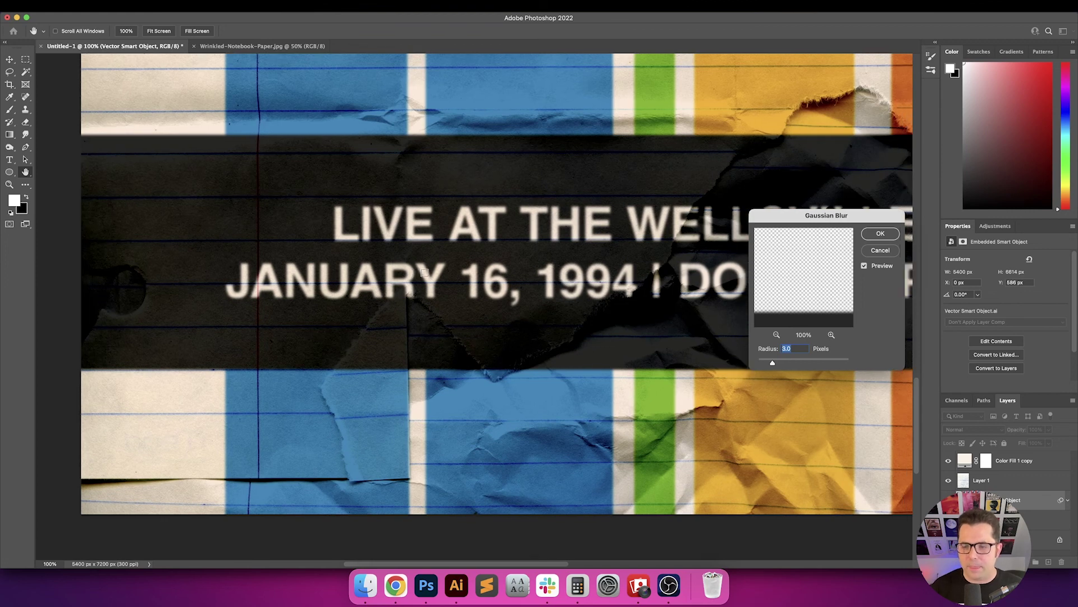
pyautogui.press('Return')
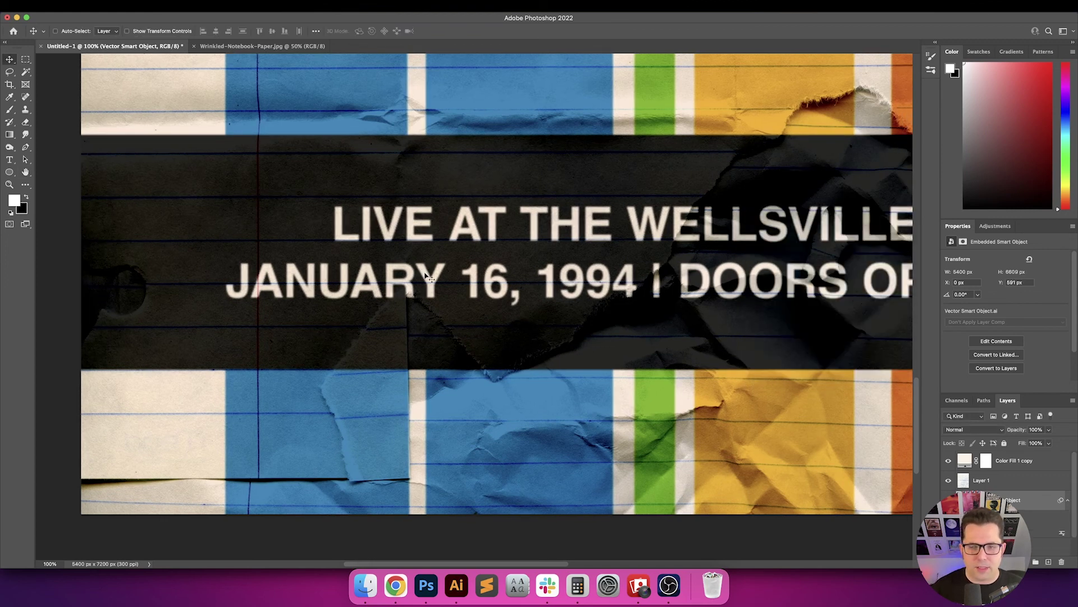
# Look over the blurred stripes up close and view the whole poster in full-screen mode.
pyautogui.moveTo(607, 295); pyautogui.dragTo(465, 391)
pyautogui.moveTo(580, 252); pyautogui.dragTo(491, 421)
pyautogui.moveTo(508, 271); pyautogui.dragTo(484, 423)
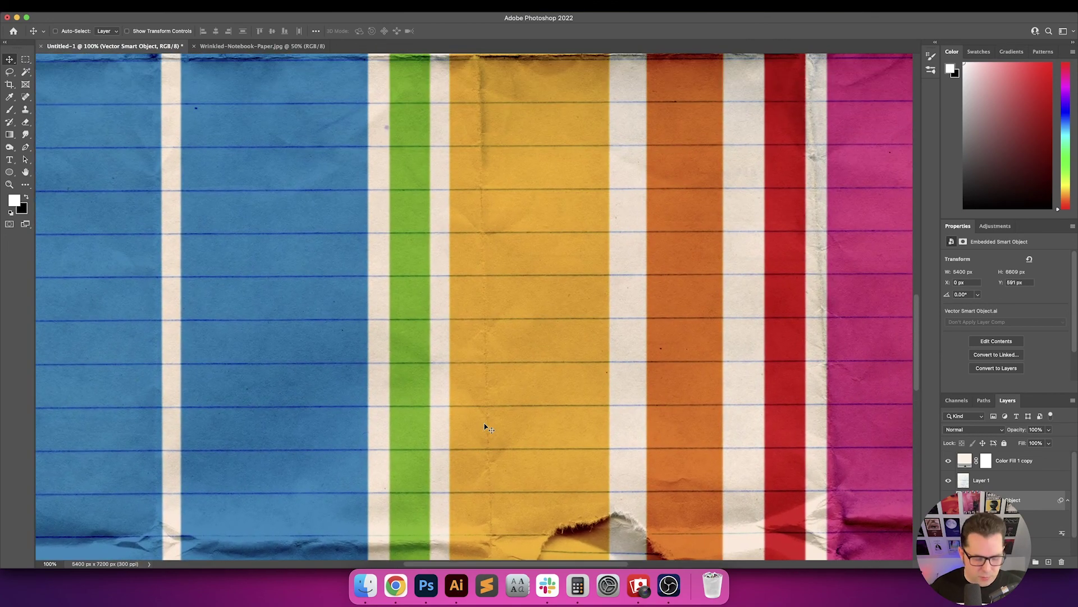
pyautogui.press('super+0')
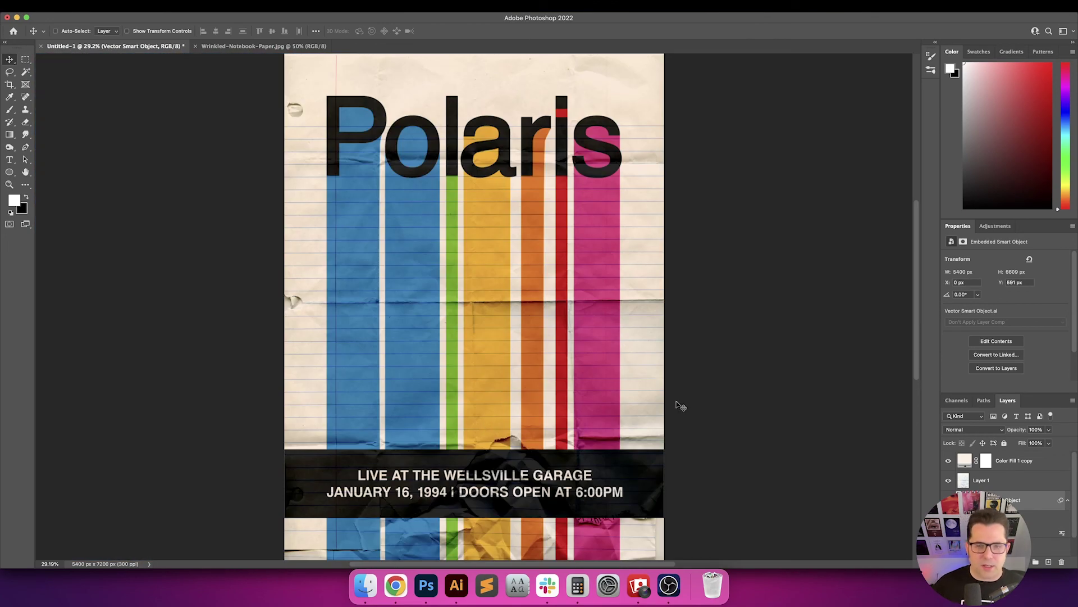
pyautogui.press('f')
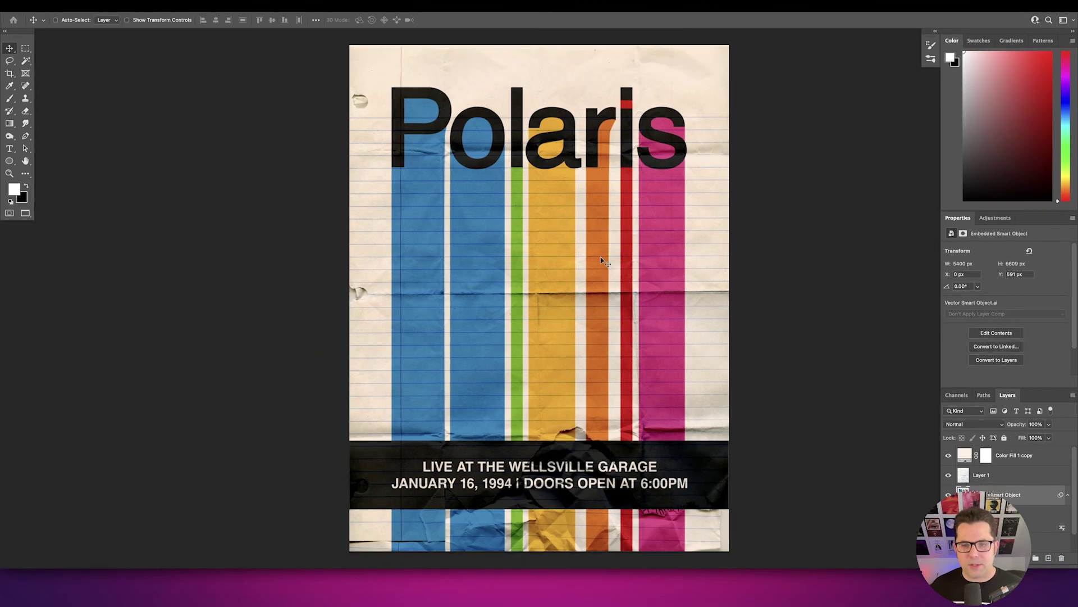
pyautogui.press('f')
pyautogui.press('super+plus')
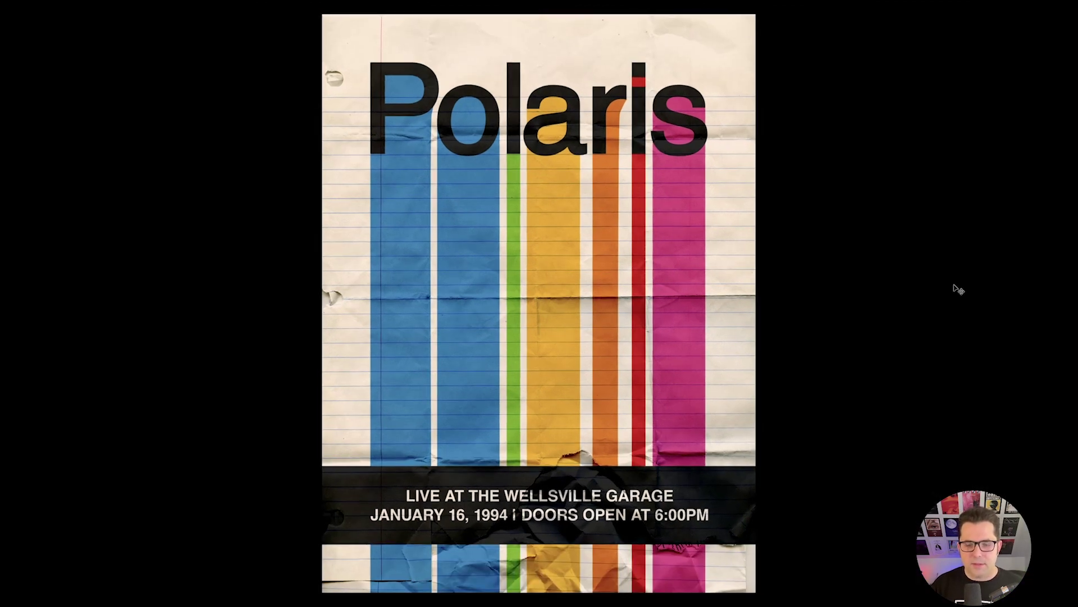